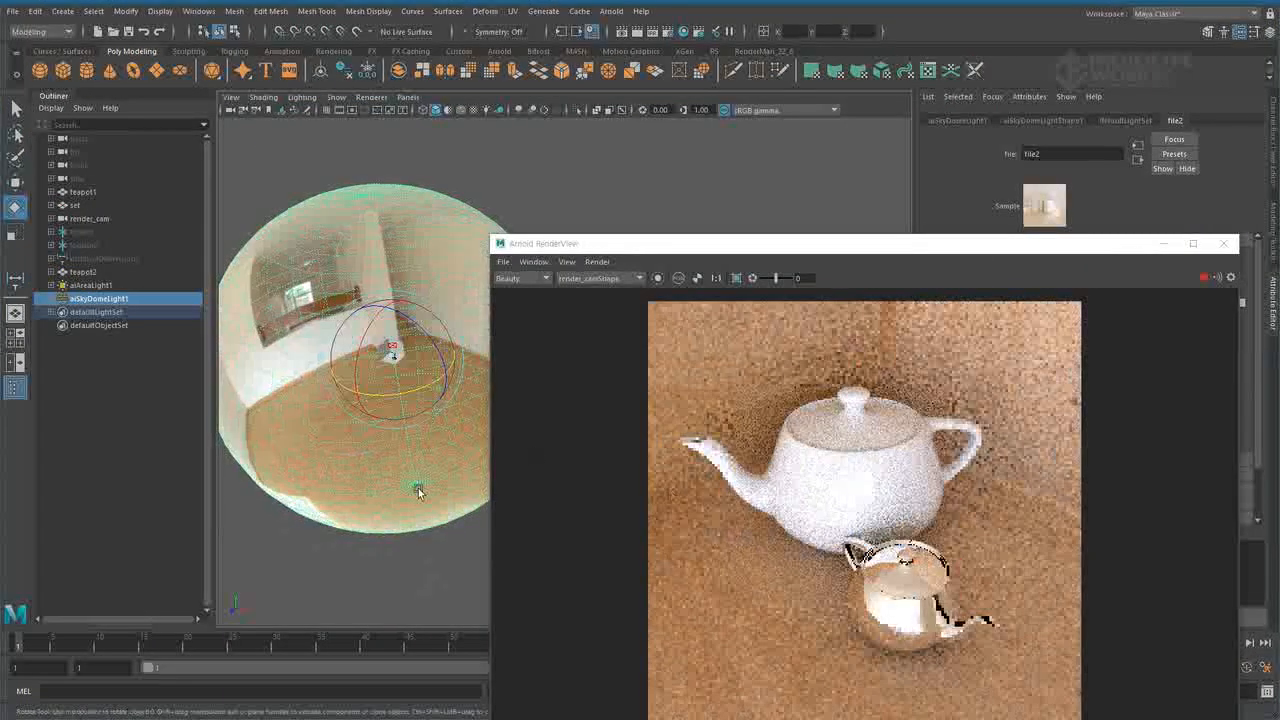
- Rotate the skydome light around the teapot scene
{"action": "left_click_drag", "start_coordinate": [404, 512], "coordinate": [414, 357]}
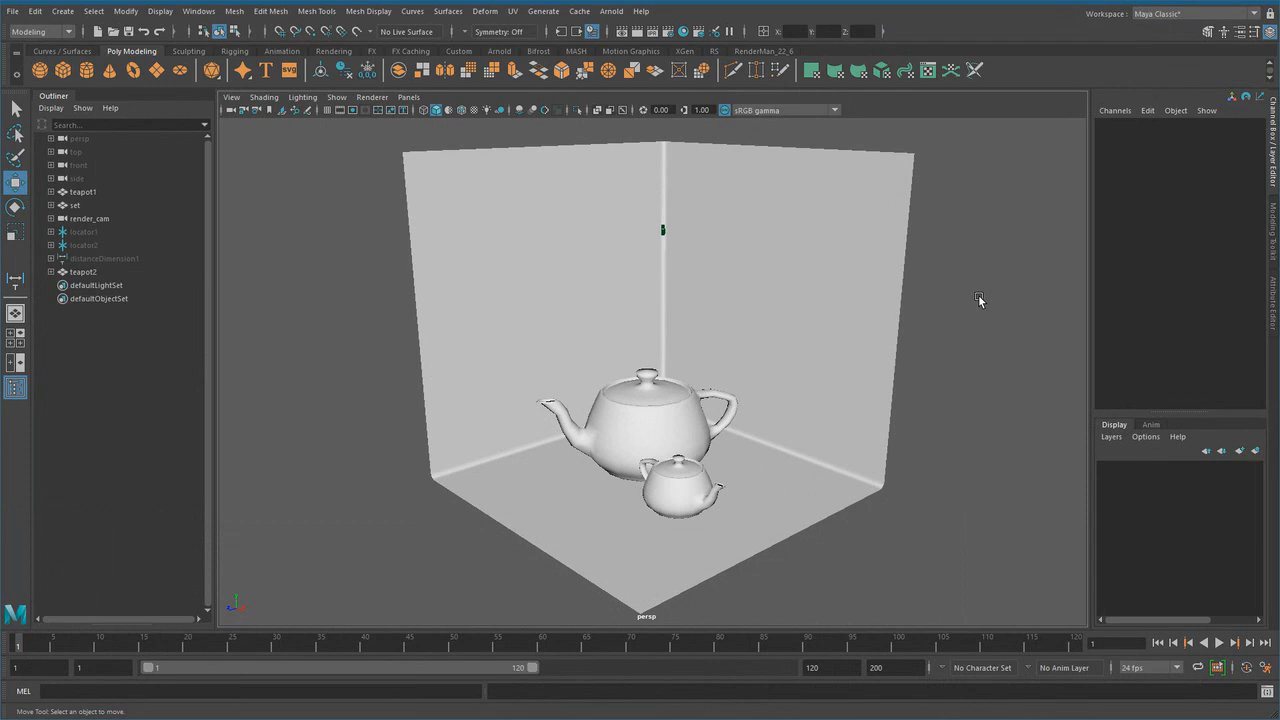
- Examine the teapot set from several angles and review the standard Maya light types available for creation
{"action": "left_click_drag", "start_coordinate": [934, 357], "coordinate": [770, 465], "text": "alt"}
{"action": "right_click_drag", "start_coordinate": [770, 465], "coordinate": [696, 455], "text": "alt"}
{"action": "middle_click_drag", "start_coordinate": [696, 455], "coordinate": [676, 472], "text": "alt"}
{"action": "left_click_drag", "start_coordinate": [676, 472], "coordinate": [655, 470], "text": "alt"}
{"action": "right_click_drag", "start_coordinate": [655, 470], "coordinate": [727, 469], "text": "alt"}
{"action": "middle_click_drag", "start_coordinate": [727, 469], "coordinate": [735, 462], "text": "alt"}
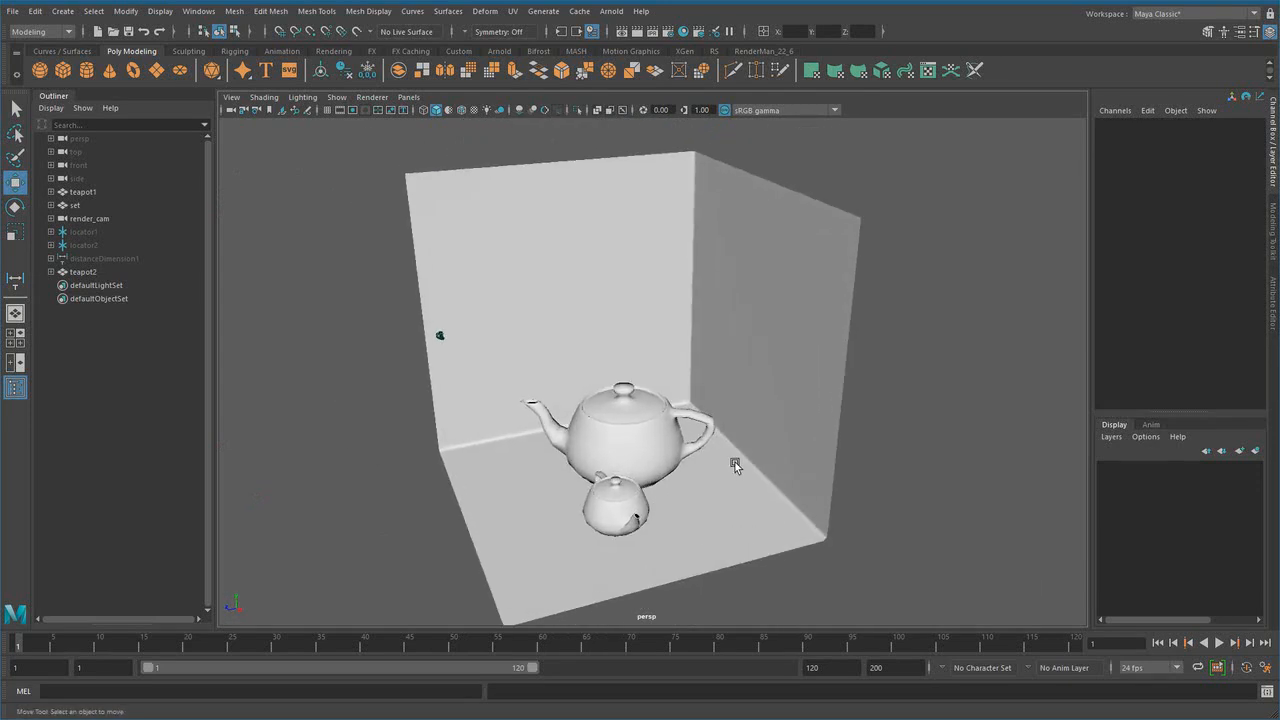
{"action": "left_click_drag", "start_coordinate": [689, 470], "coordinate": [675, 456], "text": "alt"}
{"action": "left_click", "coordinate": [68, 13]}
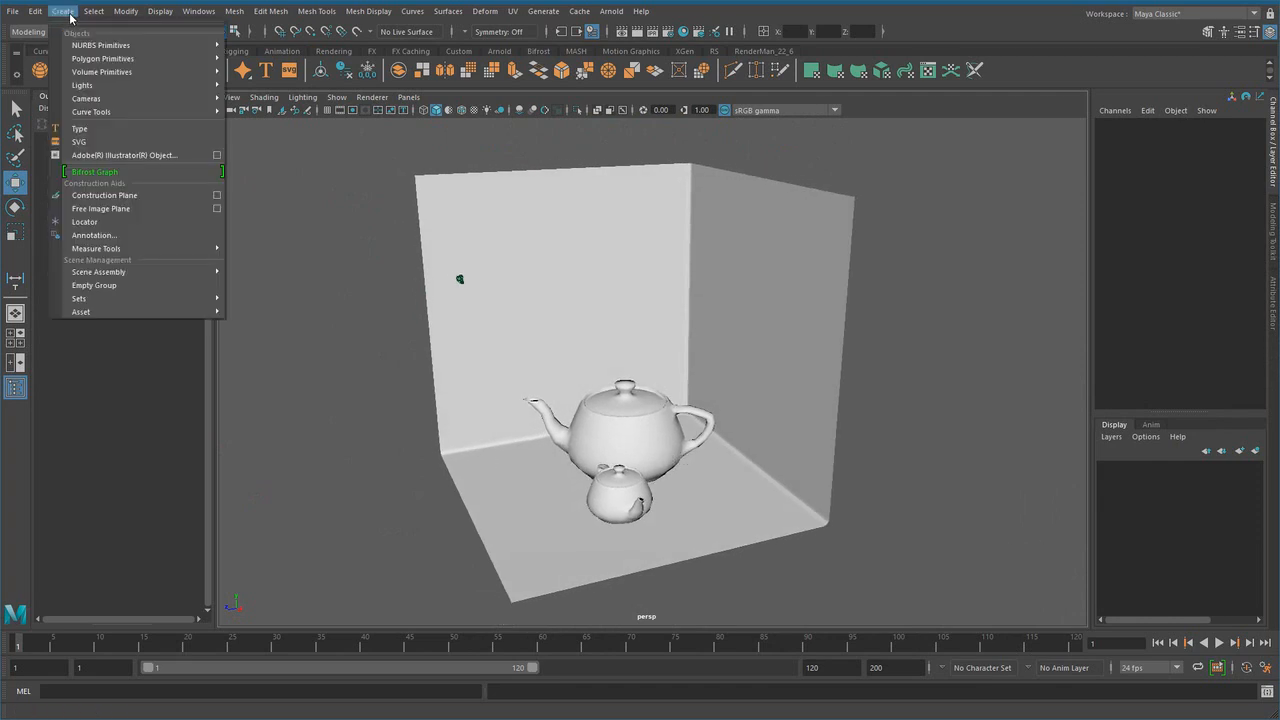
{"action": "mouse_move", "coordinate": [86, 88]}
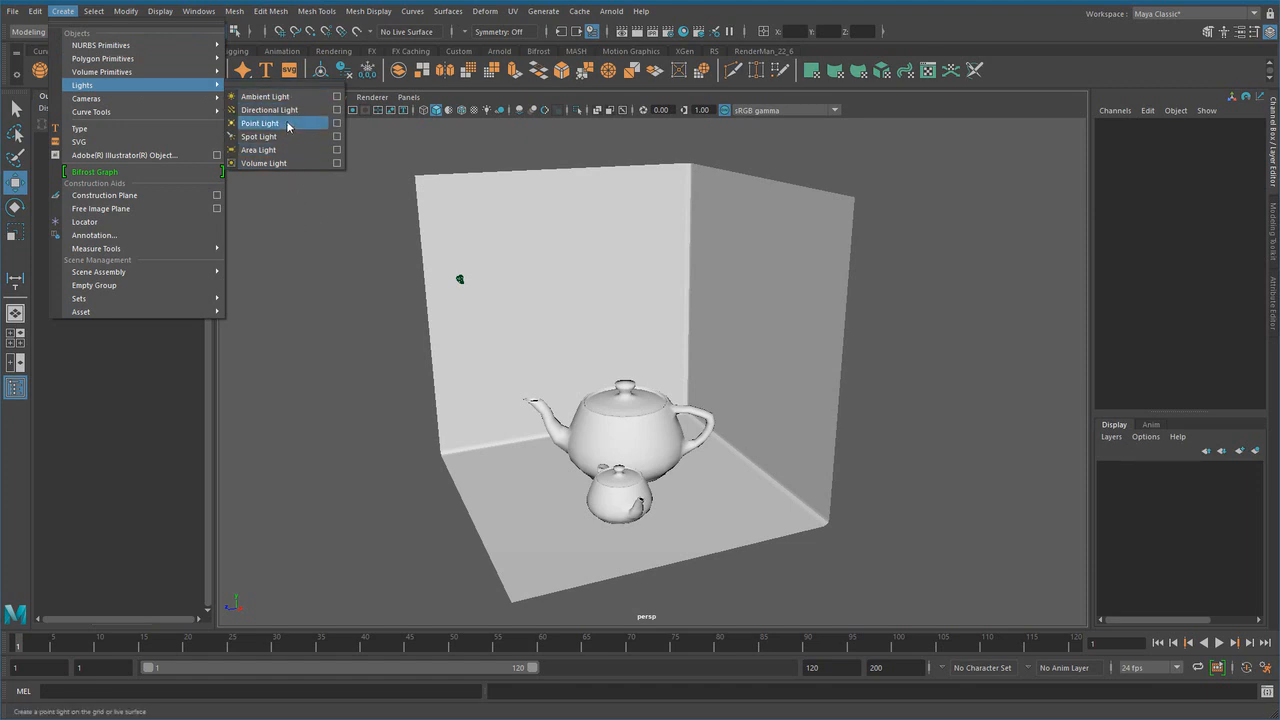
{"action": "left_click", "coordinate": [349, 342]}
- Review the Maya light nodes offered in the Hypershade
{"action": "left_click", "coordinate": [684, 32]}
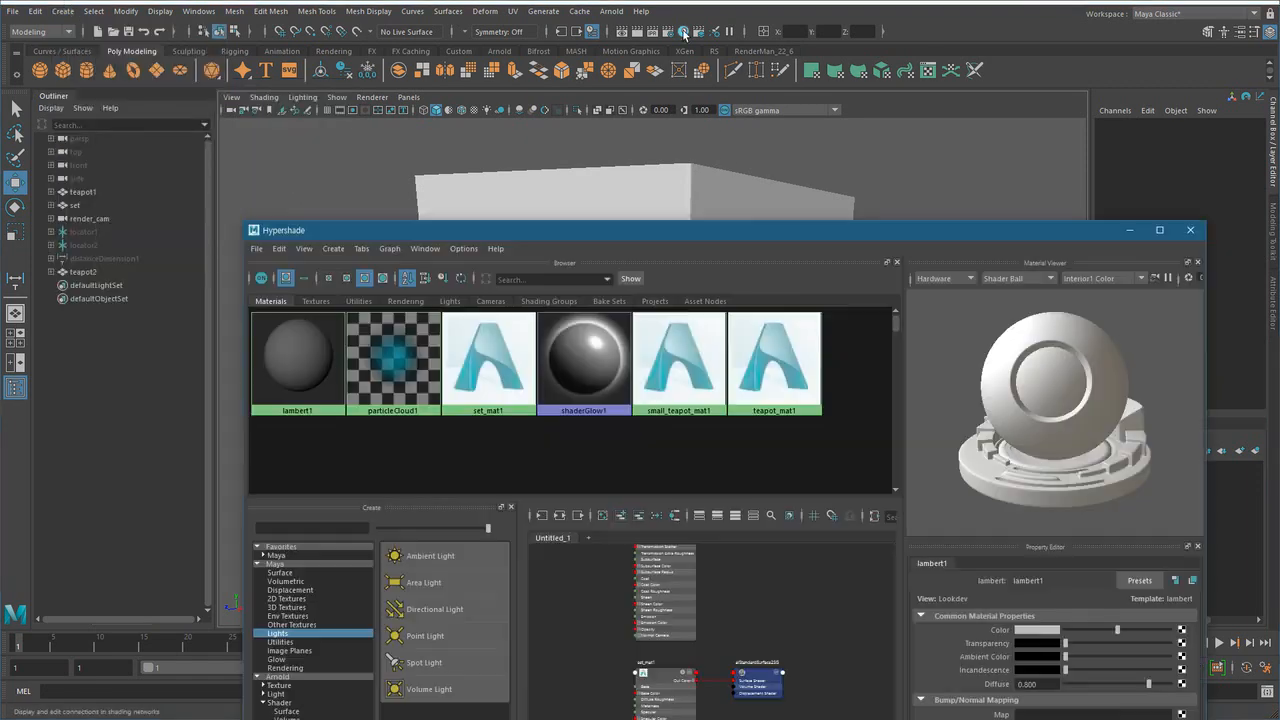
{"action": "left_click_drag", "start_coordinate": [670, 229], "coordinate": [718, 56]}
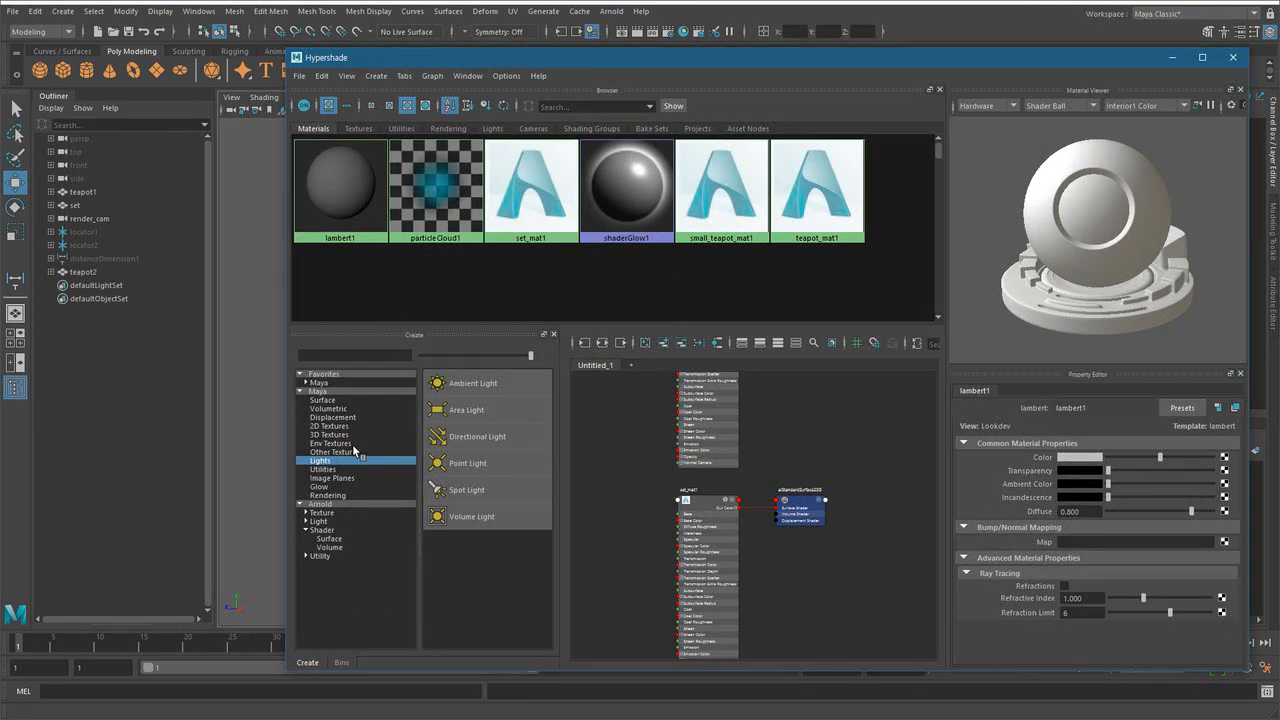
{"action": "left_click", "coordinate": [325, 393]}
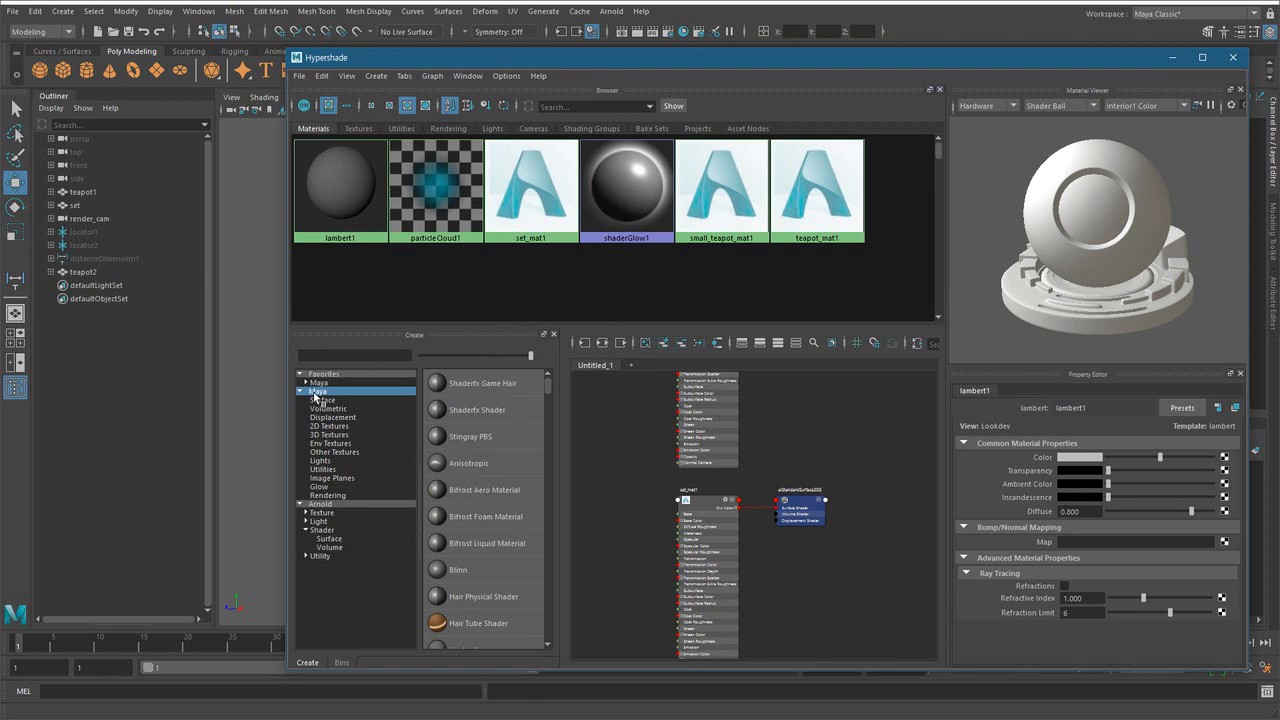
{"action": "left_click", "coordinate": [322, 461]}
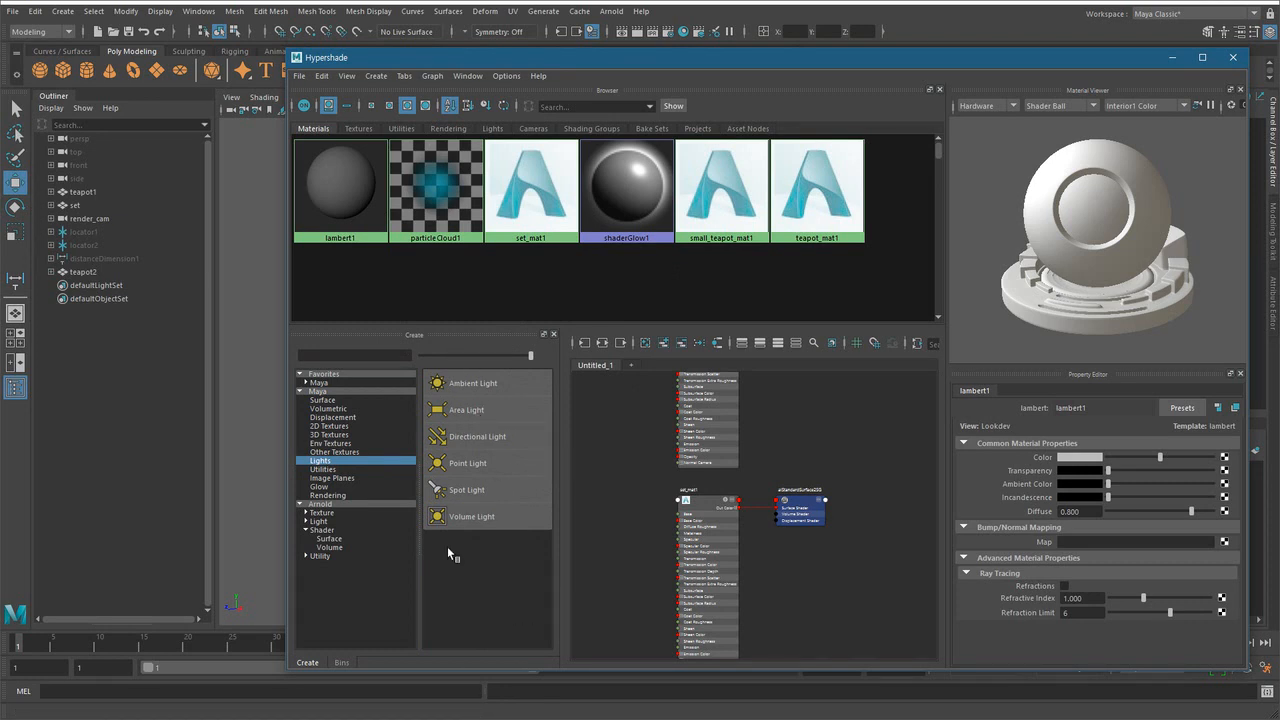
{"action": "left_click", "coordinate": [320, 392]}
{"action": "left_click", "coordinate": [406, 463]}
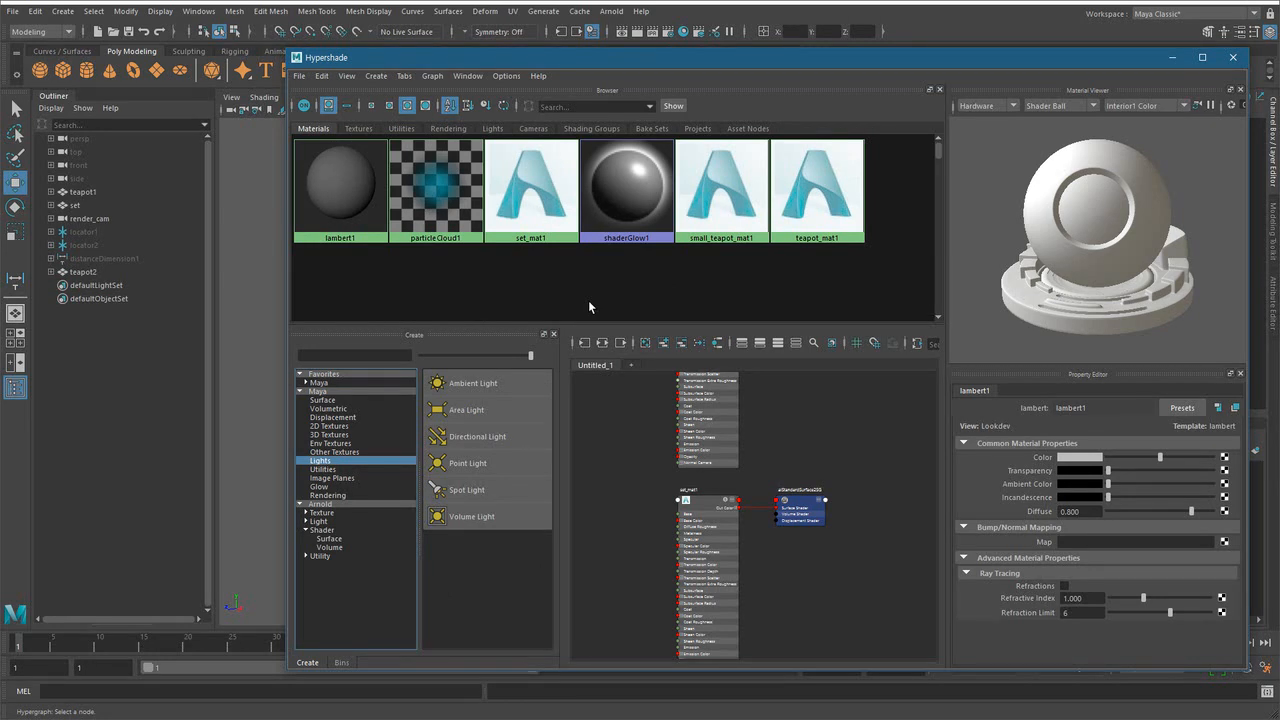
- Review the available Arnold light types, including the Arnold light nodes in the Hypershade, and close the Hypershade
{"action": "left_click_drag", "start_coordinate": [645, 58], "coordinate": [529, 420]}
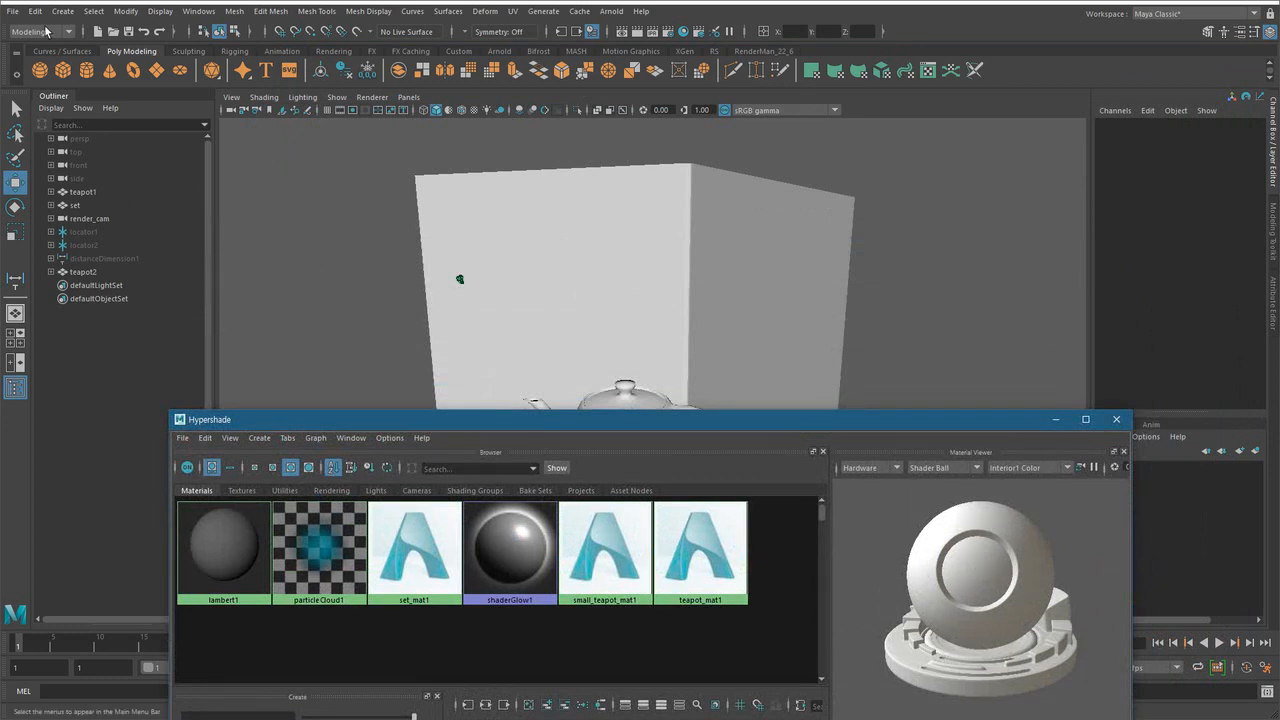
{"action": "left_click", "coordinate": [611, 11]}
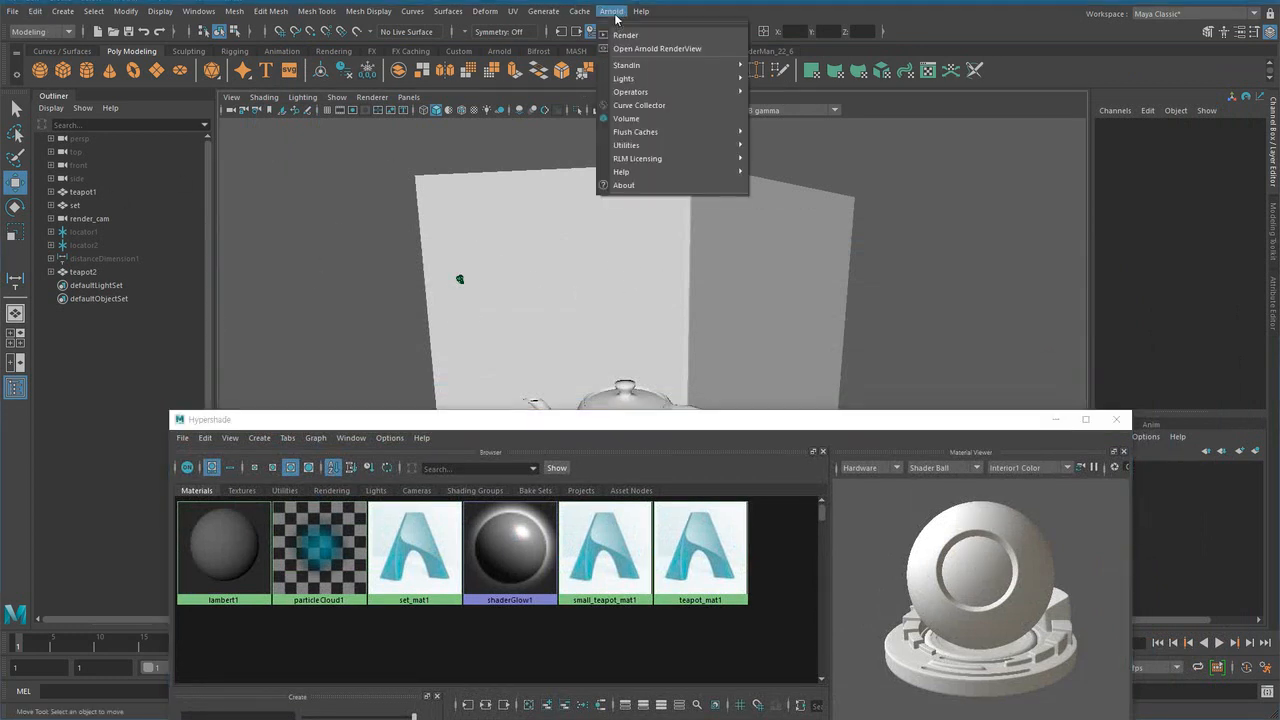
{"action": "mouse_move", "coordinate": [691, 94]}
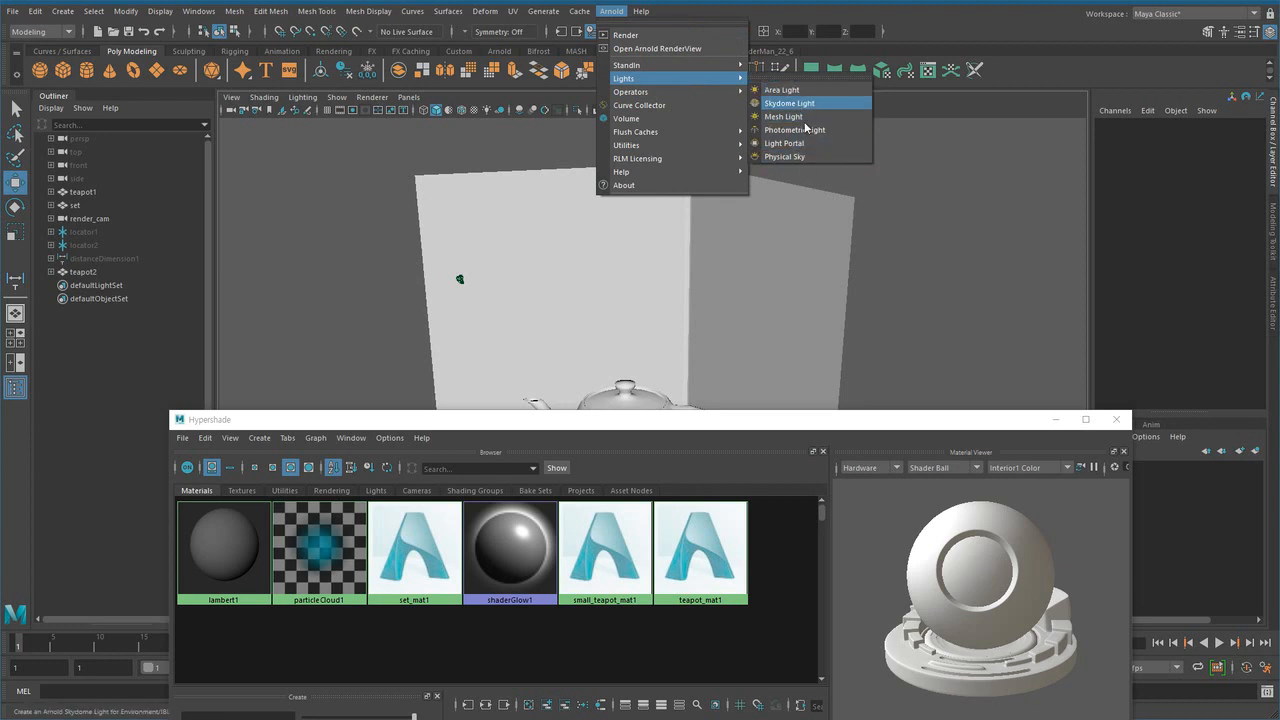
{"action": "left_click", "coordinate": [639, 420]}
{"action": "left_click_drag", "start_coordinate": [639, 420], "coordinate": [831, 114]}
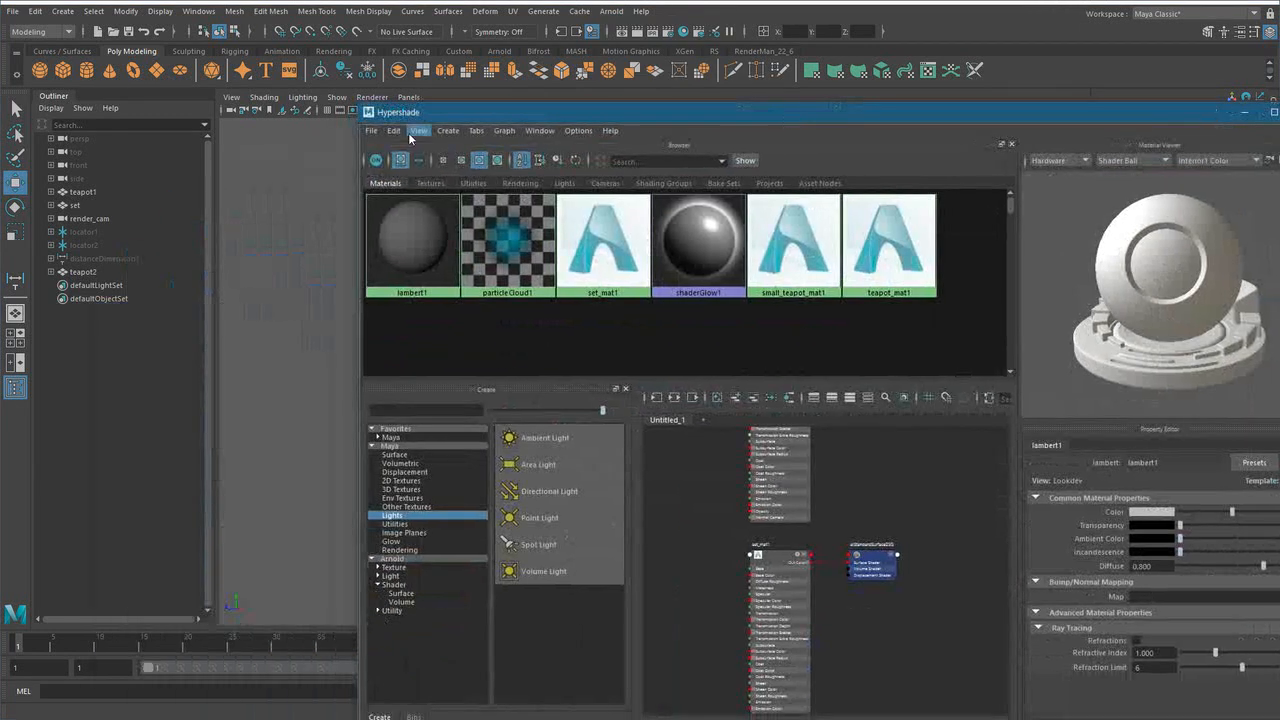
{"action": "left_click", "coordinate": [391, 576]}
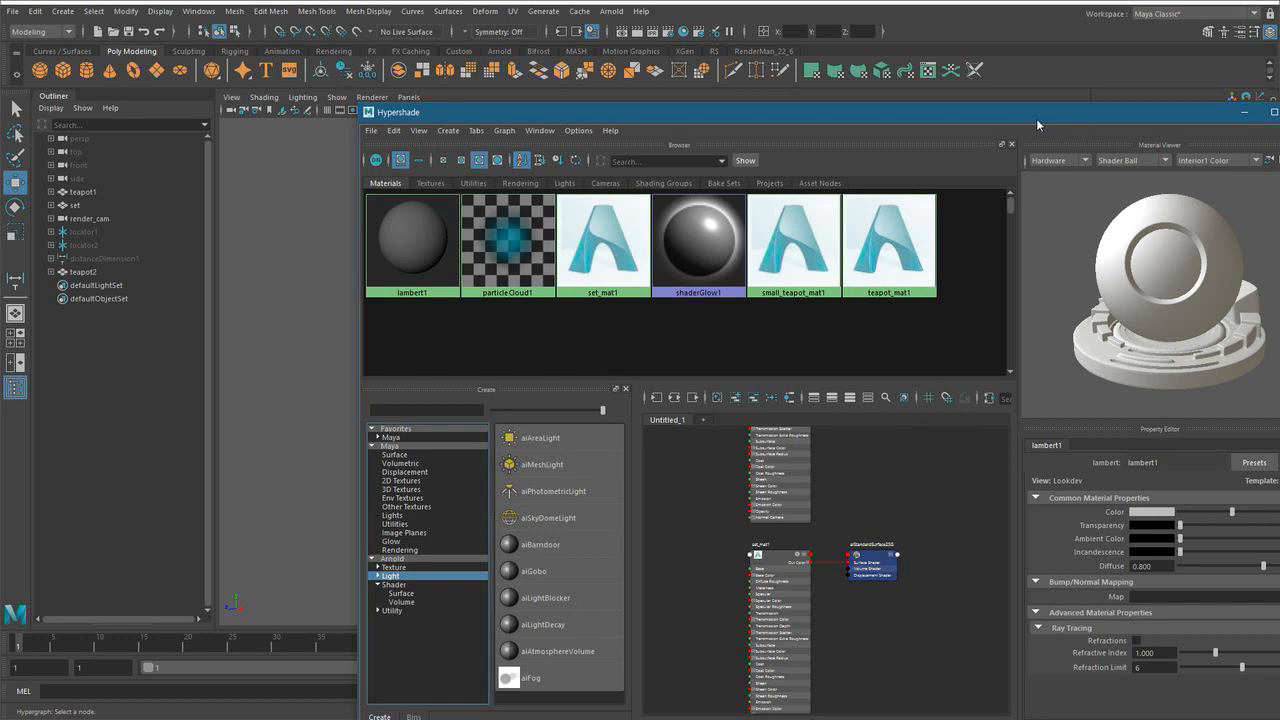
{"action": "left_click_drag", "start_coordinate": [1036, 118], "coordinate": [740, 198]}
{"action": "left_click", "coordinate": [1009, 191]}
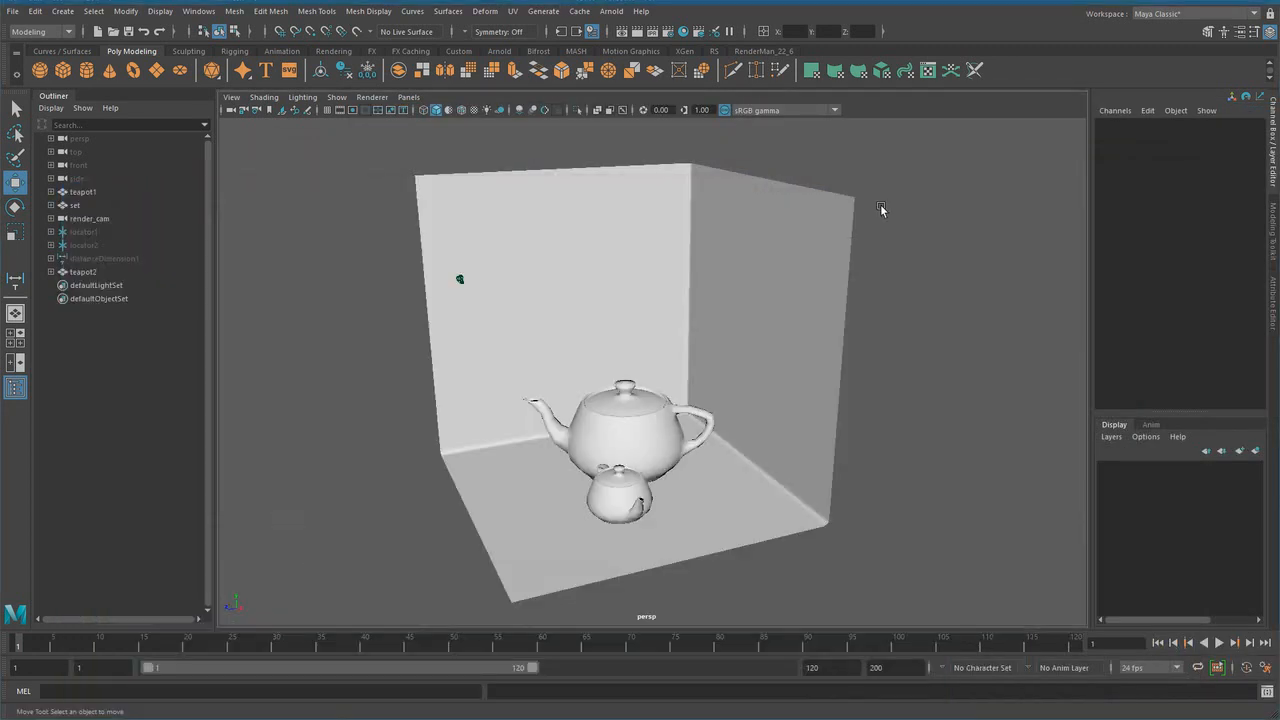
- Create an Arnold area light and raise it above the teapots to about 71.85 in Y
{"action": "left_click", "coordinate": [611, 11]}
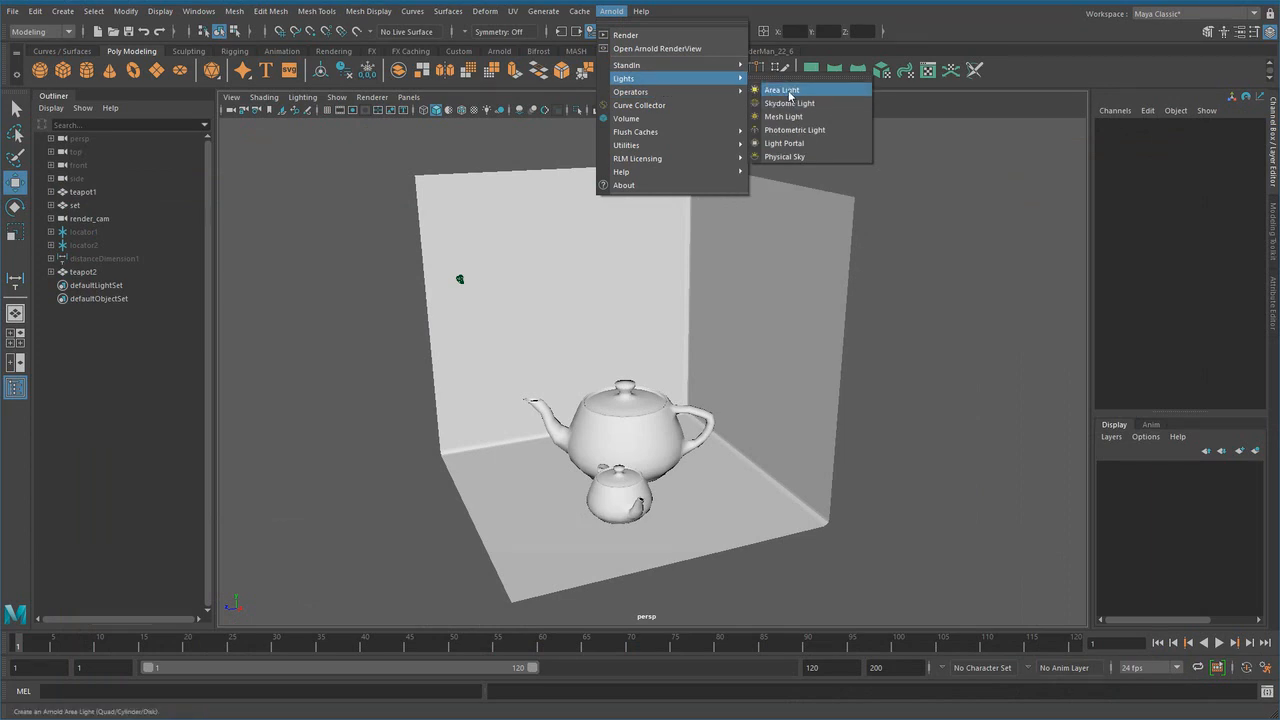
{"action": "left_click", "coordinate": [785, 90]}
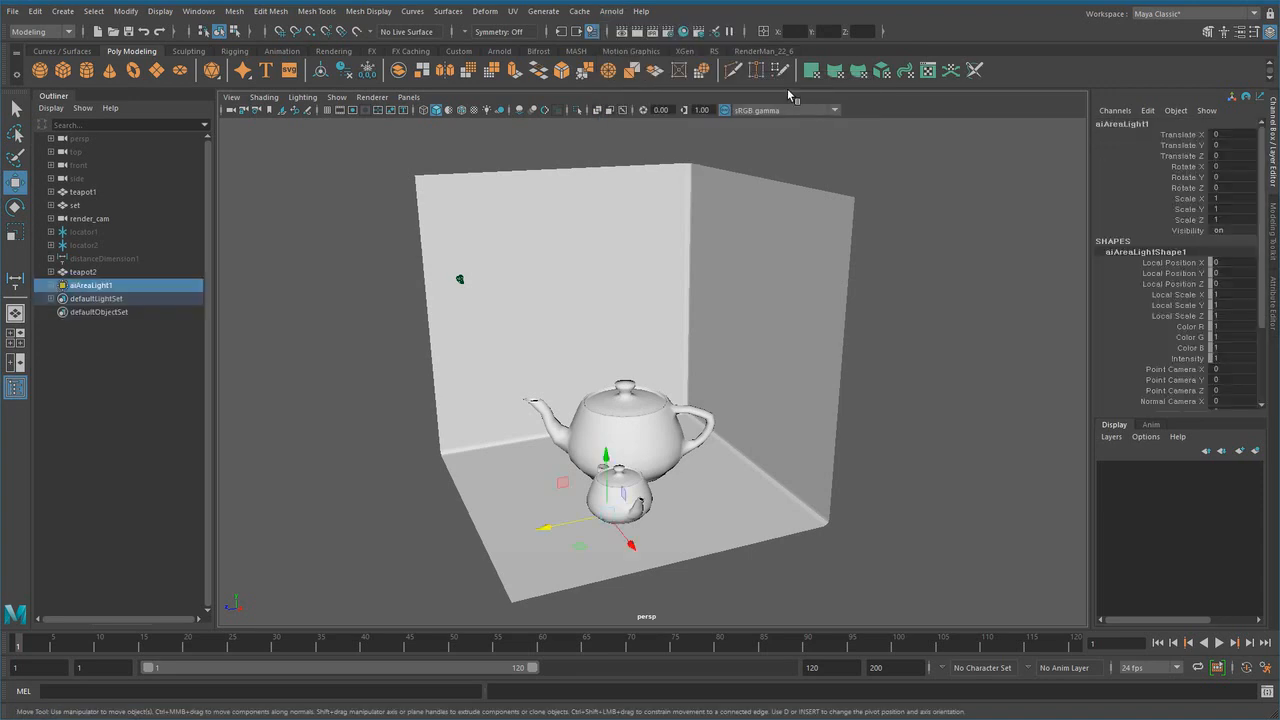
{"action": "left_click_drag", "start_coordinate": [607, 455], "coordinate": [611, 225]}
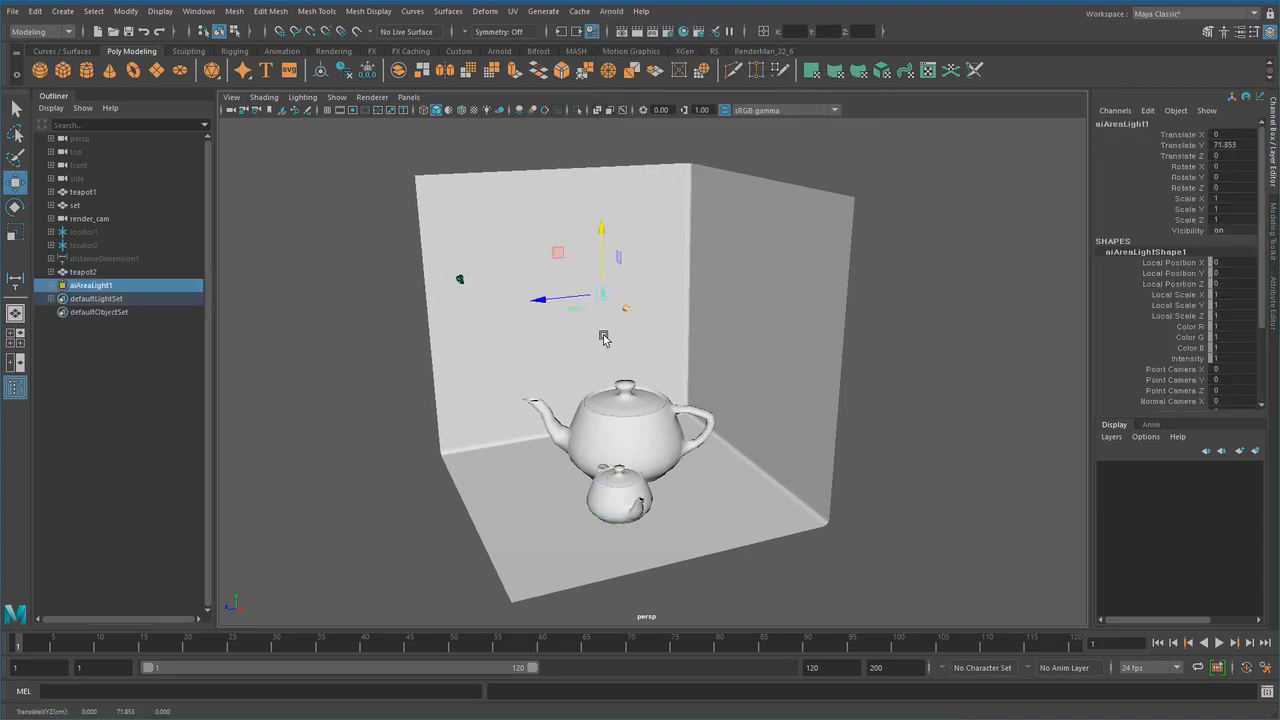
- Scale the area light uniformly to about 22.12
{"action": "right_click_drag", "start_coordinate": [546, 366], "coordinate": [610, 366], "text": "alt"}
{"action": "left_click_drag", "start_coordinate": [610, 366], "coordinate": [714, 346], "text": "alt"}
{"action": "right_click_drag", "start_coordinate": [714, 346], "coordinate": [770, 350], "text": "alt"}
{"action": "middle_click_drag", "start_coordinate": [770, 350], "coordinate": [770, 400], "text": "alt"}
{"action": "key", "text": "f"}
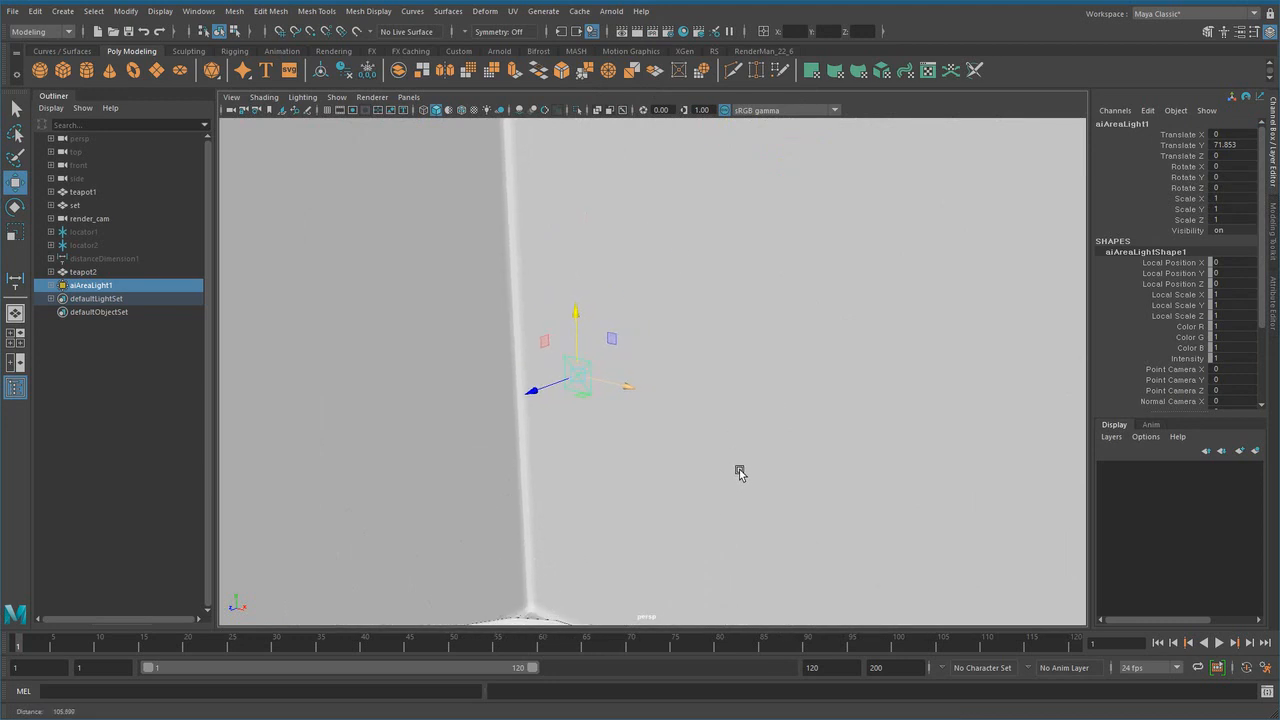
{"action": "right_click_drag", "start_coordinate": [783, 436], "coordinate": [694, 460], "text": "alt"}
{"action": "left_click_drag", "start_coordinate": [694, 460], "coordinate": [554, 463], "text": "alt"}
{"action": "right_click_drag", "start_coordinate": [554, 463], "coordinate": [560, 435], "text": "alt"}
{"action": "middle_click_drag", "start_coordinate": [560, 435], "coordinate": [578, 425], "text": "alt"}
{"action": "left_click_drag", "start_coordinate": [578, 427], "coordinate": [555, 446], "text": "alt"}
{"action": "key", "text": "r"}
{"action": "key", "text": "w"}
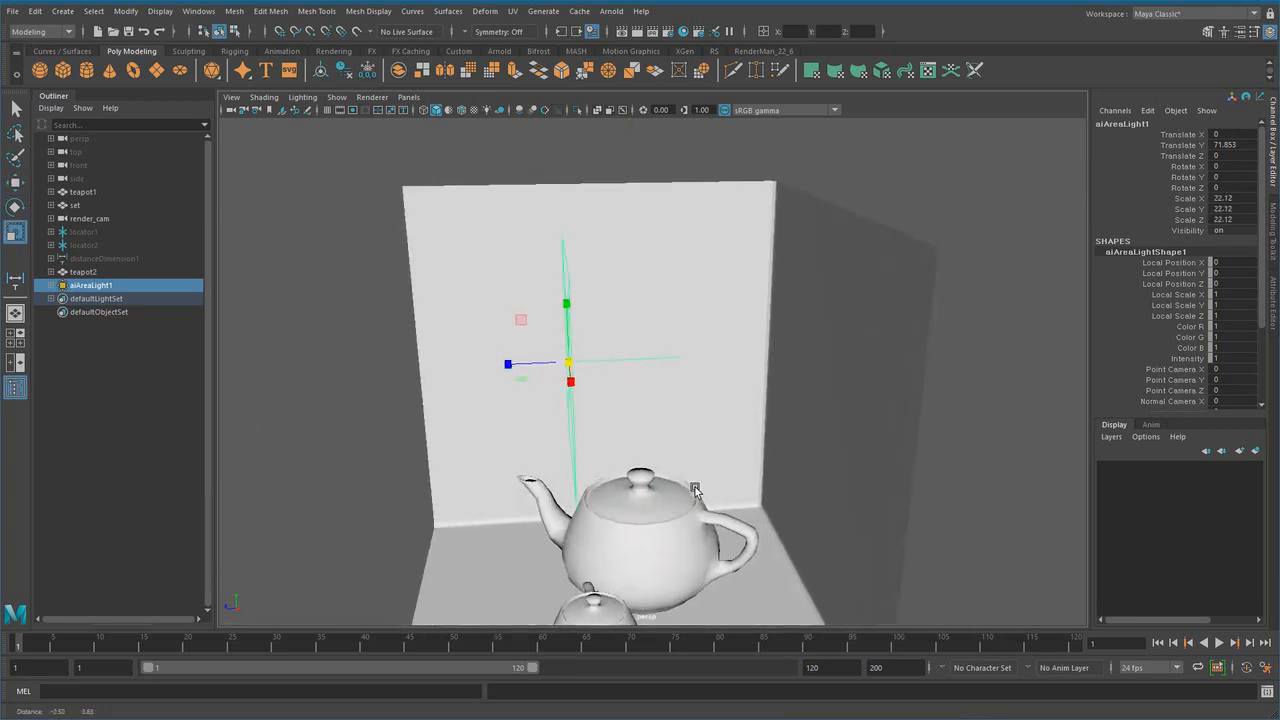
- Move the area light forward and up to about 27.44 in Z and 113.93 in Y
{"action": "right_click_drag", "start_coordinate": [555, 446], "coordinate": [671, 448], "text": "alt"}
{"action": "left_click_drag", "start_coordinate": [671, 448], "coordinate": [526, 423], "text": "alt"}
{"action": "right_click_drag", "start_coordinate": [526, 423], "coordinate": [718, 463], "text": "alt"}
{"action": "middle_click_drag", "start_coordinate": [718, 463], "coordinate": [734, 464], "text": "alt"}
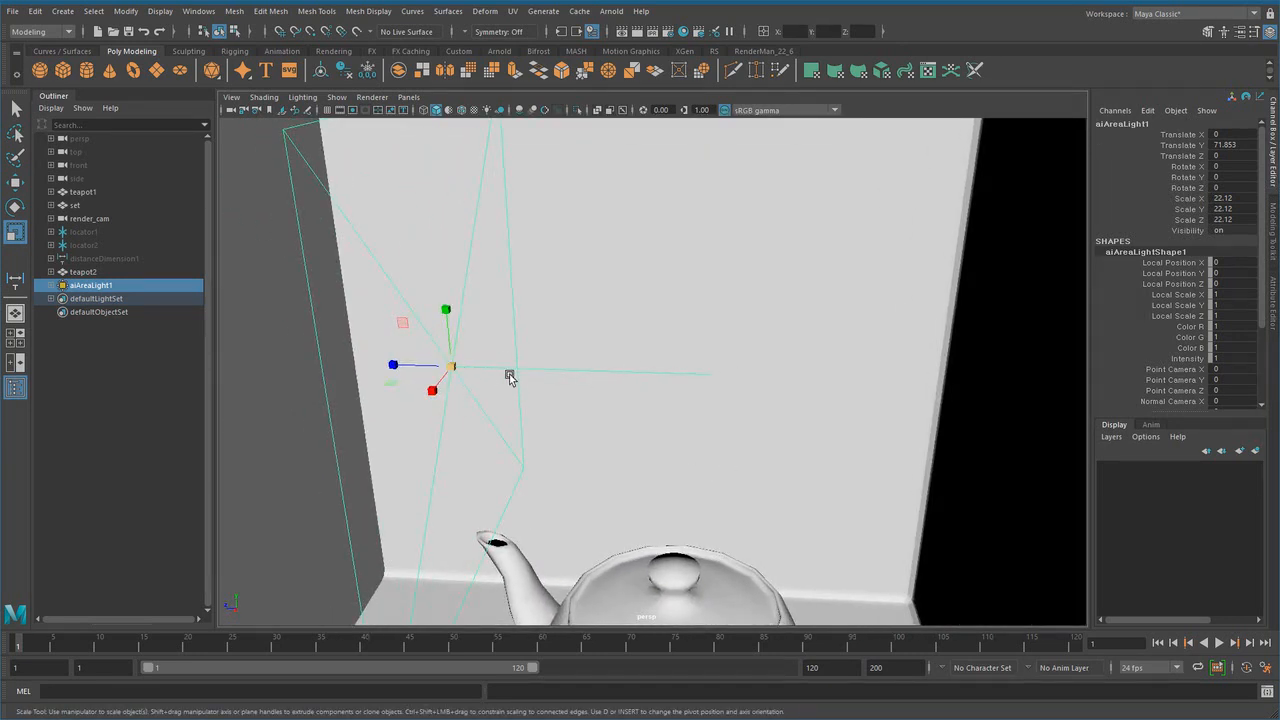
{"action": "left_click_drag", "start_coordinate": [637, 397], "coordinate": [696, 349], "text": "alt"}
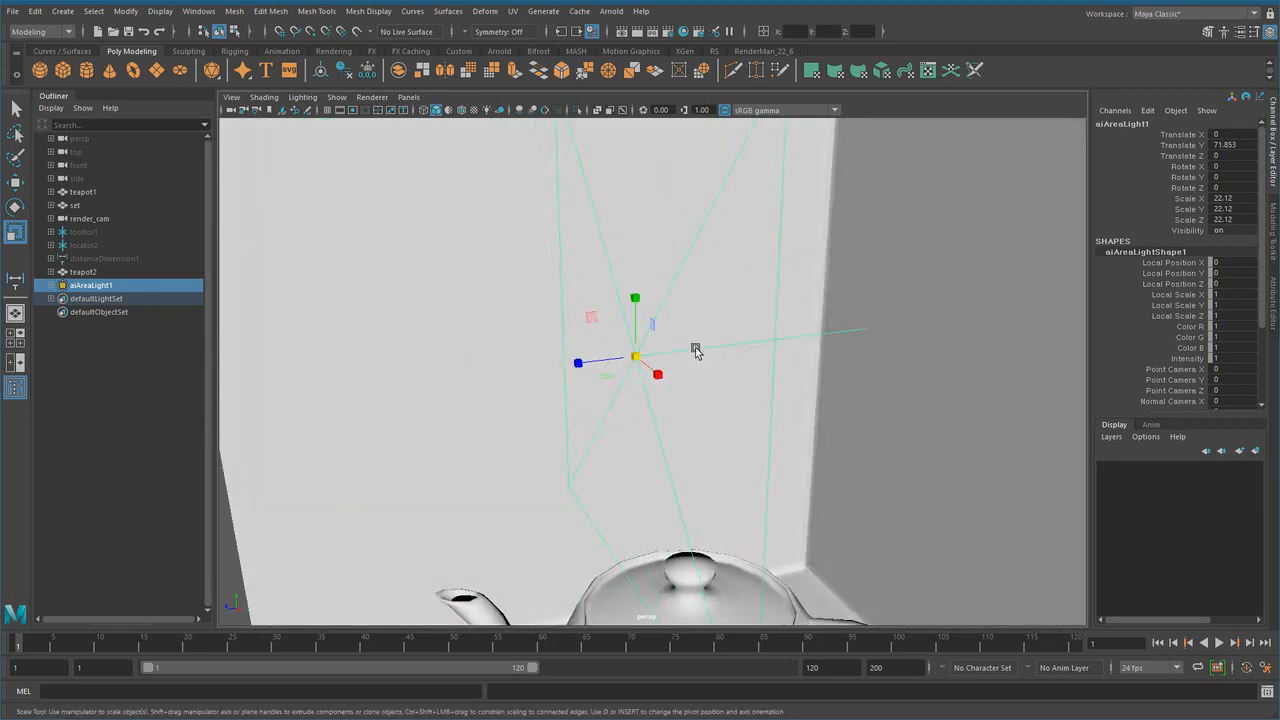
{"action": "key", "text": "w"}
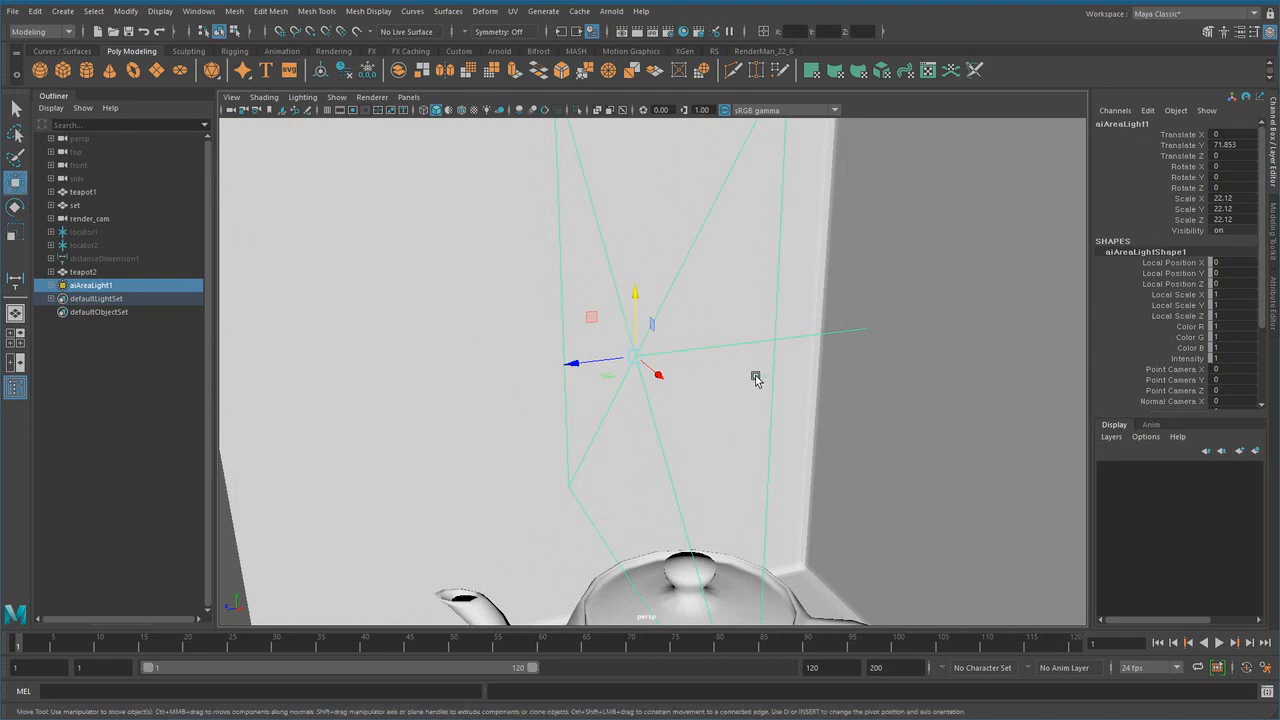
{"action": "right_click_drag", "start_coordinate": [812, 373], "coordinate": [633, 391], "text": "alt"}
{"action": "left_click_drag", "start_coordinate": [580, 370], "coordinate": [428, 390]}
{"action": "right_click_drag", "start_coordinate": [716, 436], "coordinate": [551, 417], "text": "alt"}
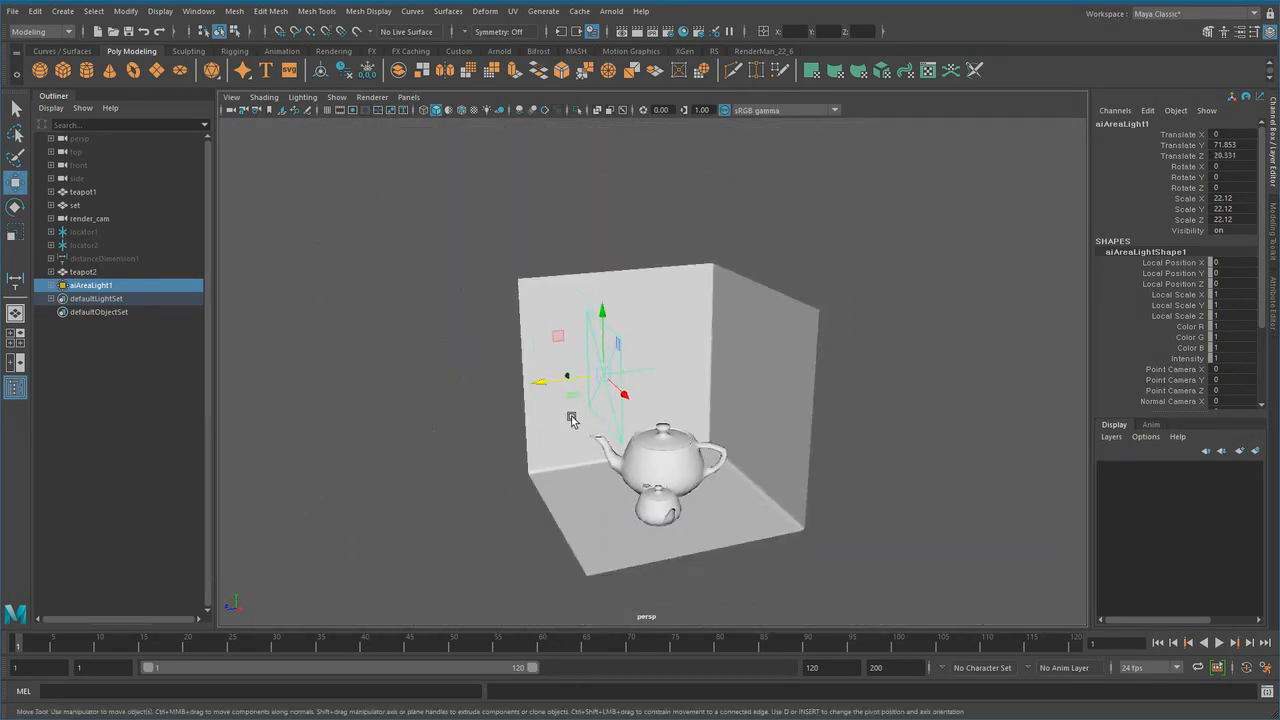
{"action": "left_click_drag", "start_coordinate": [537, 380], "coordinate": [523, 386]}
{"action": "left_click_drag", "start_coordinate": [587, 325], "coordinate": [587, 222]}
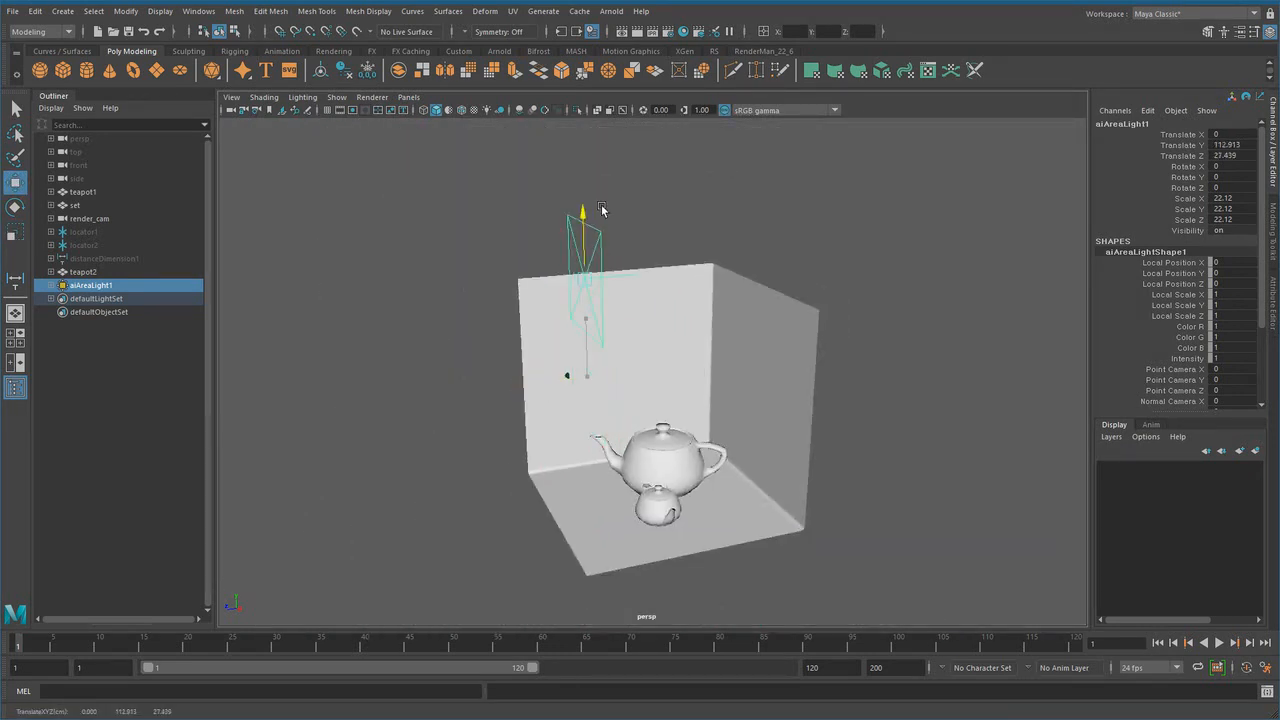
- Rotate the area light about -70.82 degrees in X so it points down at the teapots
{"action": "key", "text": "e"}
{"action": "left_click_drag", "start_coordinate": [529, 268], "coordinate": [690, 345]}
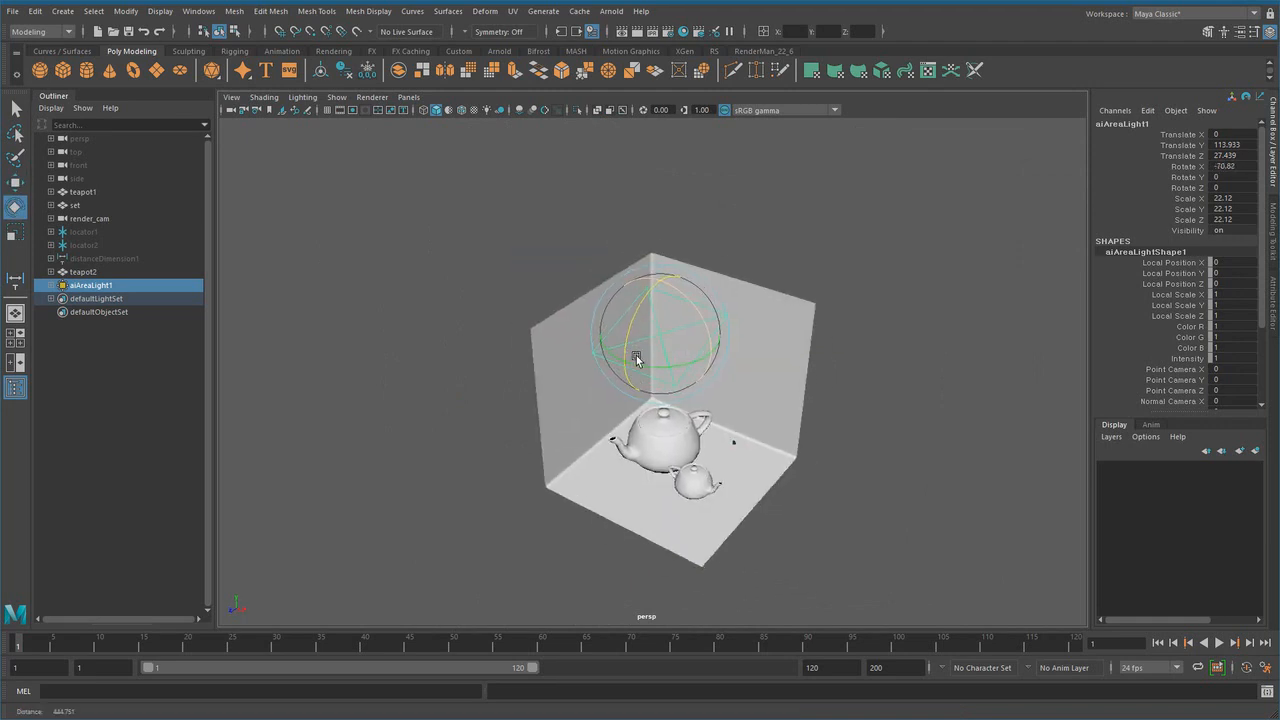
{"action": "left_click_drag", "start_coordinate": [586, 271], "coordinate": [800, 334], "text": "alt"}
{"action": "left_click", "coordinate": [837, 286]}
{"action": "left_click", "coordinate": [735, 297]}
{"action": "left_click_drag", "start_coordinate": [735, 297], "coordinate": [733, 362], "text": "alt"}
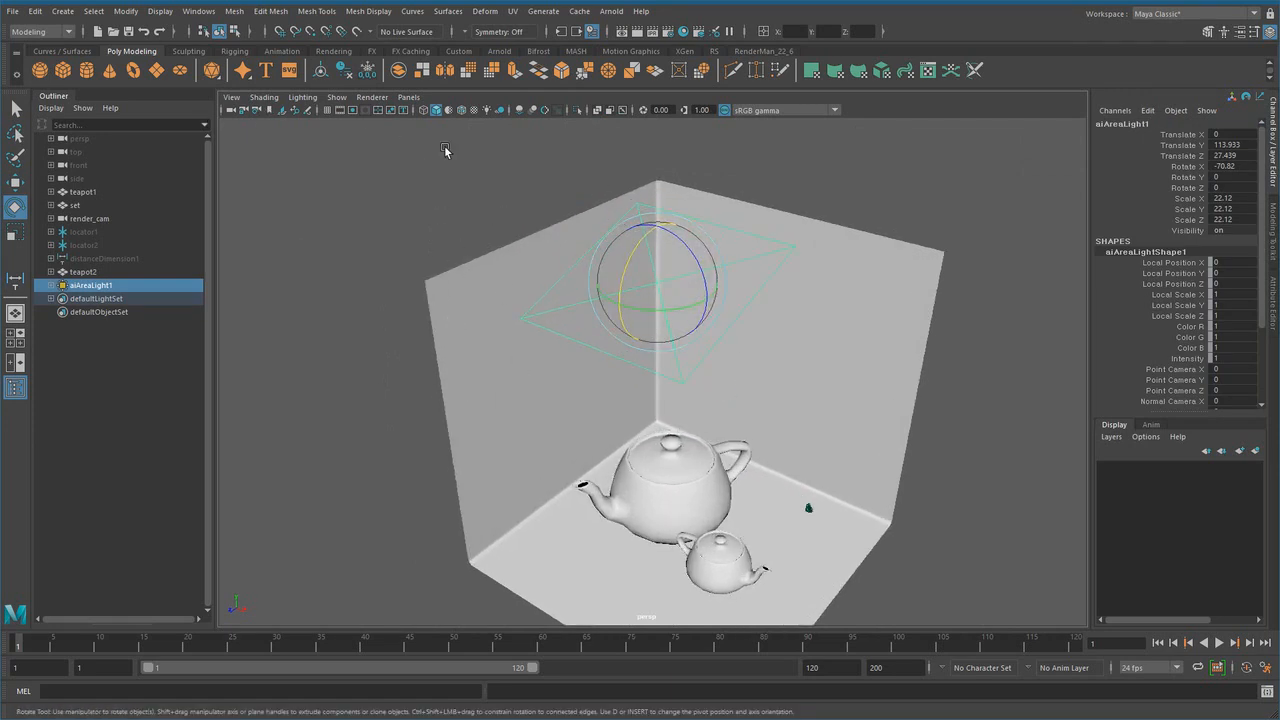
- Look through the area light and swing it toward the room corner, rotated about -39.62 in X and 46.8 in Y
{"action": "left_click", "coordinate": [408, 97]}
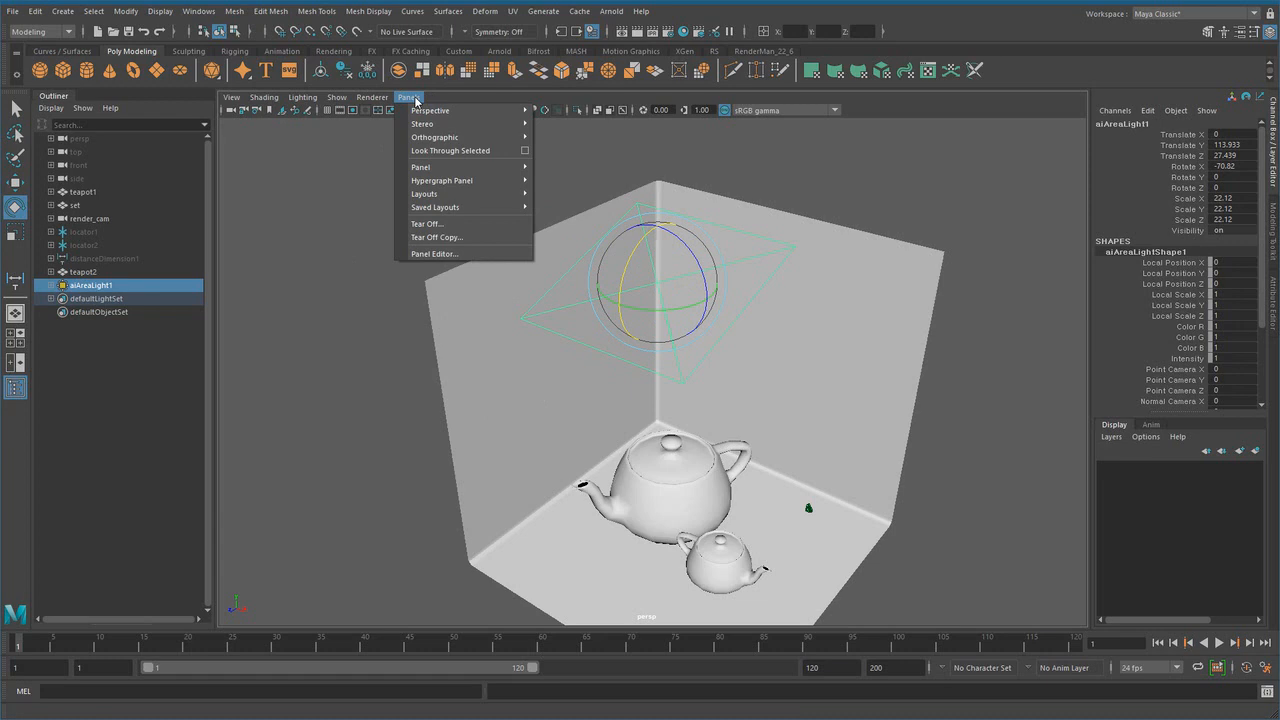
{"action": "left_click", "coordinate": [482, 151]}
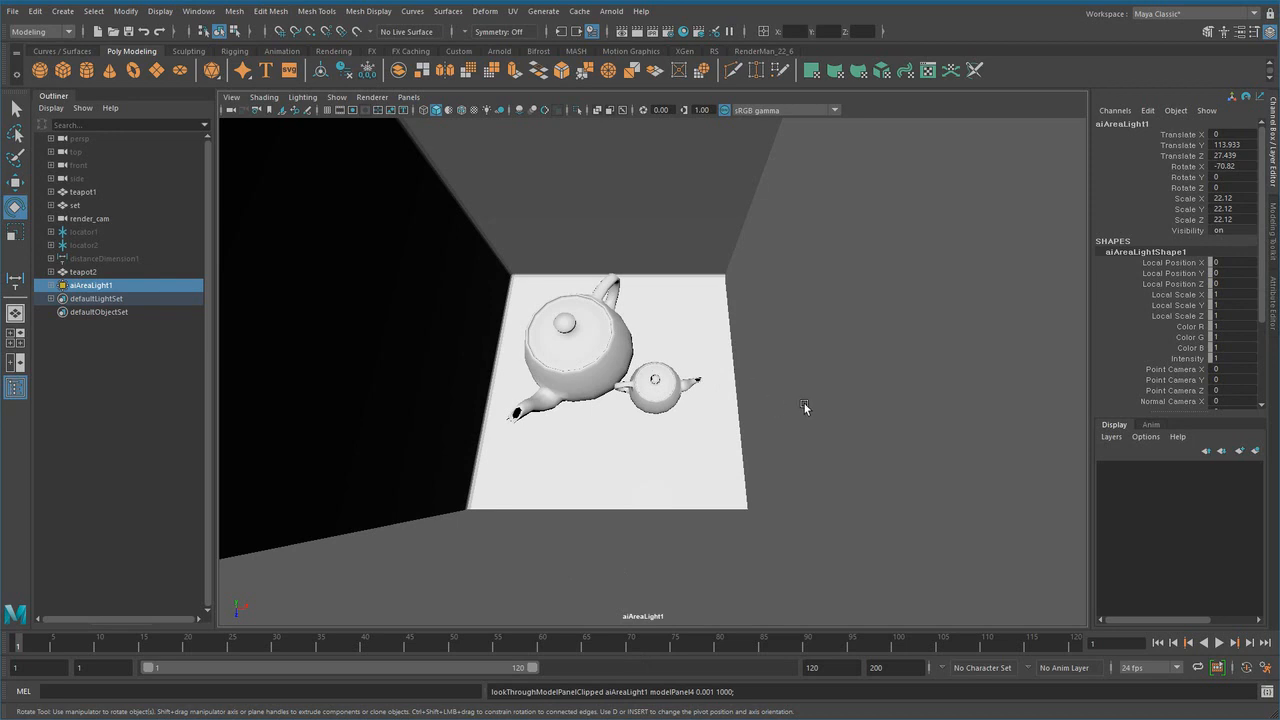
{"action": "left_click_drag", "start_coordinate": [810, 401], "coordinate": [776, 474], "text": "alt"}
{"action": "middle_click_drag", "start_coordinate": [776, 474], "coordinate": [604, 212], "text": "alt"}
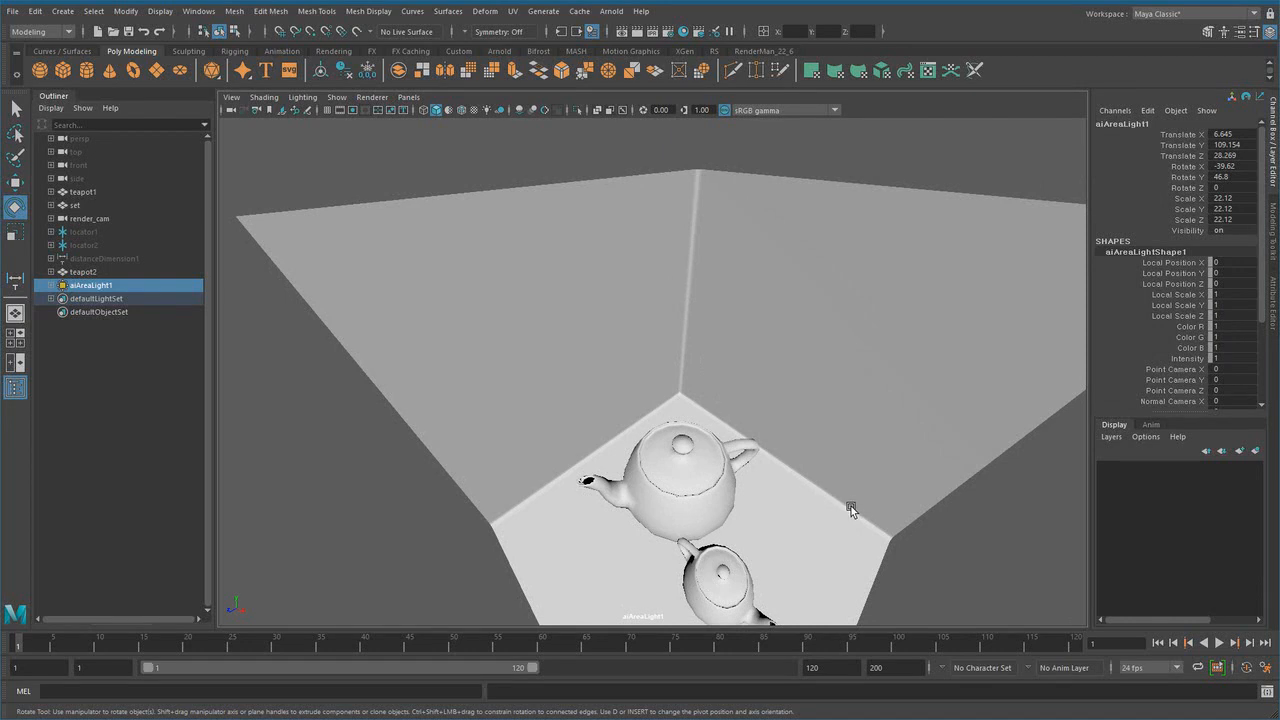
- Refine the light's aim at the teapots to about X 19.10, Y 85.75, Z 11.82, rotated about -59.42 in X and 46.6 in Y
{"action": "right_click_drag", "start_coordinate": [843, 511], "coordinate": [677, 508], "text": "alt"}
{"action": "left_click_drag", "start_coordinate": [677, 508], "coordinate": [743, 466], "text": "alt"}
{"action": "right_click_drag", "start_coordinate": [743, 466], "coordinate": [791, 462], "text": "alt"}
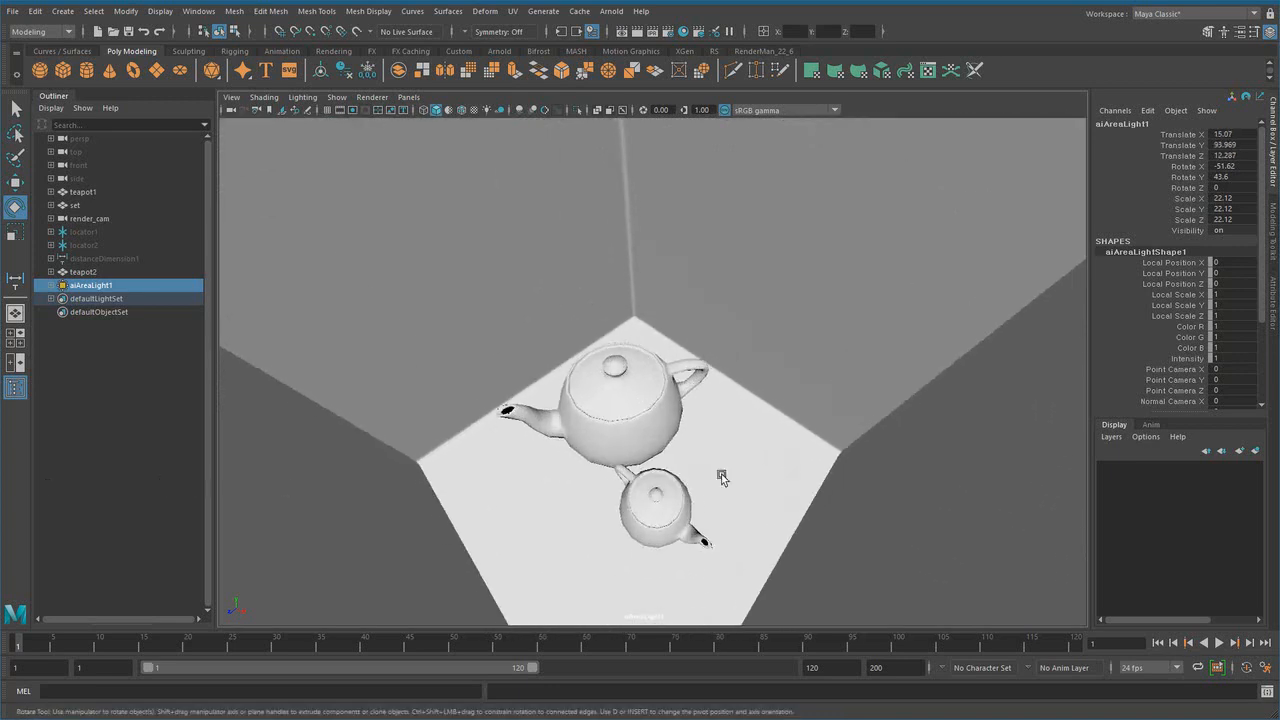
{"action": "middle_click_drag", "start_coordinate": [791, 462], "coordinate": [811, 484], "text": "alt"}
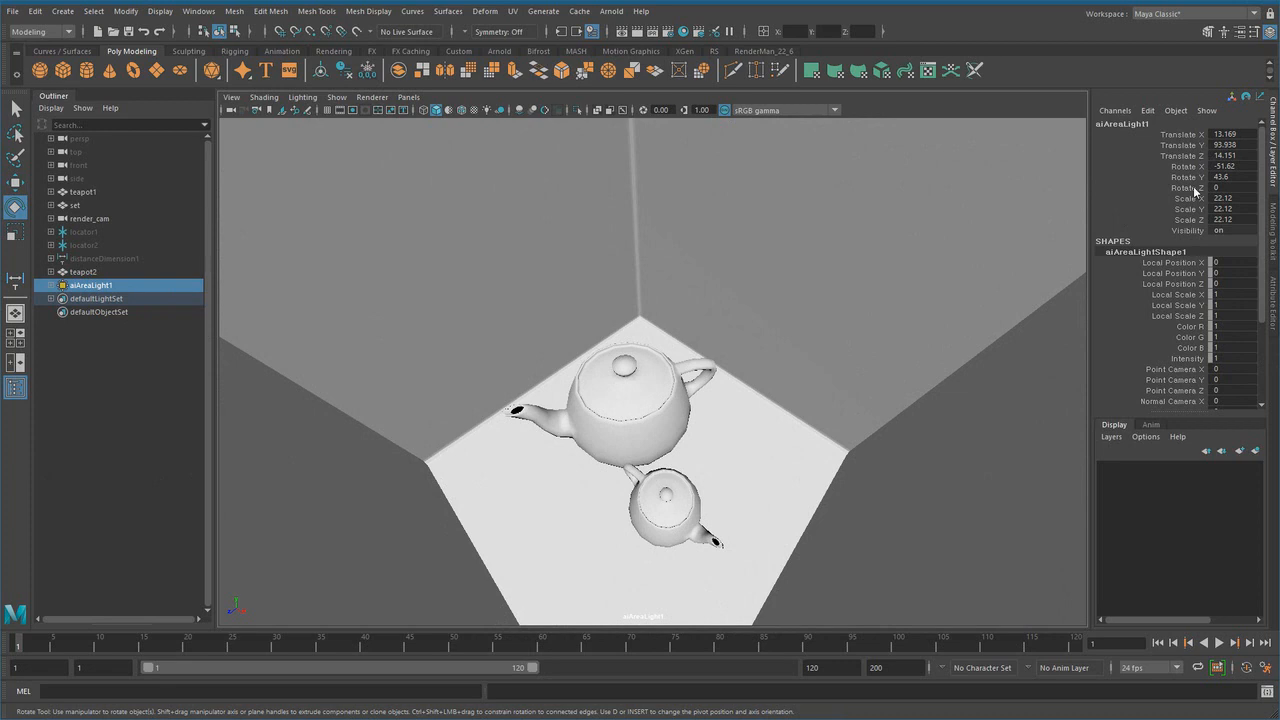
{"action": "left_click_drag", "start_coordinate": [805, 471], "coordinate": [649, 459], "text": "alt"}
{"action": "left_click_drag", "start_coordinate": [827, 430], "coordinate": [848, 438]}
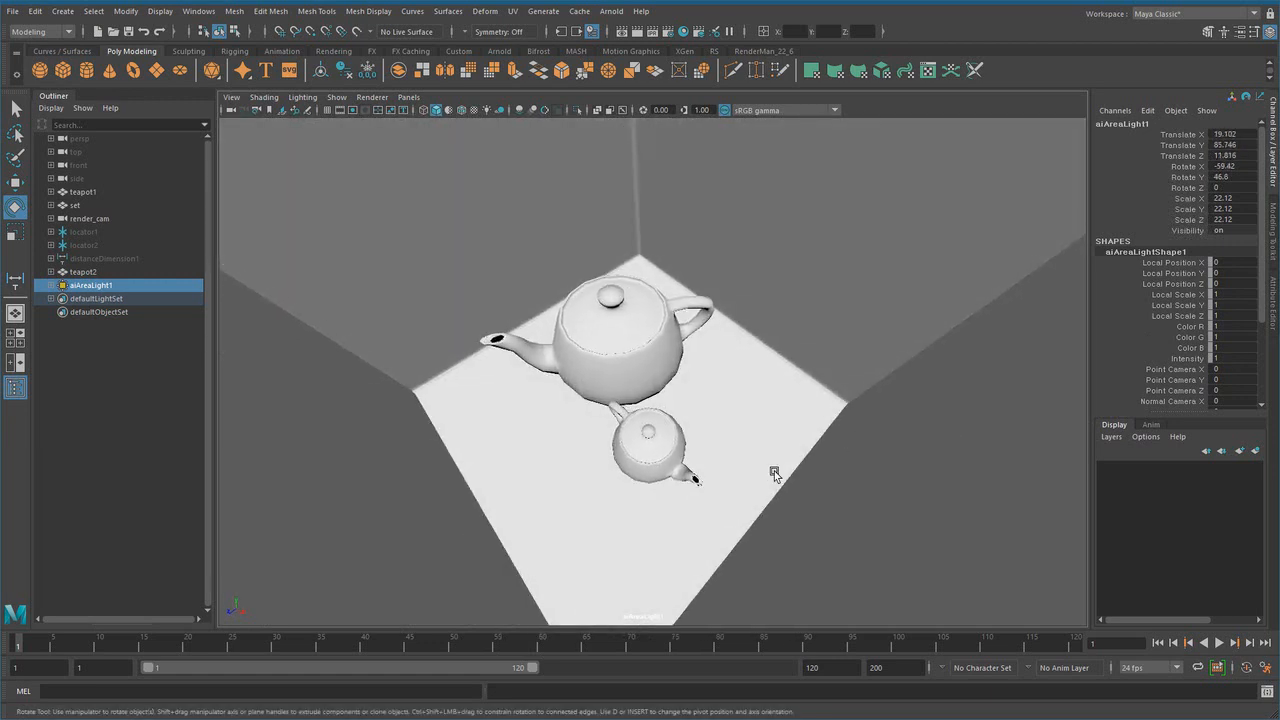
- Frame the large teapot in the light's view and orbit the area light around it
{"action": "left_click", "coordinate": [632, 350]}
{"action": "key", "text": "f"}
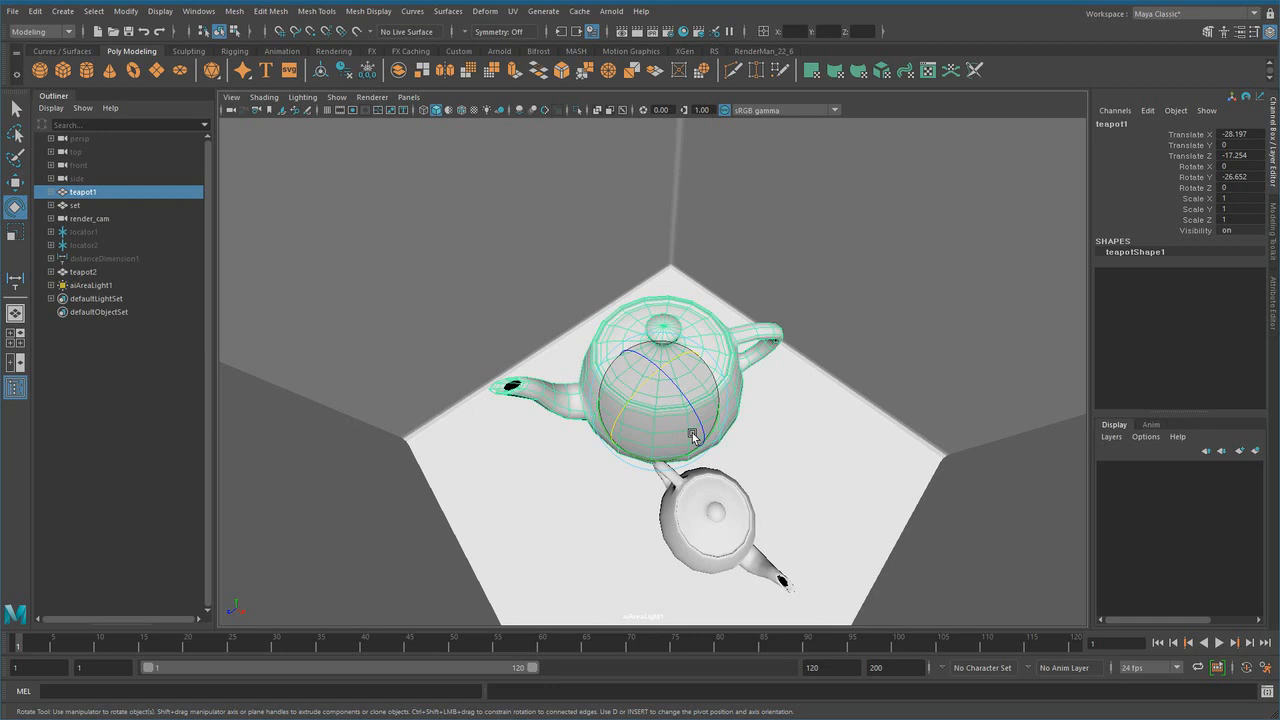
{"action": "right_click_drag", "start_coordinate": [877, 451], "coordinate": [803, 443], "text": "alt"}
{"action": "left_click_drag", "start_coordinate": [803, 446], "coordinate": [735, 452], "text": "alt"}
{"action": "right_click_drag", "start_coordinate": [735, 452], "coordinate": [769, 442], "text": "alt"}
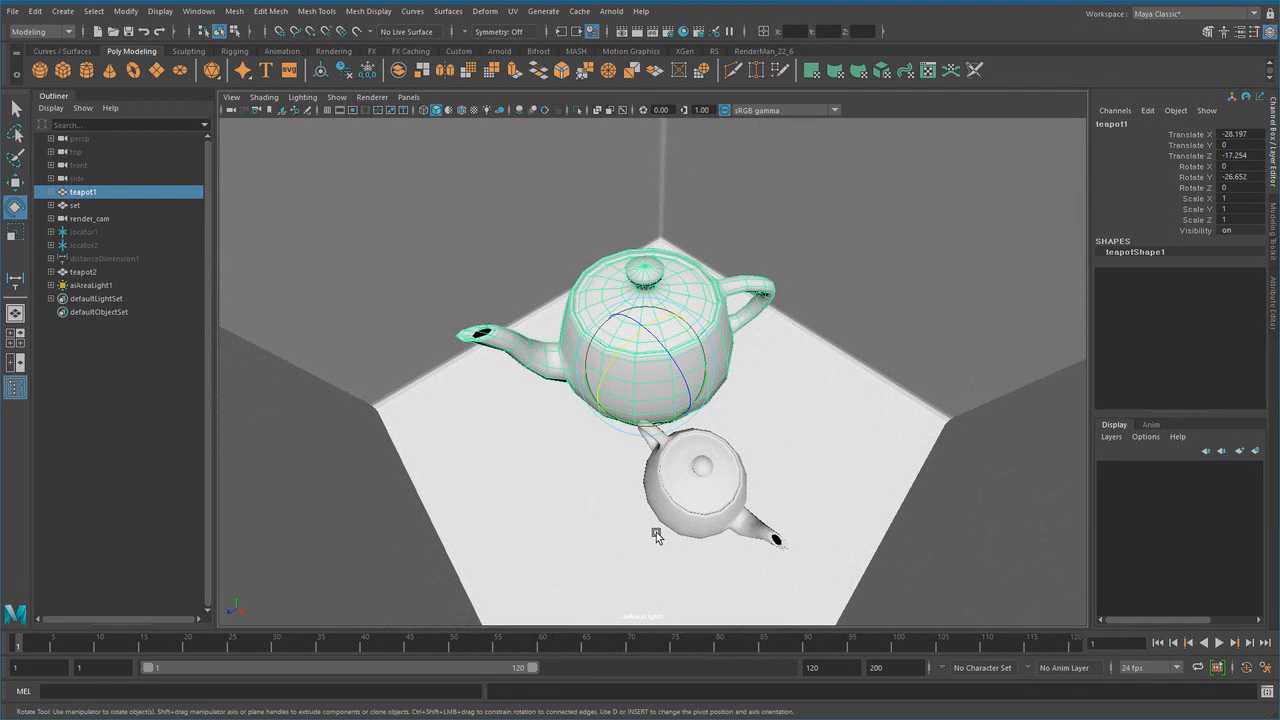
- Show the four-view layout, select the area light and look through it in the perspective view
{"action": "key", "text": "space"}
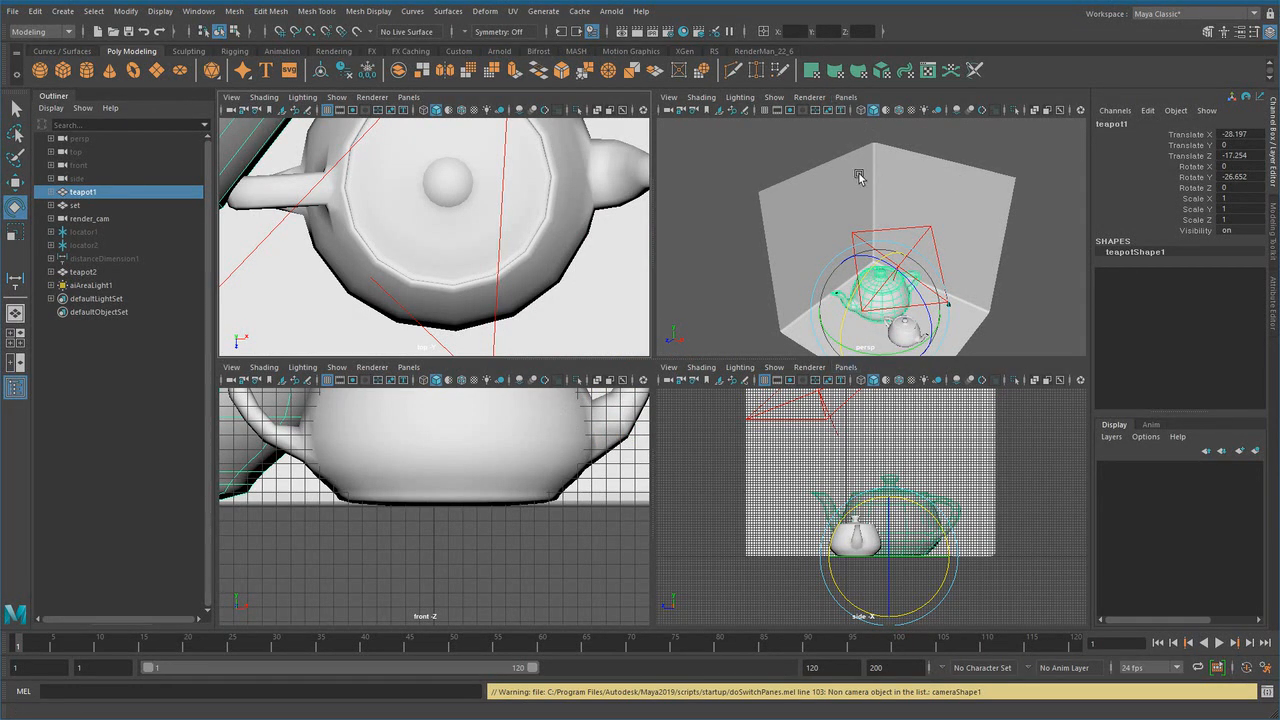
{"action": "left_click", "coordinate": [846, 98]}
{"action": "left_click", "coordinate": [823, 286]}
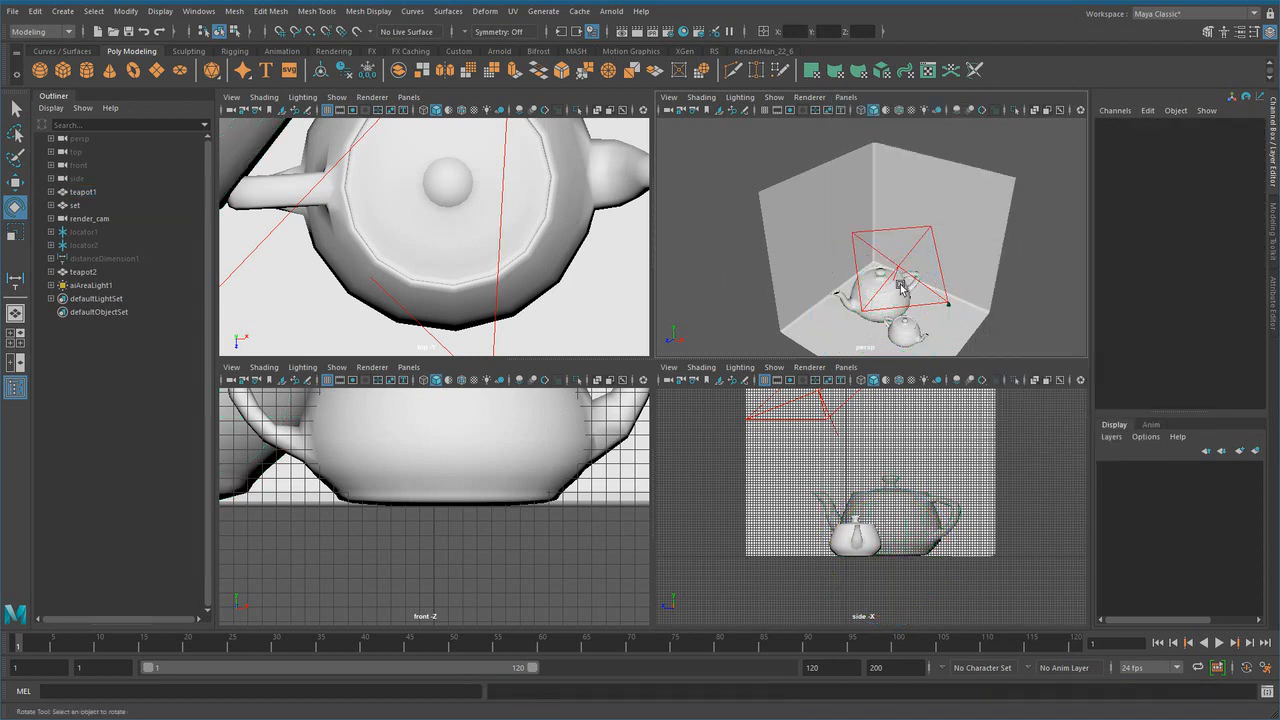
{"action": "left_click", "coordinate": [926, 232]}
{"action": "left_click", "coordinate": [846, 97]}
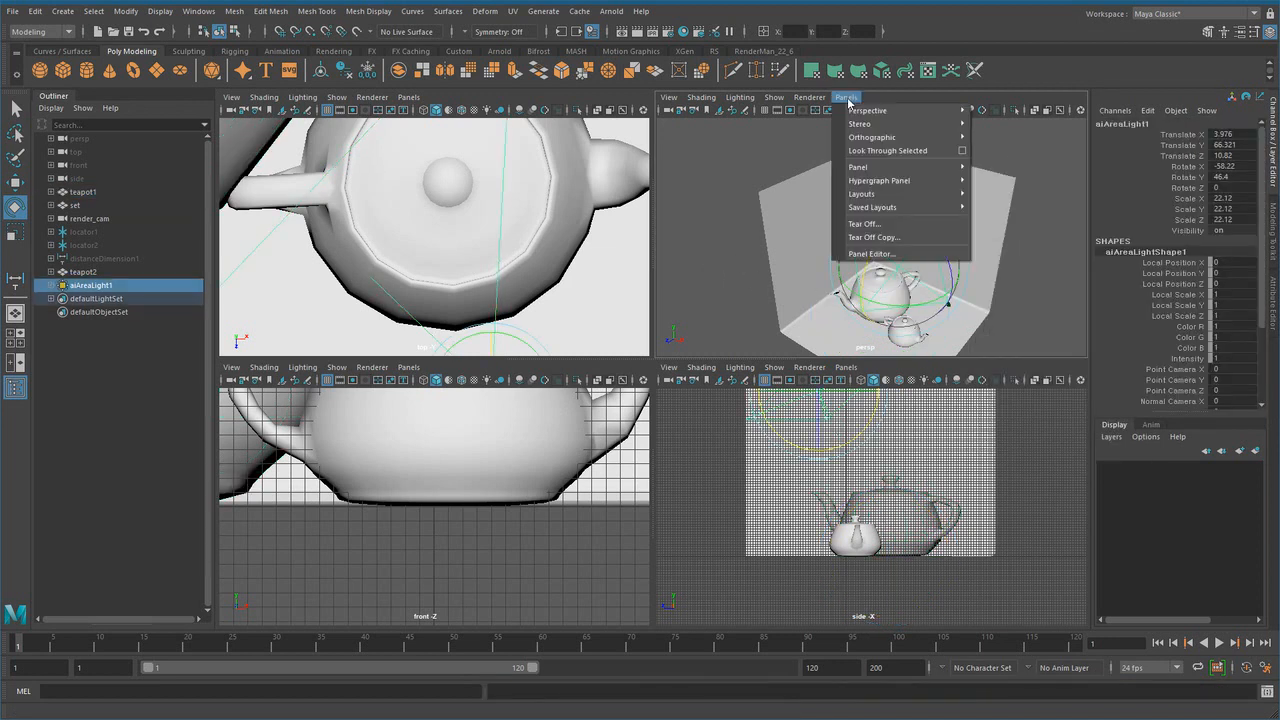
{"action": "left_click", "coordinate": [893, 151]}
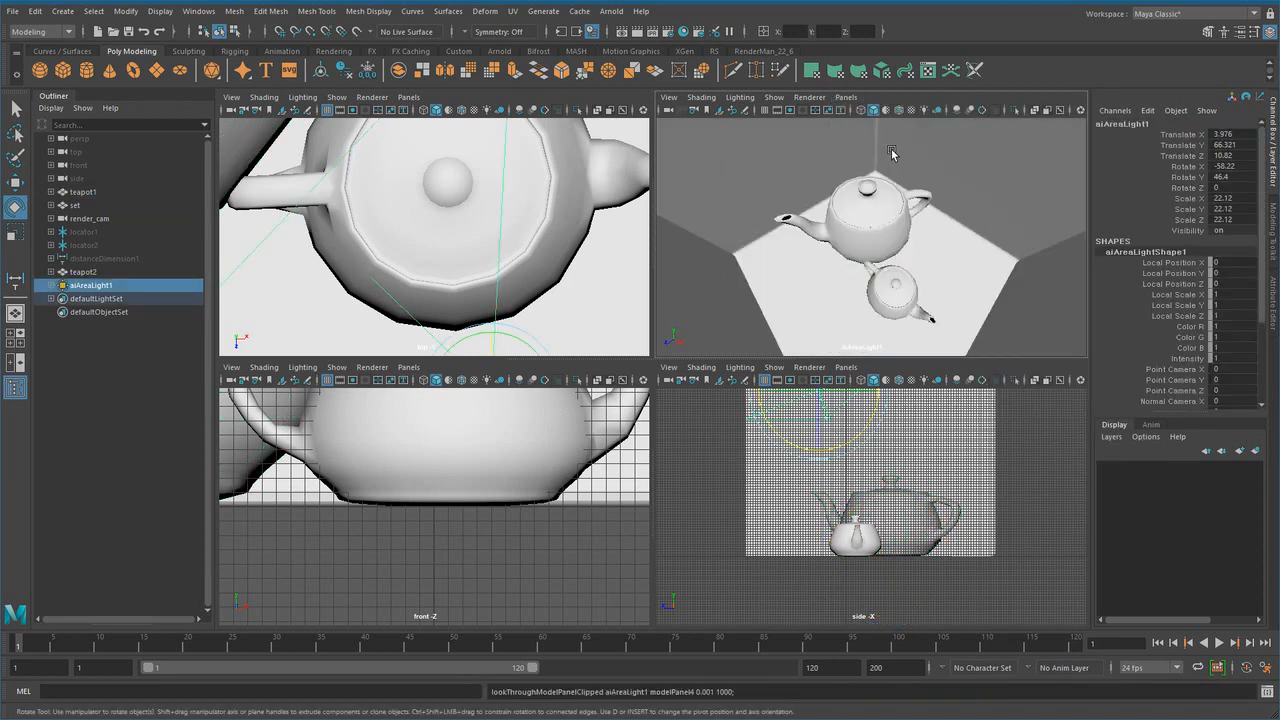
- Aim the area light through its own view to about X 7.911, Y 63.366, Z 9.735, rotated about -51.02 in X and 58.8 in Y
{"action": "scroll", "coordinate": [894, 472], "scroll_direction": "down", "scroll_amount": 1}
{"action": "middle_click_drag", "start_coordinate": [823, 483], "coordinate": [801, 555], "text": "alt"}
{"action": "left_click_drag", "start_coordinate": [946, 248], "coordinate": [945, 262], "text": "alt"}
{"action": "middle_click_drag", "start_coordinate": [944, 259], "coordinate": [938, 252], "text": "alt"}
{"action": "right_click_drag", "start_coordinate": [938, 252], "coordinate": [966, 266], "text": "alt"}
{"action": "middle_click_drag", "start_coordinate": [966, 266], "coordinate": [960, 262], "text": "alt"}
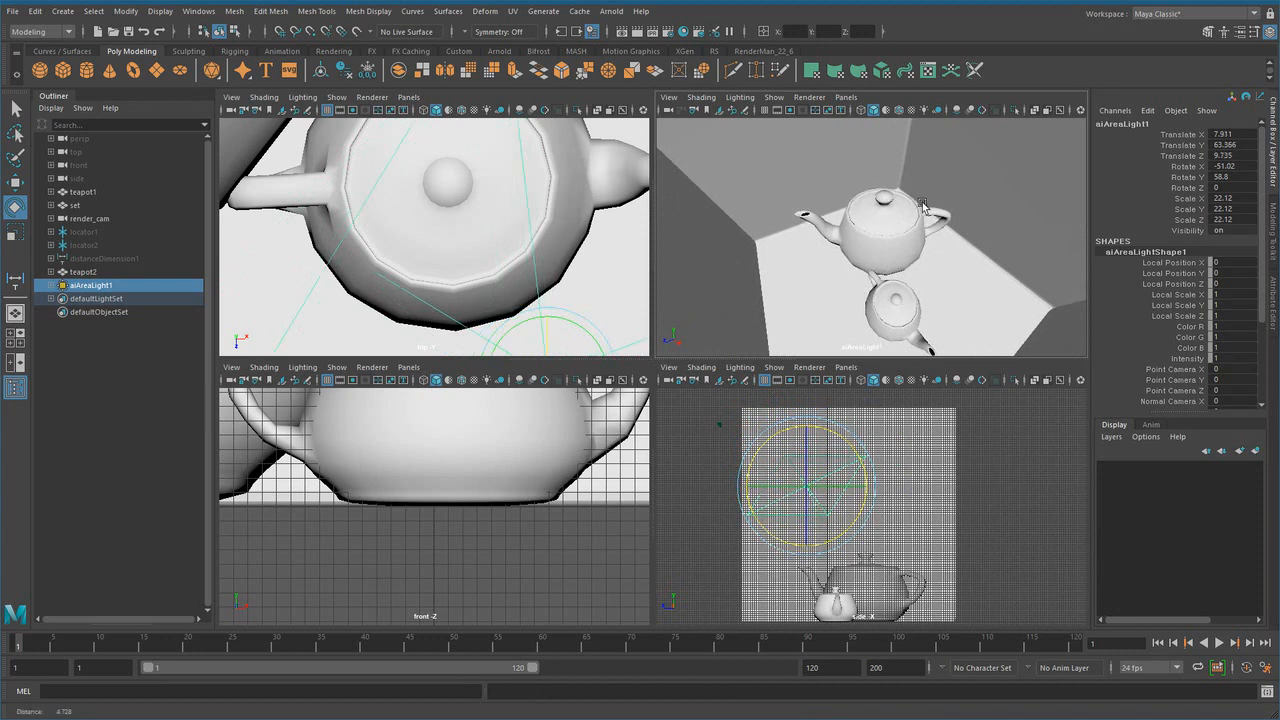
- Bring the area light closer to the teapots, at about Y 53.09, Z 13.974, rotated about -49.22 in X and 41.2 in Y, and maximize its view
{"action": "right_click_drag", "start_coordinate": [910, 226], "coordinate": [893, 228], "text": "alt"}
{"action": "mouse_move", "coordinate": [893, 228]}
{"action": "left_mouse_down", "text": "alt"}
{"action": "mouse_move", "coordinate": [961, 322]}
{"action": "mouse_move", "coordinate": [1014, 317]}
{"action": "mouse_move", "coordinate": [909, 337]}
{"action": "mouse_move", "coordinate": [876, 236]}
{"action": "left_mouse_up", "text": "alt"}
{"action": "right_click_drag", "start_coordinate": [500, 242], "coordinate": [131, 260], "text": "alt"}
{"action": "right_click_drag", "start_coordinate": [371, 247], "coordinate": [60, 268], "text": "alt"}
{"action": "left_click_drag", "start_coordinate": [823, 276], "coordinate": [962, 288], "text": "alt"}
{"action": "middle_click_drag", "start_coordinate": [962, 288], "coordinate": [1005, 290], "text": "alt"}
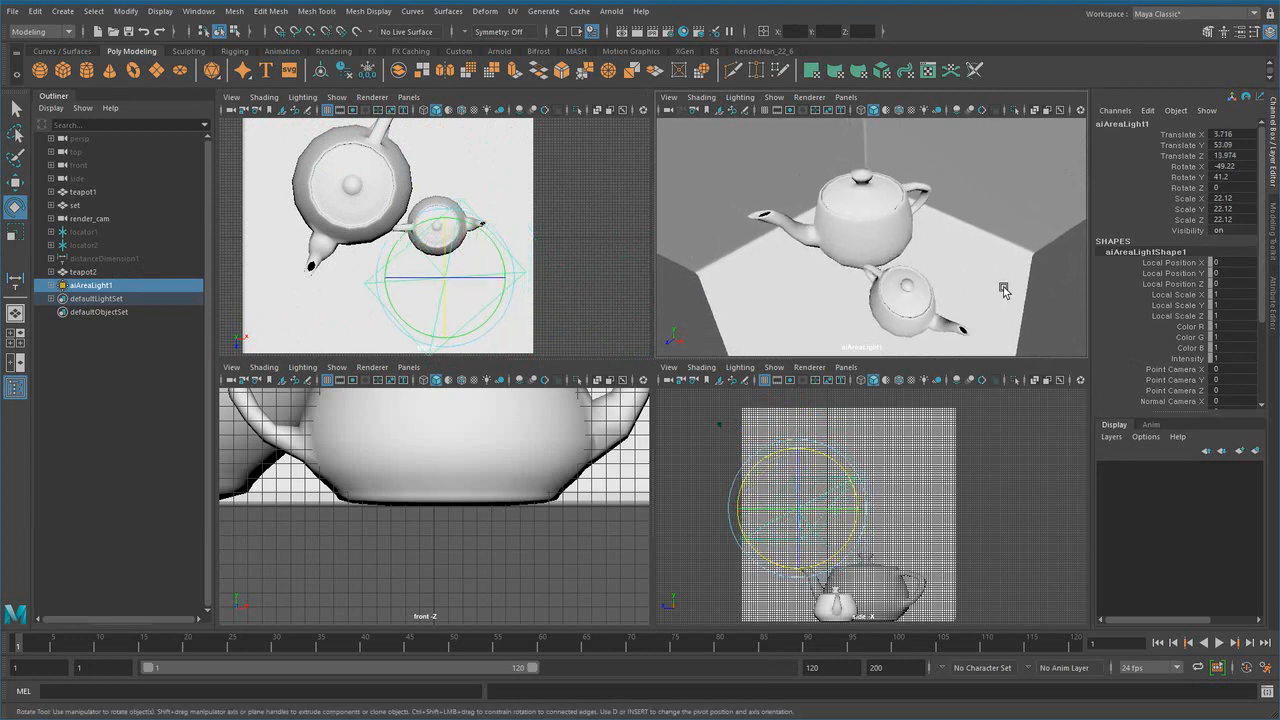
{"action": "key", "text": "space"}
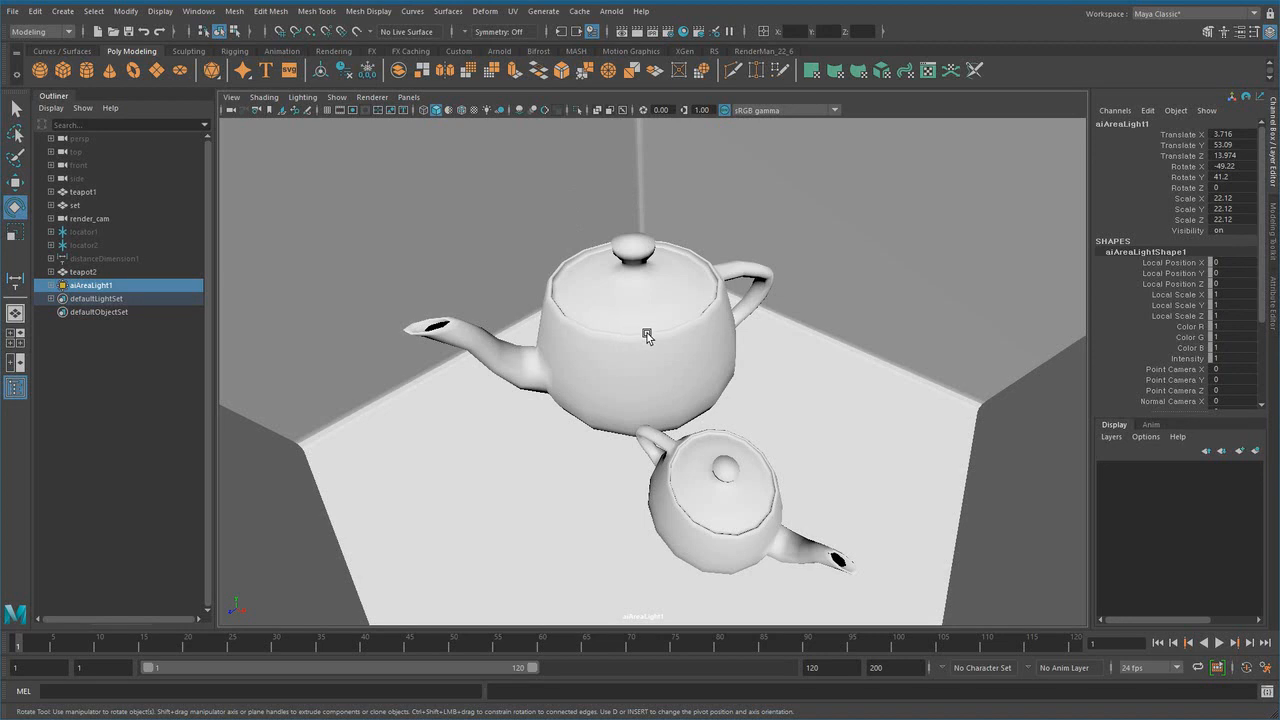
- Return to the perspective view and pull the area light back to about X 17.842, Y 77.954, Z 30.111
{"action": "key", "text": "space"}
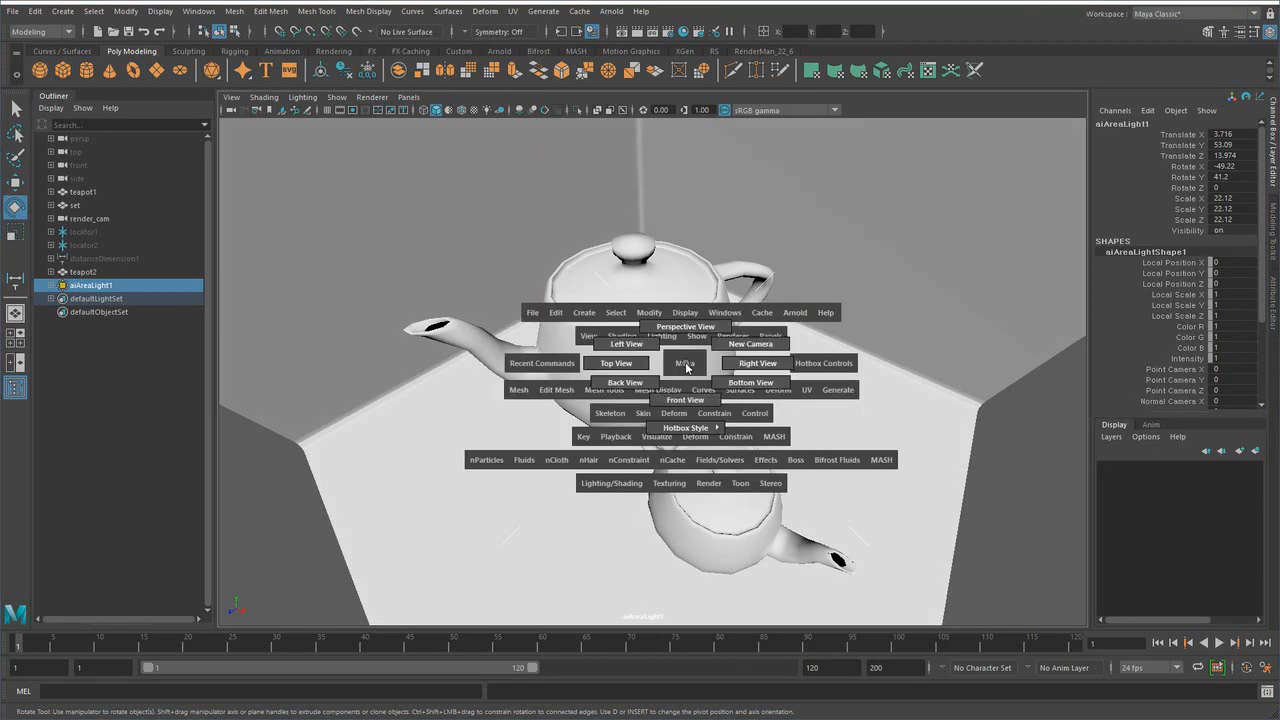
{"action": "left_click_drag", "start_coordinate": [686, 366], "coordinate": [682, 170]}
{"action": "left_click_drag", "start_coordinate": [880, 480], "coordinate": [716, 374], "text": "alt"}
{"action": "key", "text": "w"}
{"action": "left_click_drag", "start_coordinate": [735, 264], "coordinate": [819, 166]}
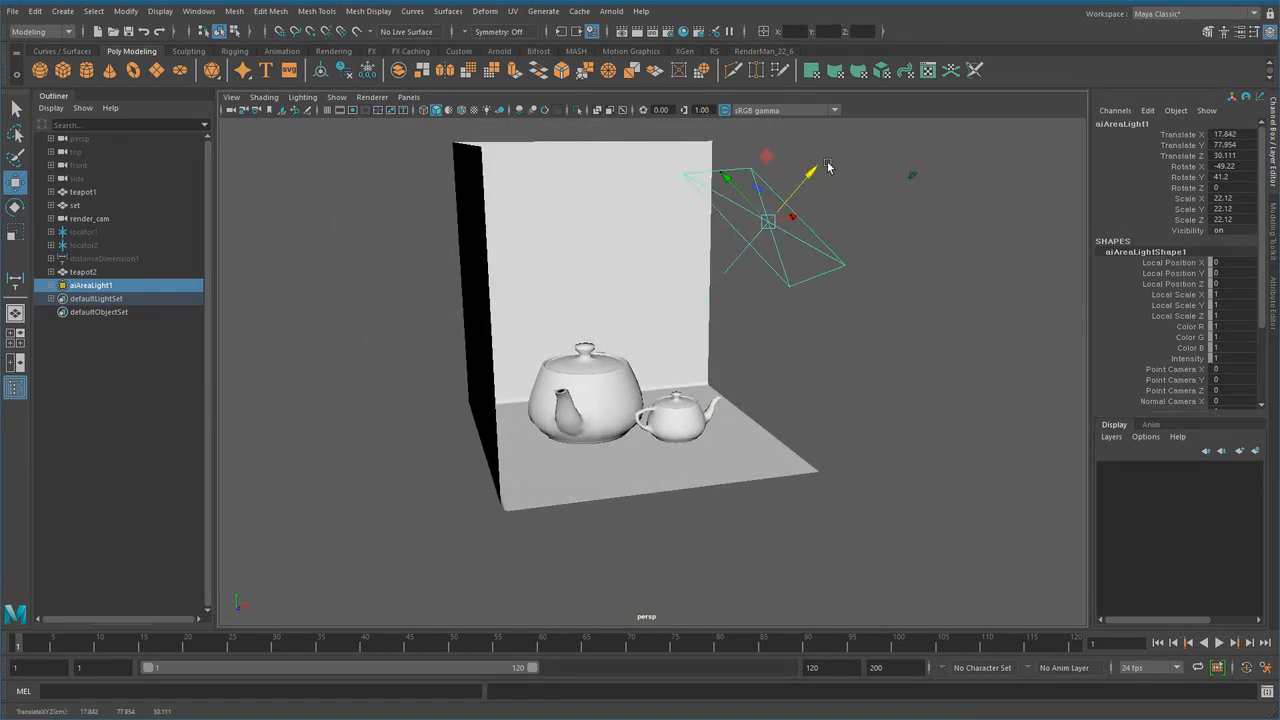
- Move the area light farther out and up to about X 21.34, Y 92.93, Z 34.106
{"action": "middle_click_drag", "start_coordinate": [767, 341], "coordinate": [777, 398], "text": "alt"}
{"action": "right_click_drag", "start_coordinate": [777, 398], "coordinate": [709, 380], "text": "alt"}
{"action": "left_click_drag", "start_coordinate": [806, 247], "coordinate": [834, 207]}
{"action": "left_click_drag", "start_coordinate": [807, 308], "coordinate": [779, 303], "text": "alt"}
{"action": "left_click_drag", "start_coordinate": [767, 251], "coordinate": [751, 239]}
{"action": "left_click_drag", "start_coordinate": [690, 294], "coordinate": [678, 405], "text": "alt"}
{"action": "right_click_drag", "start_coordinate": [678, 405], "coordinate": [720, 413], "text": "alt"}
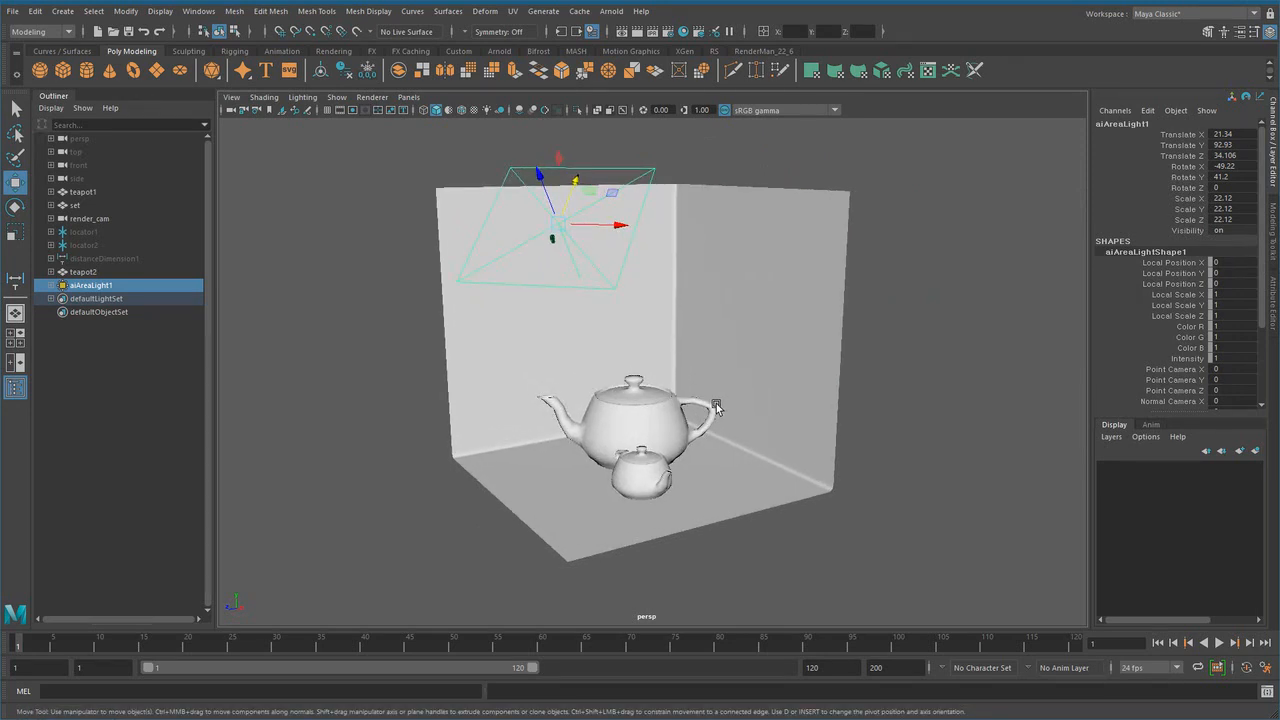
- Look through the render_cam camera in the main viewport
{"action": "left_click", "coordinate": [408, 97]}
{"action": "mouse_move", "coordinate": [430, 110]}
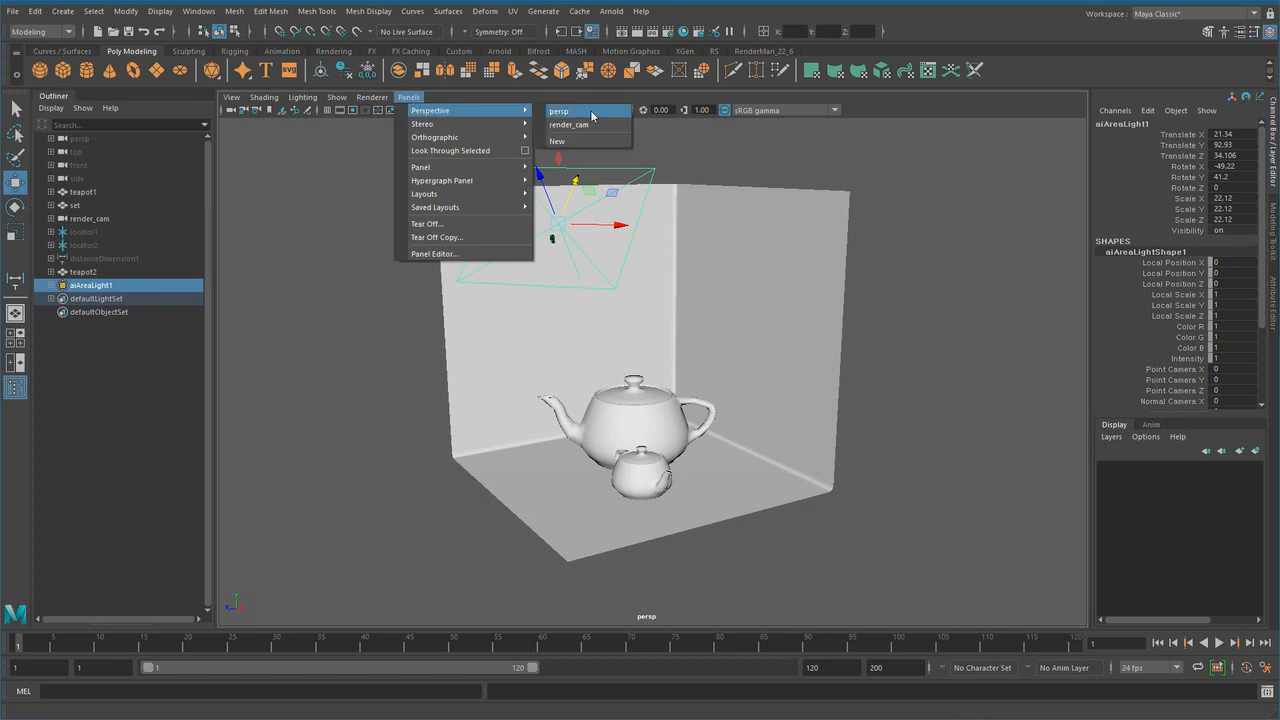
{"action": "left_click", "coordinate": [568, 125]}
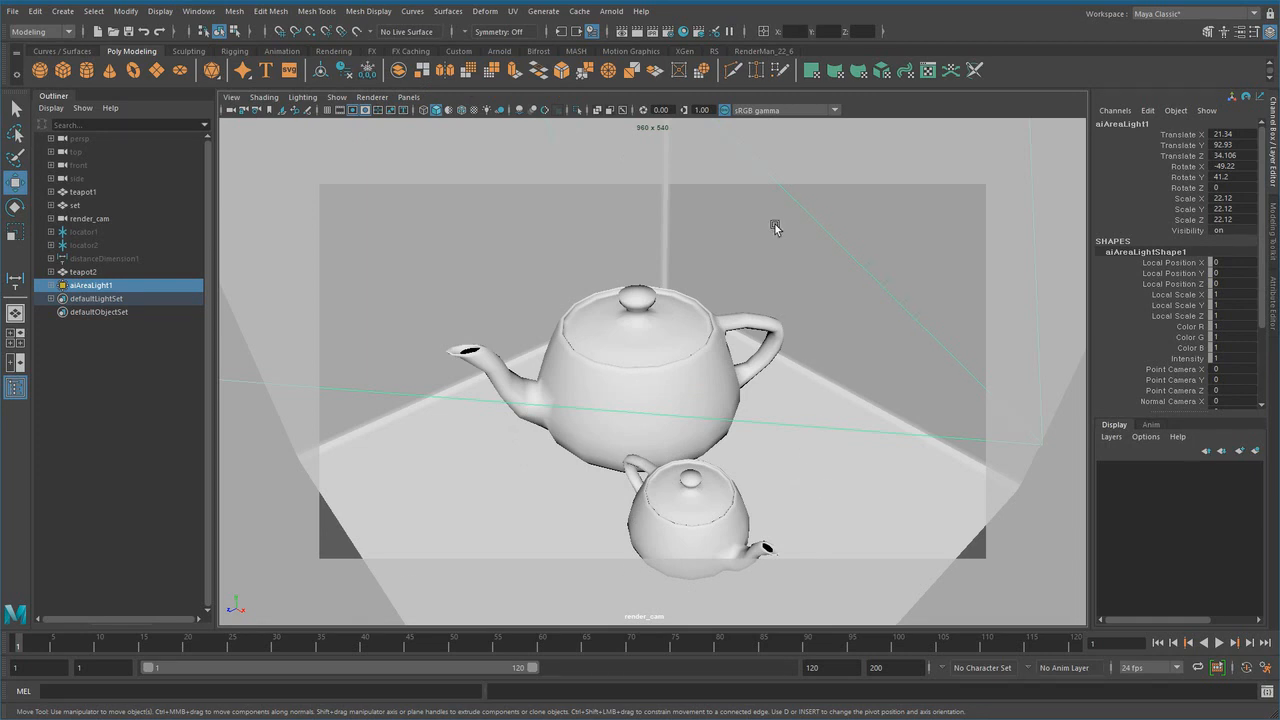
- Set the render image size to 800 by 800 pixels in the common render settings and close them
{"action": "left_click", "coordinate": [668, 31]}
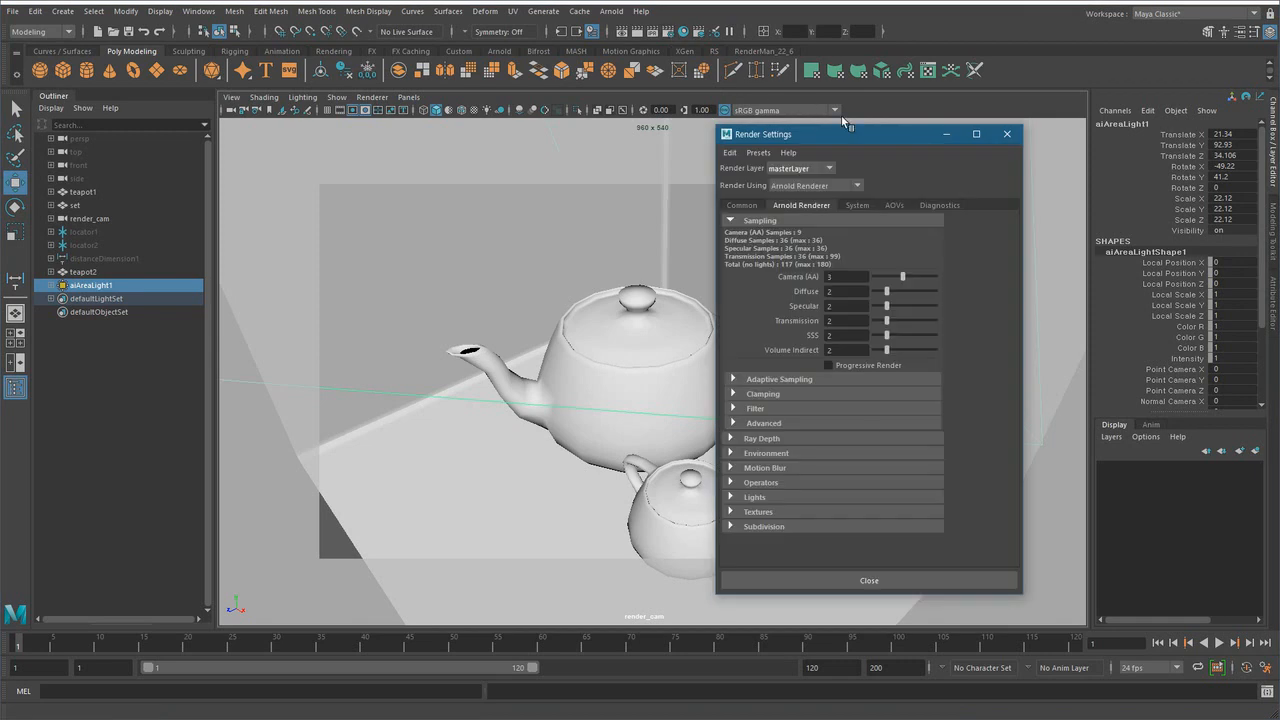
{"action": "left_click", "coordinate": [830, 194]}
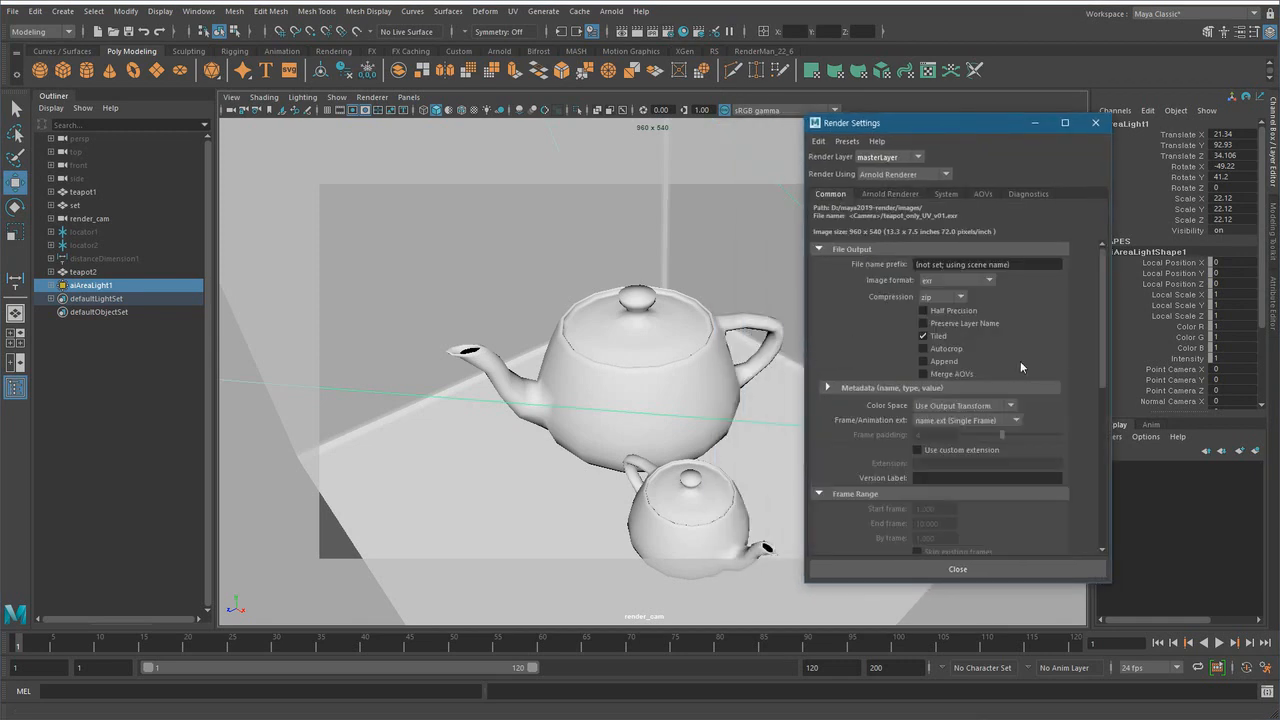
{"action": "left_click_drag", "start_coordinate": [1104, 345], "coordinate": [1086, 493]}
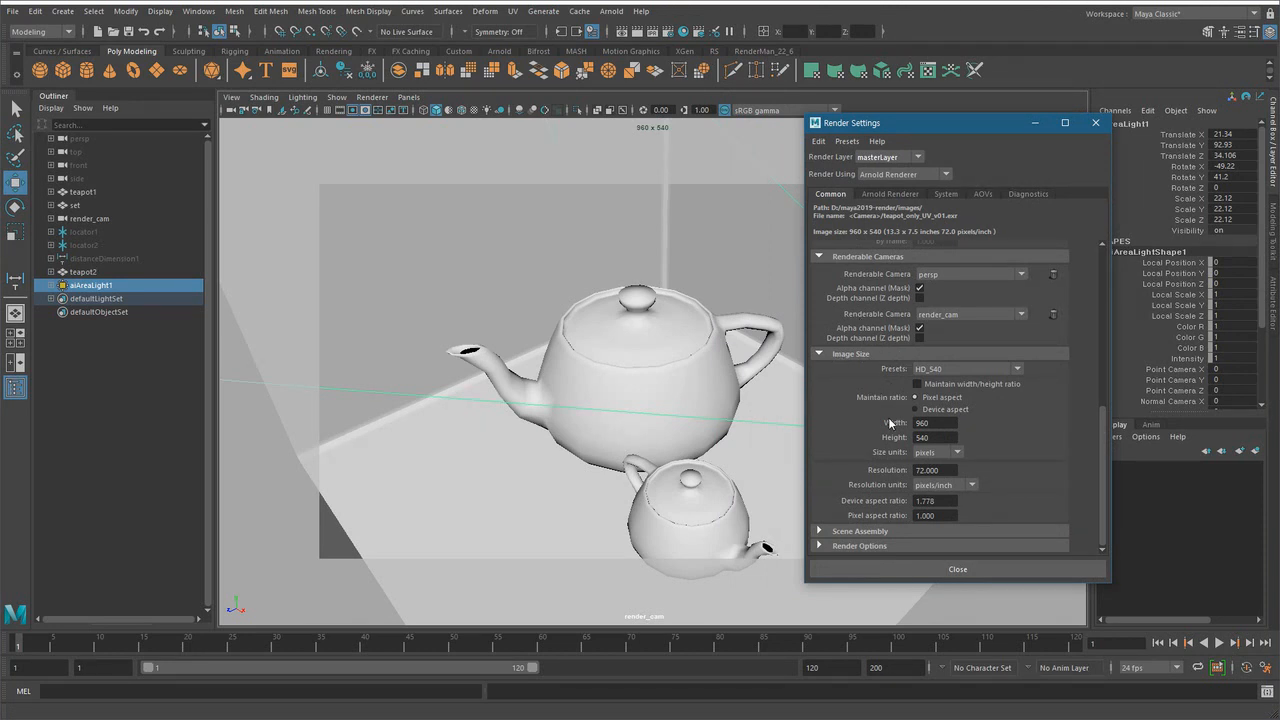
{"action": "left_click_drag", "start_coordinate": [940, 424], "coordinate": [899, 422]}
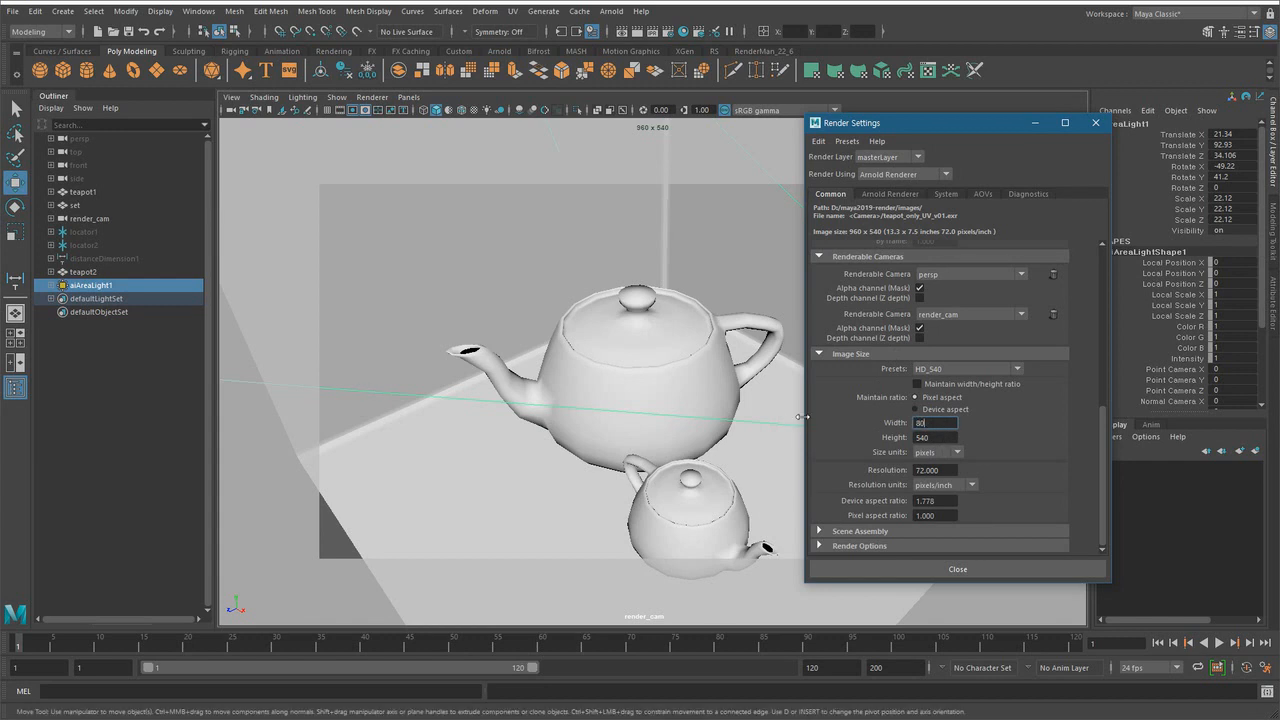
{"action": "key", "text": "Tab"}
{"action": "type", "text": "8"}
{"action": "key", "text": "Return"}
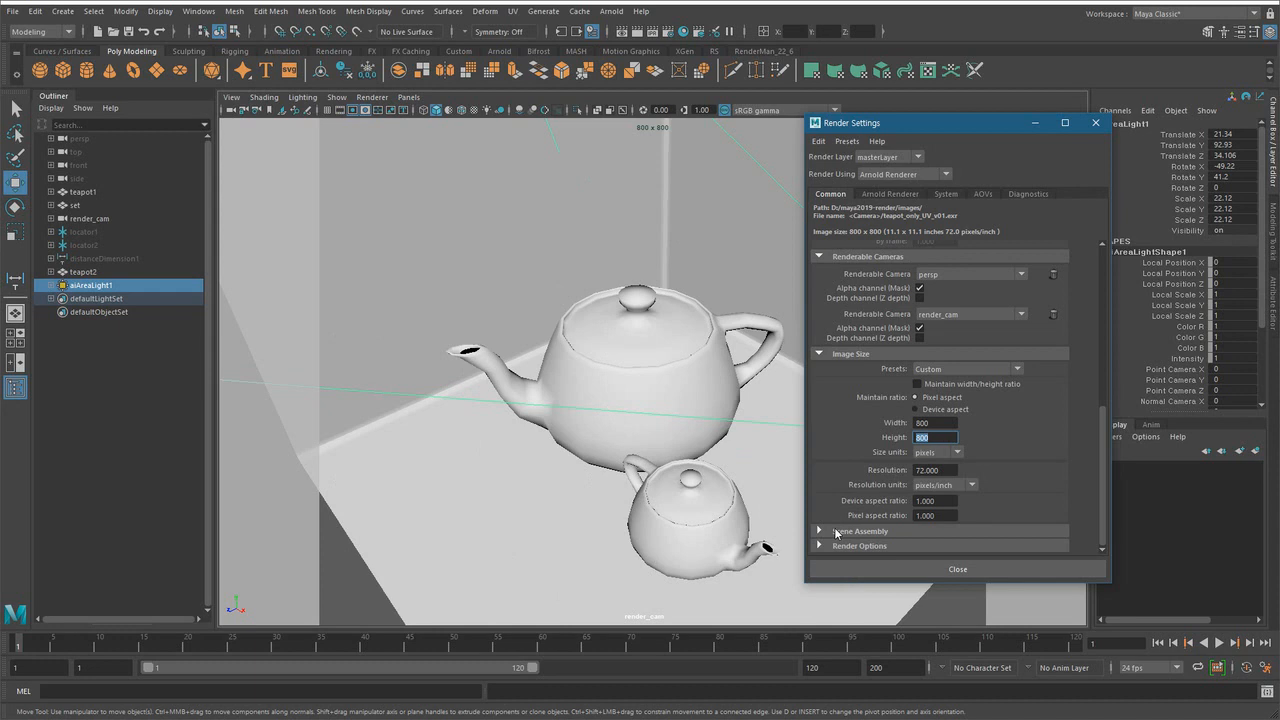
{"action": "left_click", "coordinate": [943, 572]}
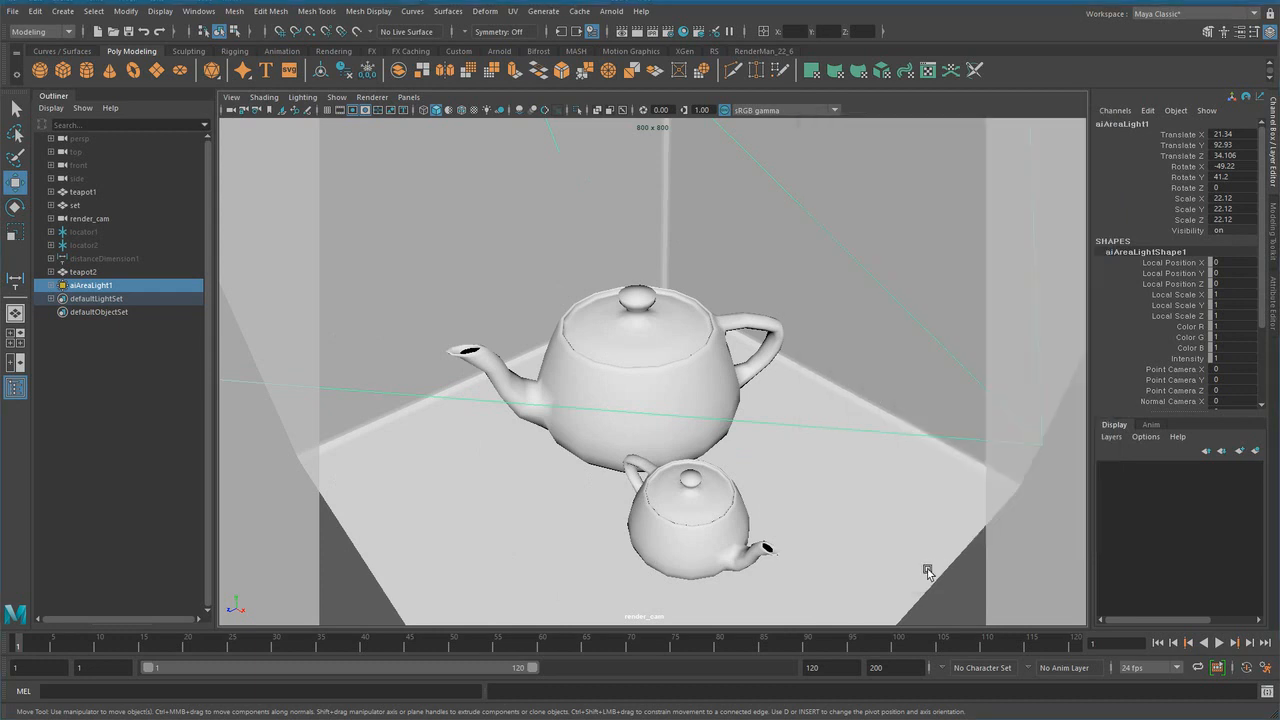
- Frame both teapots more closely in render_cam and run a test render of the current frame, stopping it early
{"action": "middle_click_drag", "start_coordinate": [791, 516], "coordinate": [780, 426], "text": "alt"}
{"action": "right_click_drag", "start_coordinate": [780, 426], "coordinate": [843, 449], "text": "alt"}
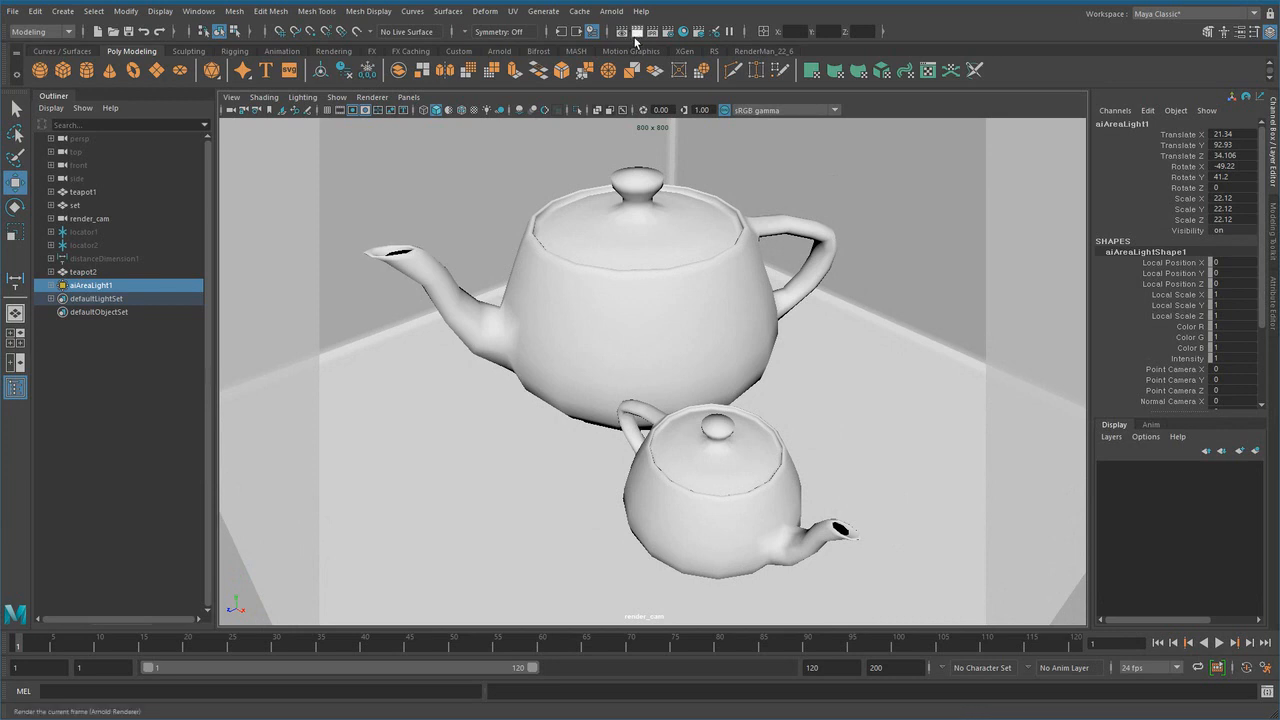
{"action": "left_click", "coordinate": [59, 33]}
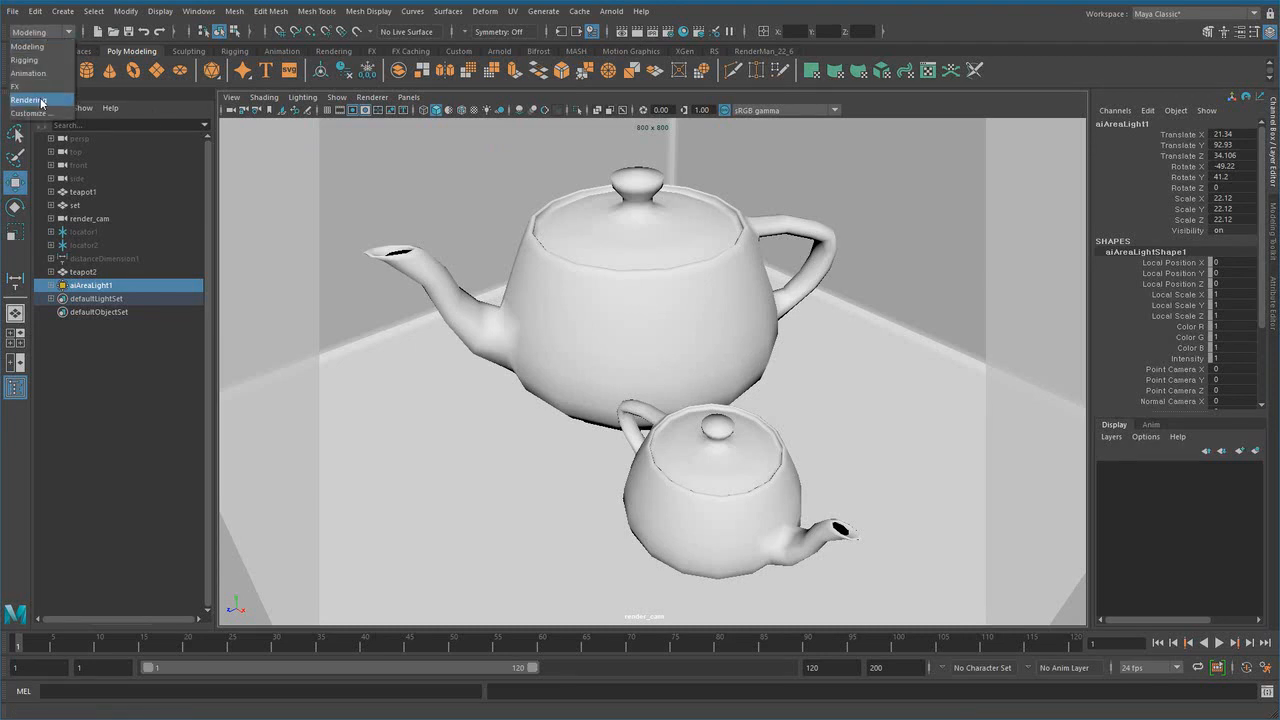
{"action": "left_click", "coordinate": [30, 100]}
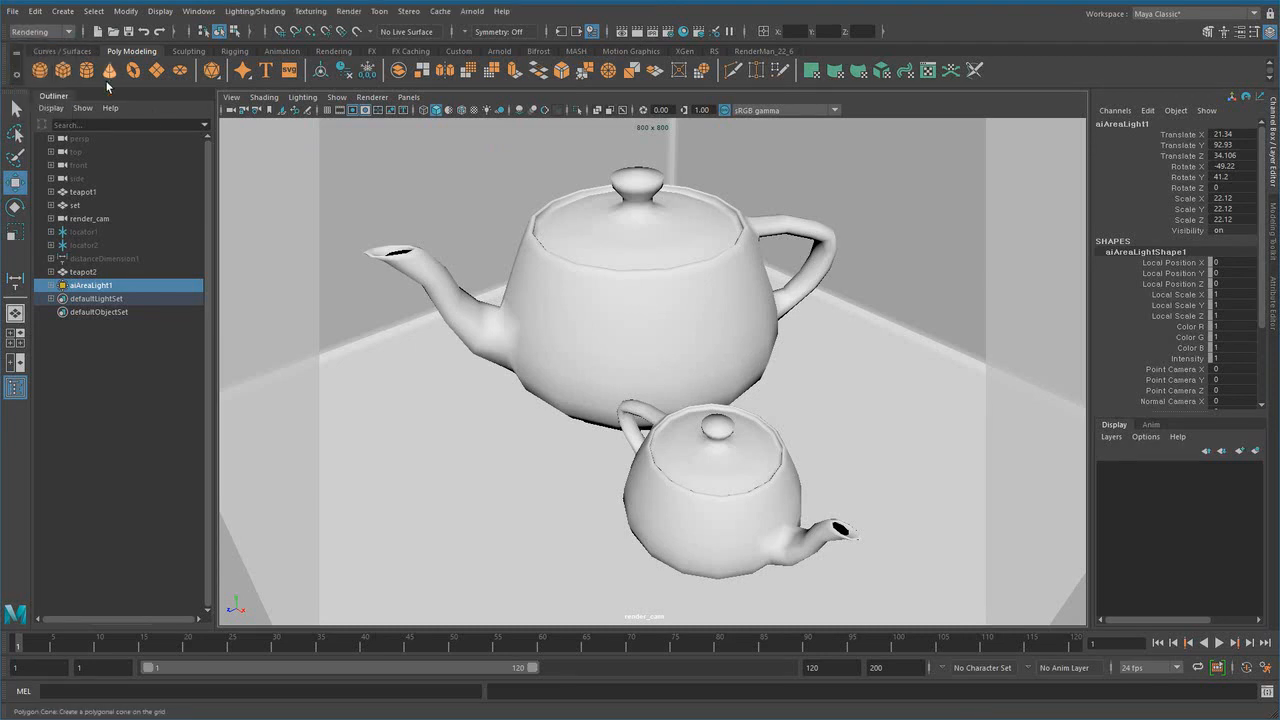
{"action": "left_click", "coordinate": [350, 12]}
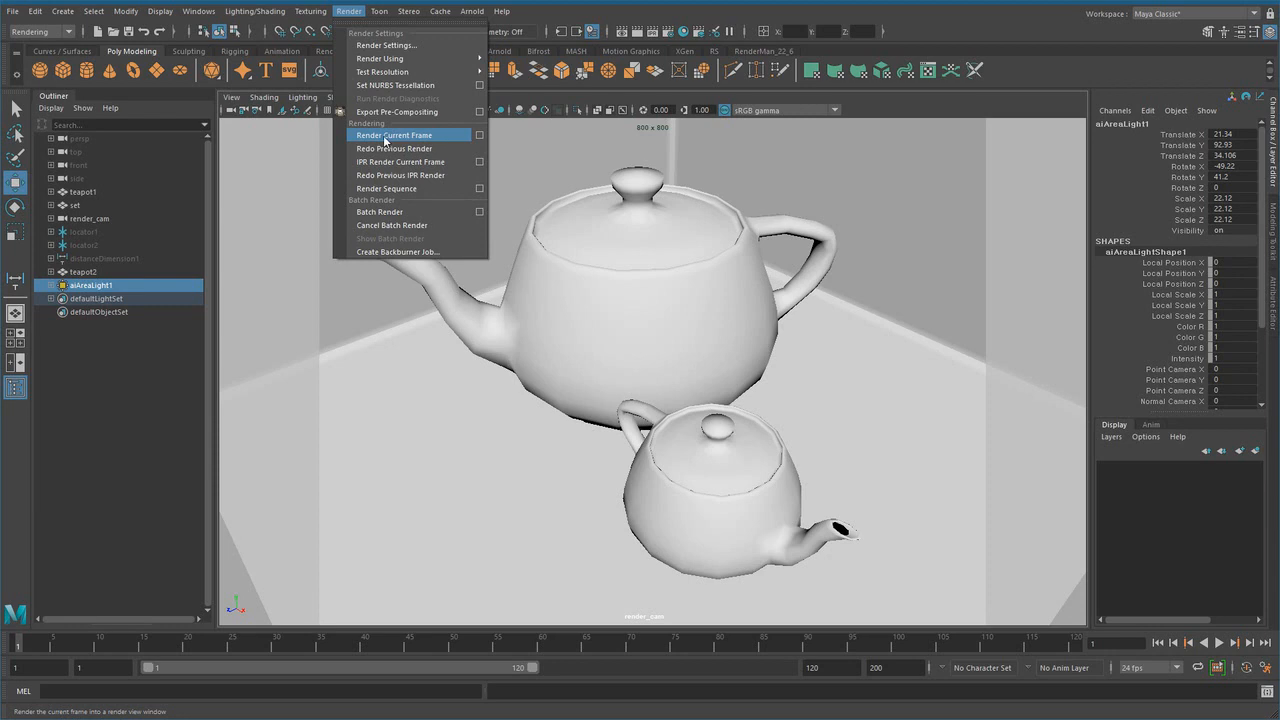
{"action": "left_click", "coordinate": [622, 31]}
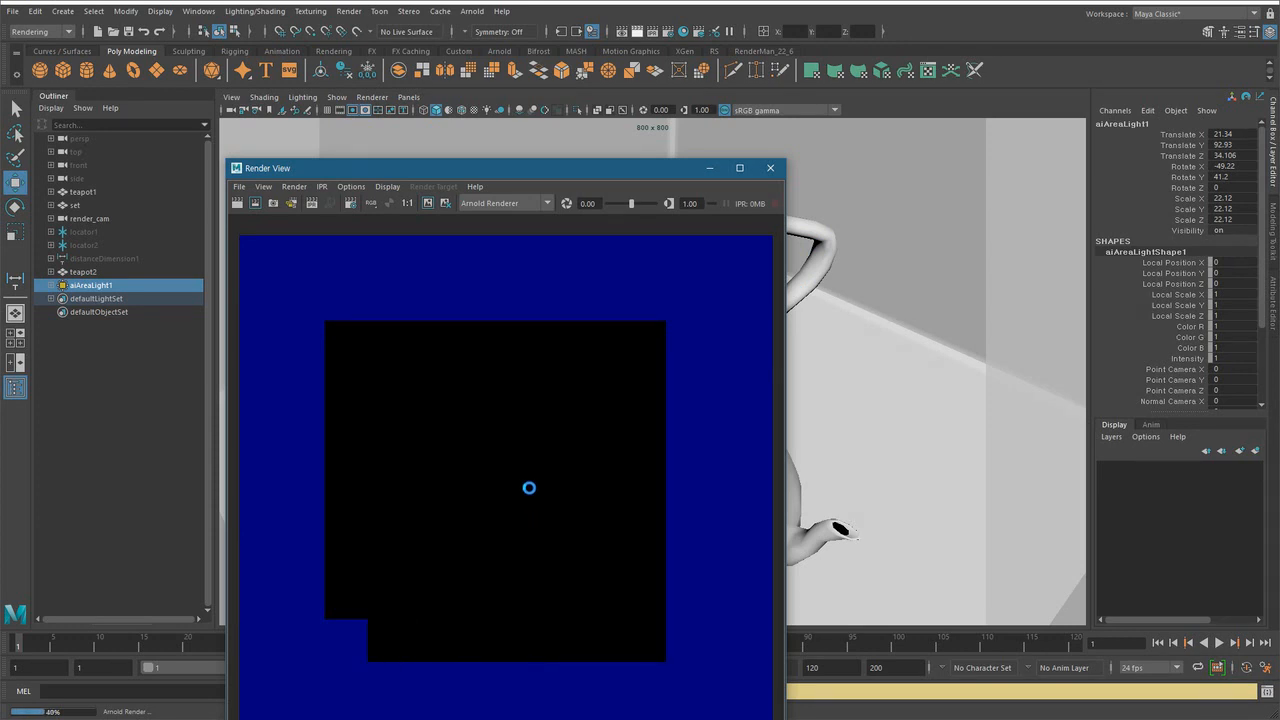
{"action": "key", "text": "Escape"}
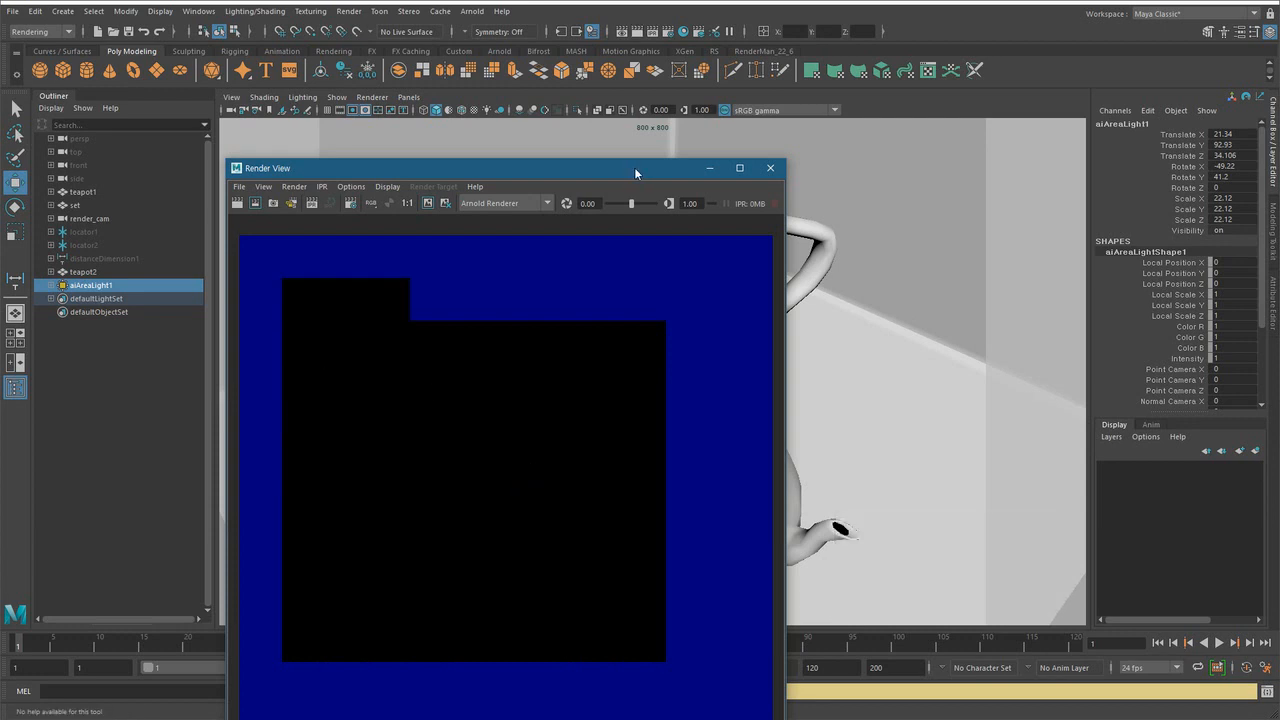
- Set the area light's intensity to 1000 in its attributes and render the frame again
{"action": "left_click_drag", "start_coordinate": [634, 167], "coordinate": [637, 309]}
{"action": "left_click_drag", "start_coordinate": [101, 289], "coordinate": [645, 199]}
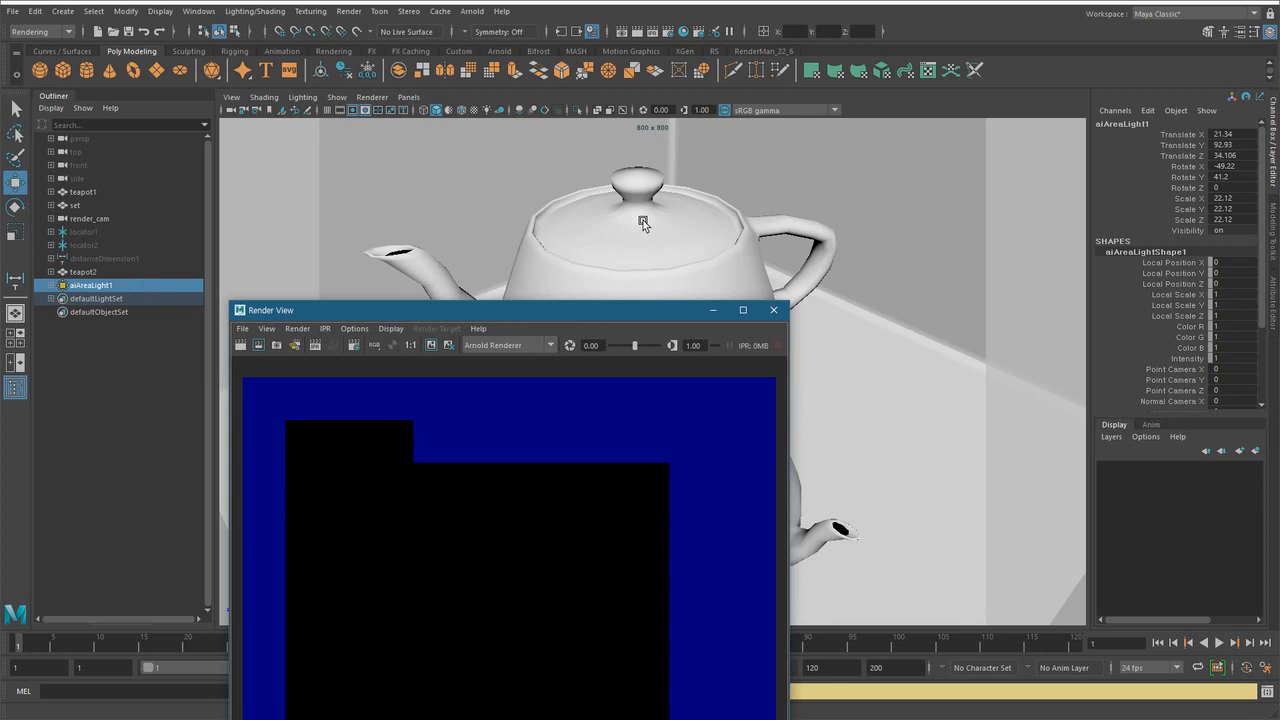
{"action": "left_click", "coordinate": [107, 381]}
{"action": "left_click", "coordinate": [120, 285]}
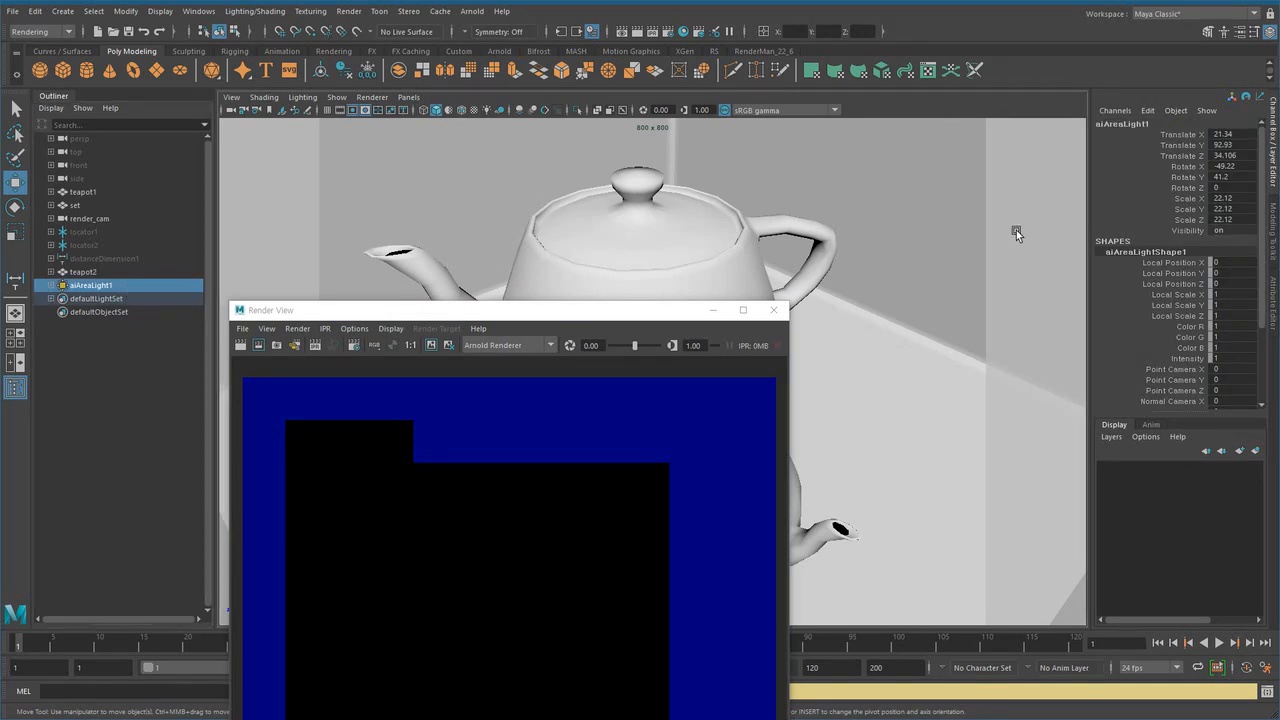
{"action": "key", "text": "ctrl+a"}
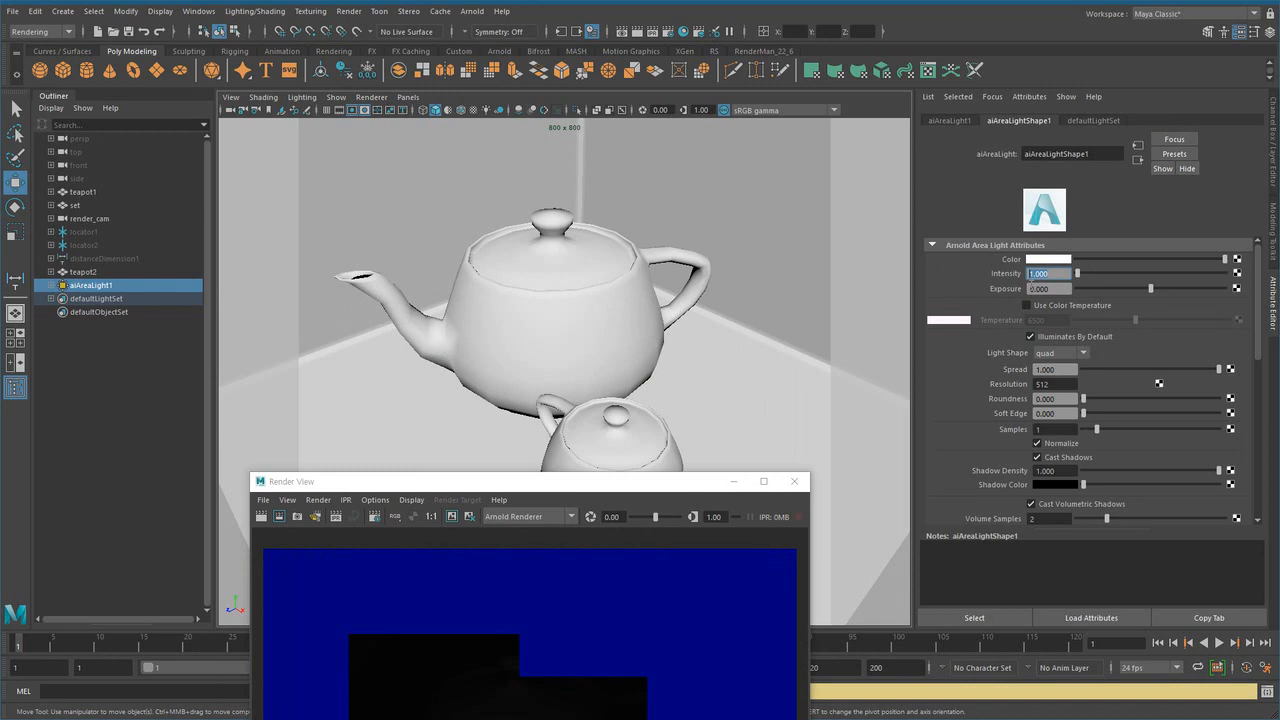
{"action": "type", "text": "1000"}
{"action": "key", "text": "Return"}
{"action": "left_click_drag", "start_coordinate": [683, 490], "coordinate": [671, 85]}
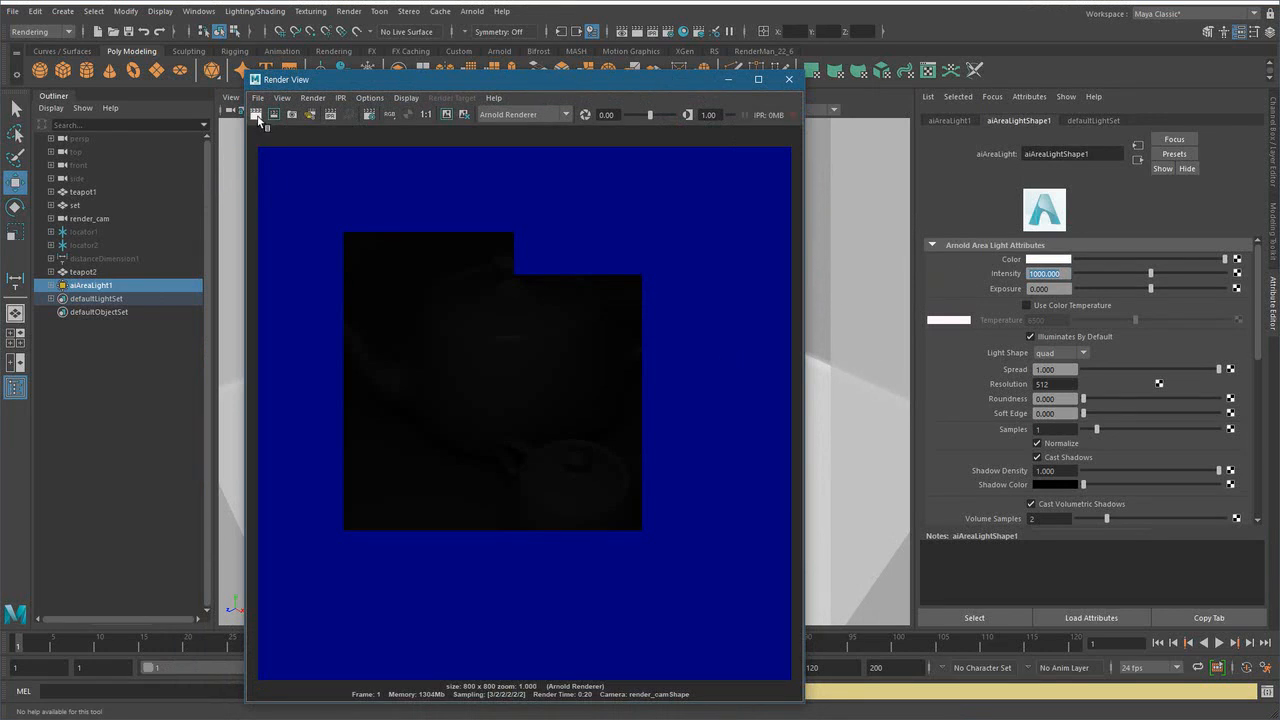
{"action": "left_click", "coordinate": [256, 115]}
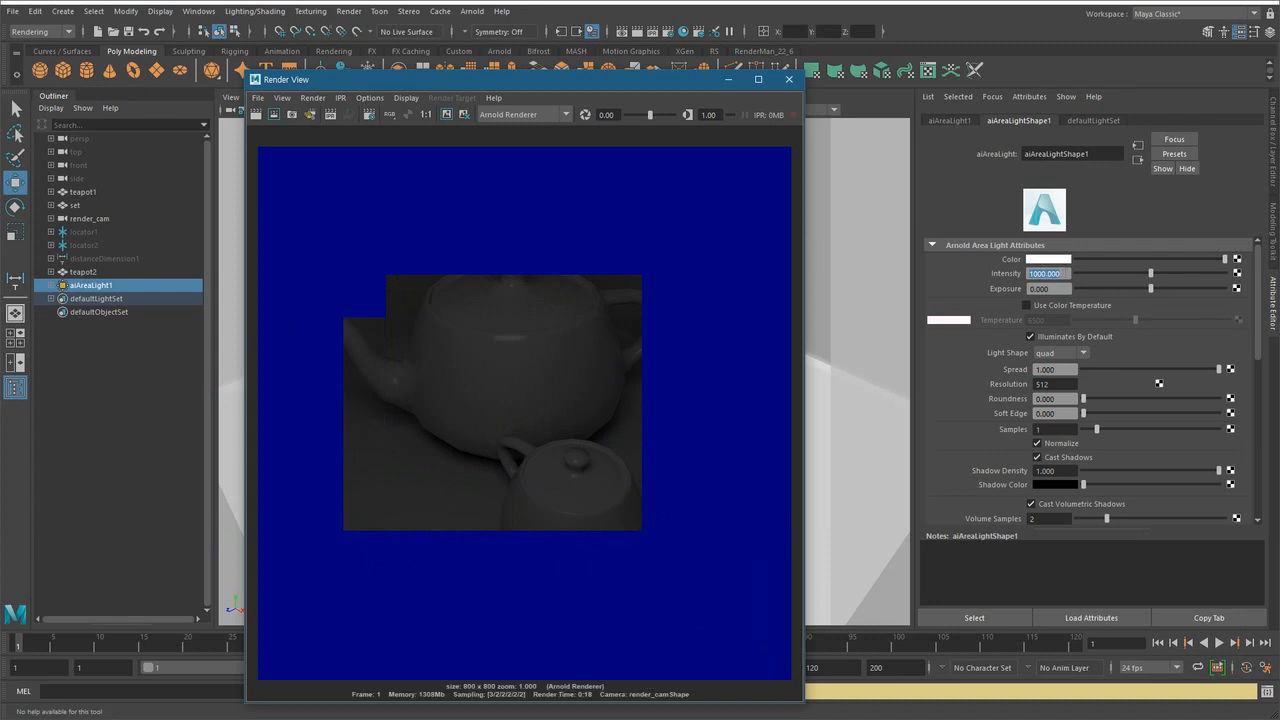
- Raise the area light's intensity to 8000 and re-render the frame
{"action": "left_click_drag", "start_coordinate": [1064, 273], "coordinate": [1006, 272]}
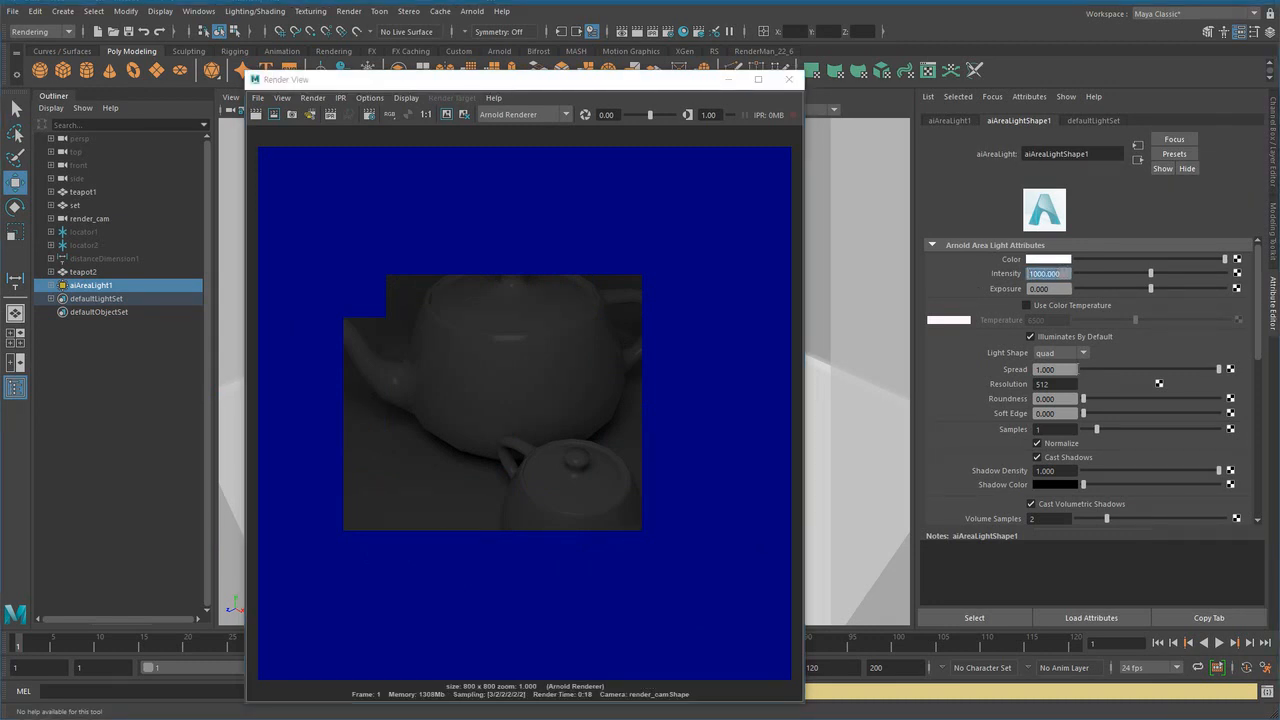
{"action": "type", "text": "8000"}
{"action": "key", "text": "Return"}
{"action": "left_click", "coordinate": [256, 114]}
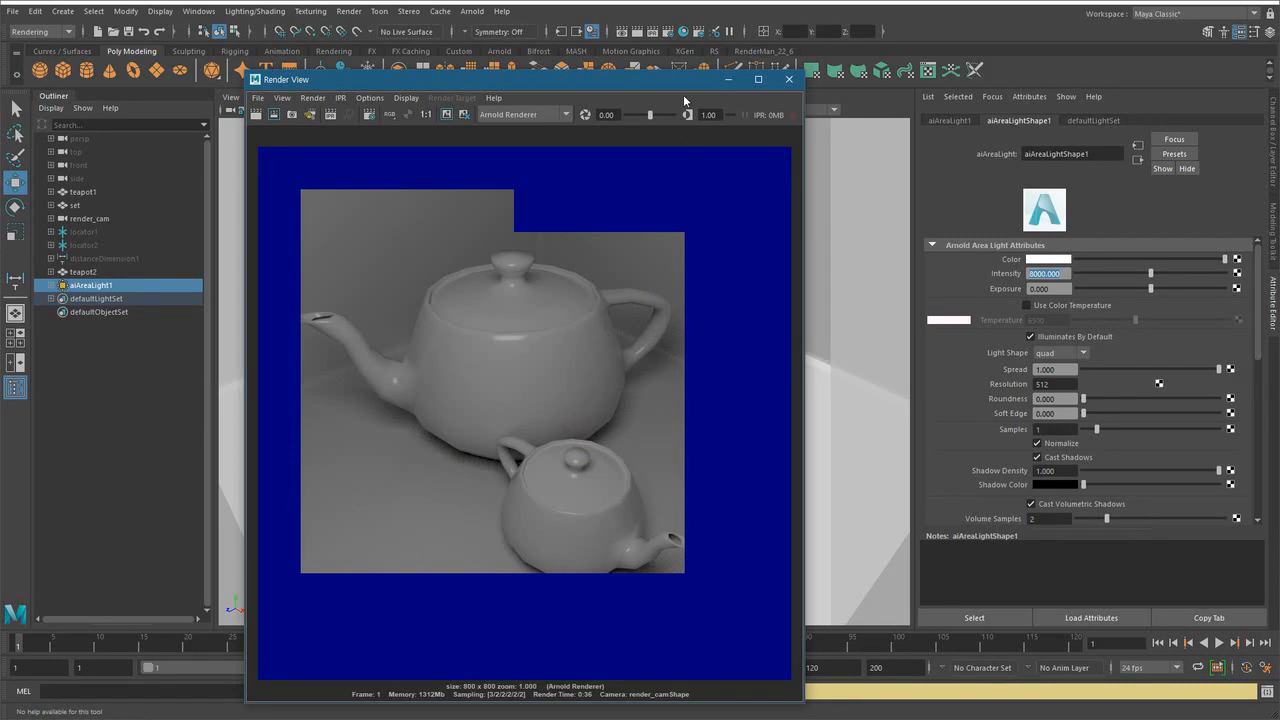
- Set the Camera (AA) samples to 1 in the Arnold sampling settings and re-render the frame
{"action": "left_click", "coordinate": [669, 31]}
{"action": "left_click_drag", "start_coordinate": [909, 127], "coordinate": [949, 131]}
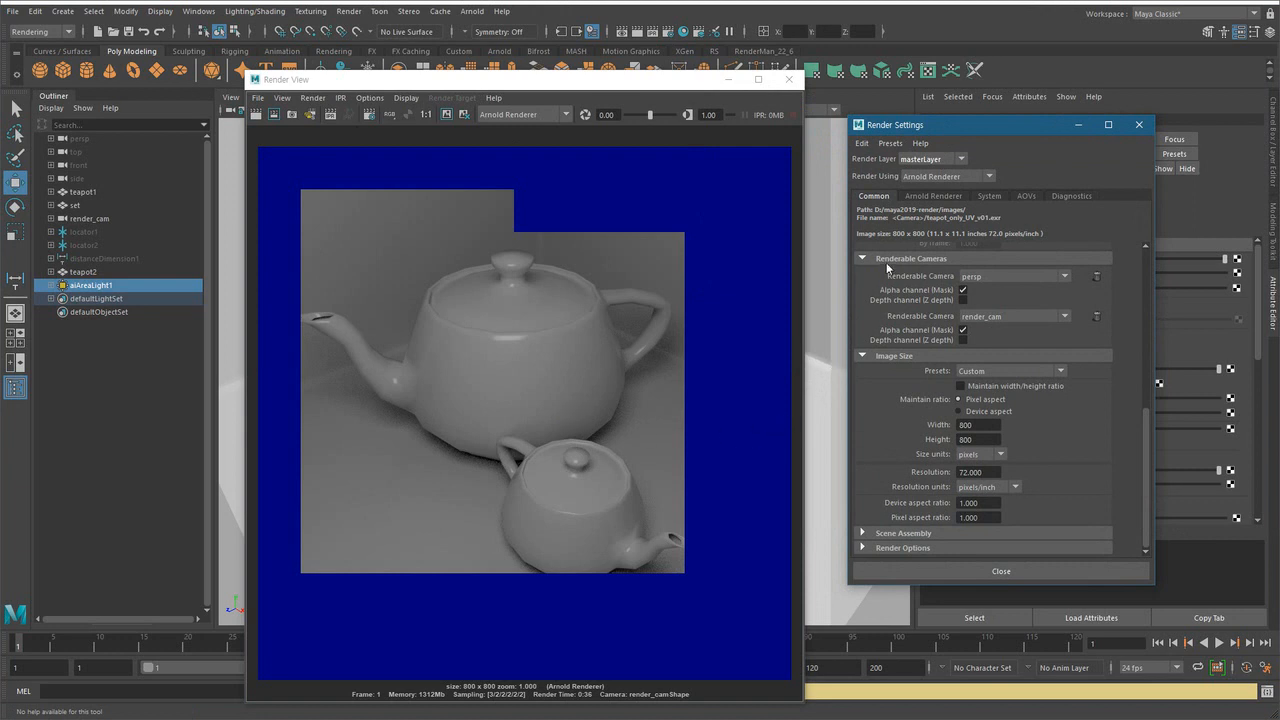
{"action": "left_click", "coordinate": [944, 190]}
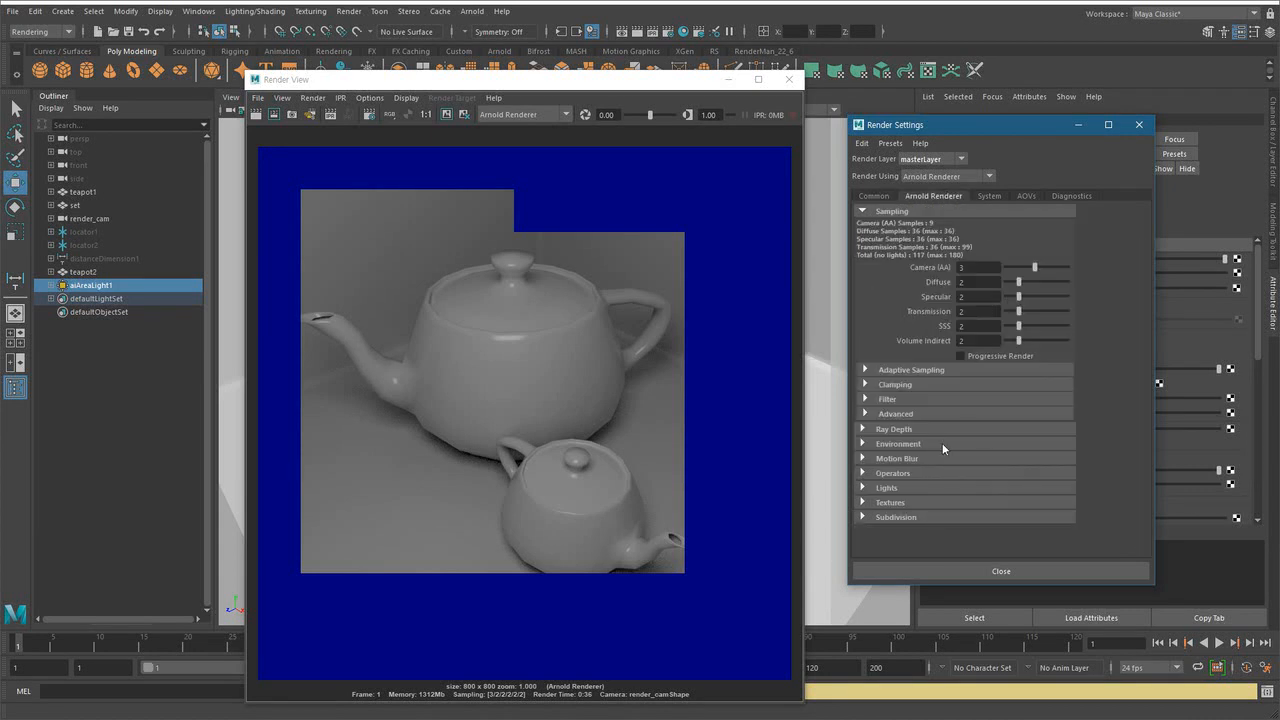
{"action": "left_click", "coordinate": [889, 213]}
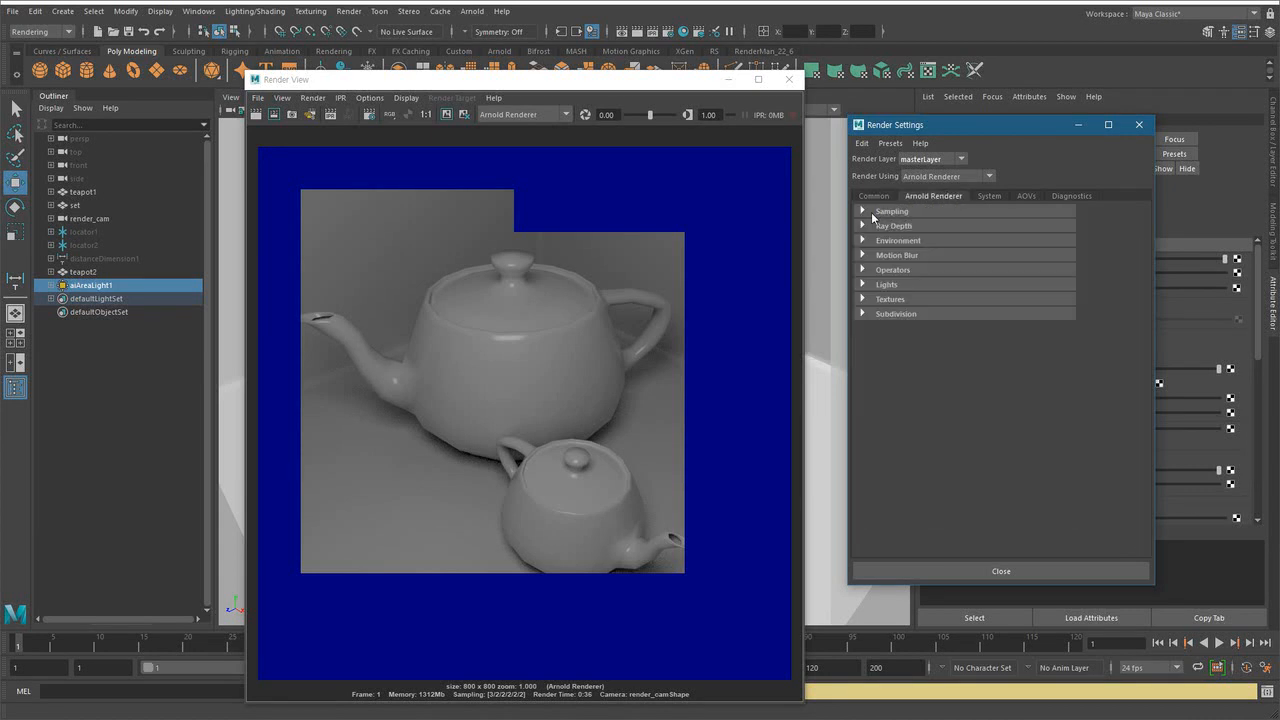
{"action": "left_click", "coordinate": [866, 210]}
{"action": "left_click", "coordinate": [978, 267]}
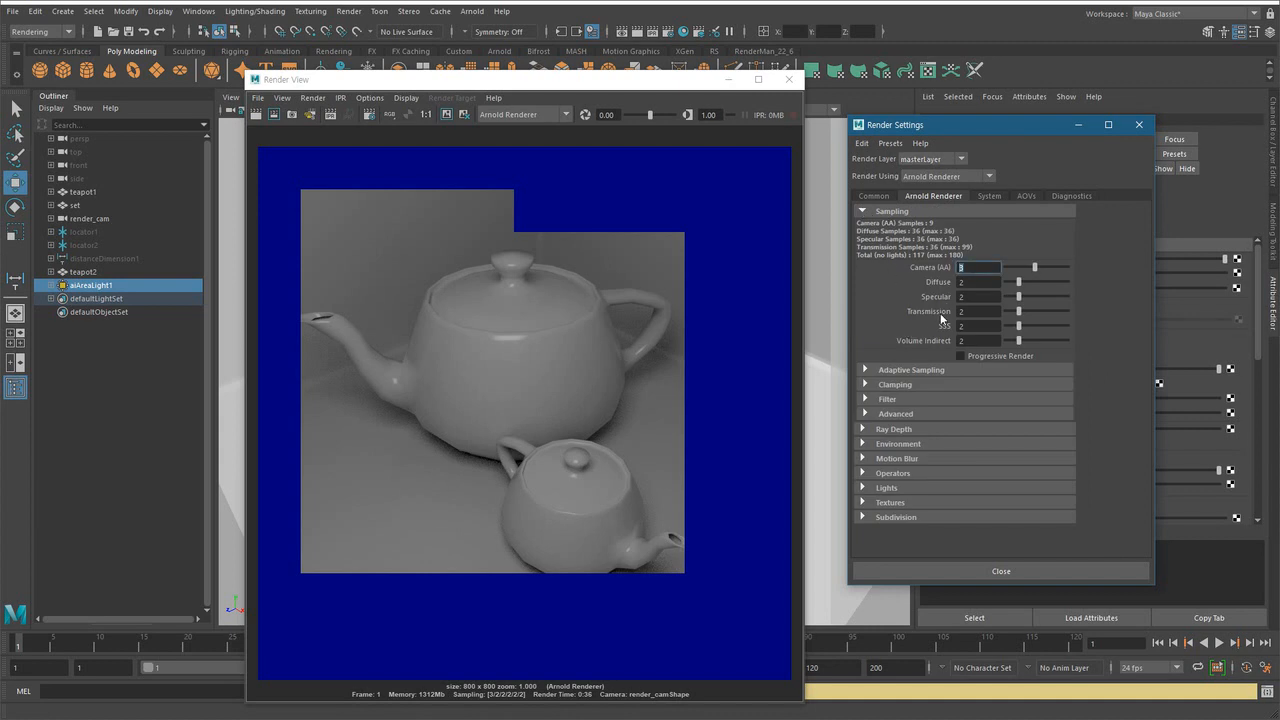
{"action": "type", "text": "1"}
{"action": "key", "text": "Return"}
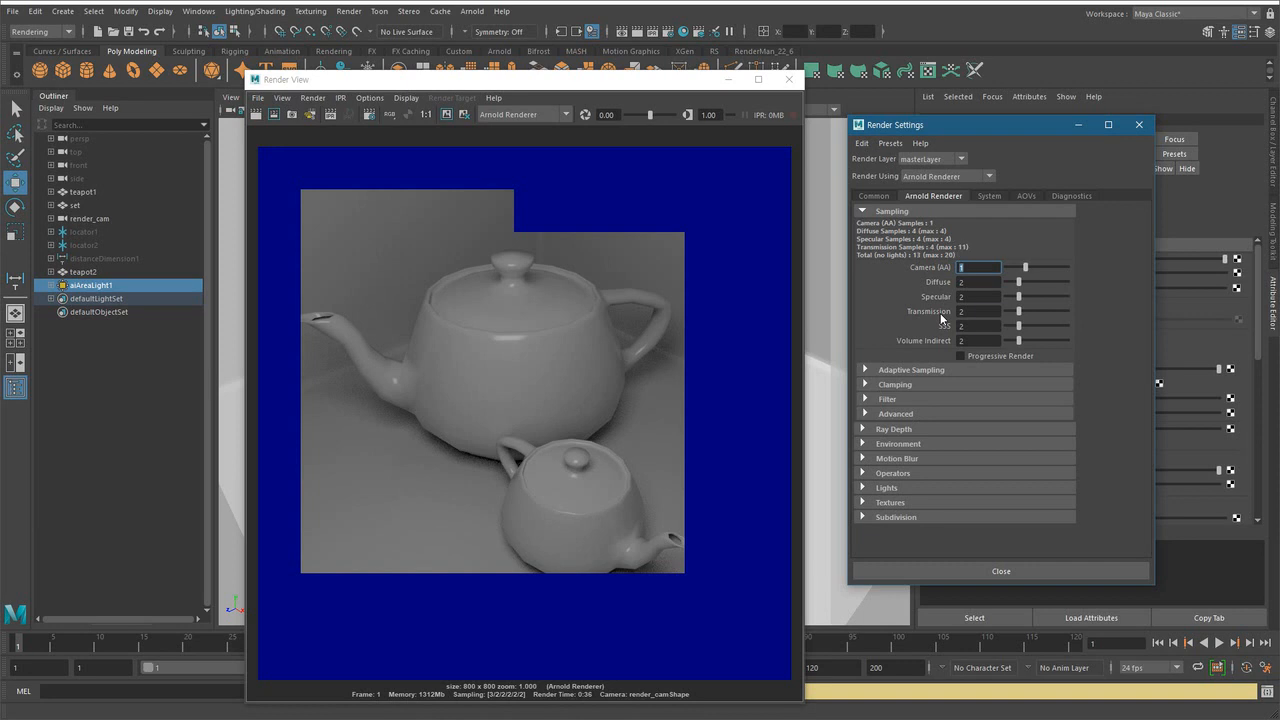
{"action": "left_click", "coordinate": [256, 114]}
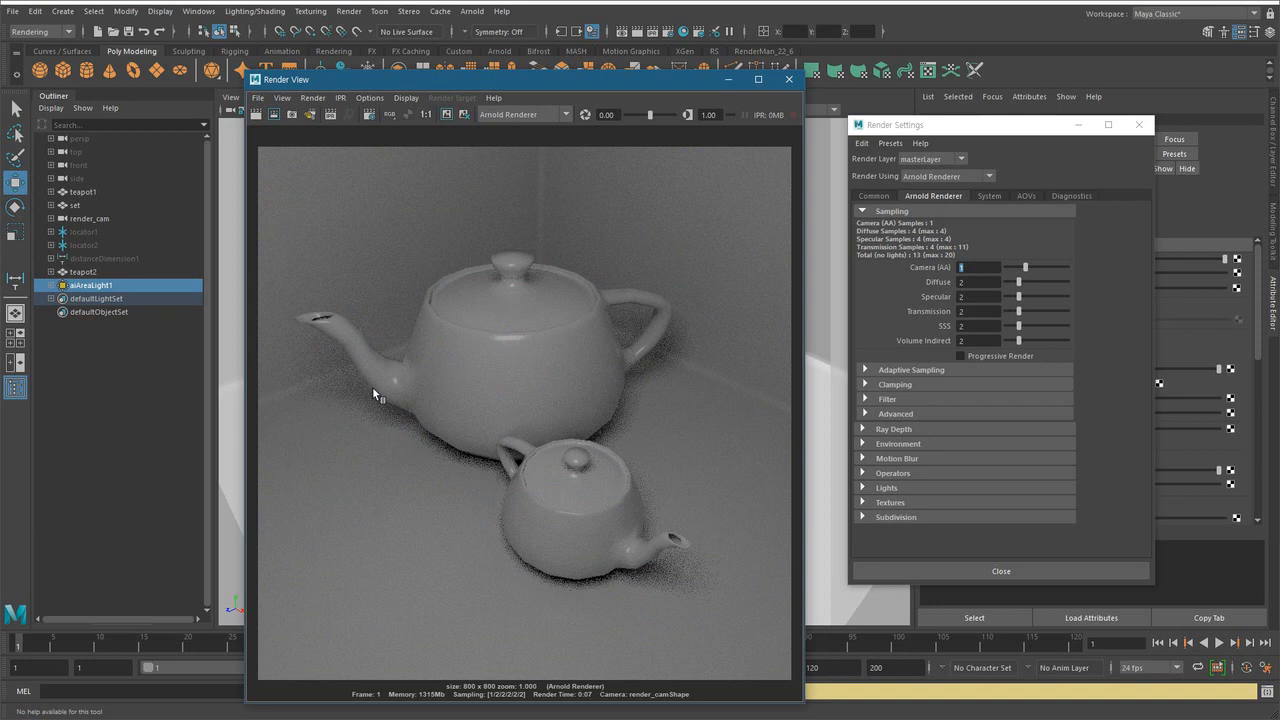
- Inspect the low-sample render up close around both teapots and return it to actual size
{"action": "scroll", "coordinate": [602, 430], "scroll_direction": "up", "scroll_amount": 4}
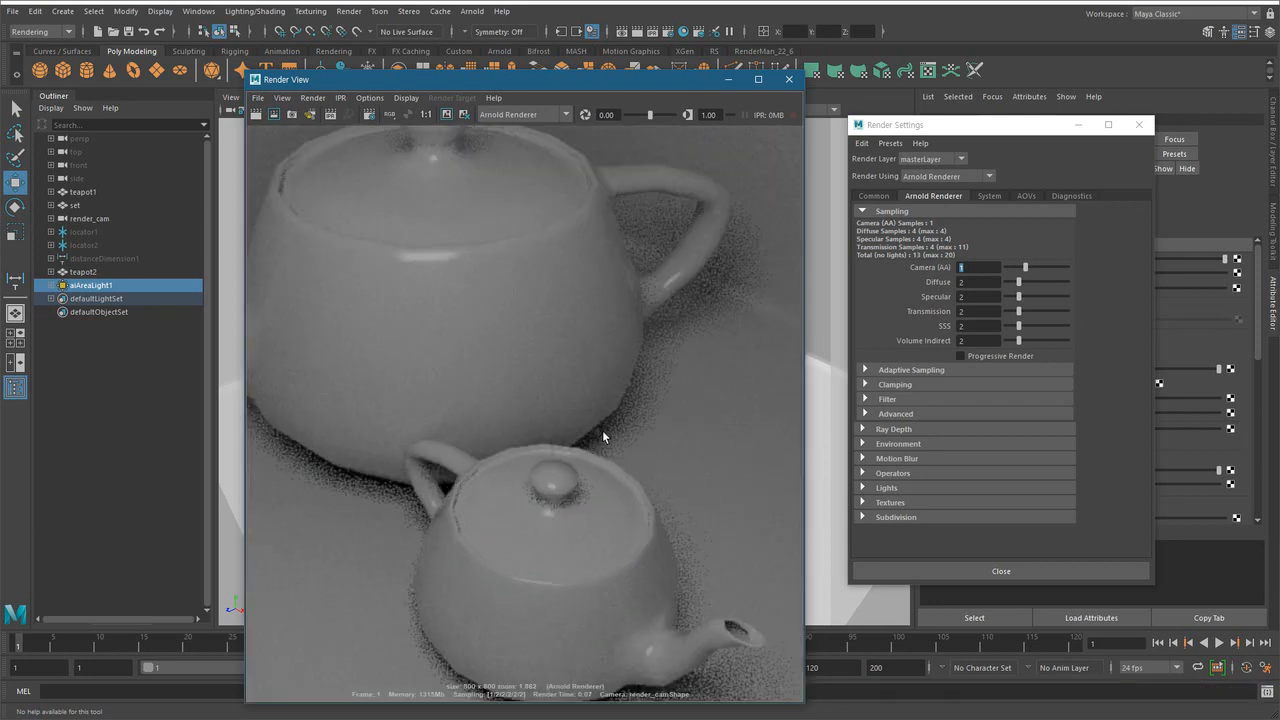
{"action": "scroll", "coordinate": [617, 380], "scroll_direction": "down", "scroll_amount": 4}
{"action": "scroll", "coordinate": [462, 471], "scroll_direction": "up", "scroll_amount": 2}
{"action": "scroll", "coordinate": [603, 408], "scroll_direction": "down", "scroll_amount": 2}
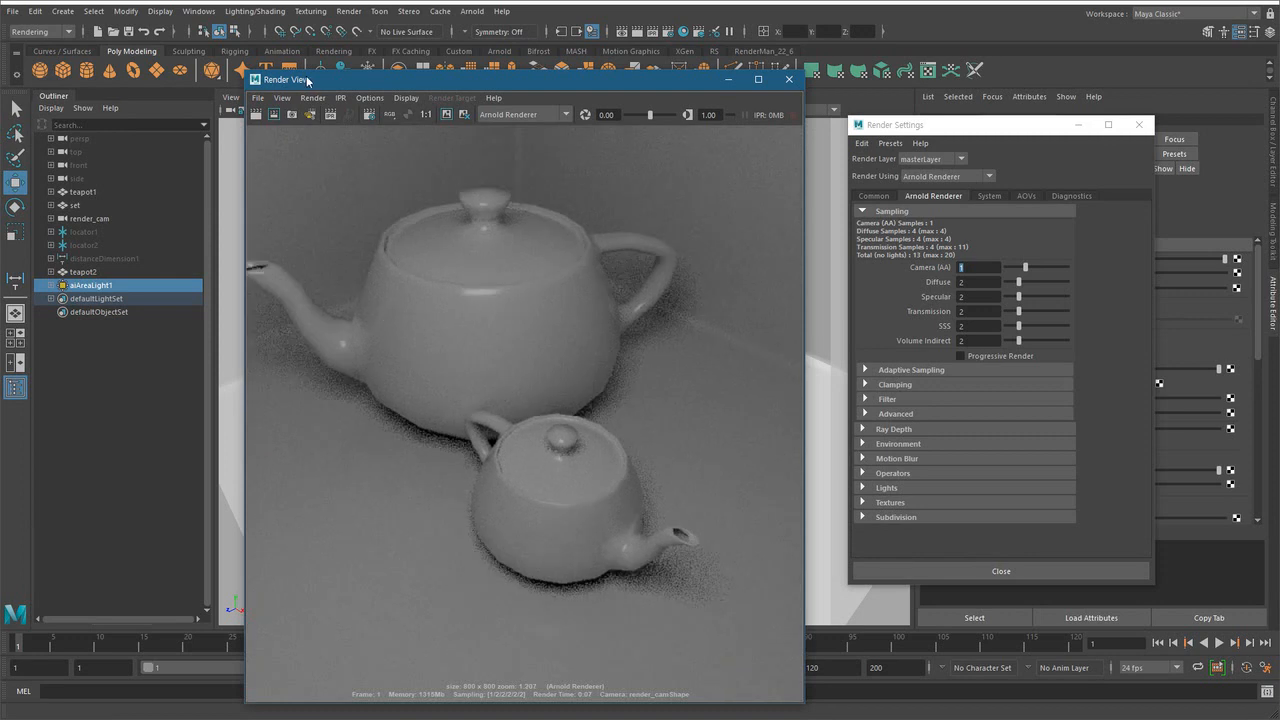
{"action": "left_click_drag", "start_coordinate": [372, 83], "coordinate": [376, 51]}
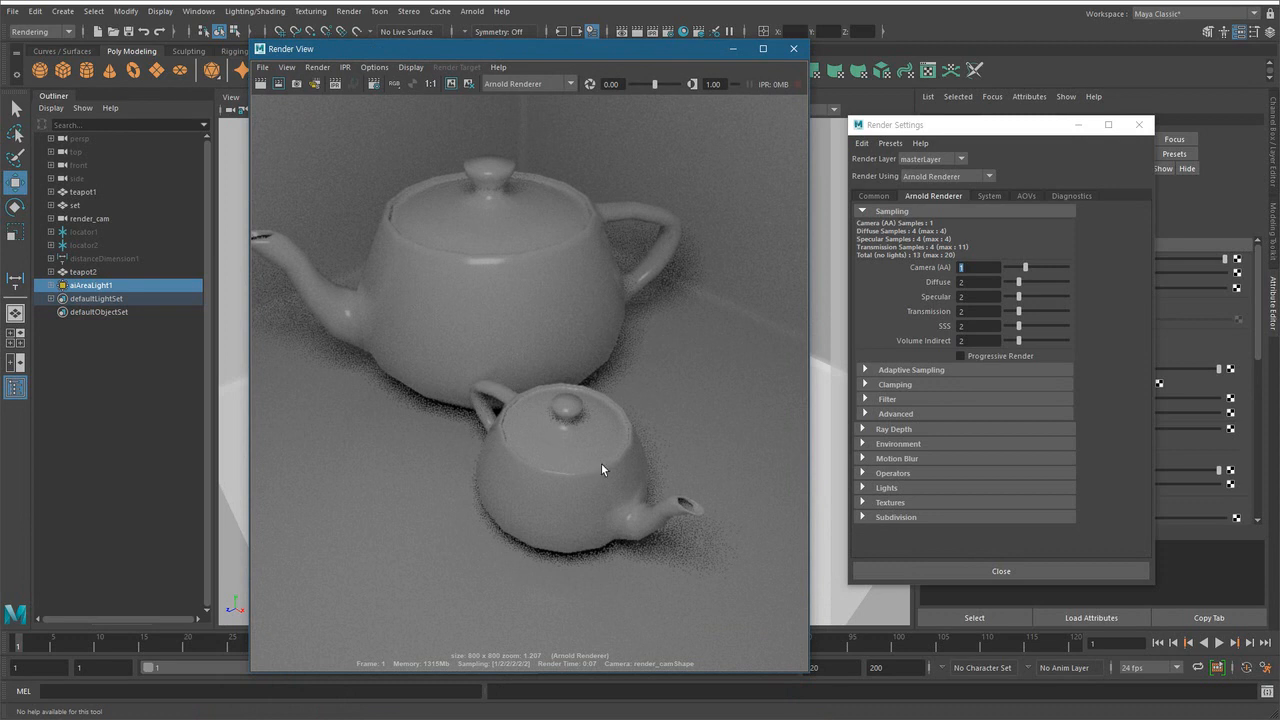
{"action": "middle_click_drag", "start_coordinate": [607, 334], "coordinate": [583, 441], "text": "alt"}
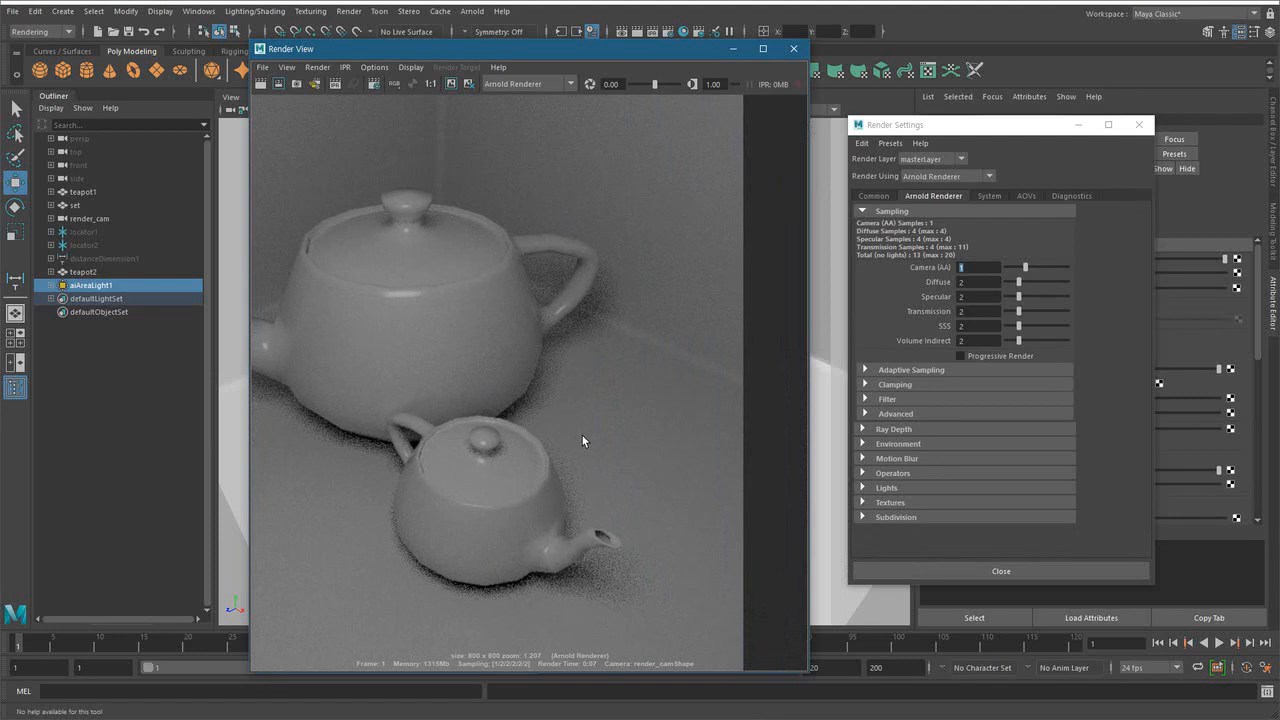
{"action": "right_click_drag", "start_coordinate": [584, 441], "coordinate": [614, 423], "text": "alt"}
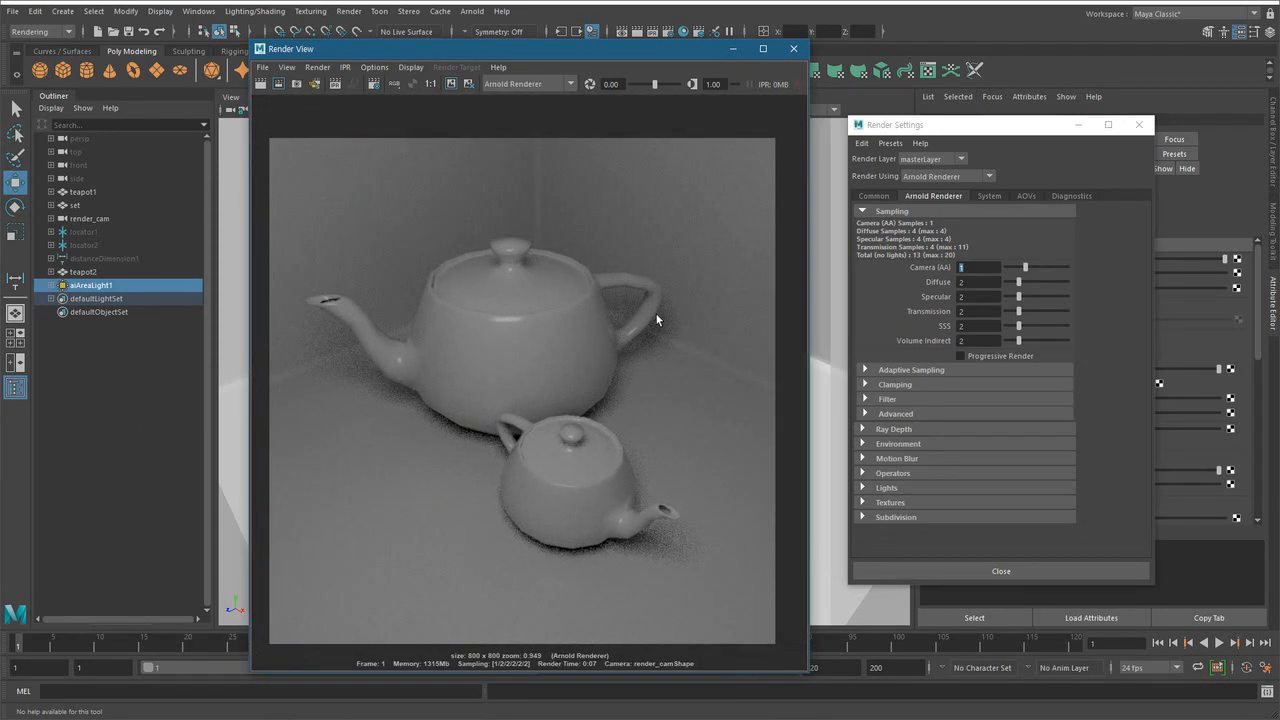
{"action": "left_click", "coordinate": [431, 84]}
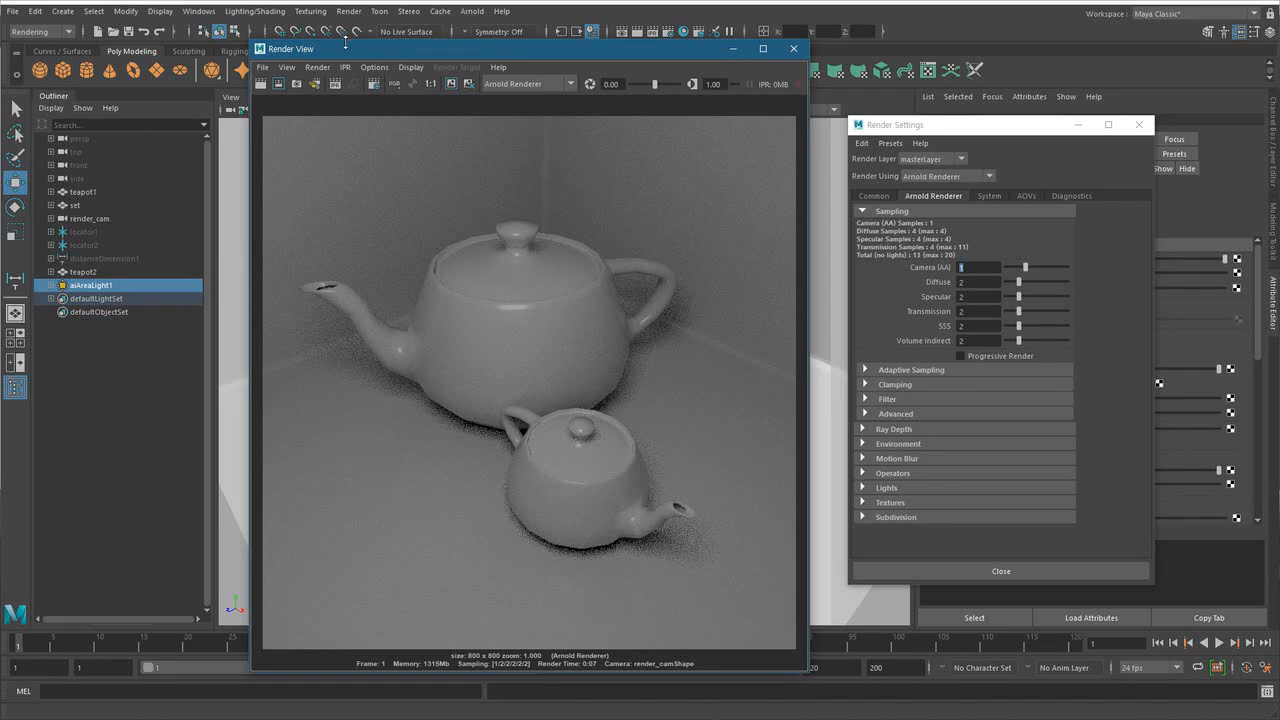
{"action": "left_click_drag", "start_coordinate": [360, 52], "coordinate": [403, 132]}
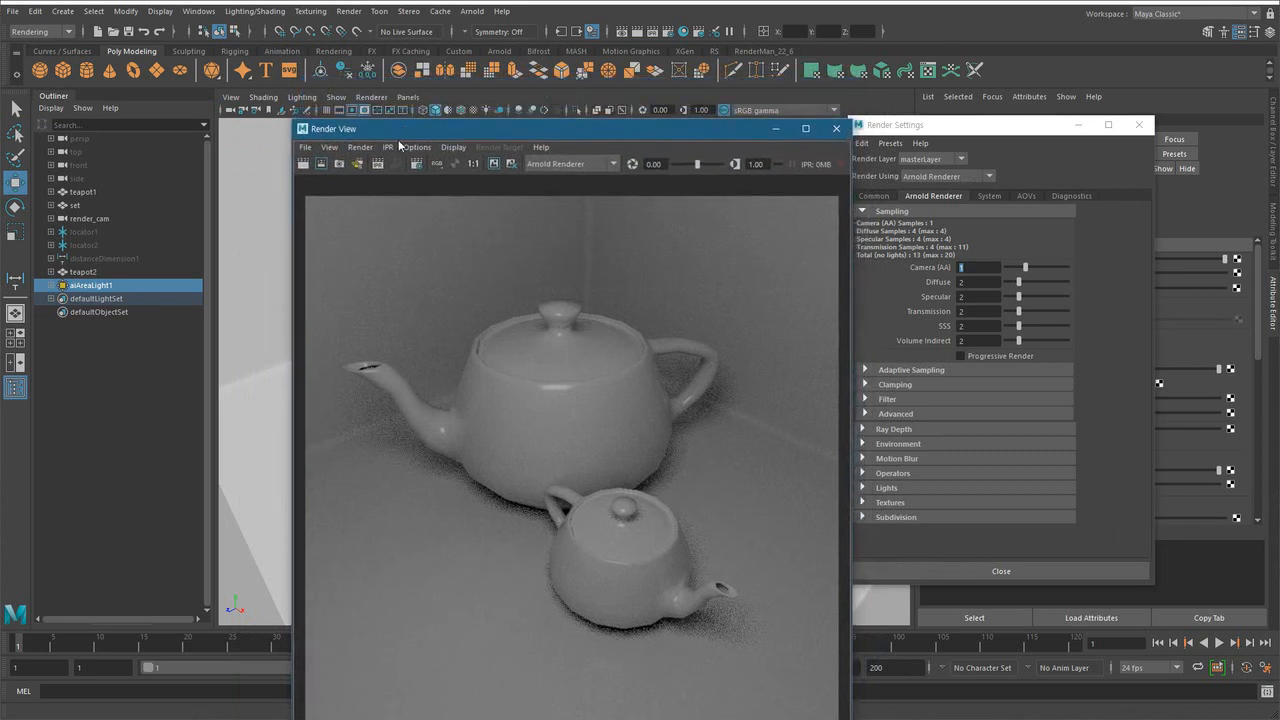
{"action": "left_click", "coordinate": [470, 11]}
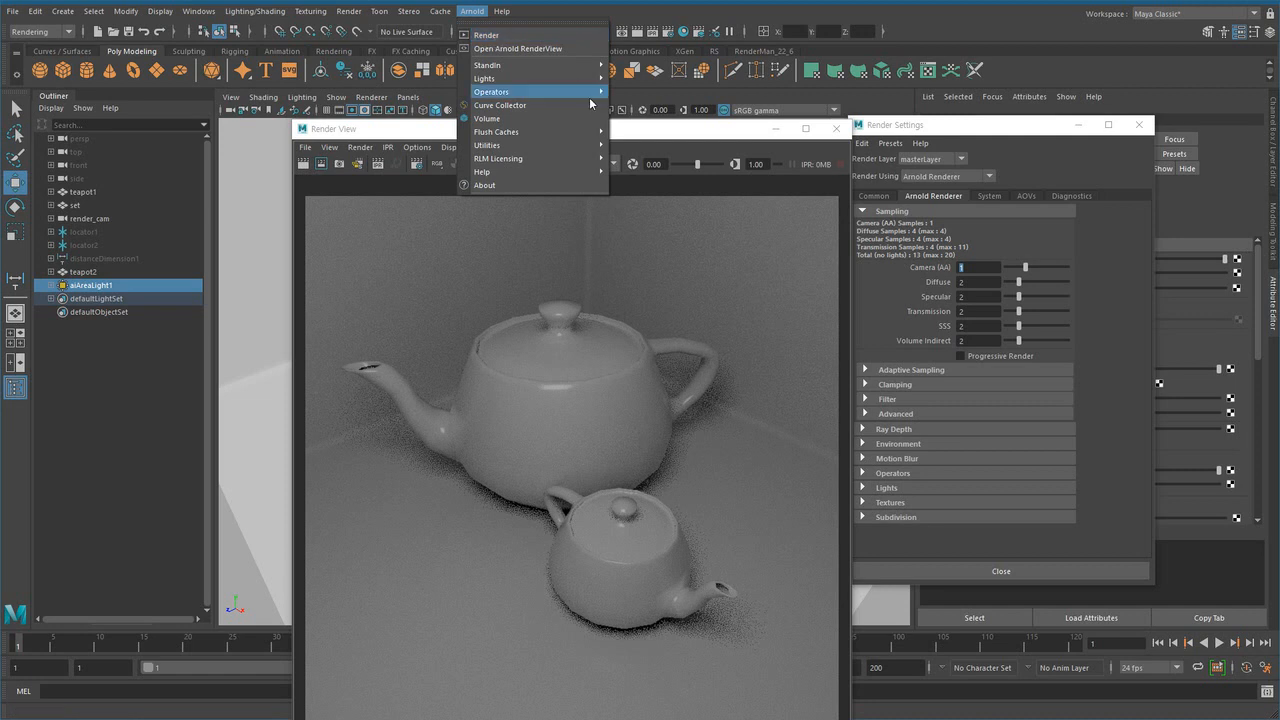
{"action": "left_click", "coordinate": [663, 133]}
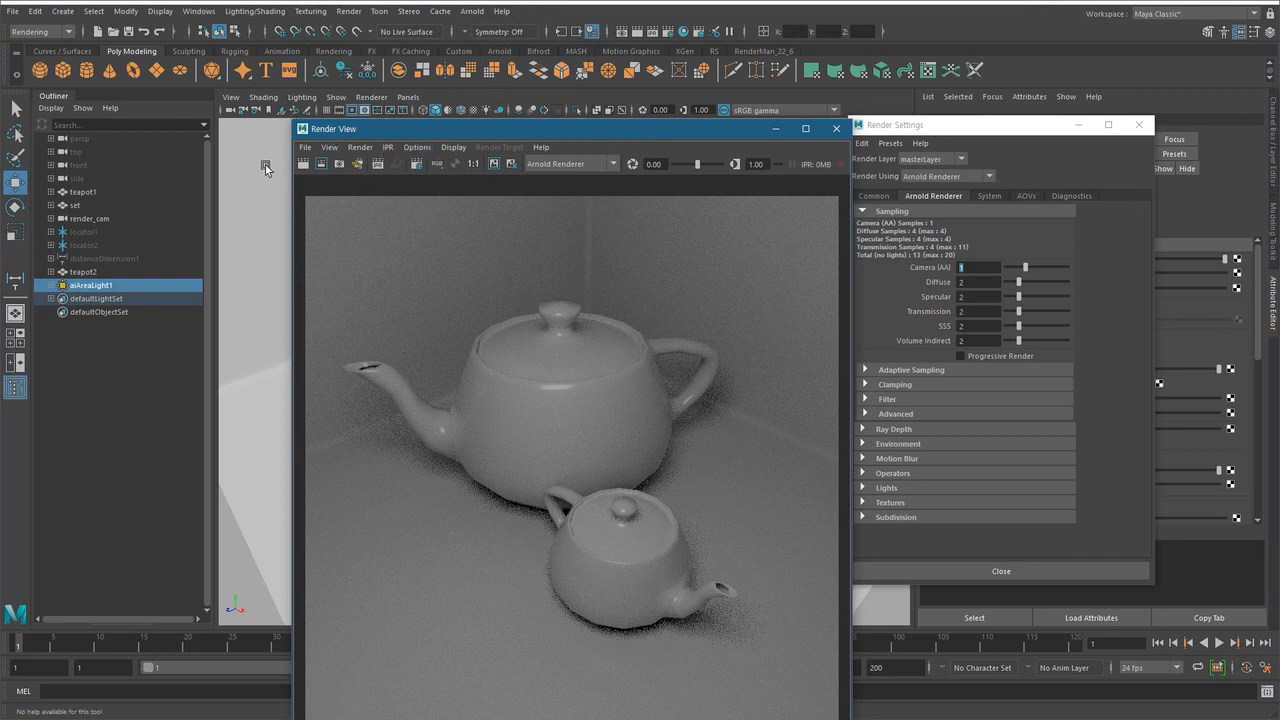
- Close the Render View, set the image size to 650 by 650 pixels in the common render settings and close them
{"action": "left_click", "coordinate": [836, 128]}
{"action": "left_click", "coordinate": [817, 171]}
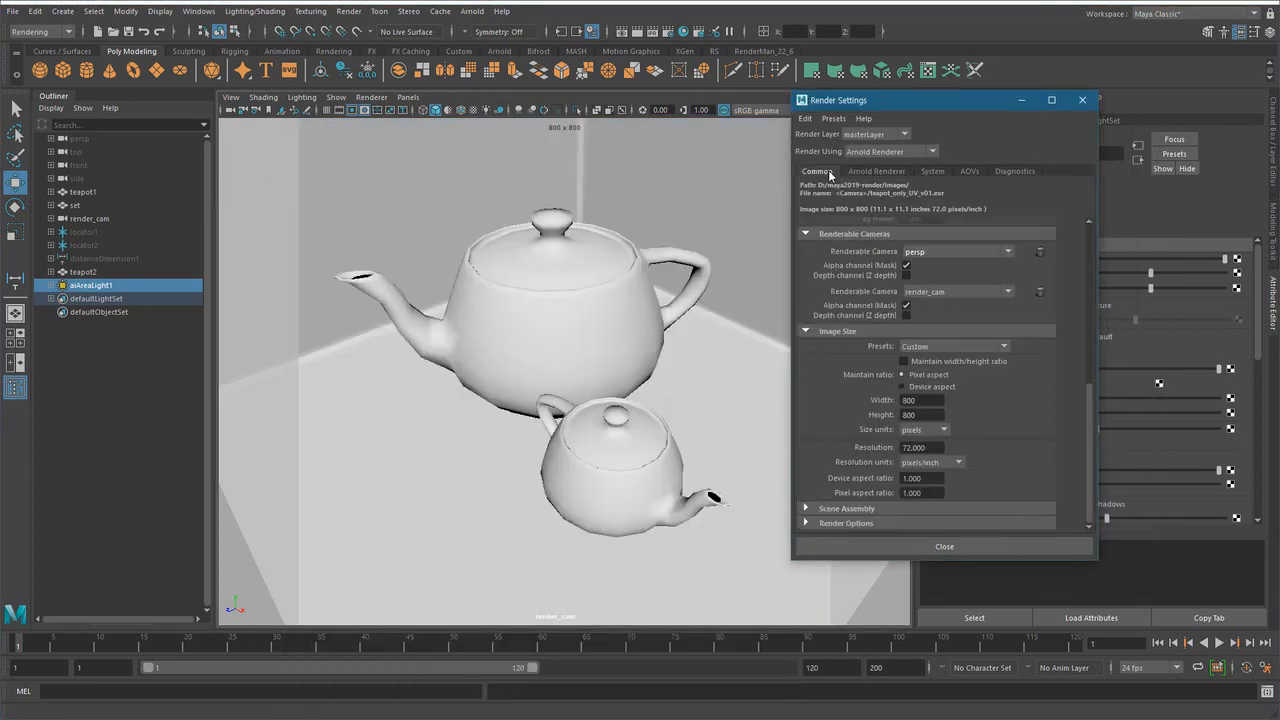
{"action": "left_click_drag", "start_coordinate": [915, 400], "coordinate": [850, 396]}
{"action": "type", "text": "650"}
{"action": "key", "text": "Tab"}
{"action": "key", "text": "Return"}
{"action": "left_click", "coordinate": [990, 549]}
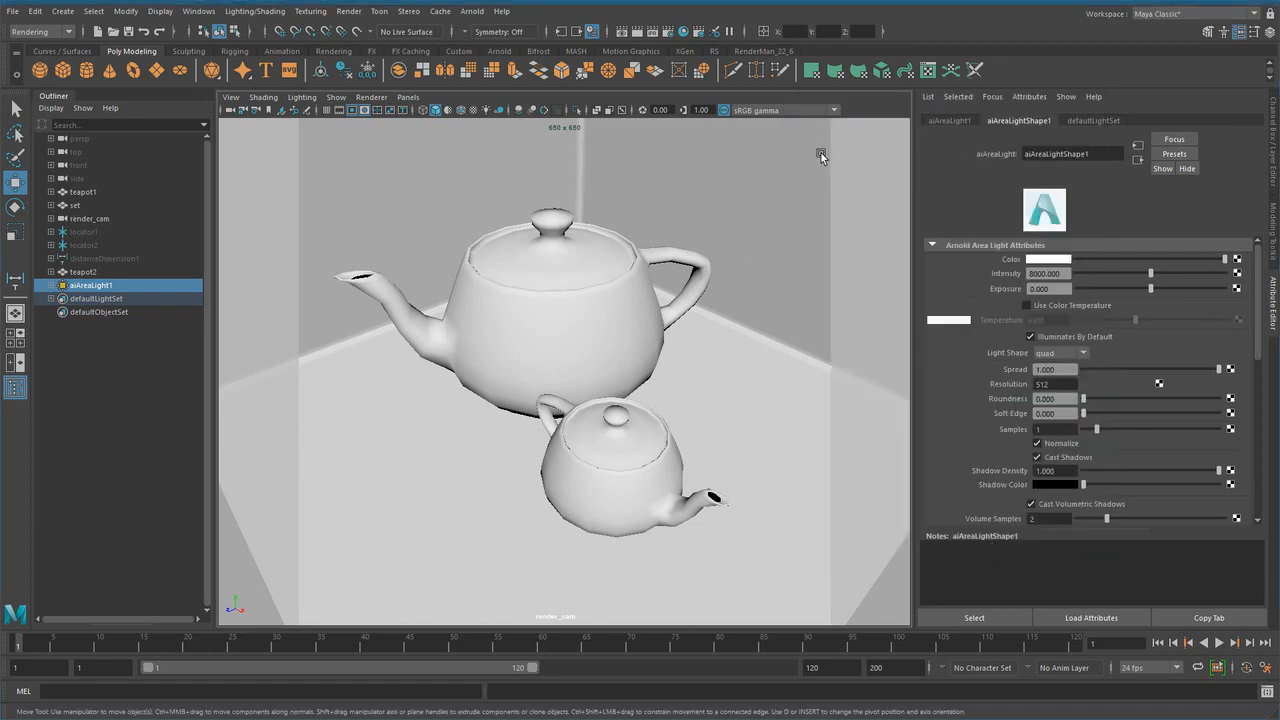
- Start a render in the Arnold RenderView and move its window up so the whole image is in view
{"action": "left_click", "coordinate": [472, 11]}
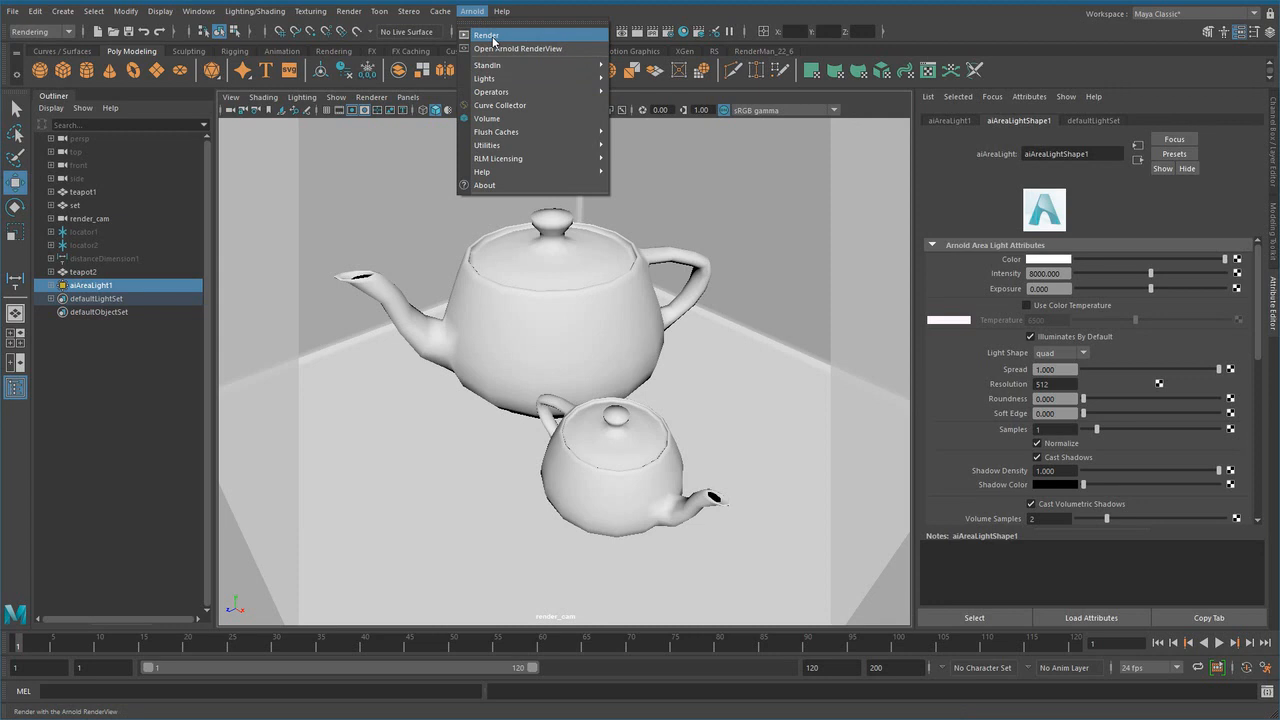
{"action": "left_click", "coordinate": [493, 40]}
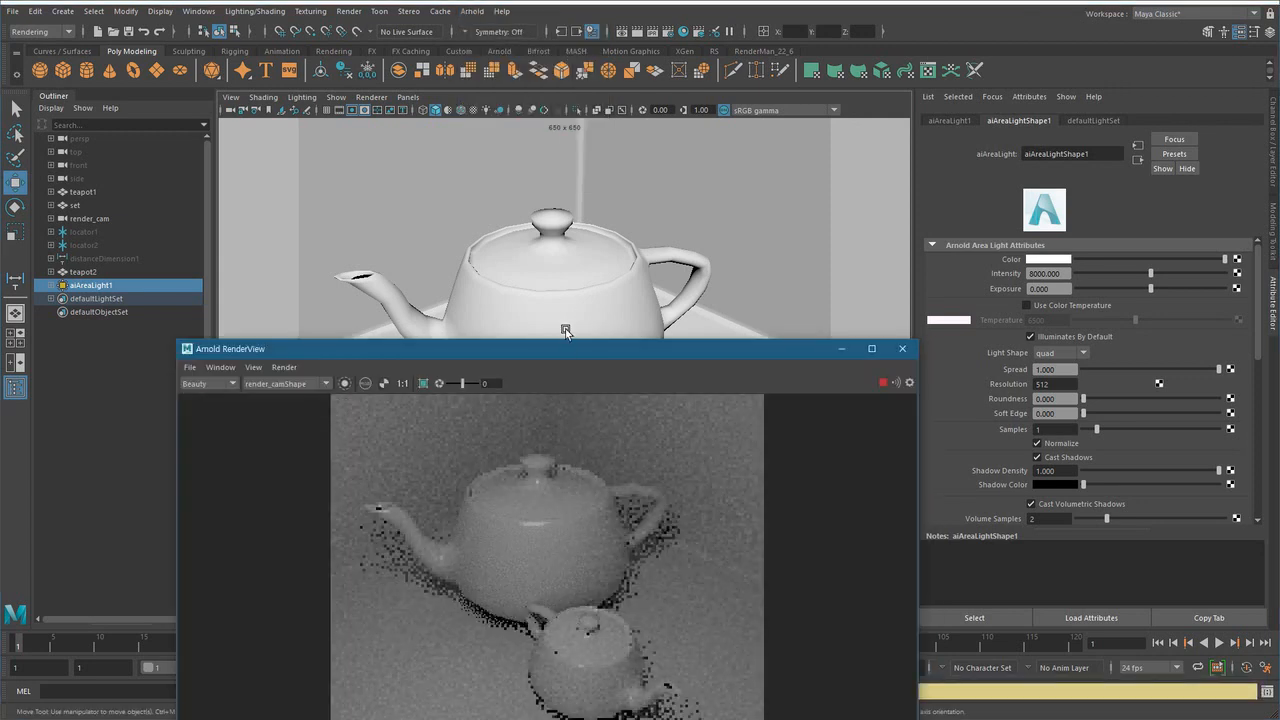
{"action": "left_click_drag", "start_coordinate": [568, 350], "coordinate": [476, 133]}
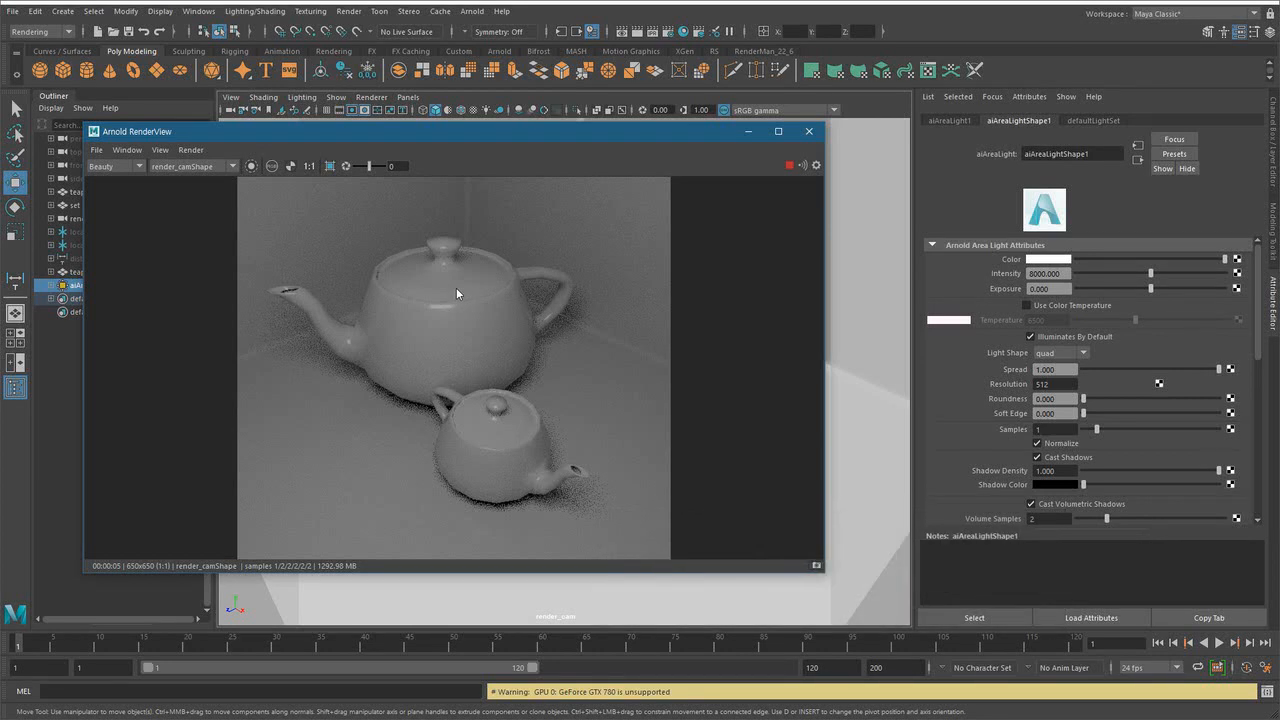
- Test the live render updates by moving the large teapot sideways and back to its original place
{"action": "left_click_drag", "start_coordinate": [589, 134], "coordinate": [649, 436]}
{"action": "left_click", "coordinate": [570, 288]}
{"action": "left_click_drag", "start_coordinate": [492, 382], "coordinate": [521, 377]}
{"action": "left_click_drag", "start_coordinate": [583, 437], "coordinate": [926, 344]}
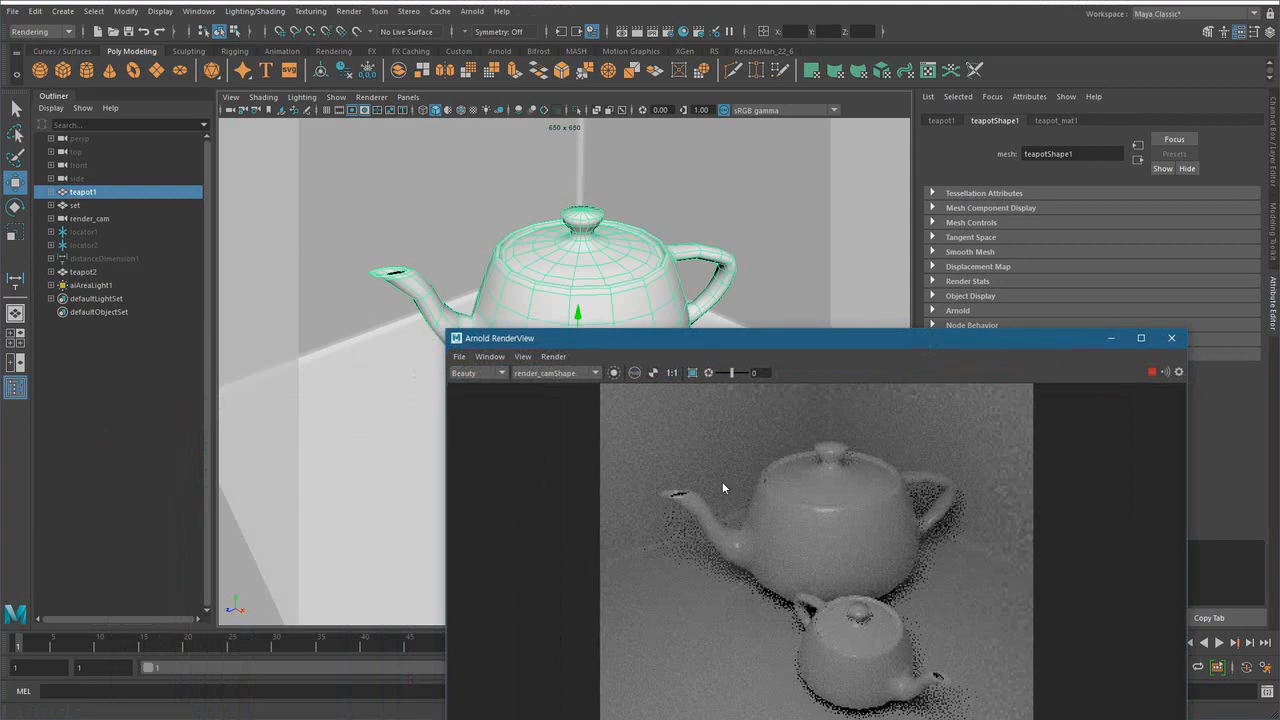
{"action": "left_click_drag", "start_coordinate": [810, 339], "coordinate": [917, 191]}
{"action": "left_click_drag", "start_coordinate": [510, 381], "coordinate": [483, 378]}
{"action": "left_click_drag", "start_coordinate": [931, 183], "coordinate": [844, 193]}
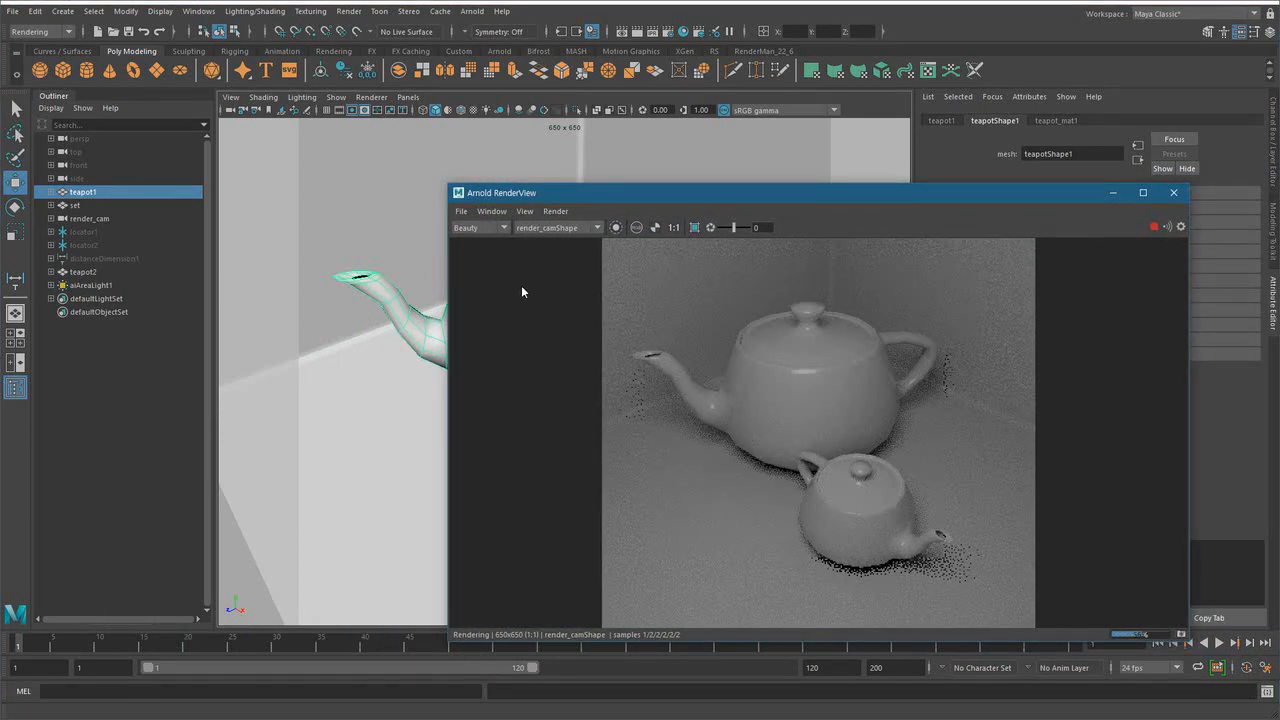
{"action": "left_click", "coordinate": [555, 211]}
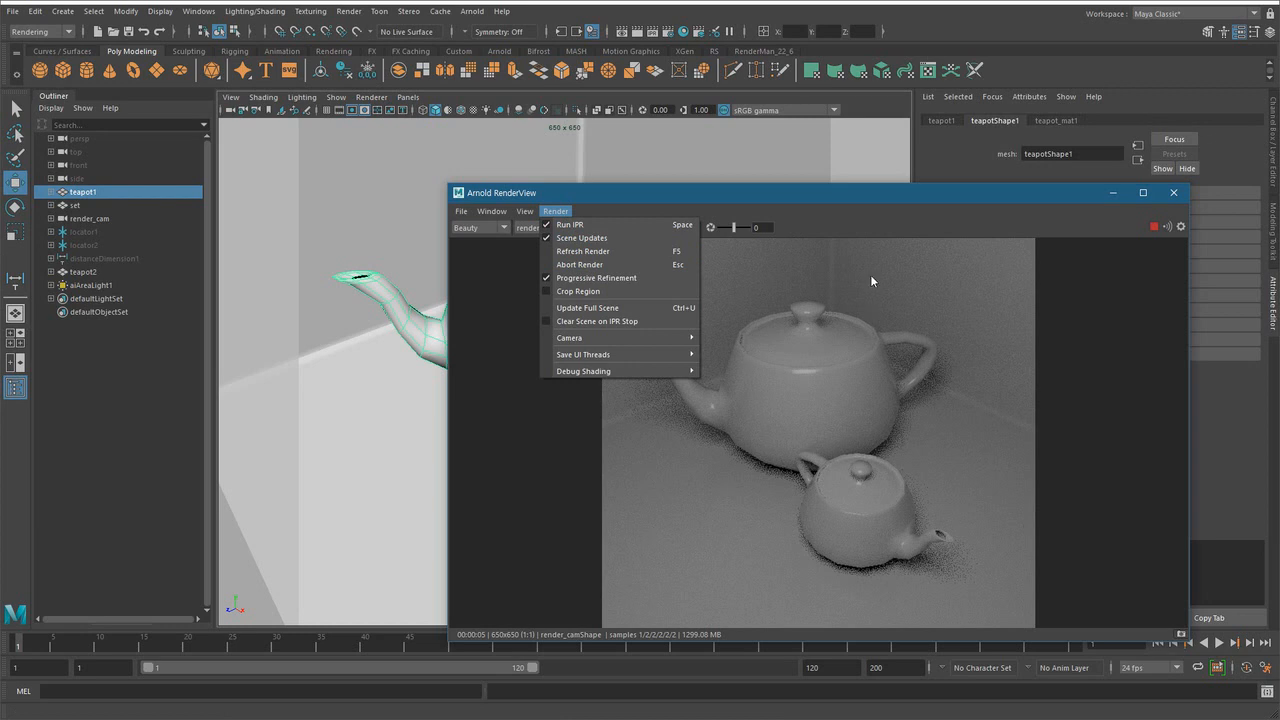
{"action": "left_click", "coordinate": [890, 195]}
- Set the base color of the large teapot's material, teapot_mat1, to red while the live render runs
{"action": "left_click_drag", "start_coordinate": [882, 195], "coordinate": [639, 355]}
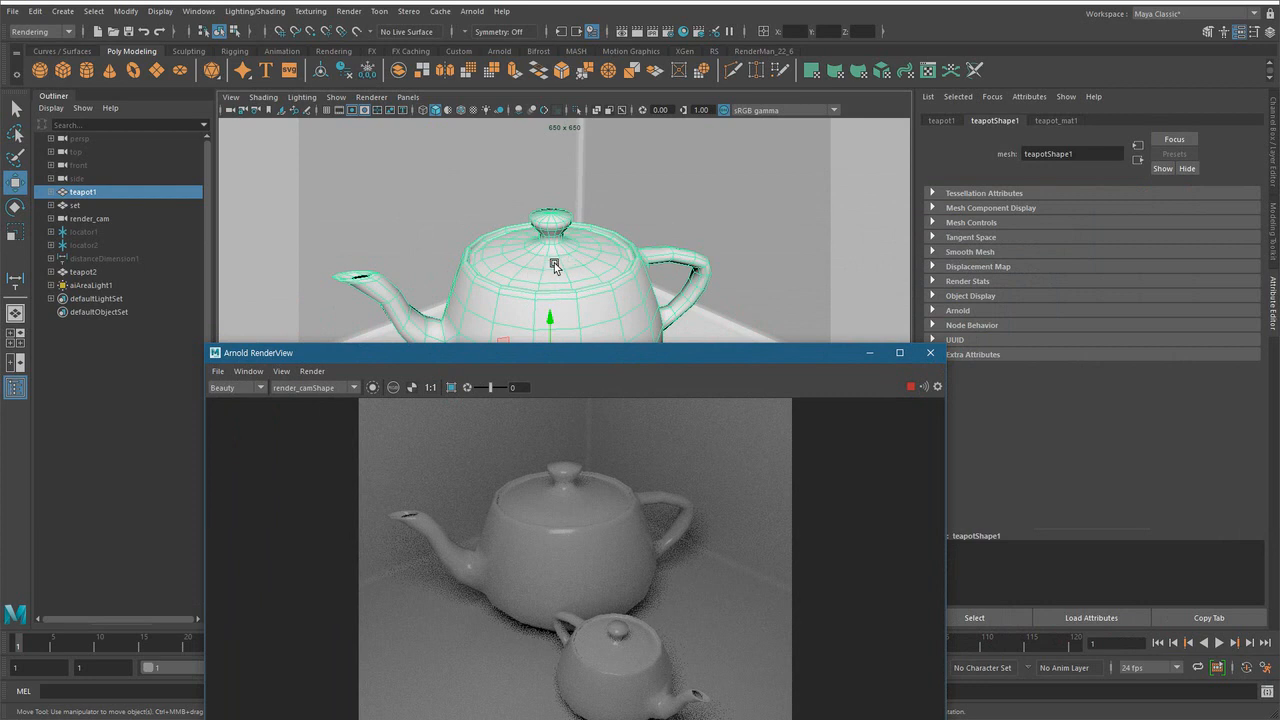
{"action": "left_click", "coordinate": [1057, 121]}
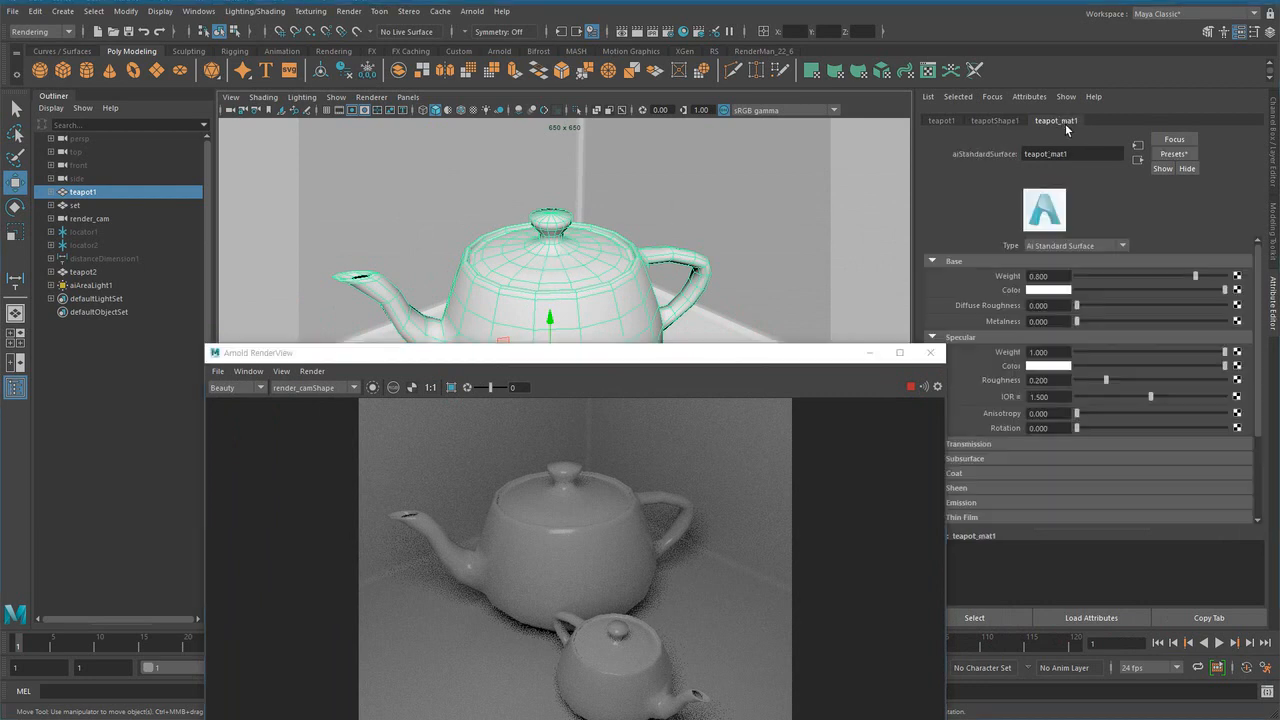
{"action": "left_click_drag", "start_coordinate": [767, 364], "coordinate": [685, 252]}
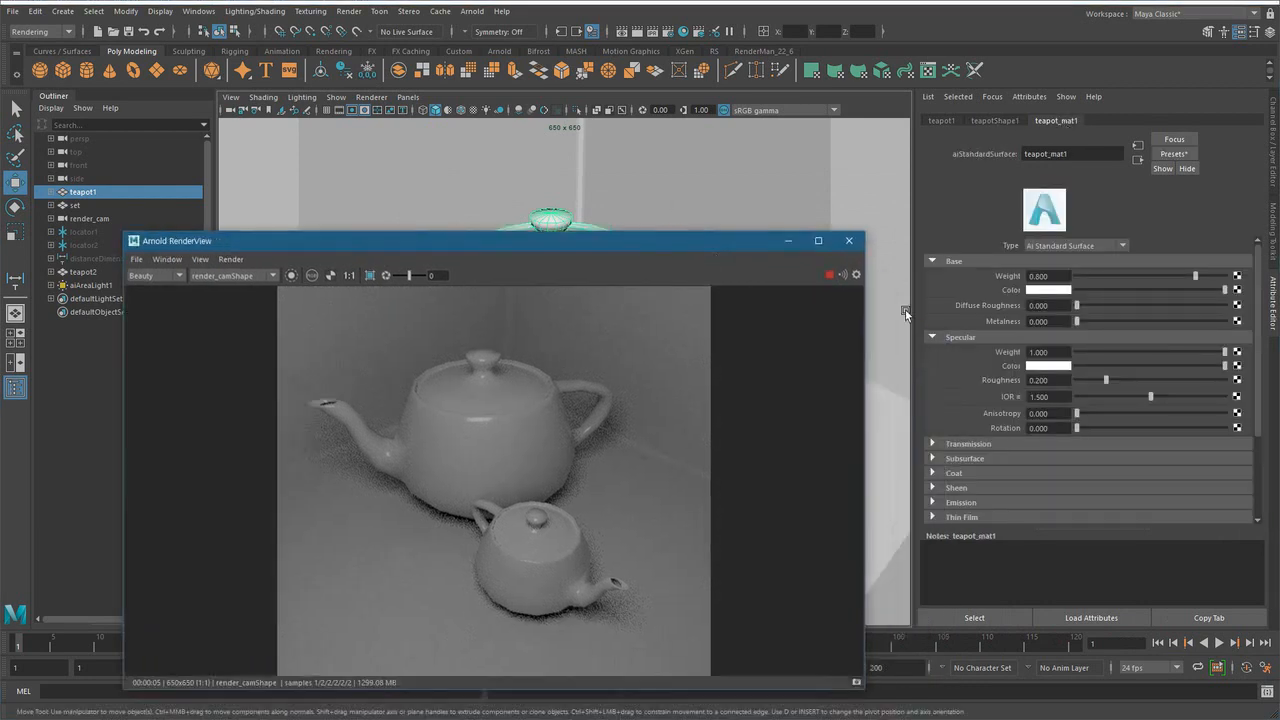
{"action": "left_click", "coordinate": [1050, 289]}
{"action": "left_click", "coordinate": [1154, 310]}
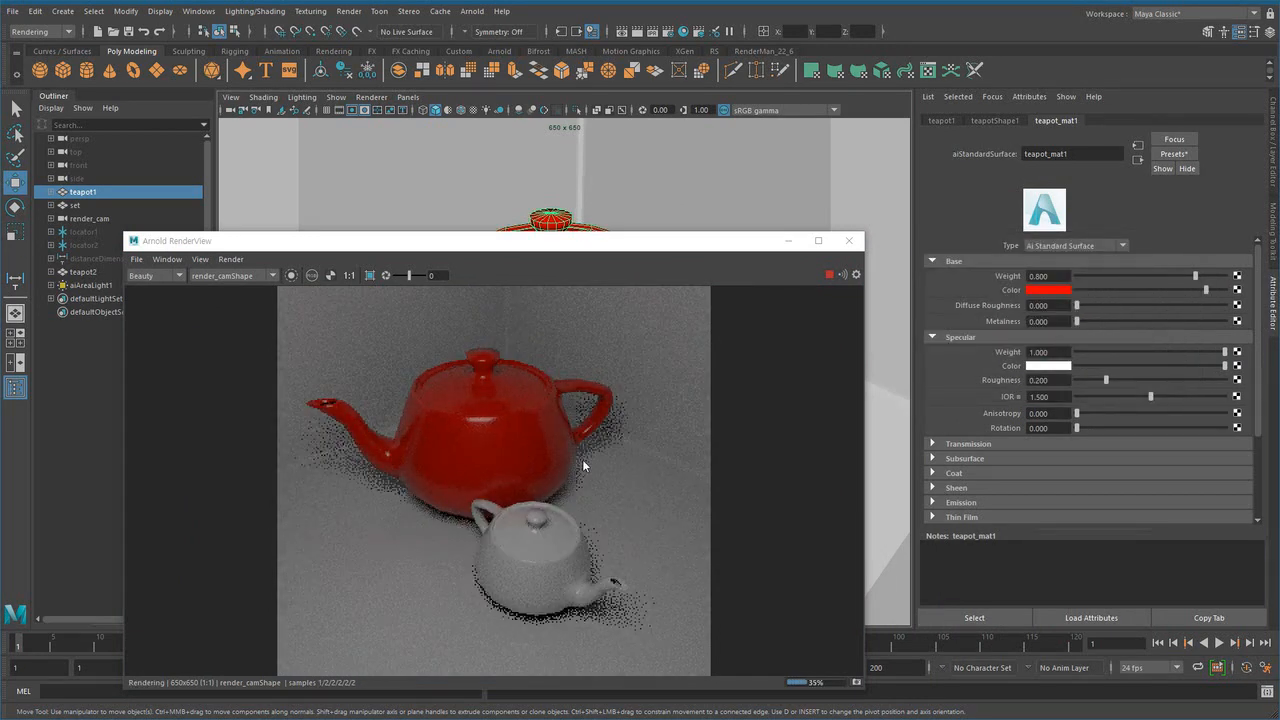
- Select the small teapot and set the base color of its material, small_teapot_mat1, to green
{"action": "left_click_drag", "start_coordinate": [655, 247], "coordinate": [348, 170]}
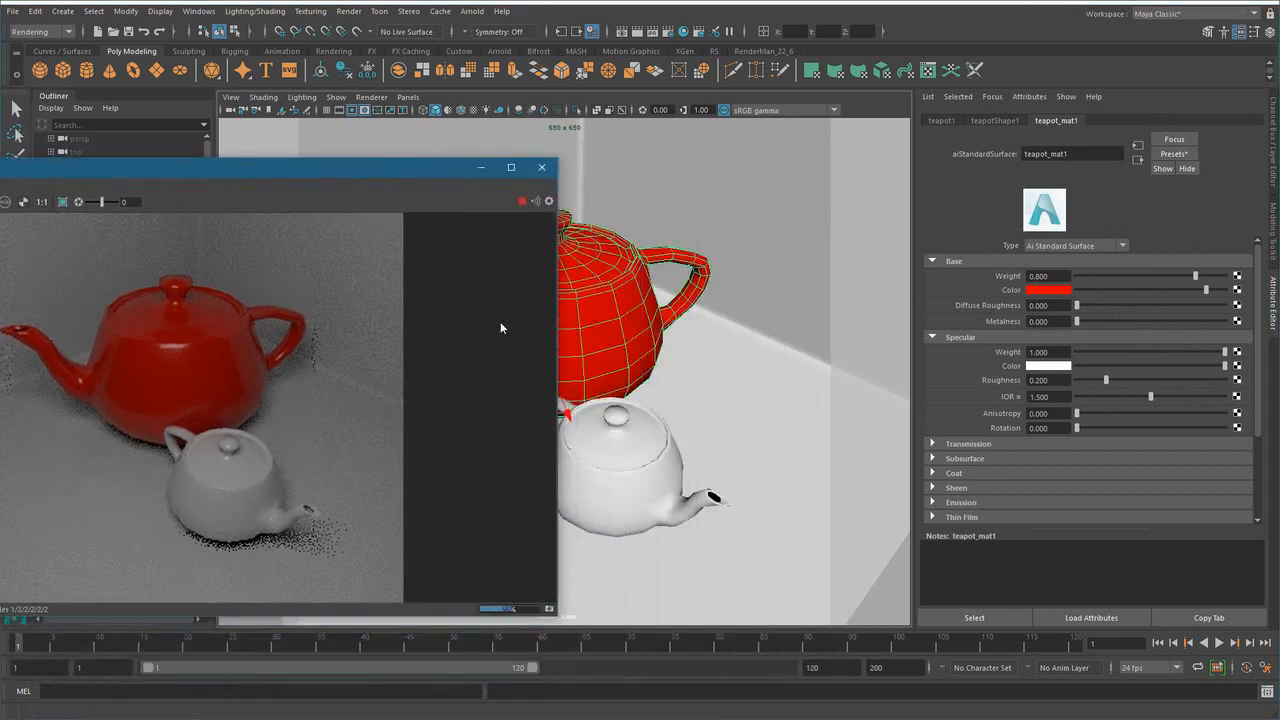
{"action": "left_click", "coordinate": [655, 465]}
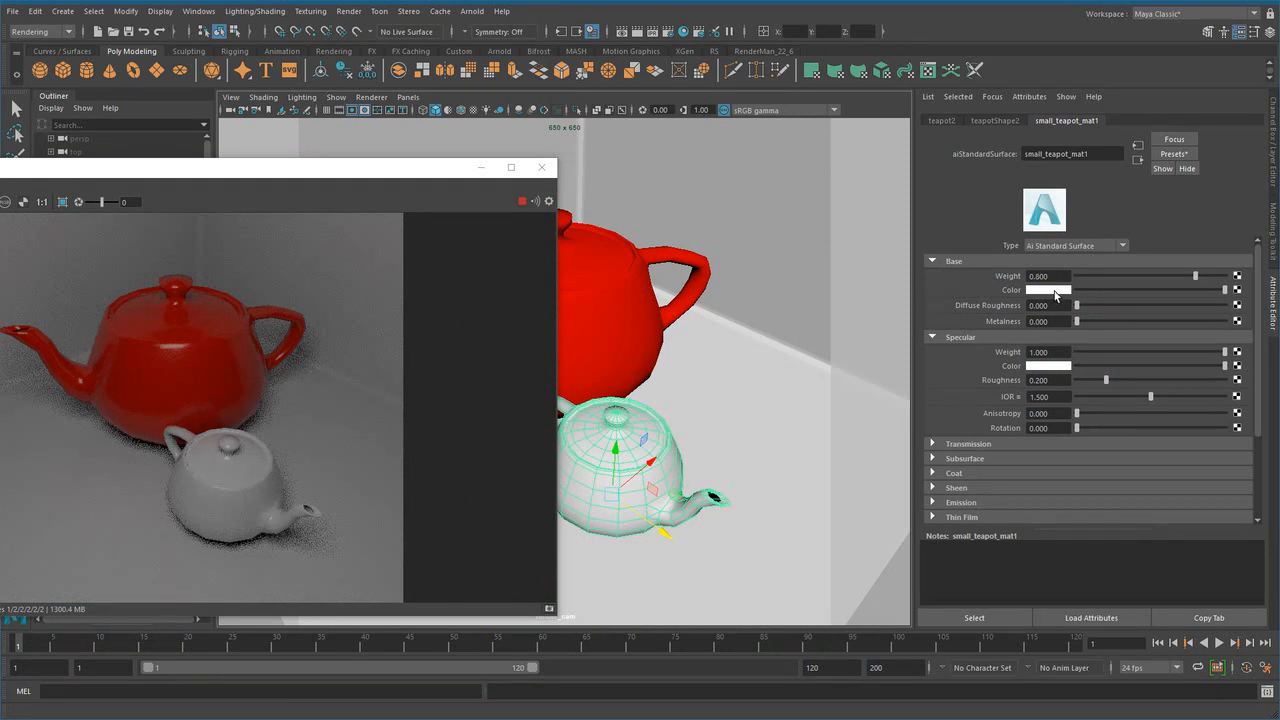
{"action": "left_click", "coordinate": [1052, 290]}
{"action": "left_click_drag", "start_coordinate": [1130, 273], "coordinate": [1170, 318]}
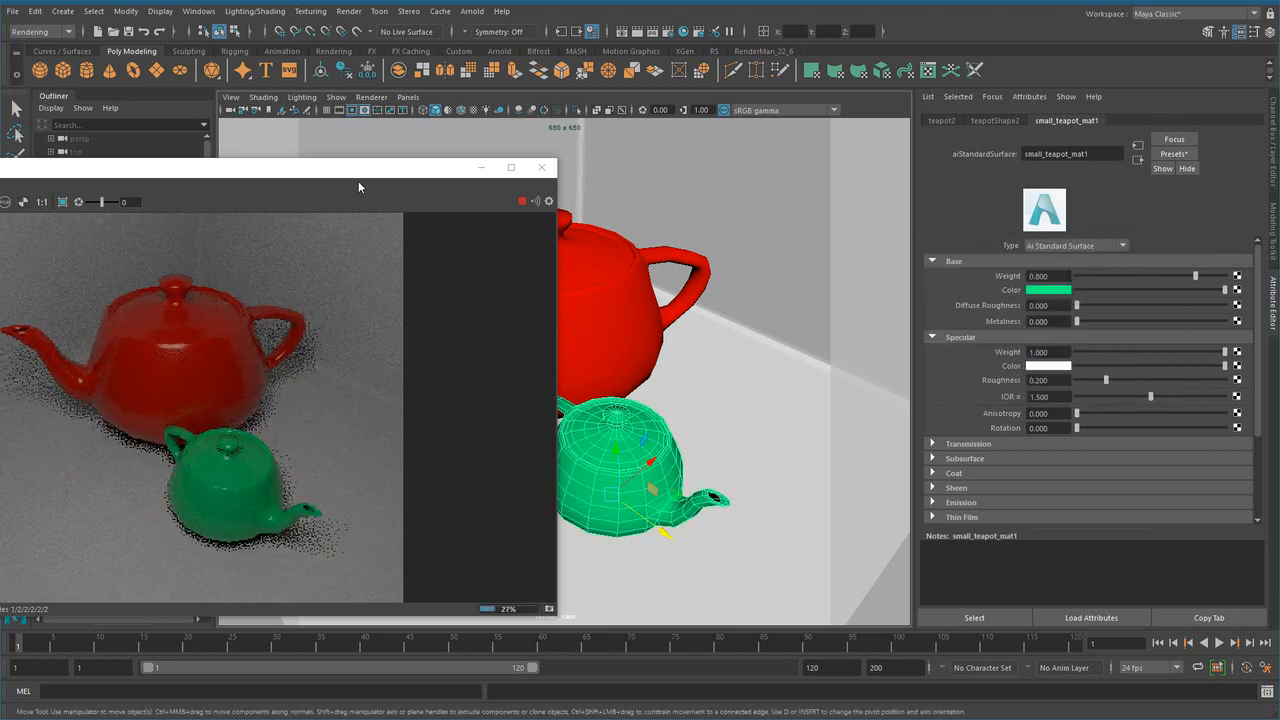
{"action": "left_click_drag", "start_coordinate": [382, 167], "coordinate": [612, 208]}
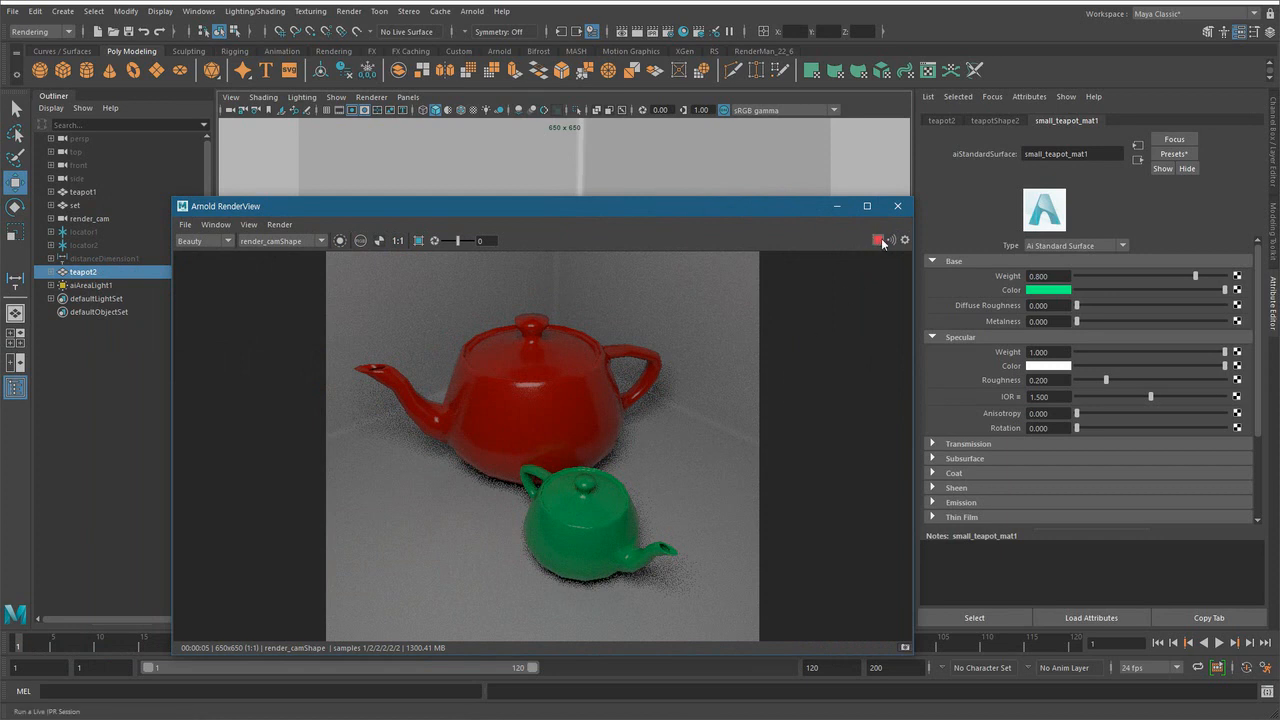
- Stop the live render and set the base color of the small teapot's material, small_teapot_mat1, to orange
{"action": "left_click", "coordinate": [282, 229]}
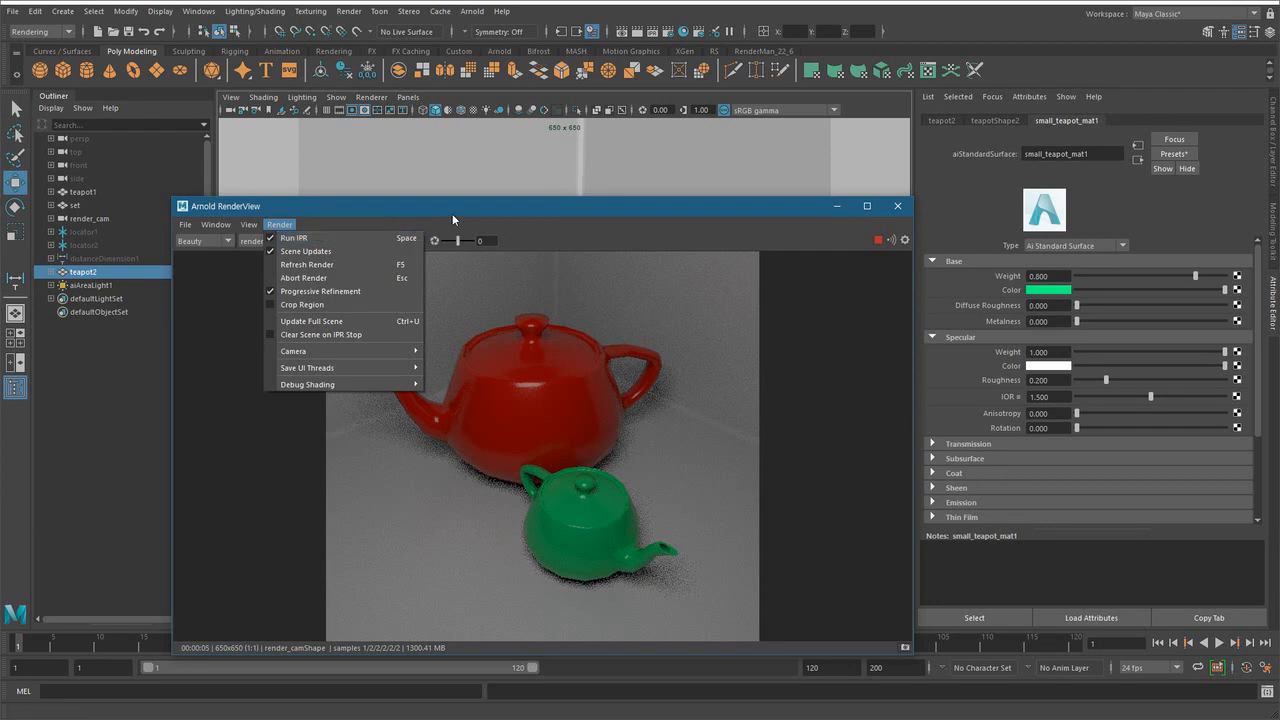
{"action": "left_click", "coordinate": [447, 218]}
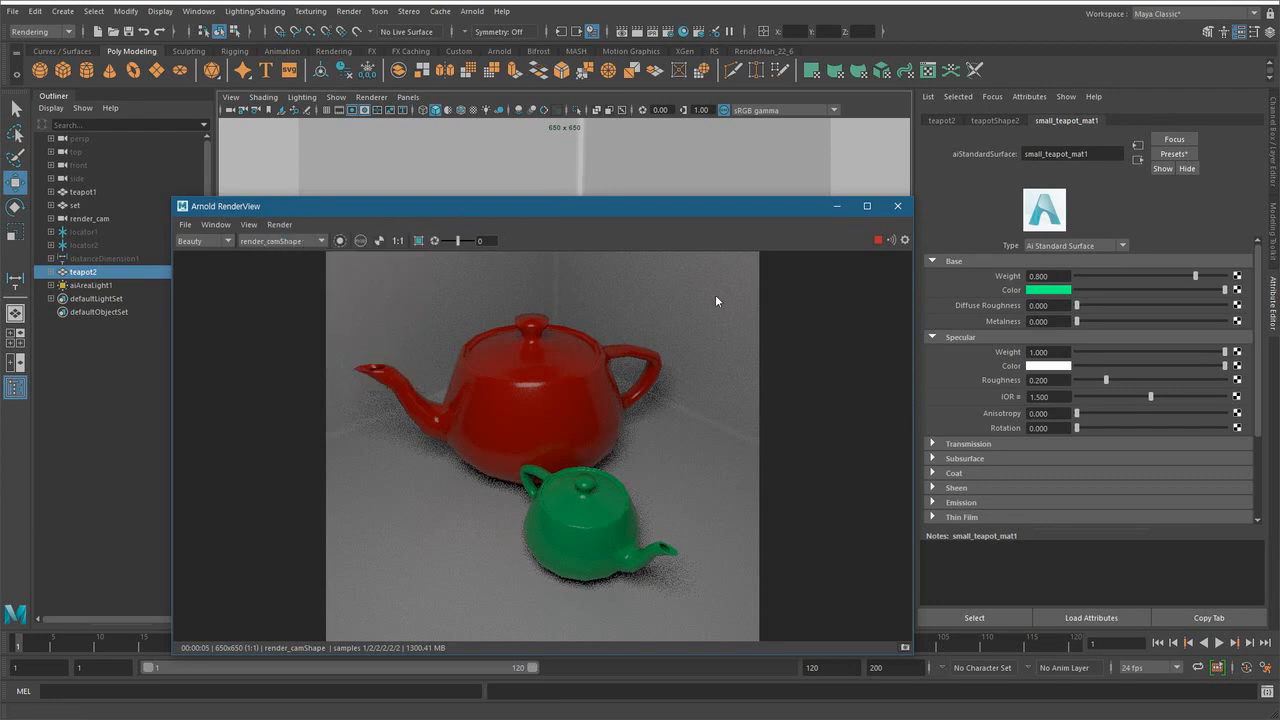
{"action": "left_click", "coordinate": [877, 241]}
{"action": "left_click", "coordinate": [1054, 290]}
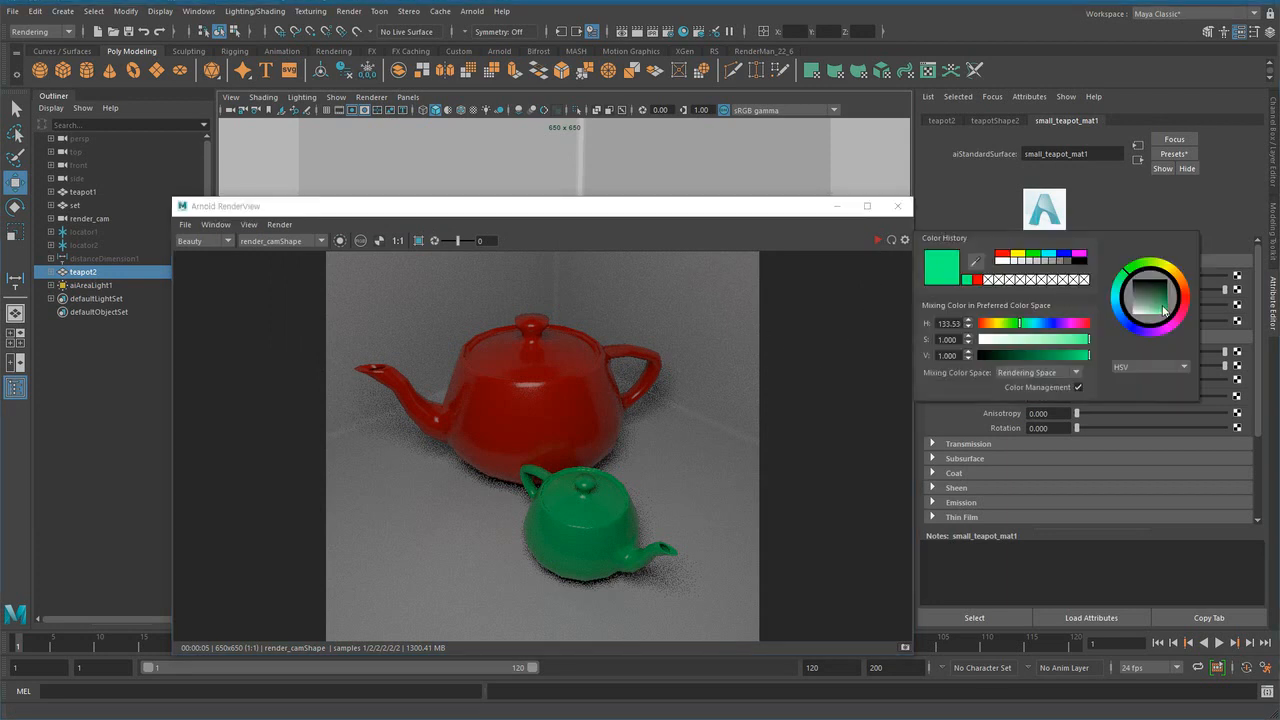
{"action": "left_click", "coordinate": [1172, 277]}
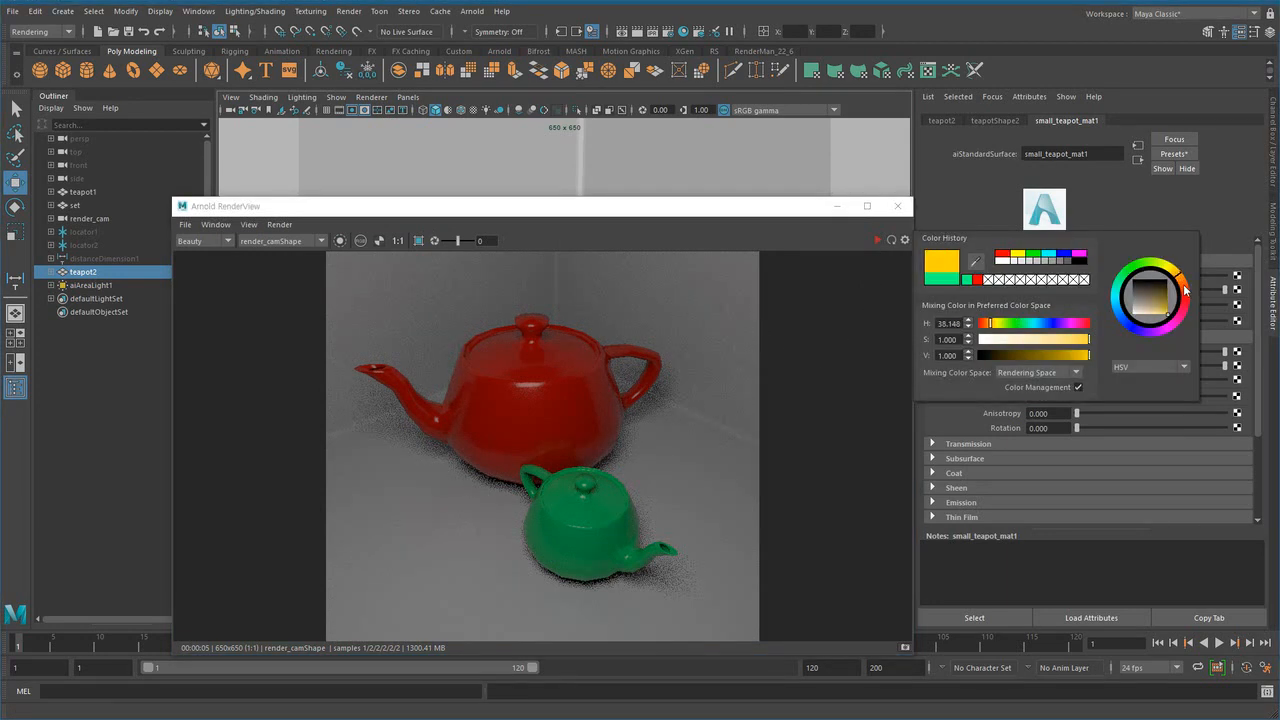
{"action": "left_click", "coordinate": [1185, 290]}
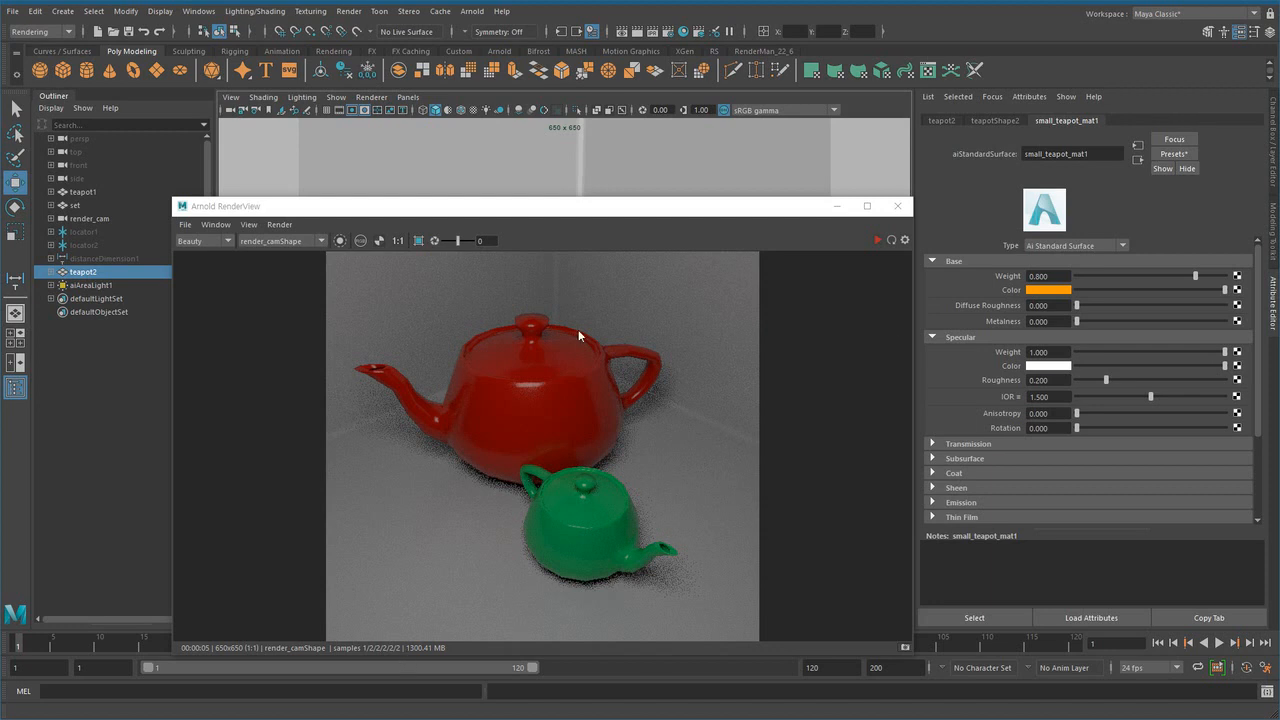
- Restart the live render in the Arnold RenderView and move its window clear of the material attributes
{"action": "left_click", "coordinate": [603, 211]}
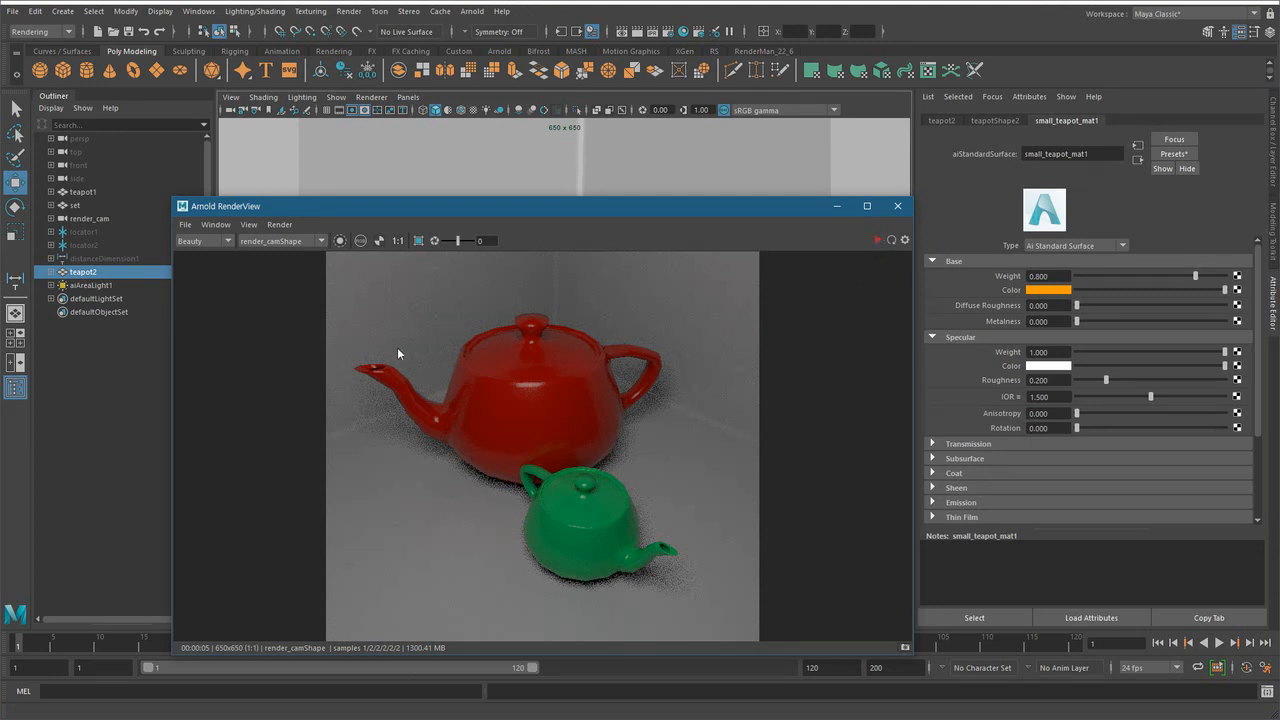
{"action": "left_click", "coordinate": [279, 225]}
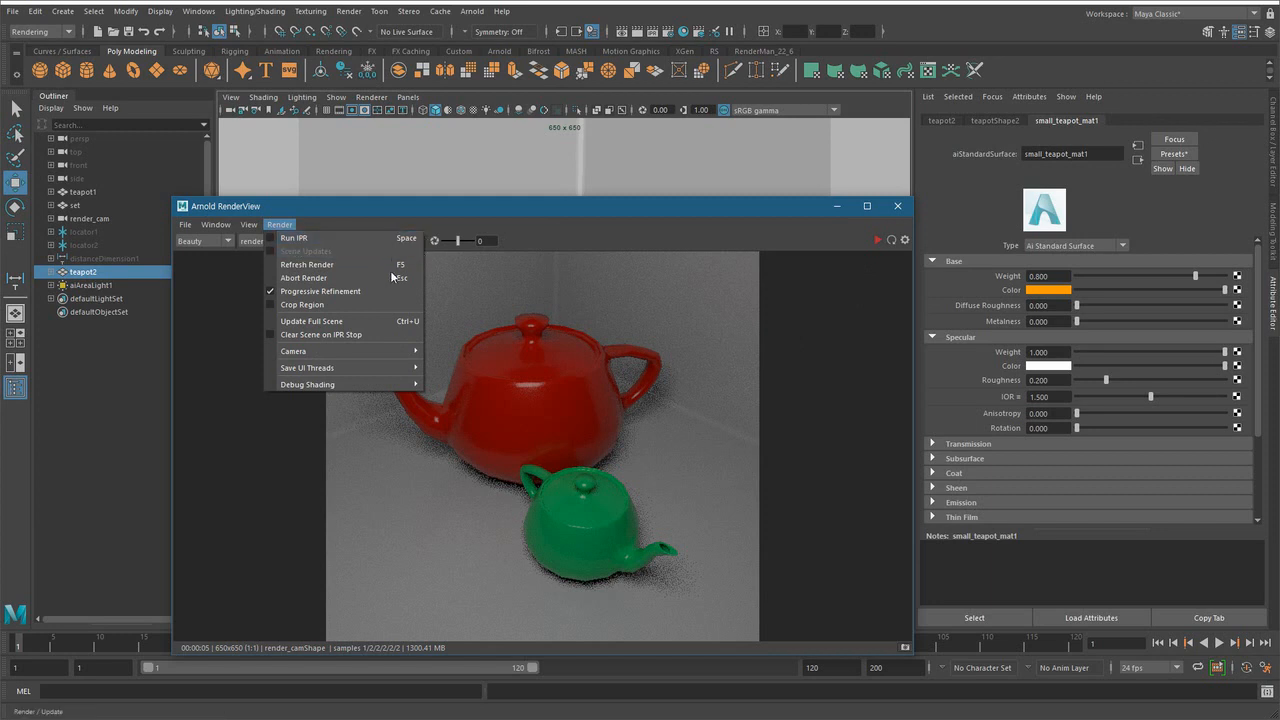
{"action": "left_click", "coordinate": [468, 204]}
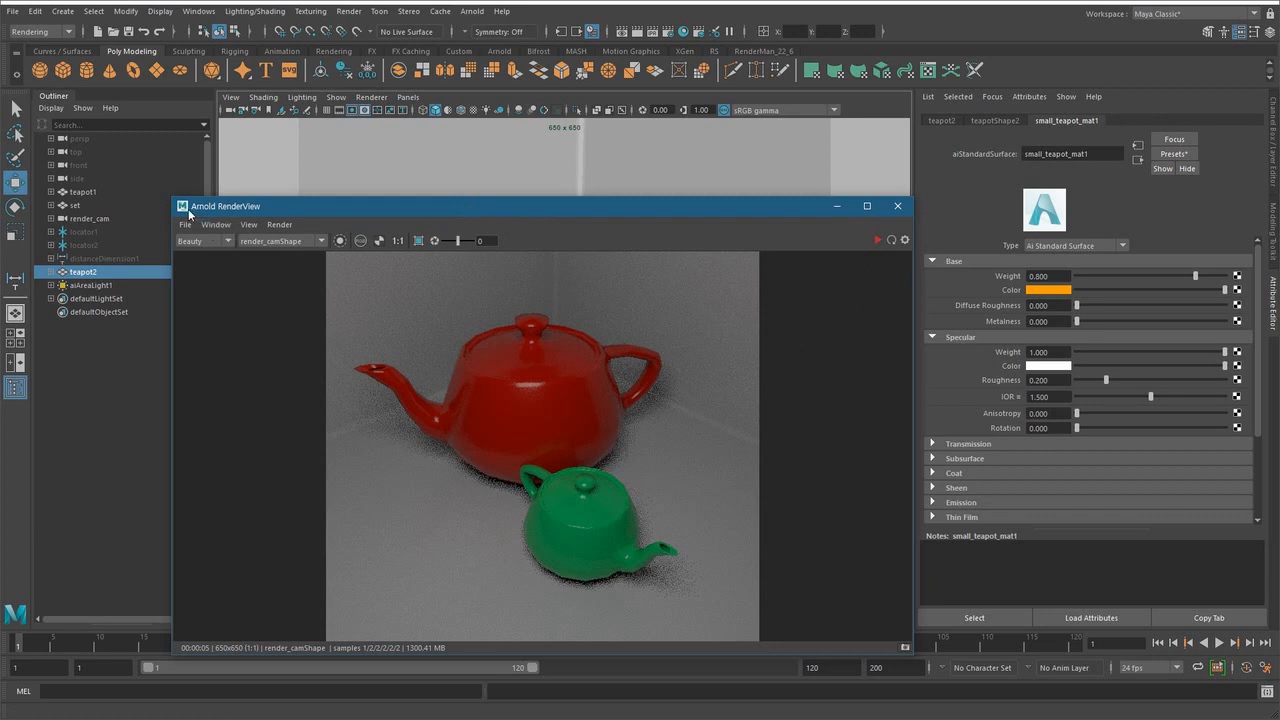
{"action": "left_click_drag", "start_coordinate": [280, 208], "coordinate": [289, 188]}
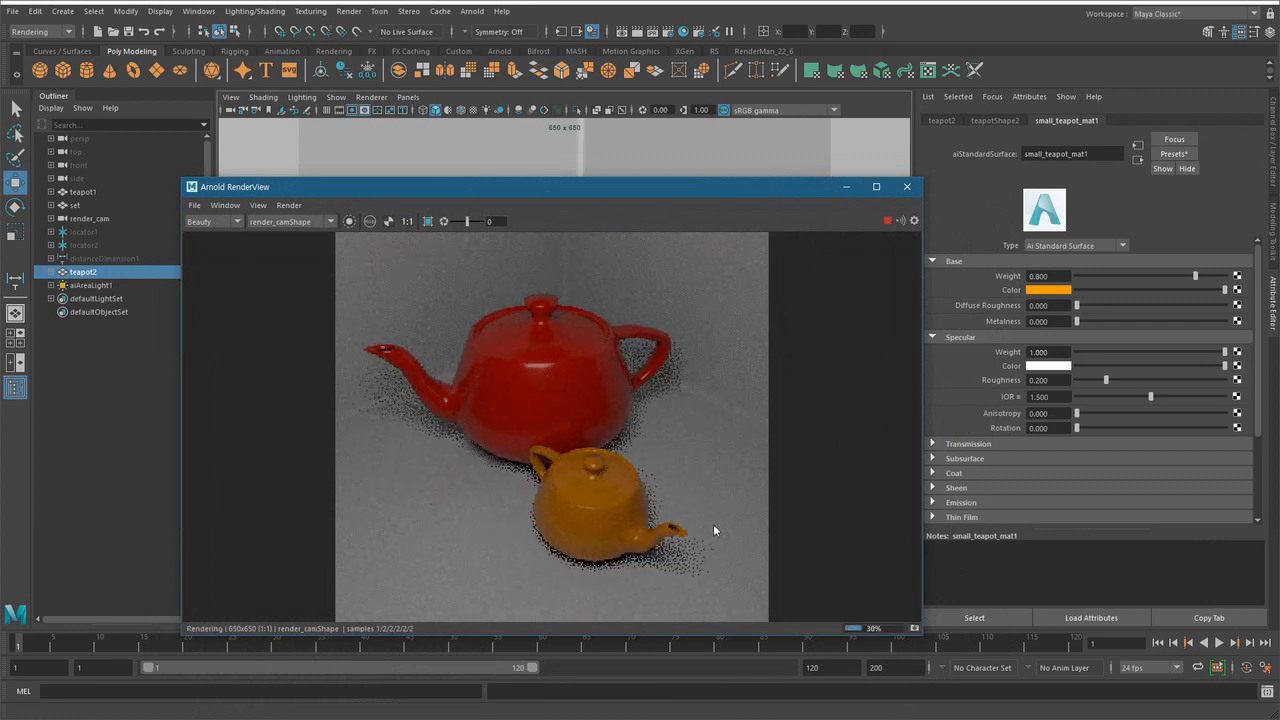
{"action": "left_click_drag", "start_coordinate": [725, 186], "coordinate": [575, 151]}
- Set the base color of small_teapot_mat1 to magenta while the live render runs, and recenter the render window
{"action": "left_click", "coordinate": [1062, 292]}
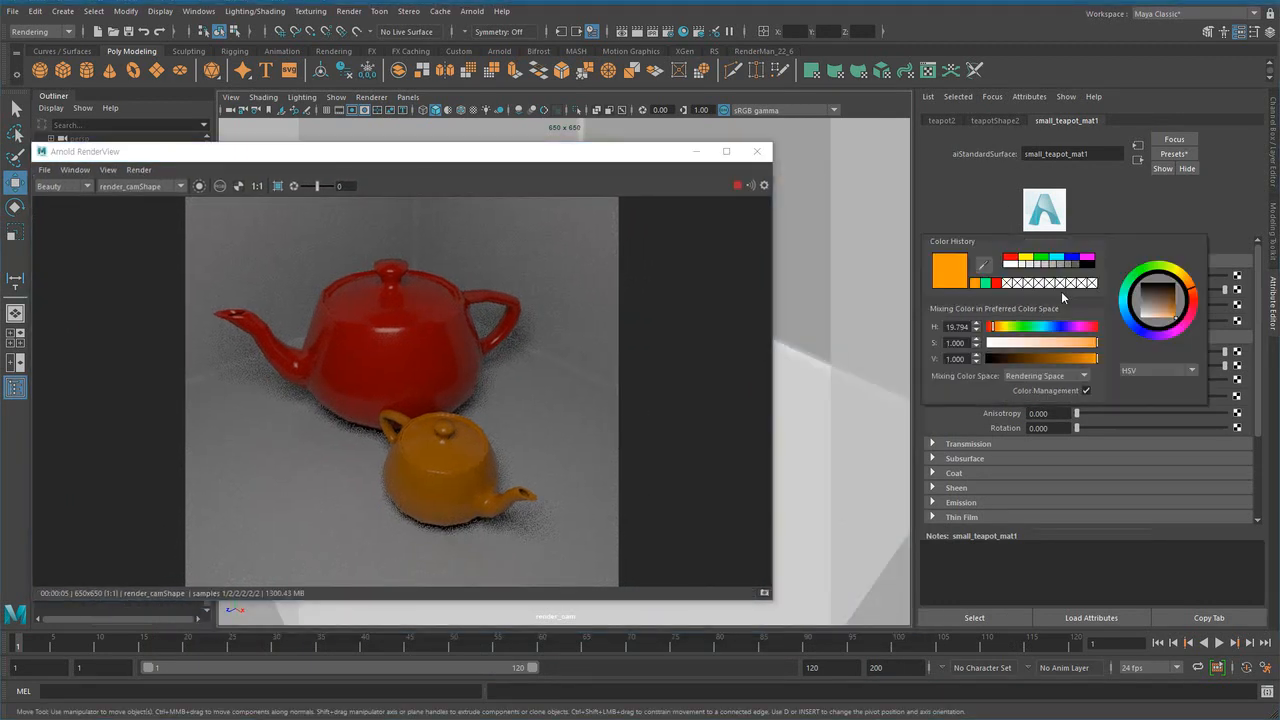
{"action": "left_click_drag", "start_coordinate": [1199, 298], "coordinate": [1193, 326]}
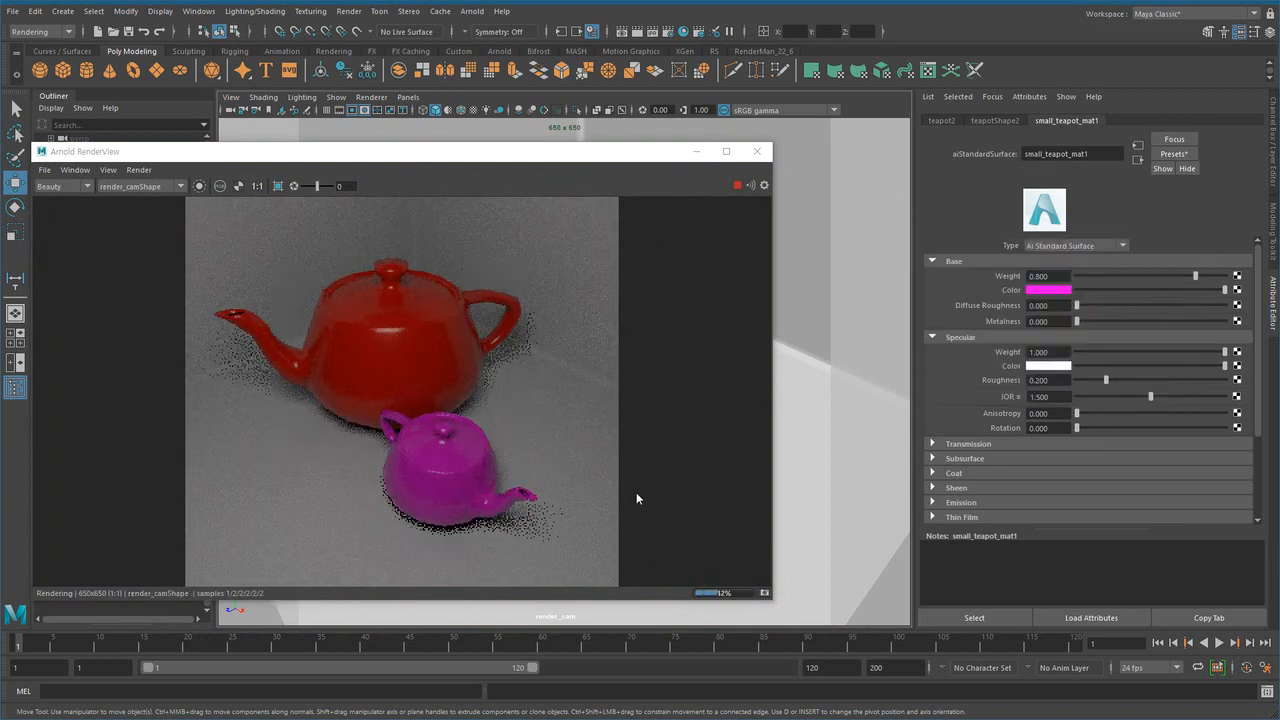
{"action": "left_click_drag", "start_coordinate": [588, 153], "coordinate": [692, 159]}
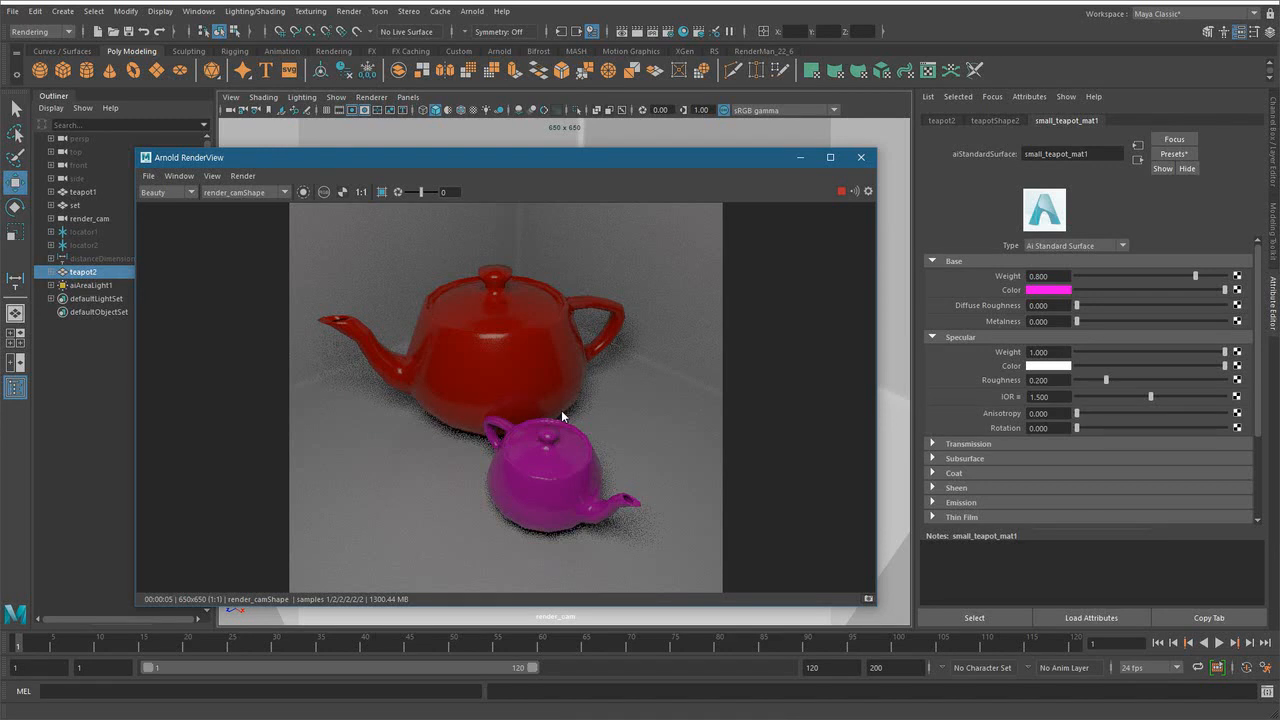
- Stop the live IPR session in the Arnold RenderView and run it again
{"action": "left_click", "coordinate": [212, 175]}
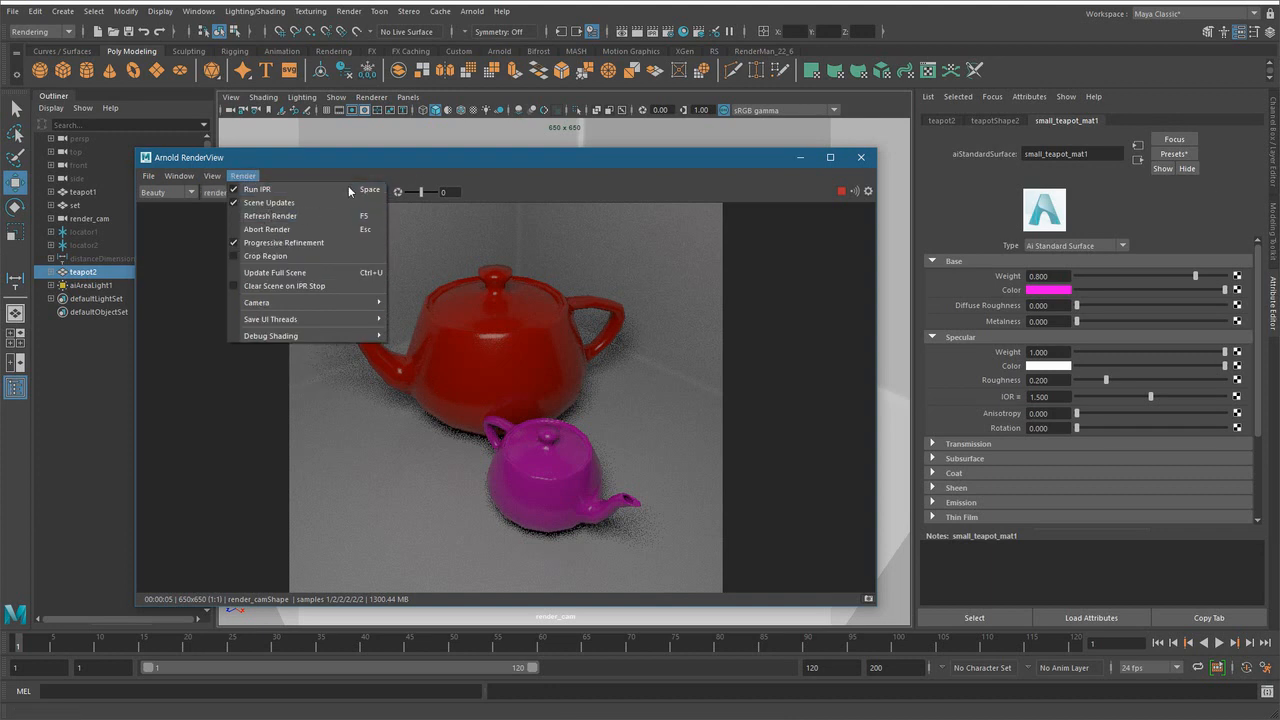
{"action": "left_click", "coordinate": [529, 162]}
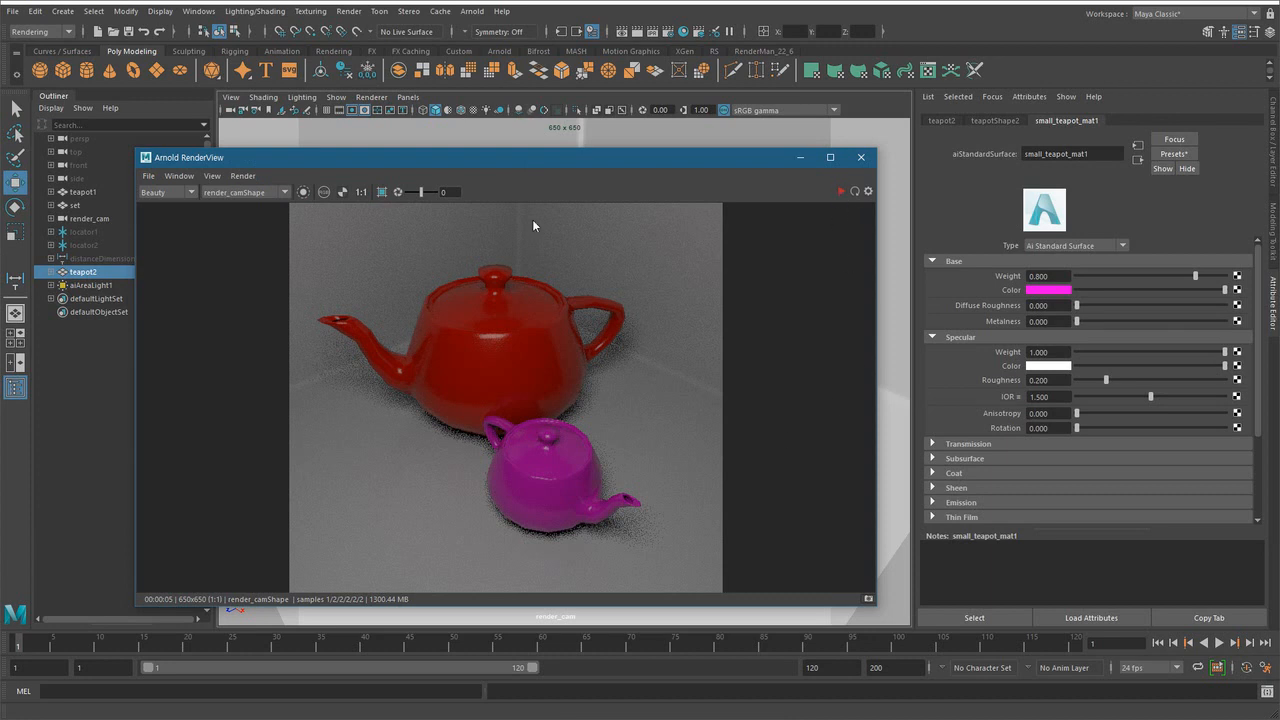
{"action": "left_click", "coordinate": [243, 176]}
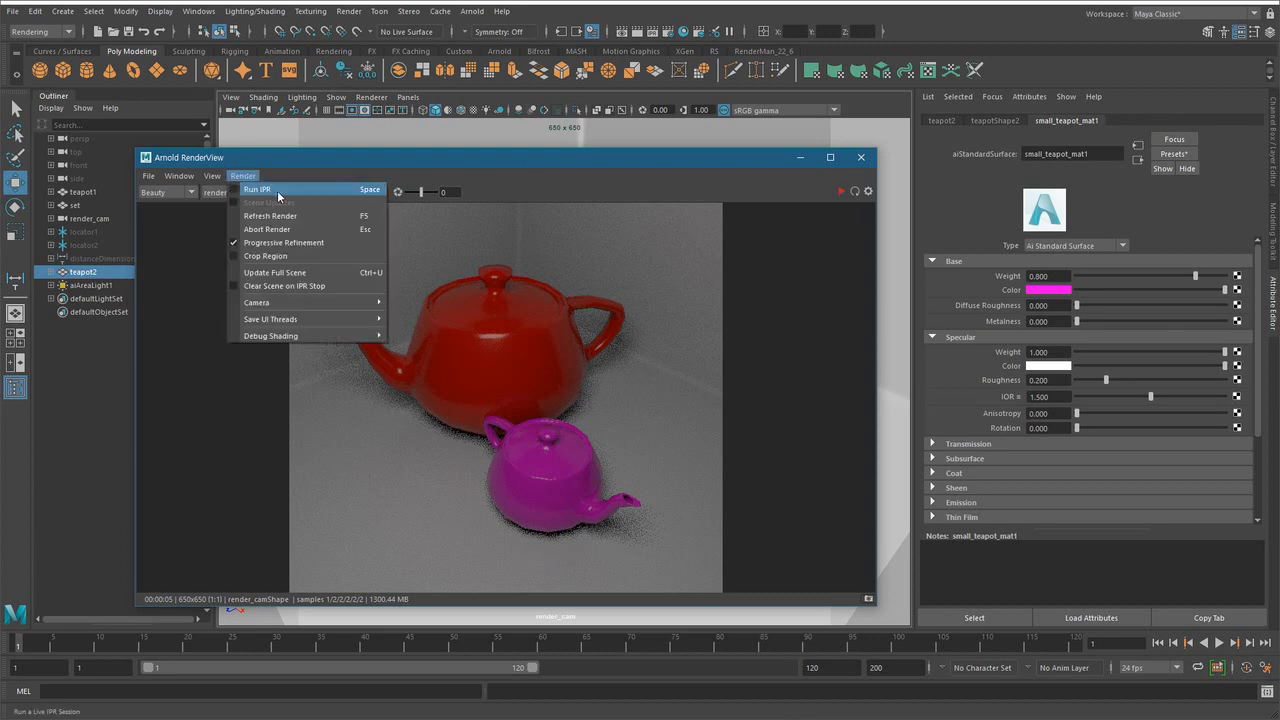
{"action": "left_click", "coordinate": [542, 167]}
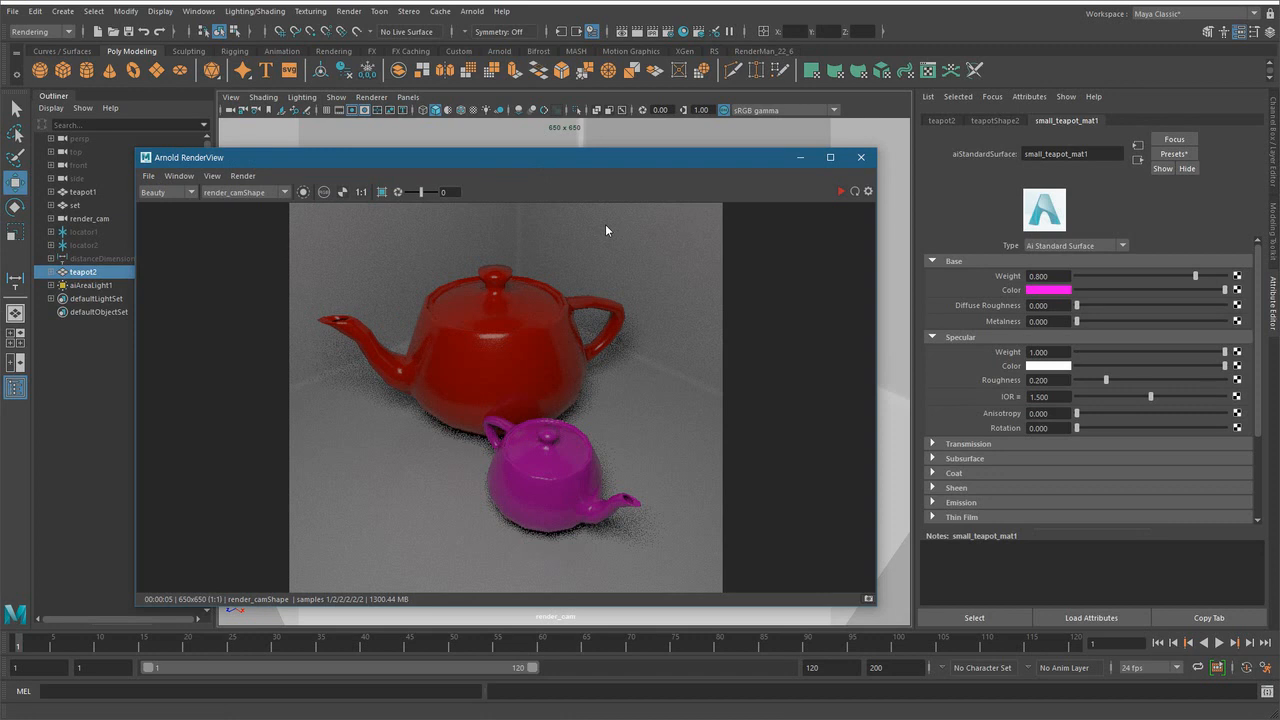
{"action": "left_click_drag", "start_coordinate": [696, 167], "coordinate": [661, 178]}
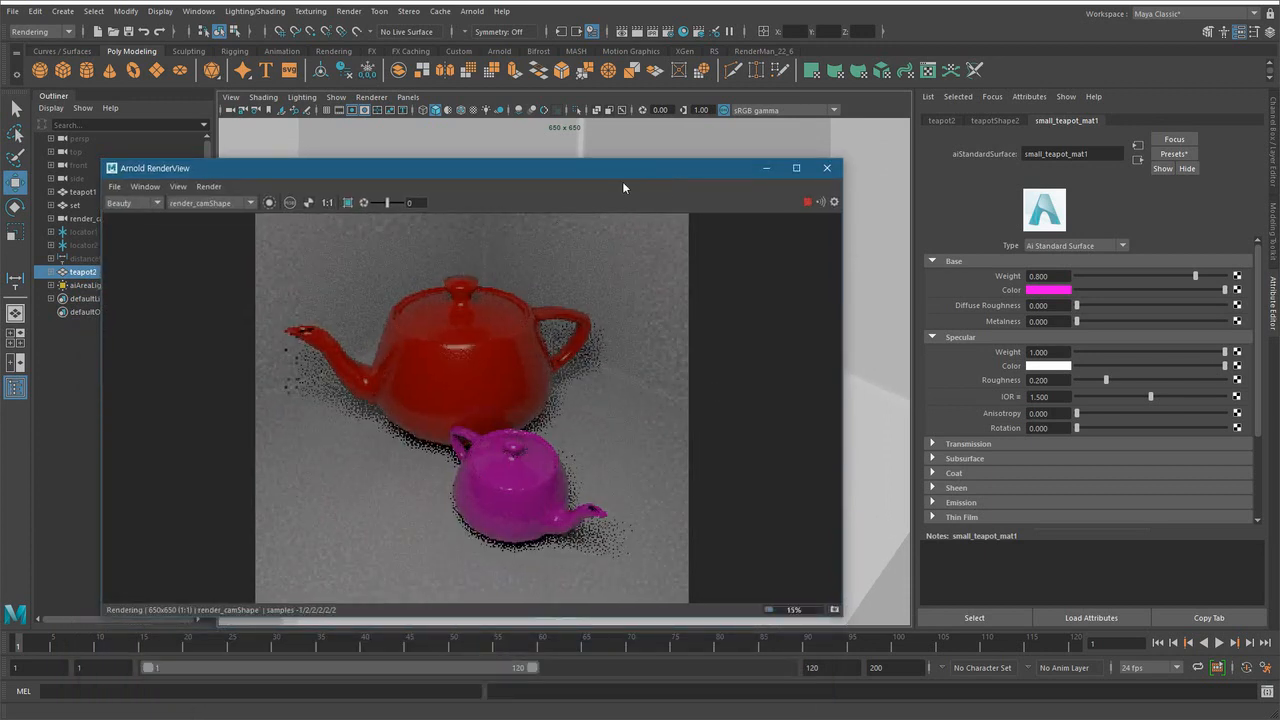
- Select the set behind the teapots and change the base color of its material, set_mat1, to yellow
{"action": "left_click_drag", "start_coordinate": [625, 169], "coordinate": [560, 296]}
{"action": "left_click", "coordinate": [653, 190]}
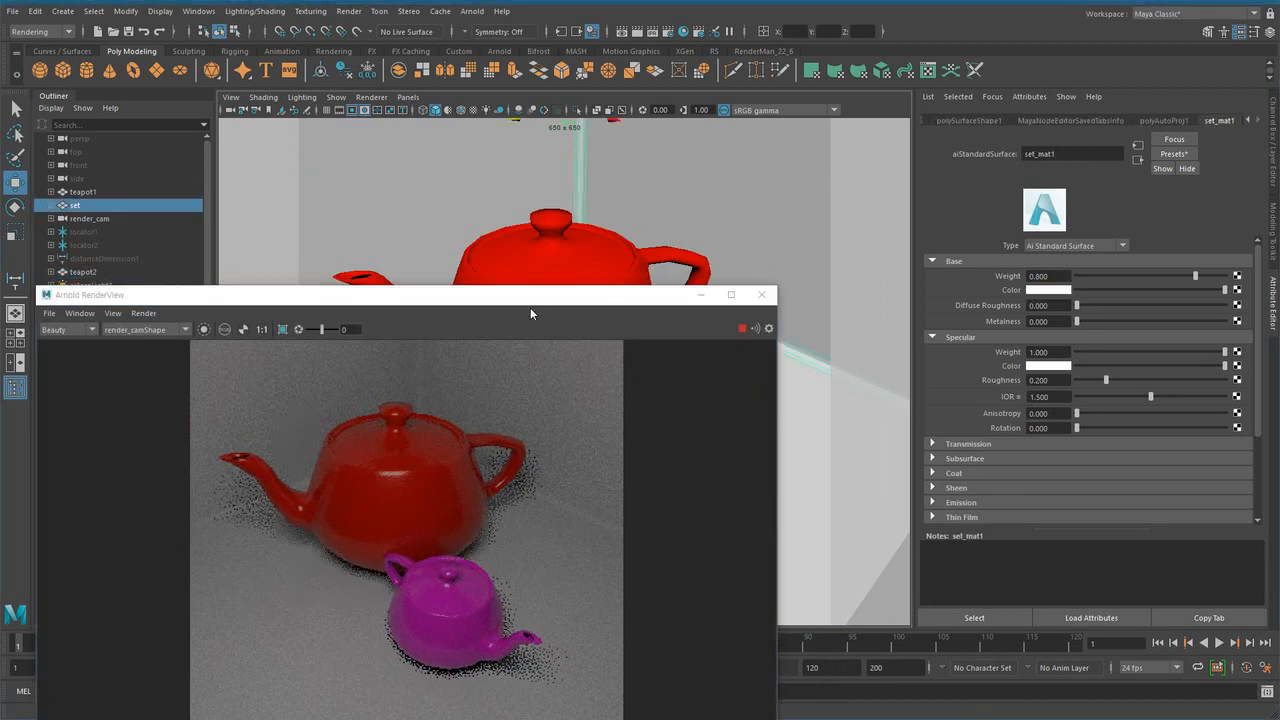
{"action": "left_click_drag", "start_coordinate": [613, 298], "coordinate": [701, 219]}
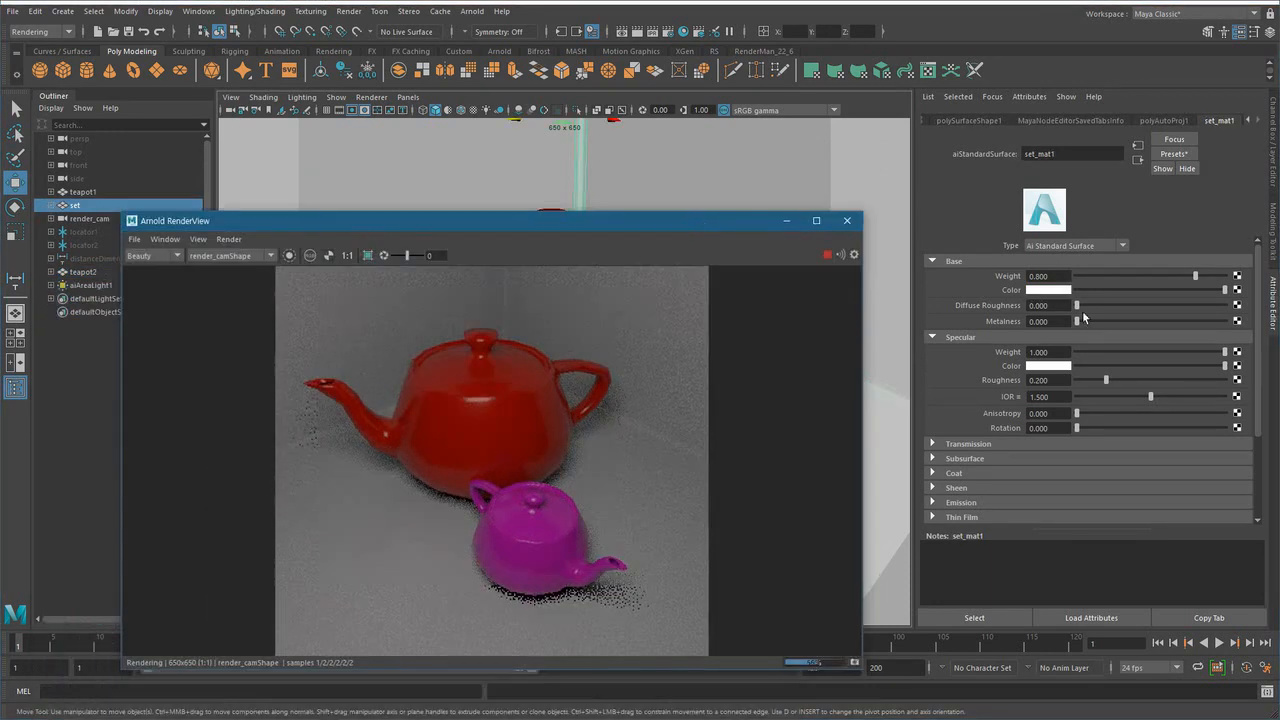
{"action": "left_click", "coordinate": [1068, 290]}
{"action": "left_click_drag", "start_coordinate": [1195, 285], "coordinate": [1183, 266]}
{"action": "left_click", "coordinate": [1177, 310]}
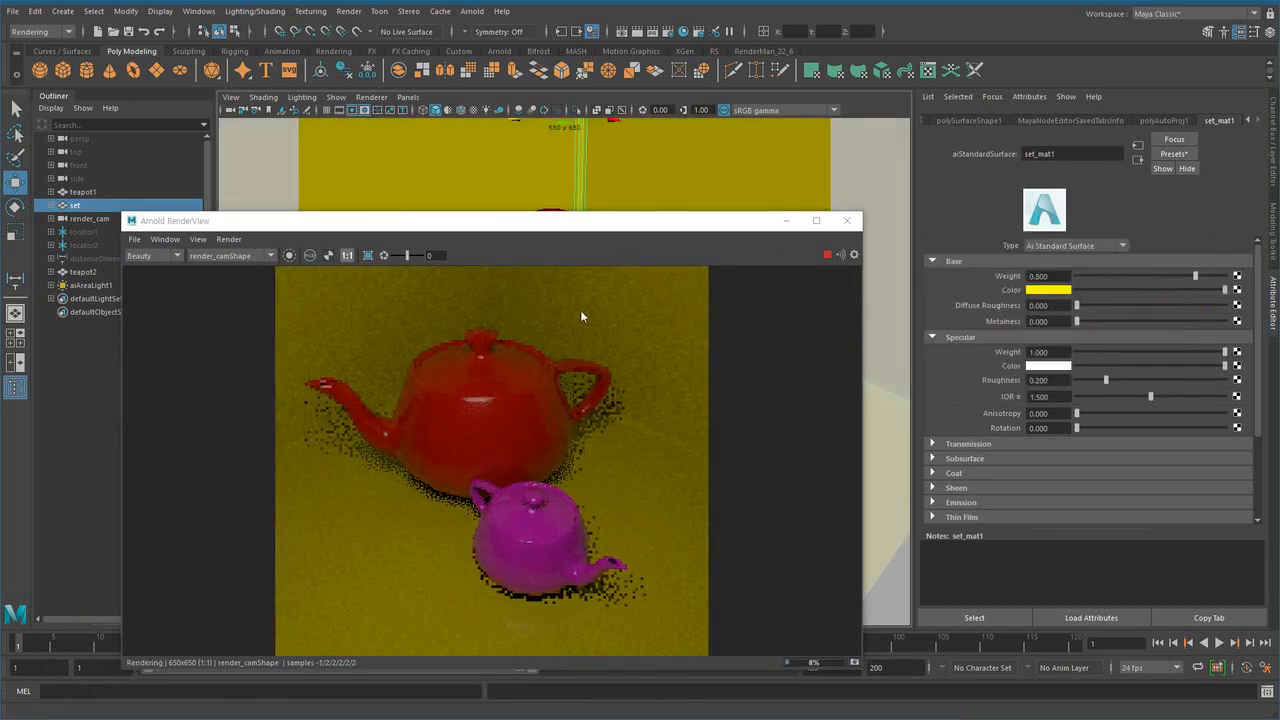
- Abort the live render, render the scene in Maya's standard Render View, and close that window
{"action": "left_click", "coordinate": [674, 222]}
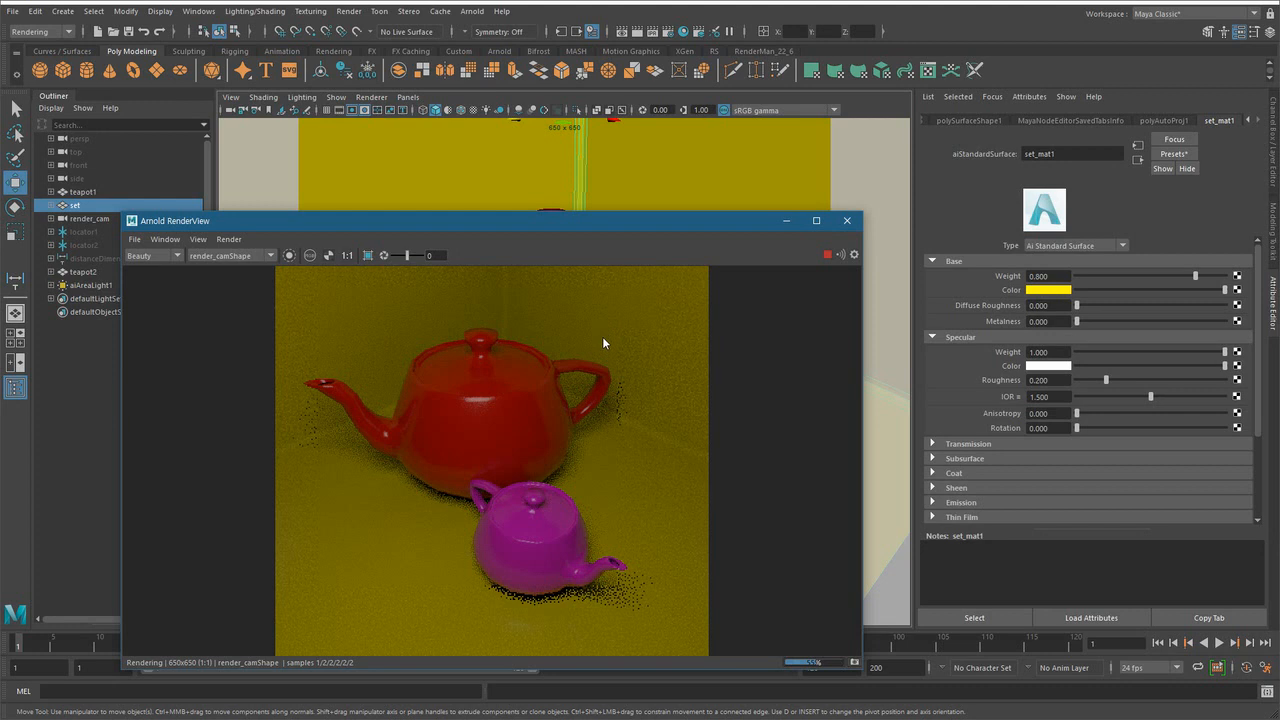
{"action": "key", "text": "Escape"}
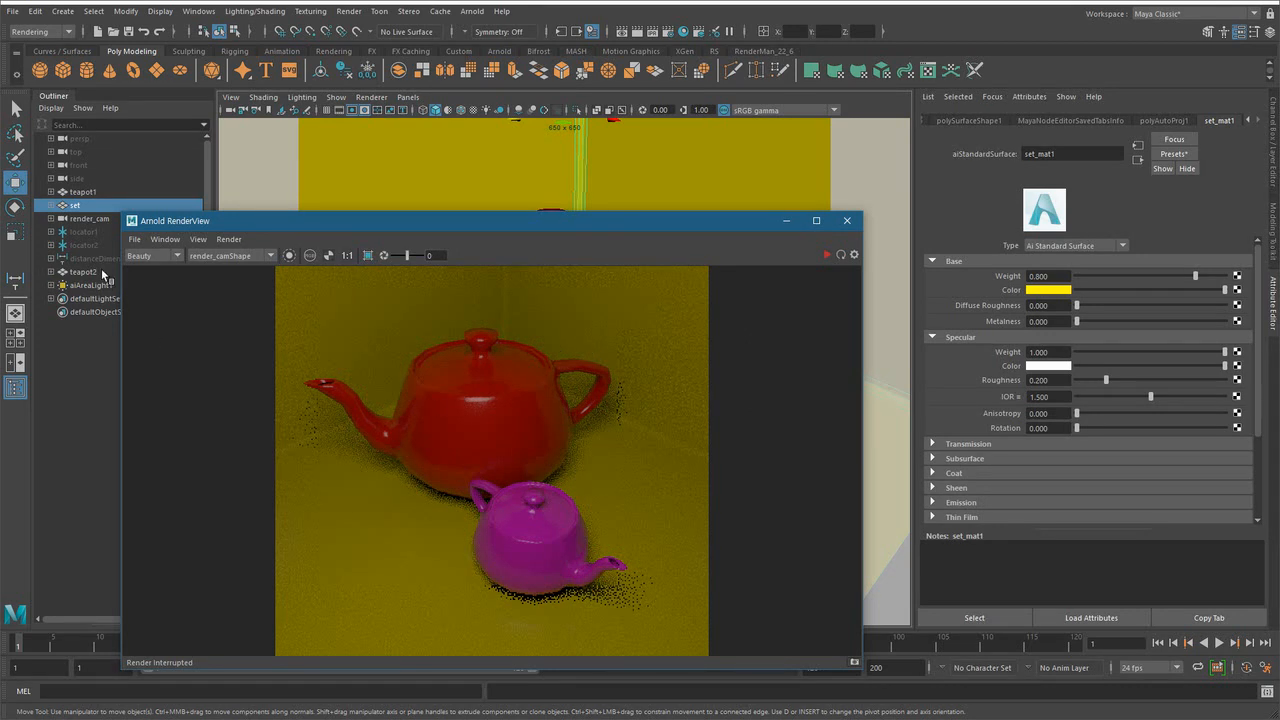
{"action": "left_click", "coordinate": [636, 34]}
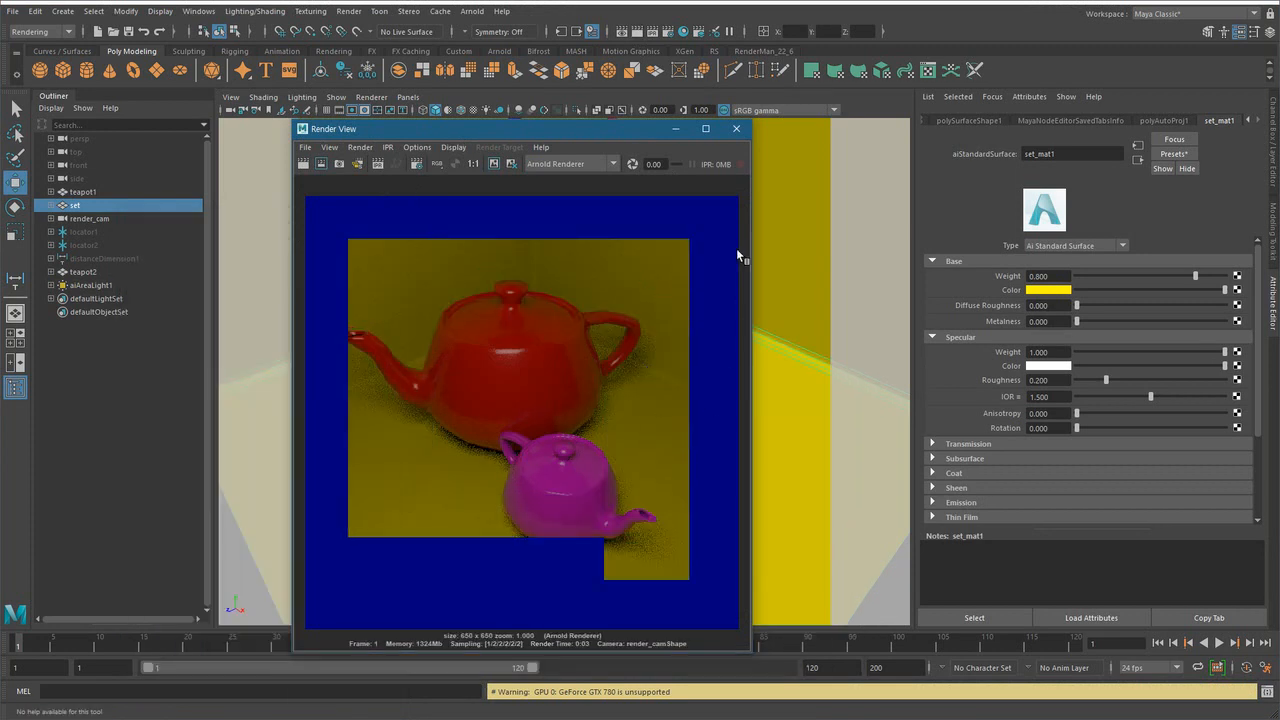
{"action": "left_click", "coordinate": [733, 128]}
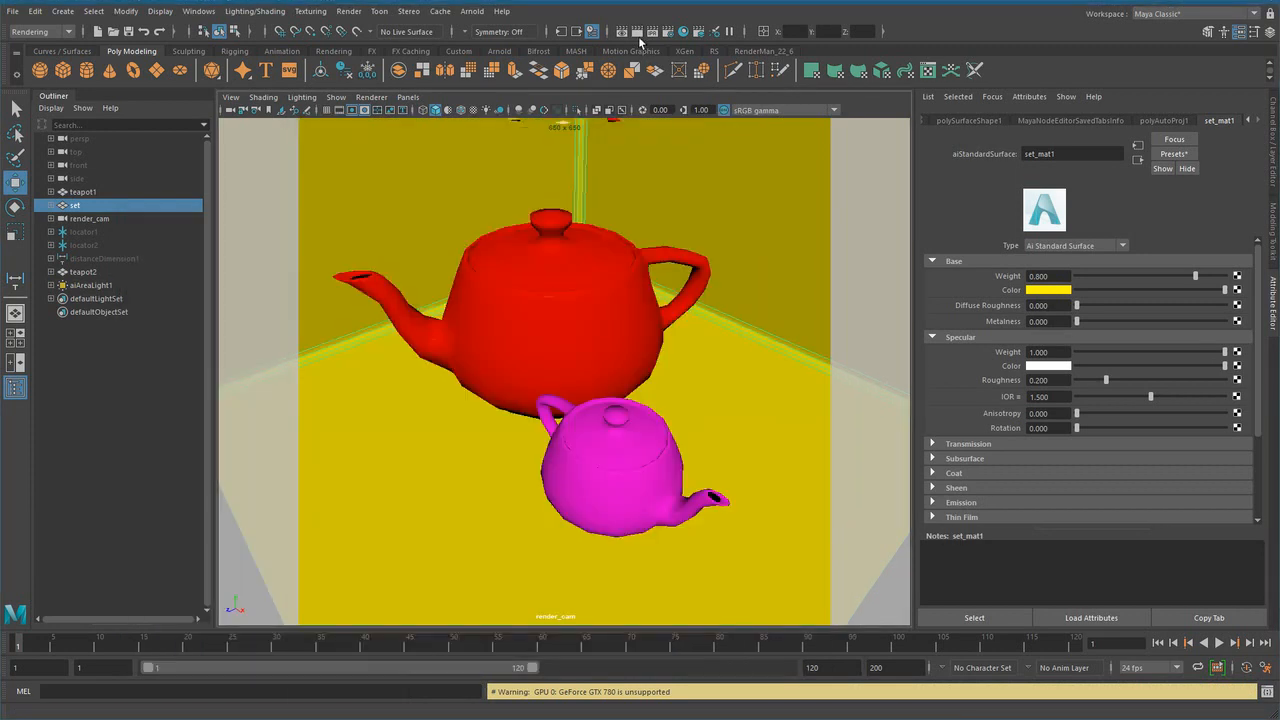
- Render the scene again in the Arnold RenderView and move its window up so the whole image fits
{"action": "left_click", "coordinate": [472, 11]}
{"action": "left_click", "coordinate": [486, 36]}
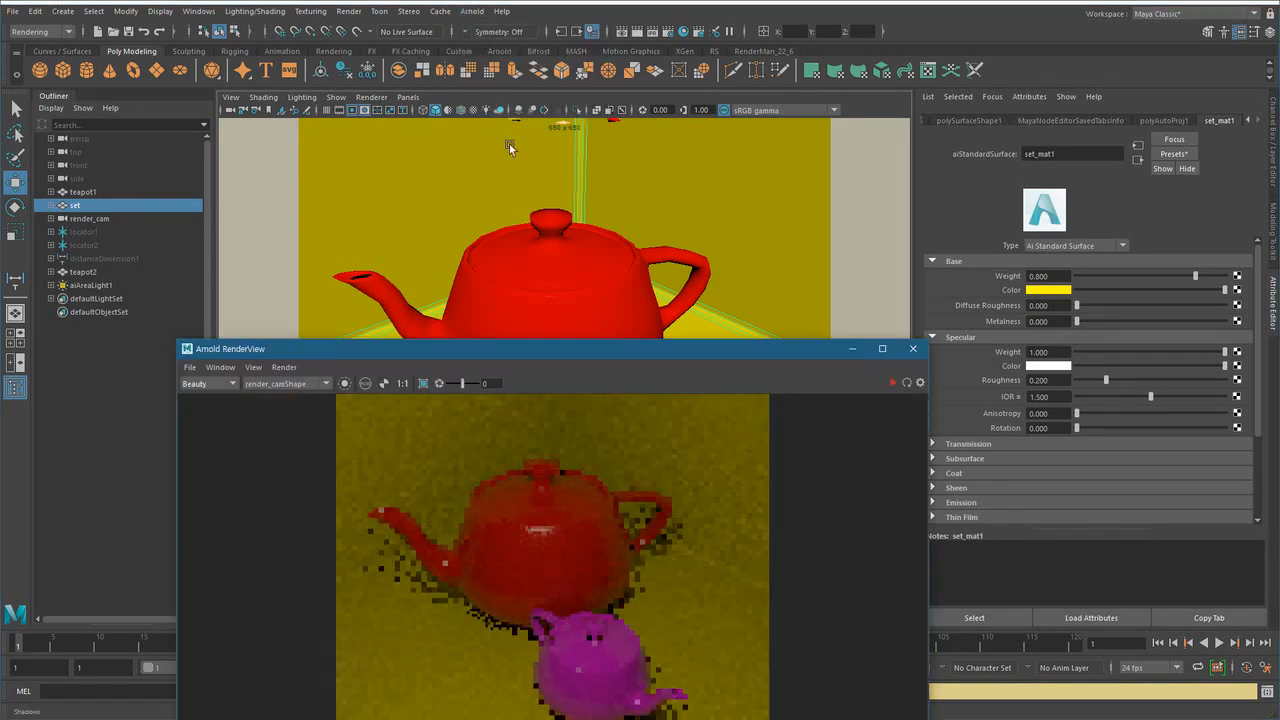
{"action": "left_click_drag", "start_coordinate": [575, 349], "coordinate": [428, 160]}
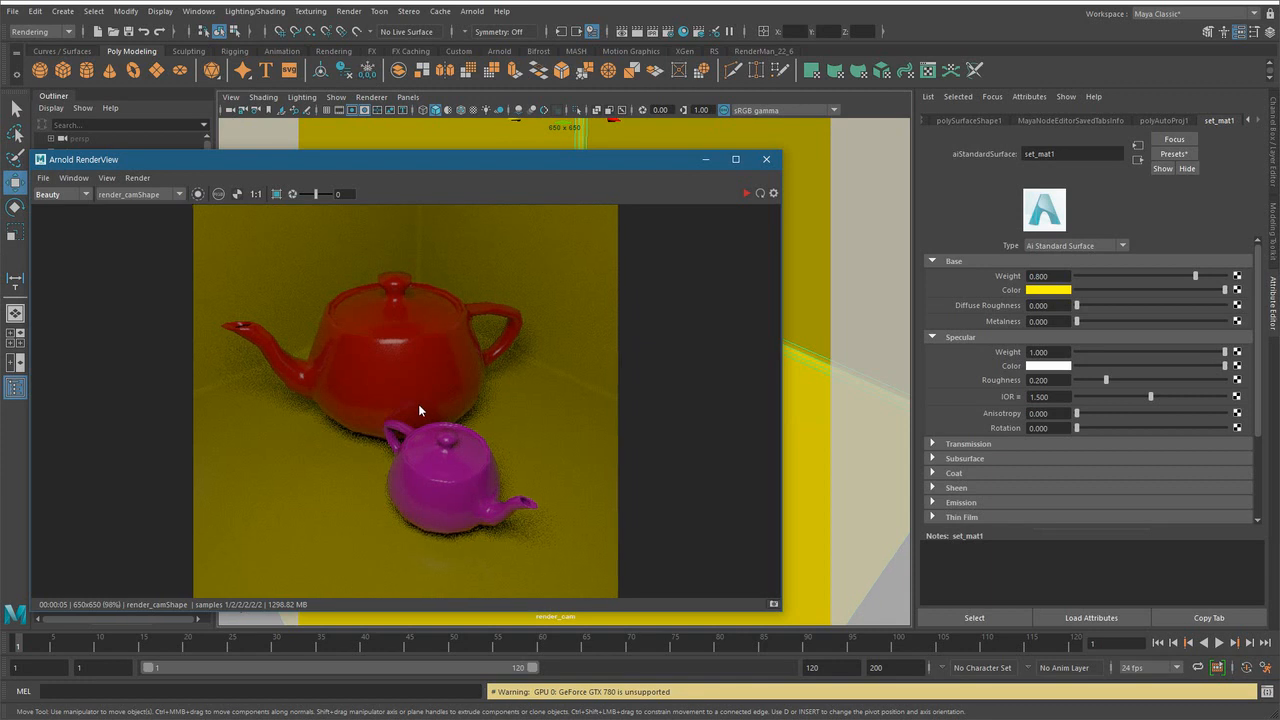
- Examine the rendered teapots and the noise in their shadows and highlights up close in the Arnold RenderView
{"action": "scroll", "coordinate": [430, 403], "scroll_direction": "down", "scroll_amount": 3}
{"action": "right_click_drag", "start_coordinate": [200, 433], "coordinate": [622, 452], "text": "alt"}
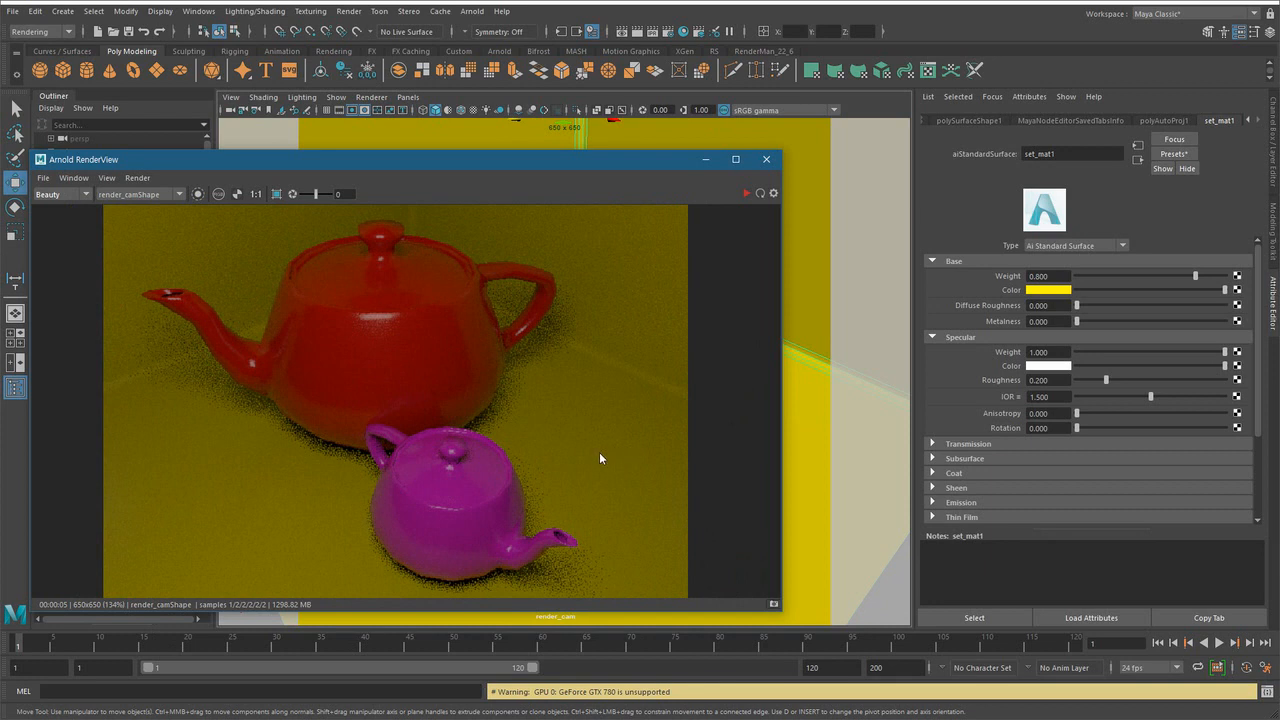
{"action": "middle_click_drag", "start_coordinate": [446, 335], "coordinate": [462, 393], "text": "alt"}
{"action": "scroll", "coordinate": [453, 445], "scroll_direction": "up", "scroll_amount": 3}
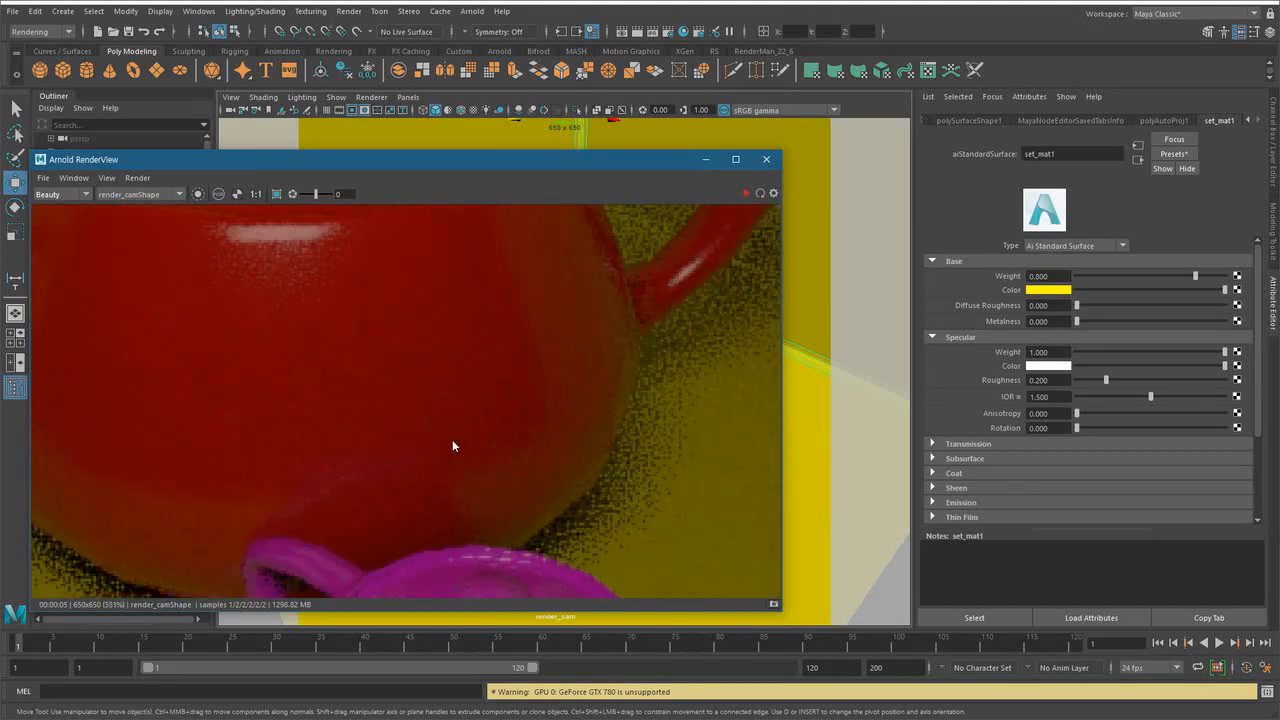
{"action": "scroll", "coordinate": [453, 445], "scroll_direction": "down", "scroll_amount": 6}
{"action": "scroll", "coordinate": [455, 447], "scroll_direction": "up", "scroll_amount": 8}
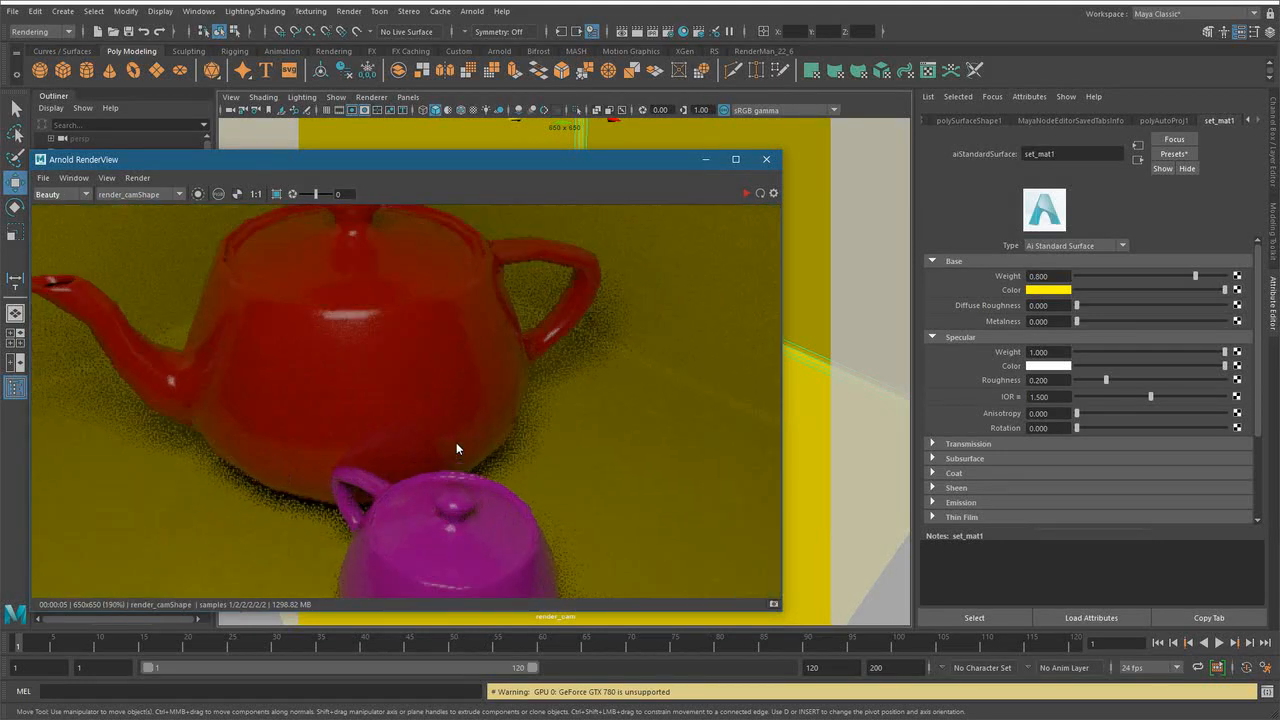
{"action": "scroll", "coordinate": [456, 448], "scroll_direction": "down", "scroll_amount": 6}
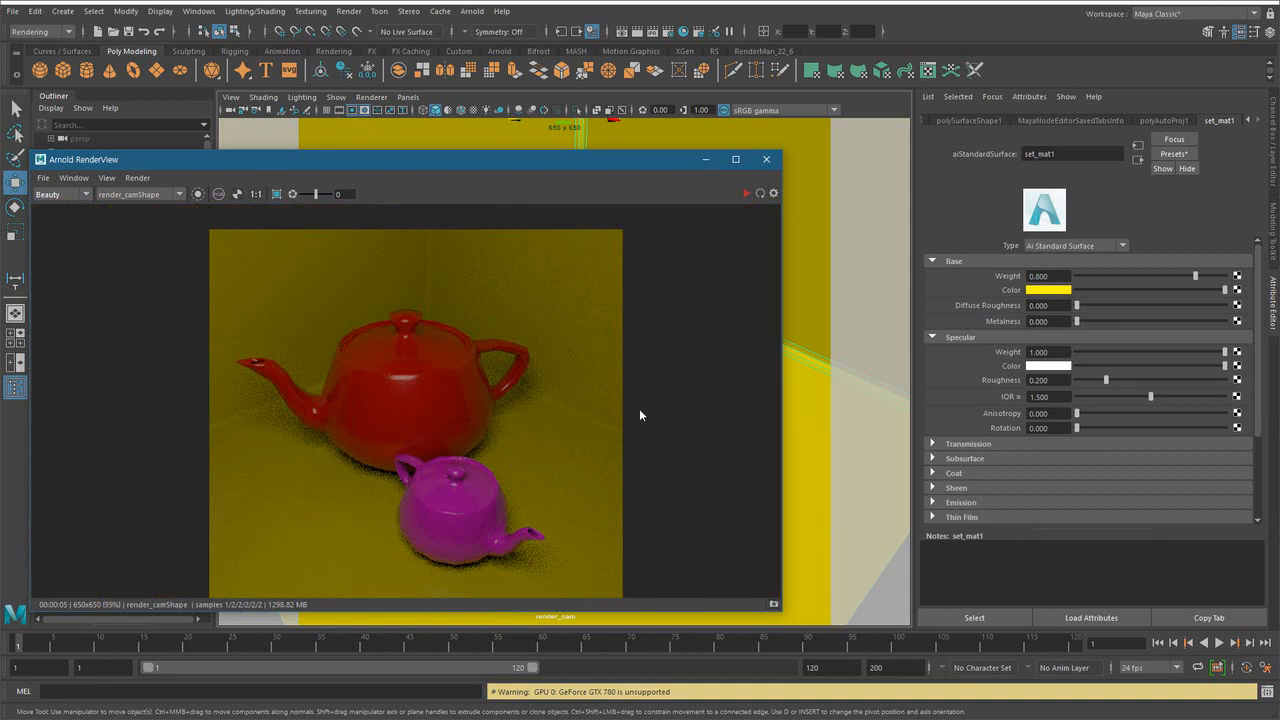
{"action": "middle_click_drag", "start_coordinate": [614, 391], "coordinate": [434, 453]}
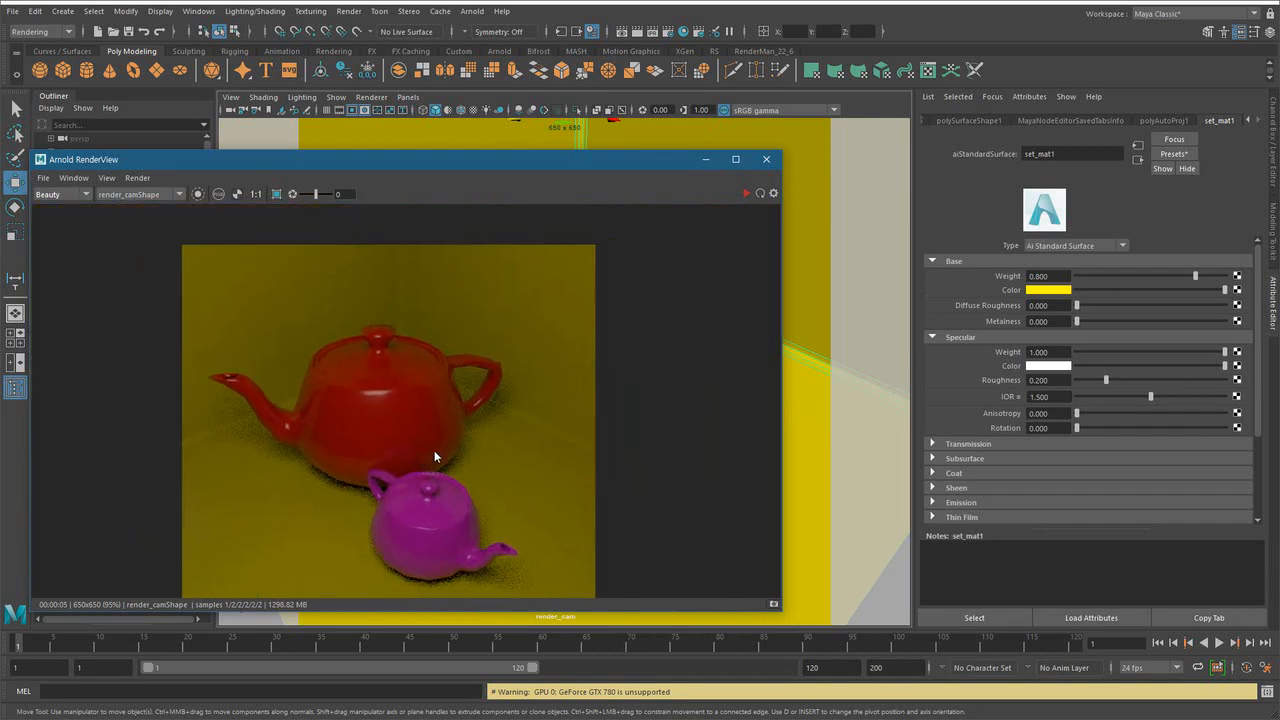
{"action": "scroll", "coordinate": [512, 440], "scroll_direction": "up", "scroll_amount": 5}
{"action": "middle_click_drag", "start_coordinate": [628, 327], "coordinate": [557, 491]}
{"action": "middle_click_drag", "start_coordinate": [580, 442], "coordinate": [786, 391]}
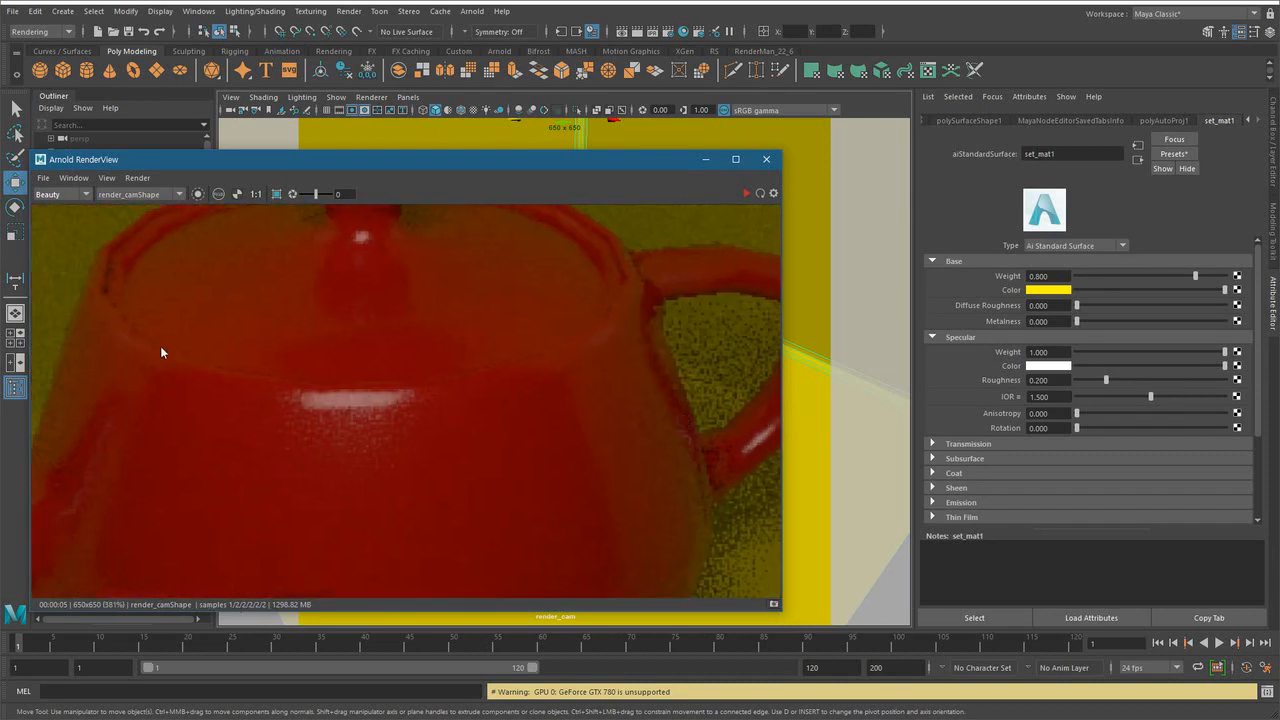
{"action": "scroll", "coordinate": [386, 397], "scroll_direction": "down", "scroll_amount": 6}
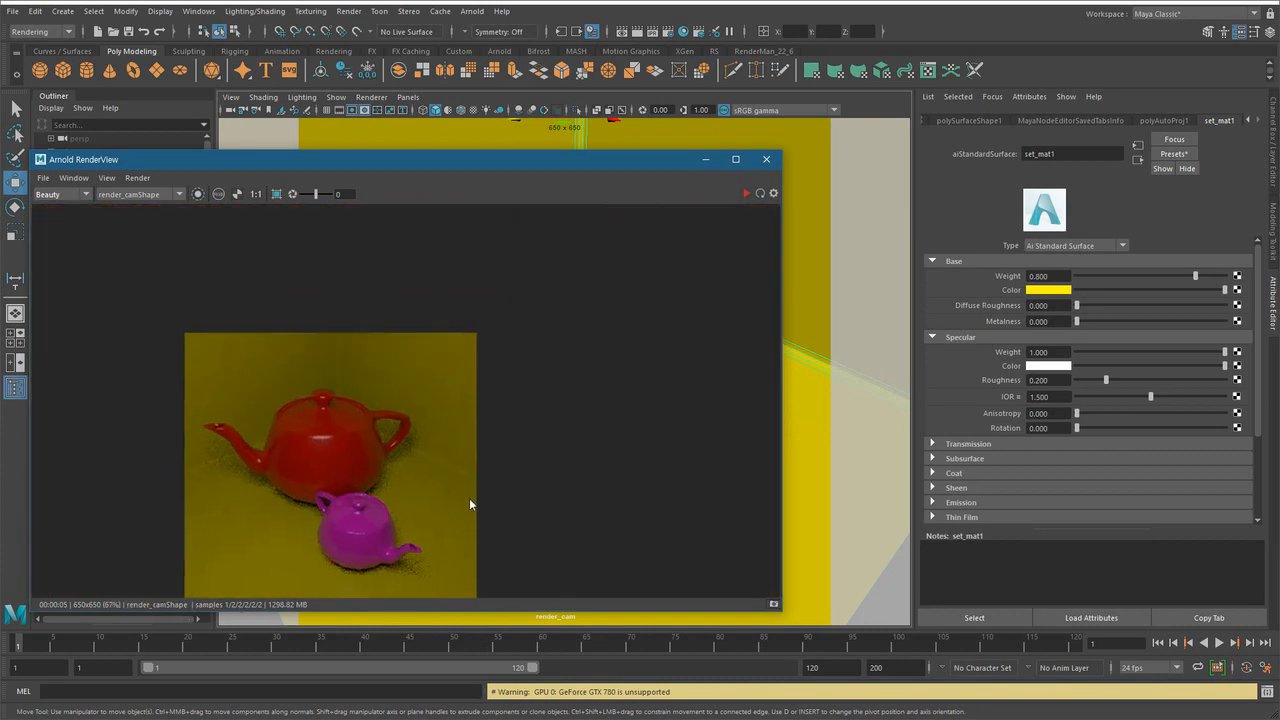
- Minimize the Arnold RenderView and select the large teapot in the viewport to show its material, teapot_mat1
{"action": "left_click", "coordinate": [704, 162]}
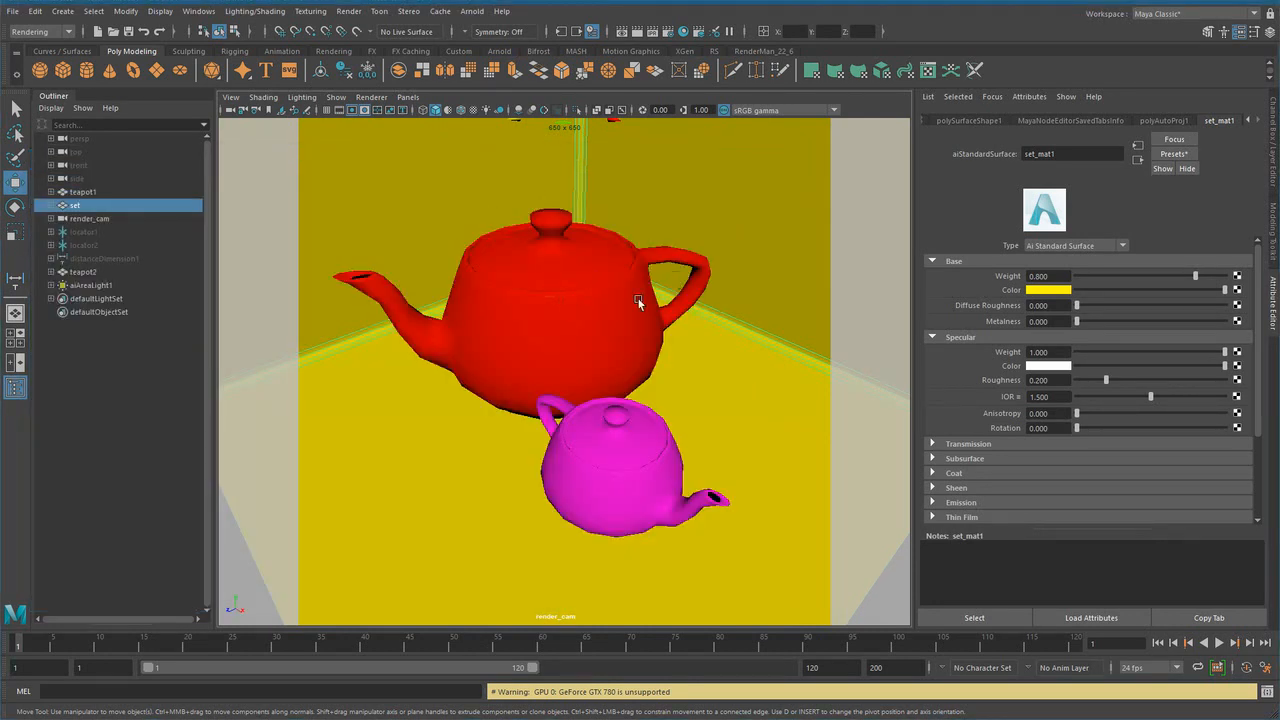
{"action": "left_click", "coordinate": [677, 280]}
{"action": "left_click", "coordinate": [667, 530]}
{"action": "left_click", "coordinate": [587, 352]}
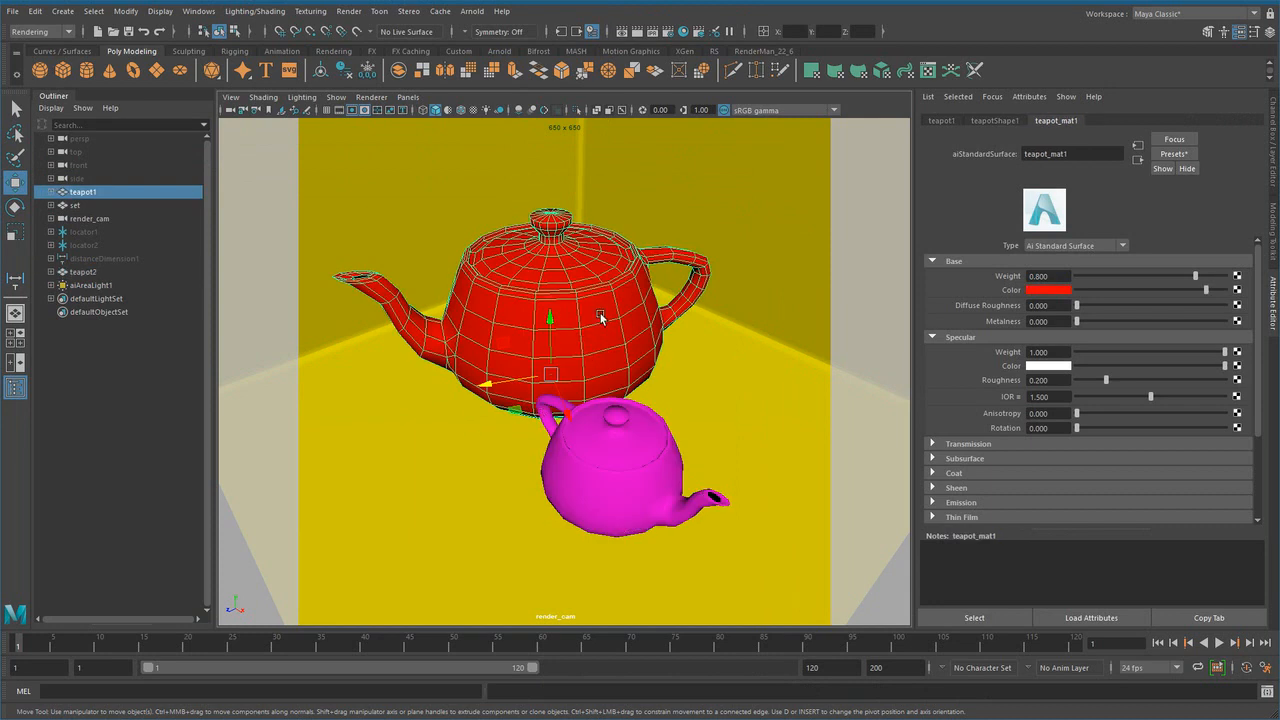
- Turn on smooth mesh preview for the large and small teapots and bring back the Arnold RenderView
{"action": "key", "text": "3"}
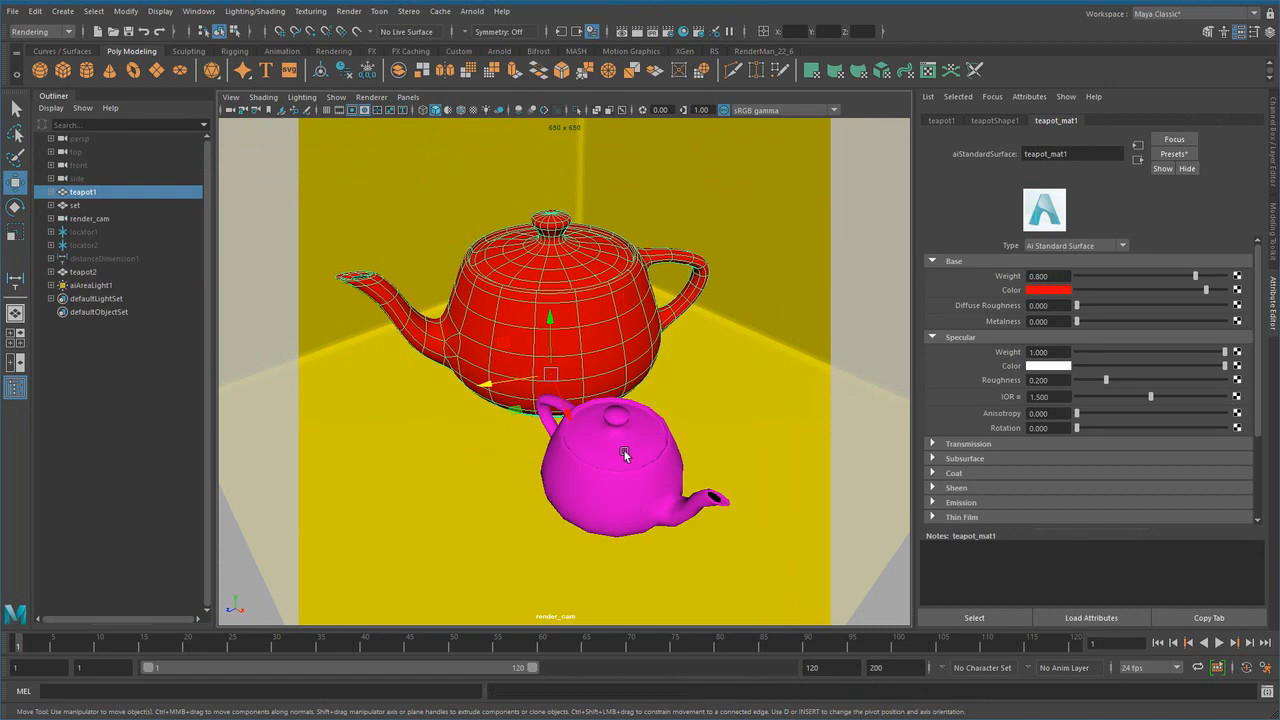
{"action": "left_click", "coordinate": [624, 455]}
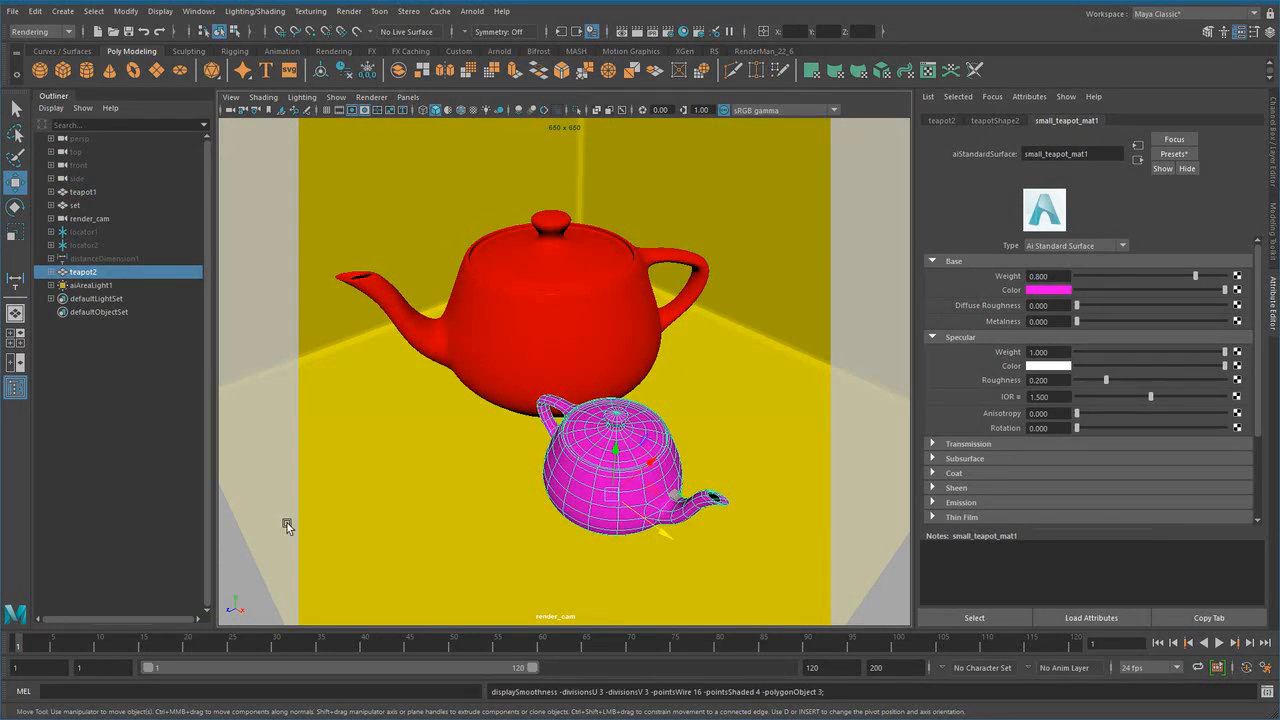
{"action": "key", "text": "alt+Tab"}
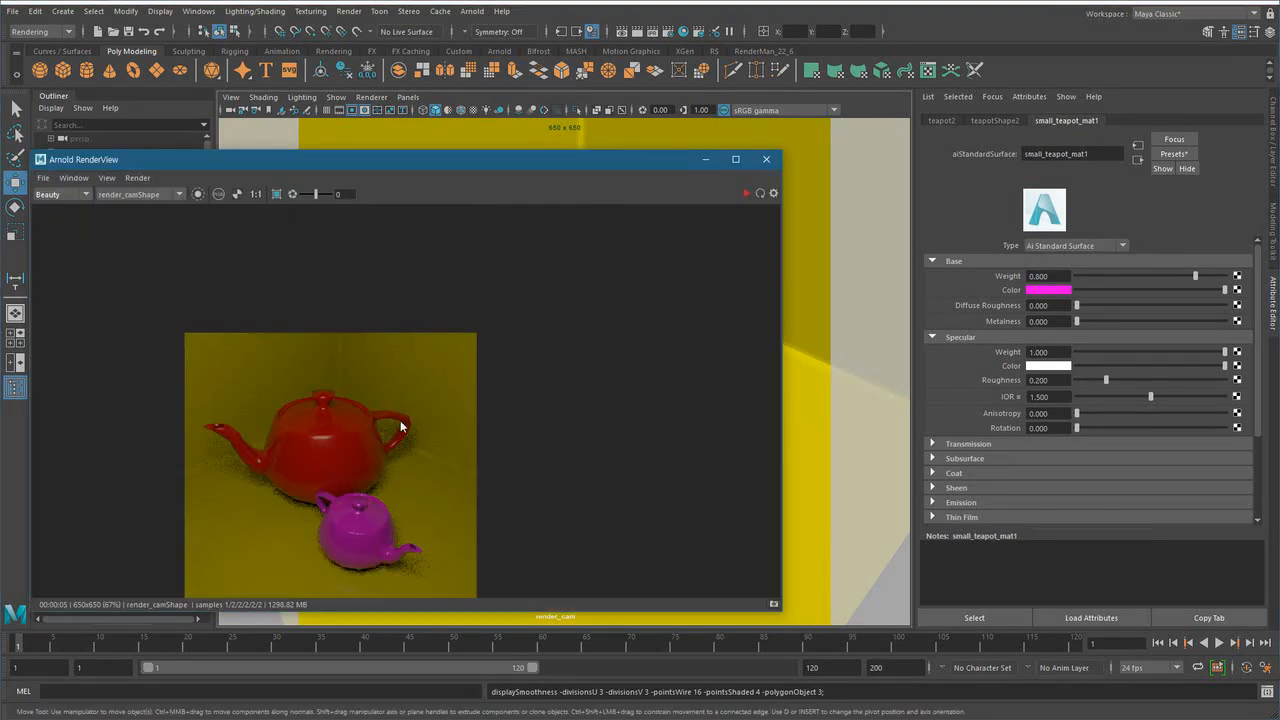
- Show the re-rendered smoothed teapots at 1:1 in the Arnold RenderView and examine them up close
{"action": "left_click_drag", "start_coordinate": [526, 158], "coordinate": [645, 156]}
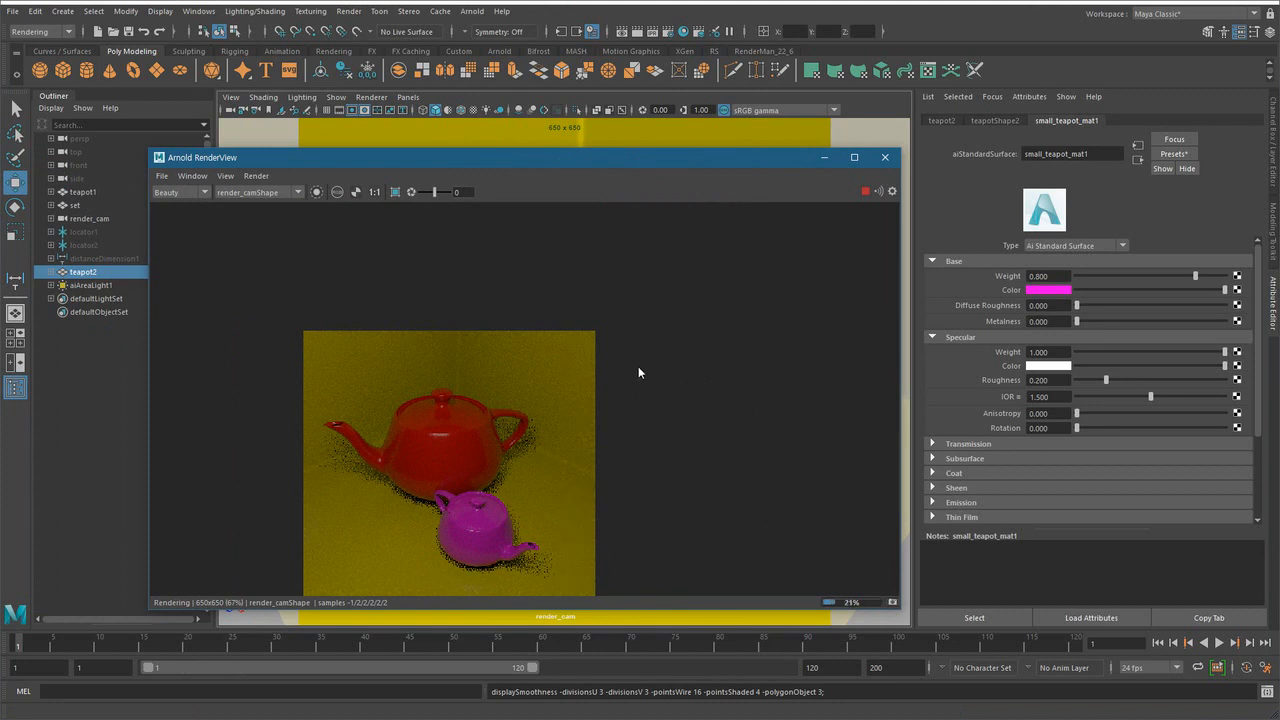
{"action": "left_click", "coordinate": [374, 191]}
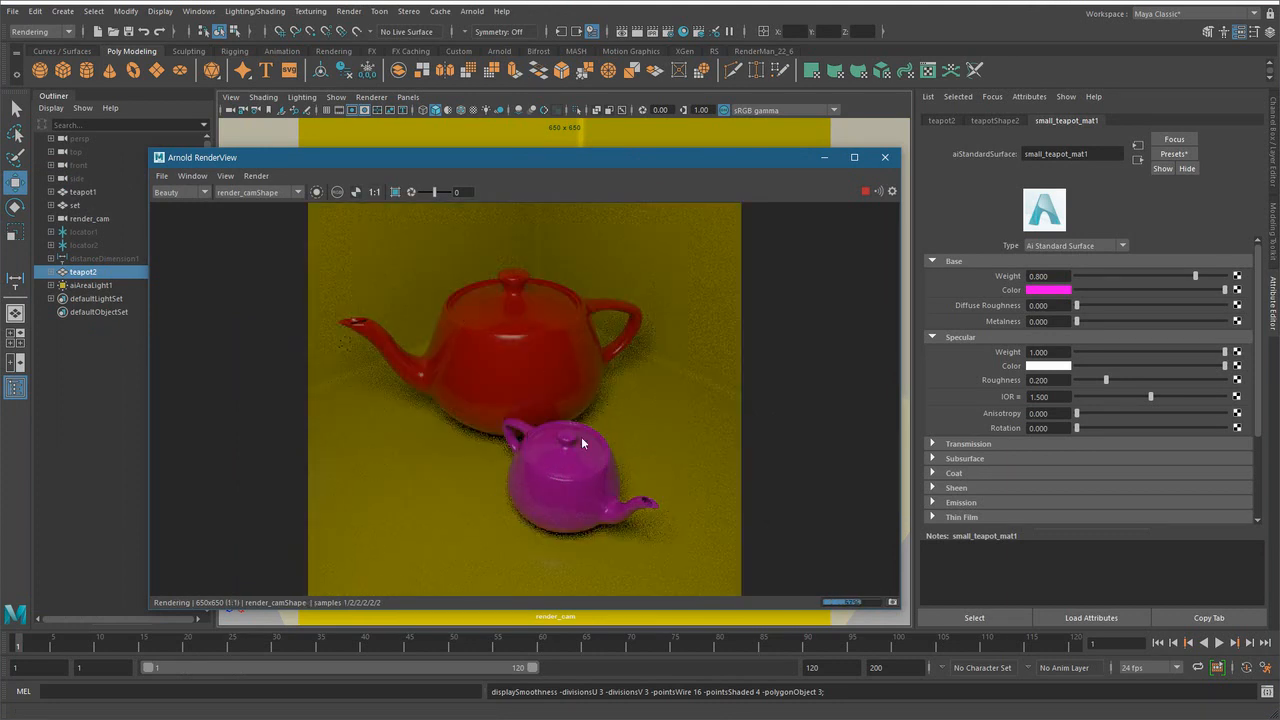
{"action": "scroll", "coordinate": [530, 340], "scroll_direction": "up", "scroll_amount": 1}
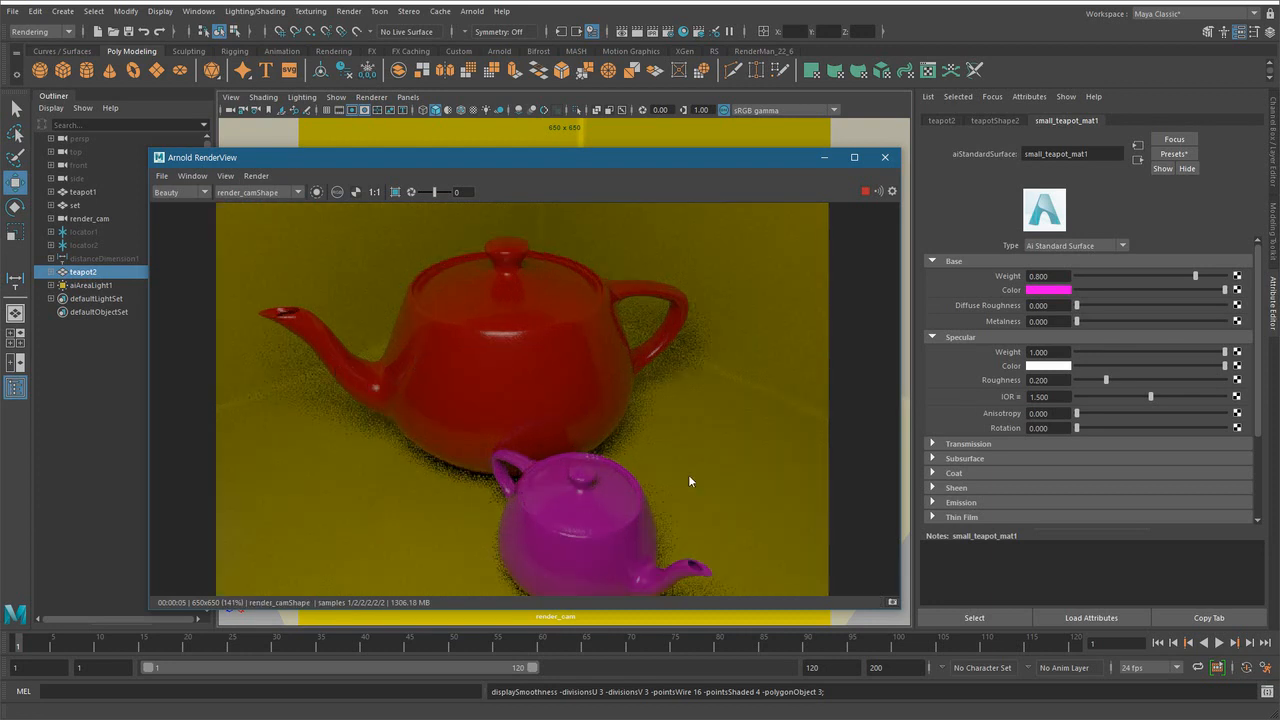
{"action": "scroll", "coordinate": [673, 467], "scroll_direction": "down", "scroll_amount": 1}
{"action": "middle_click_drag", "start_coordinate": [582, 374], "coordinate": [441, 318]}
- Set the Camera (AA) samples to 2 in the Arnold render settings and close them
{"action": "left_click", "coordinate": [667, 31]}
{"action": "left_click", "coordinate": [876, 172]}
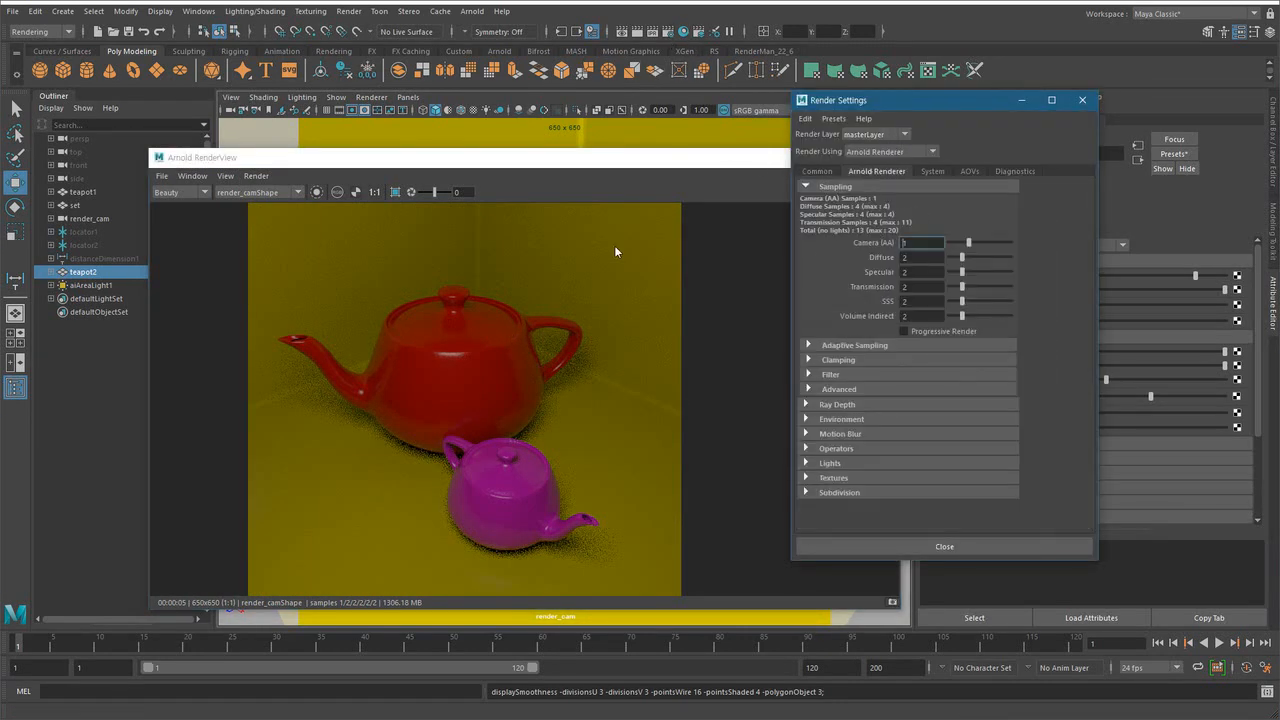
{"action": "left_click_drag", "start_coordinate": [925, 240], "coordinate": [858, 245]}
{"action": "type", "text": "2"}
{"action": "key", "text": "Return"}
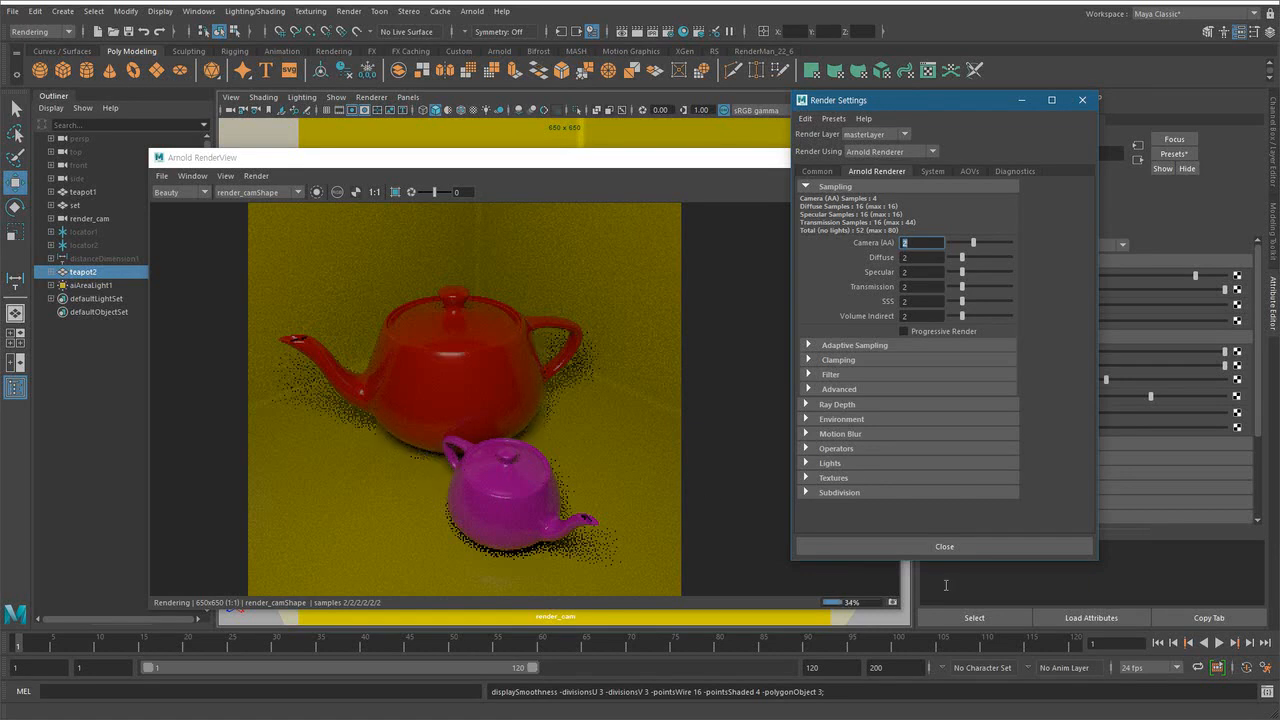
{"action": "left_click", "coordinate": [995, 547]}
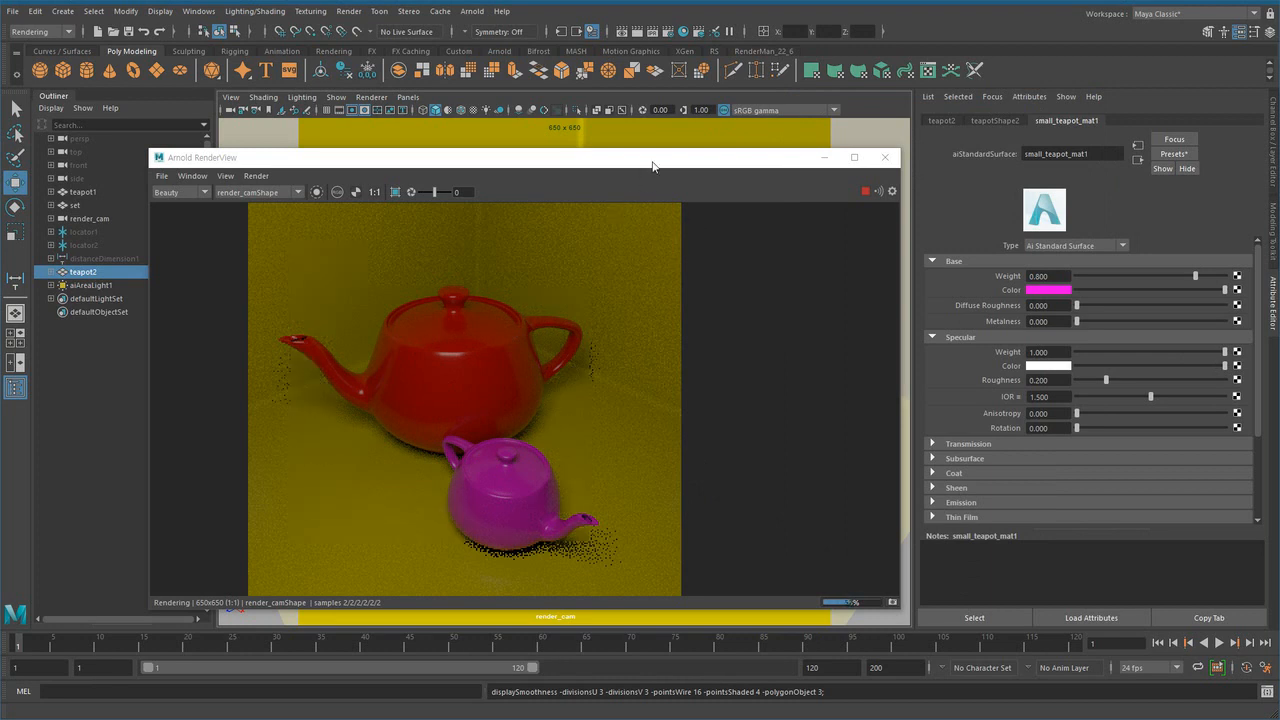
- Move the Arnold RenderView away from the viewport and switch the viewport to the perspective camera
{"action": "left_click_drag", "start_coordinate": [635, 160], "coordinate": [1016, 309]}
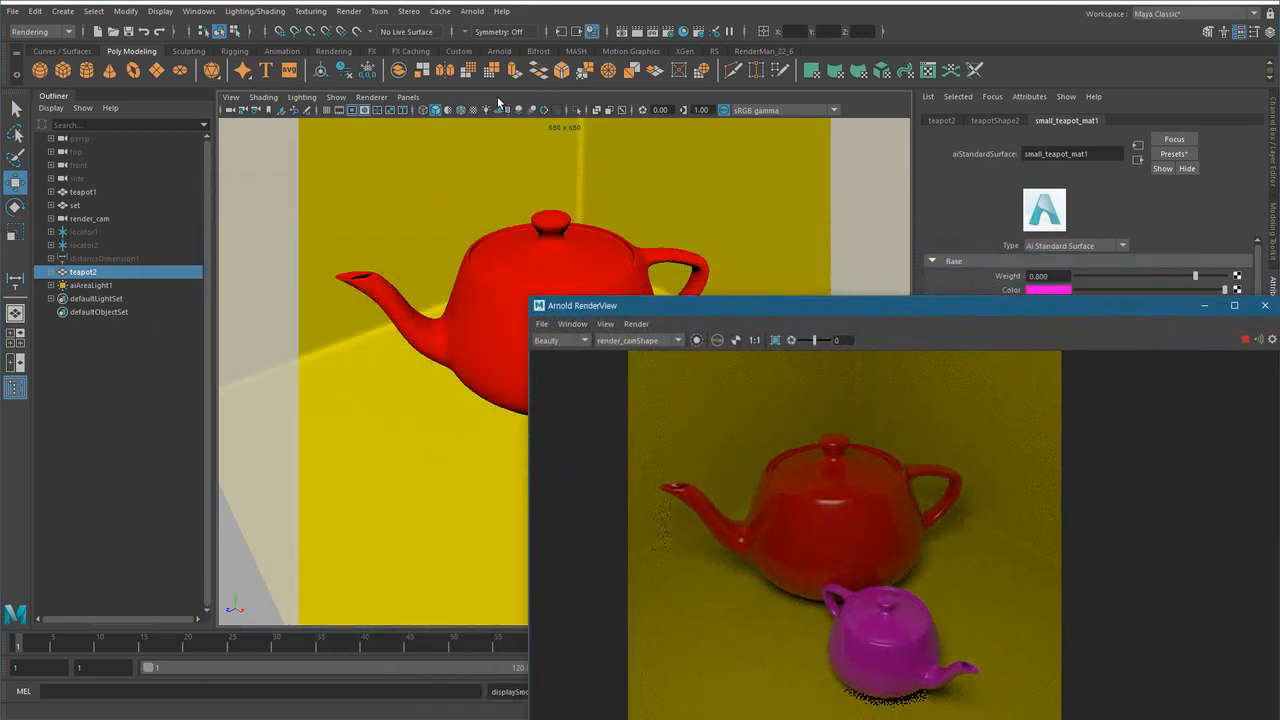
{"action": "key", "text": "space"}
{"action": "left_click_drag", "start_coordinate": [424, 249], "coordinate": [424, 128]}
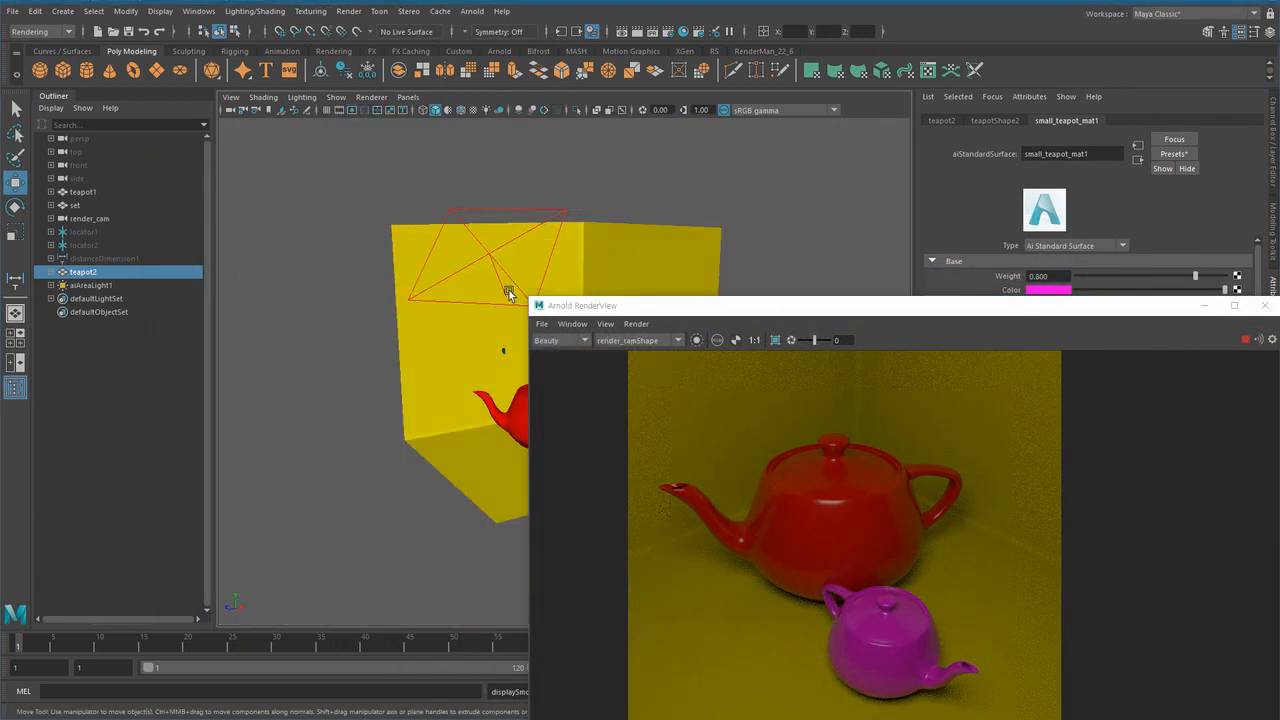
- Select the area light and move it back and upward, farther from the teapots
{"action": "left_click", "coordinate": [490, 243]}
{"action": "left_click", "coordinate": [491, 300]}
{"action": "left_click_drag", "start_coordinate": [491, 309], "coordinate": [348, 334], "text": "alt"}
{"action": "left_click_drag", "start_coordinate": [705, 305], "coordinate": [819, 163]}
{"action": "left_click_drag", "start_coordinate": [370, 380], "coordinate": [420, 383], "text": "alt"}
{"action": "left_click_drag", "start_coordinate": [395, 242], "coordinate": [469, 166]}
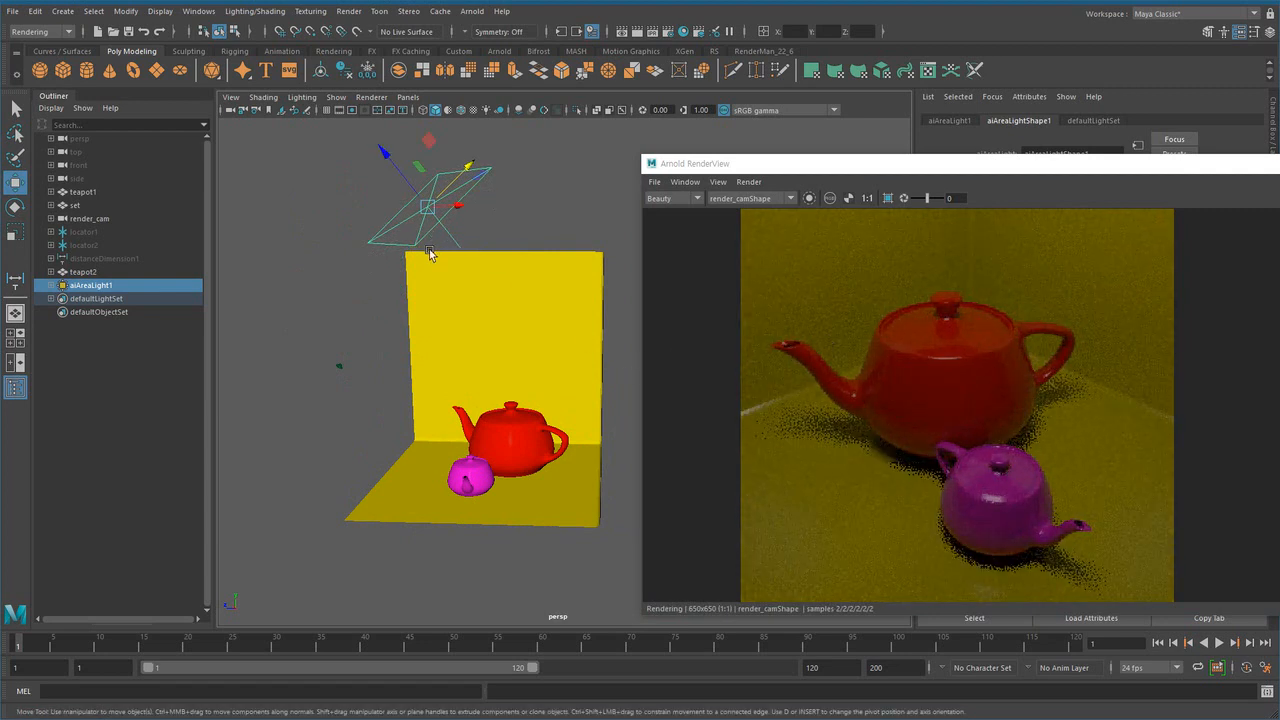
- Rotate the area light so it faces straight down toward the set's floor
{"action": "key", "text": "e"}
{"action": "left_click_drag", "start_coordinate": [416, 234], "coordinate": [414, 221]}
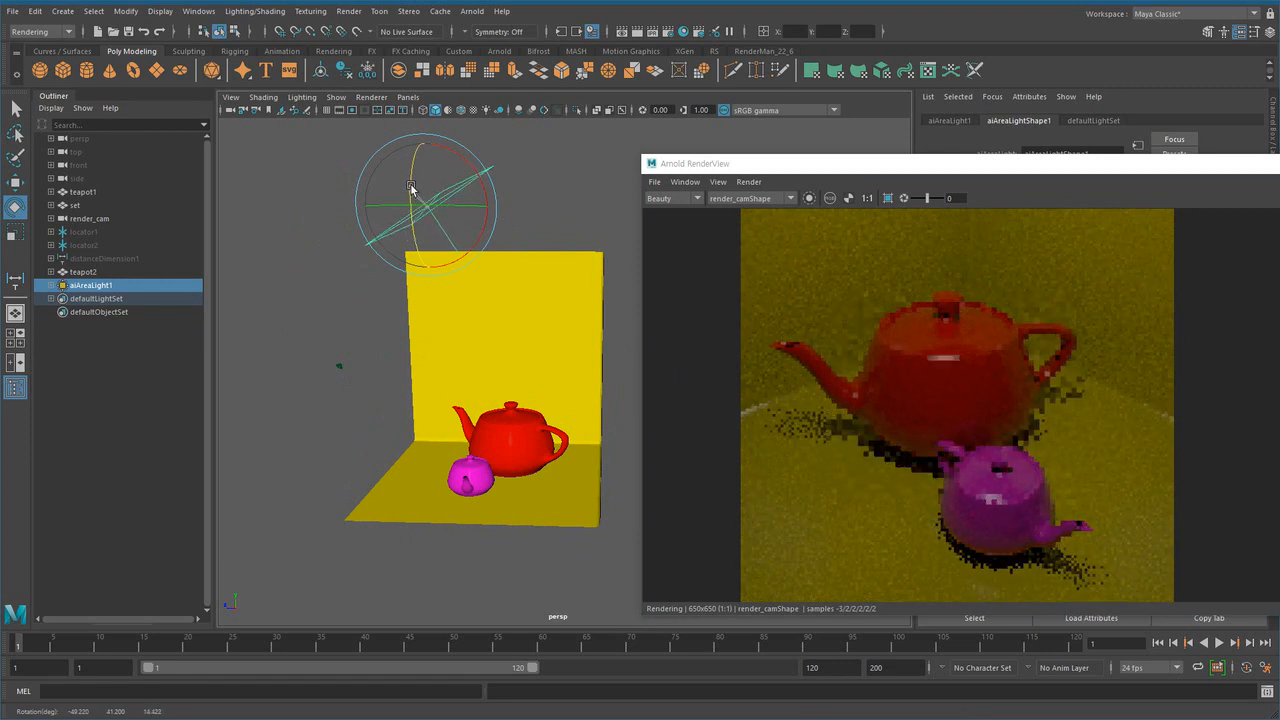
{"action": "left_click_drag", "start_coordinate": [470, 158], "coordinate": [488, 192]}
{"action": "left_click_drag", "start_coordinate": [482, 258], "coordinate": [516, 317], "text": "alt"}
{"action": "left_click_drag", "start_coordinate": [454, 346], "coordinate": [472, 262], "text": "alt"}
- Move the area light so it sits above the teapots near the top of the set walls
{"action": "key", "text": "w"}
{"action": "left_click_drag", "start_coordinate": [496, 380], "coordinate": [537, 443], "text": "alt"}
{"action": "scroll", "coordinate": [523, 436], "scroll_direction": "up", "scroll_amount": 5}
{"action": "left_click_drag", "start_coordinate": [427, 150], "coordinate": [452, 160]}
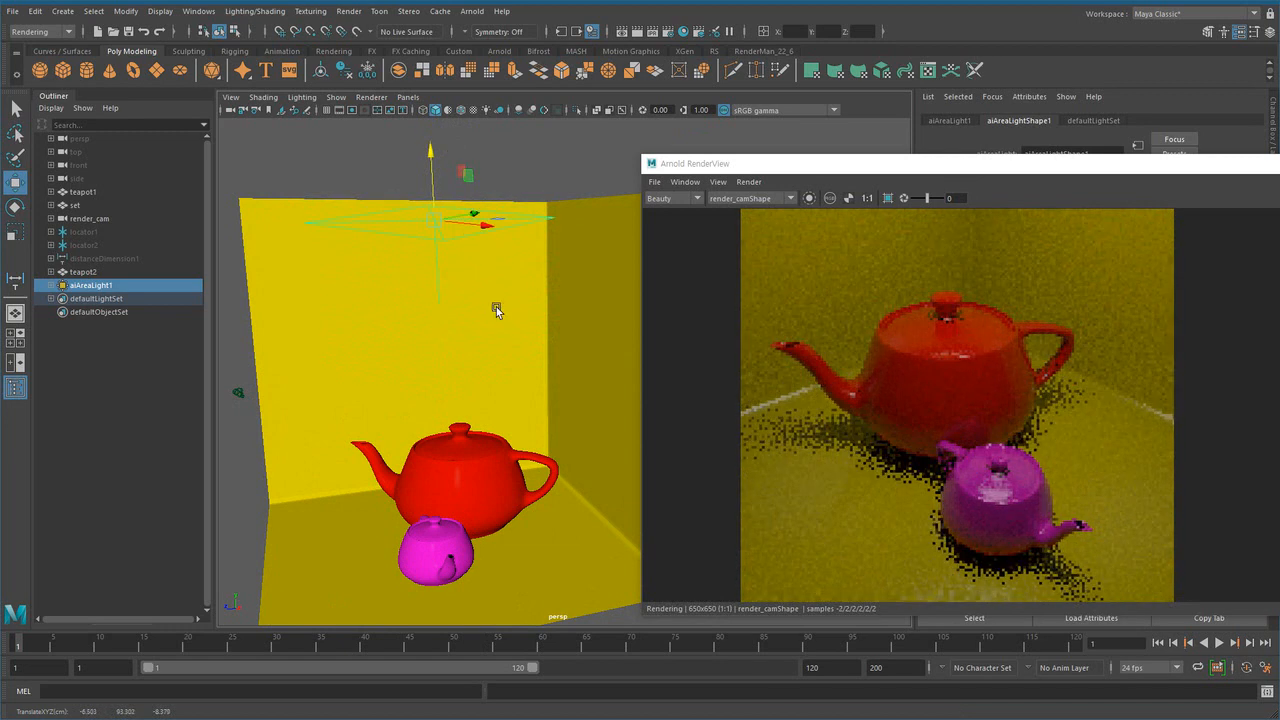
{"action": "left_click_drag", "start_coordinate": [502, 418], "coordinate": [412, 328], "text": "alt"}
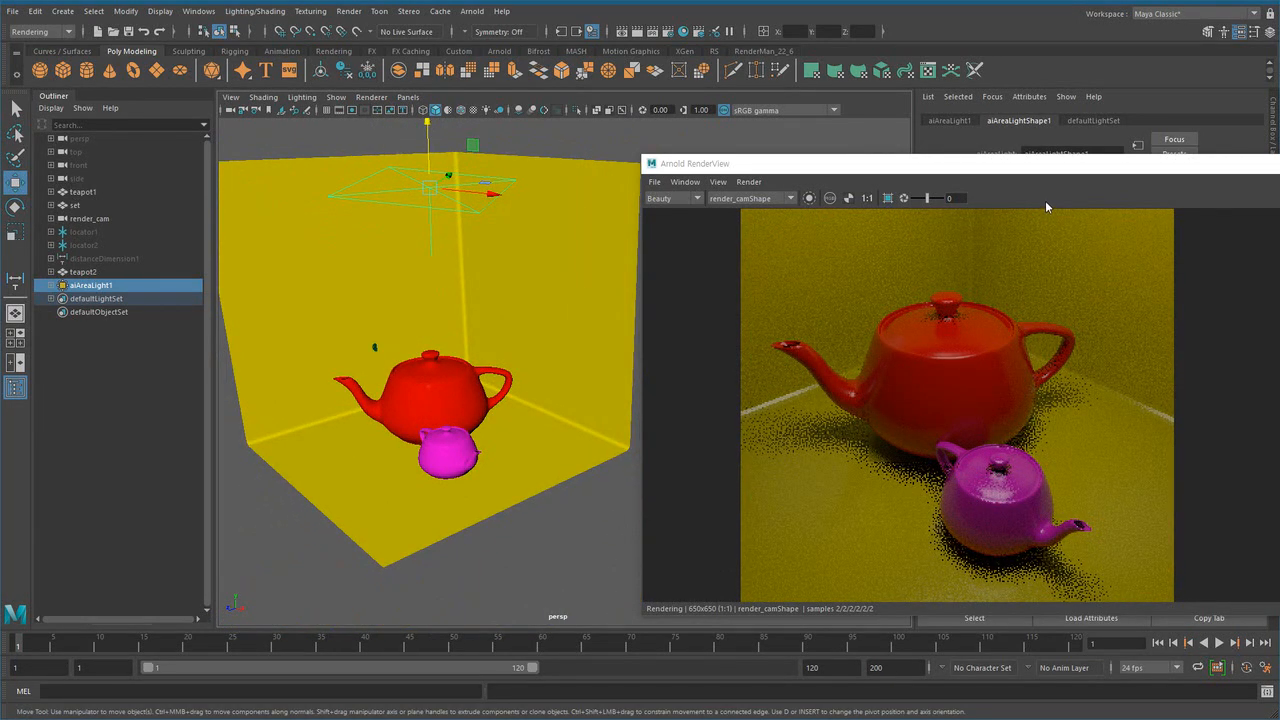
- Set the Arnold RenderView's Save UI Threads option to None
{"action": "left_click_drag", "start_coordinate": [1006, 165], "coordinate": [880, 132]}
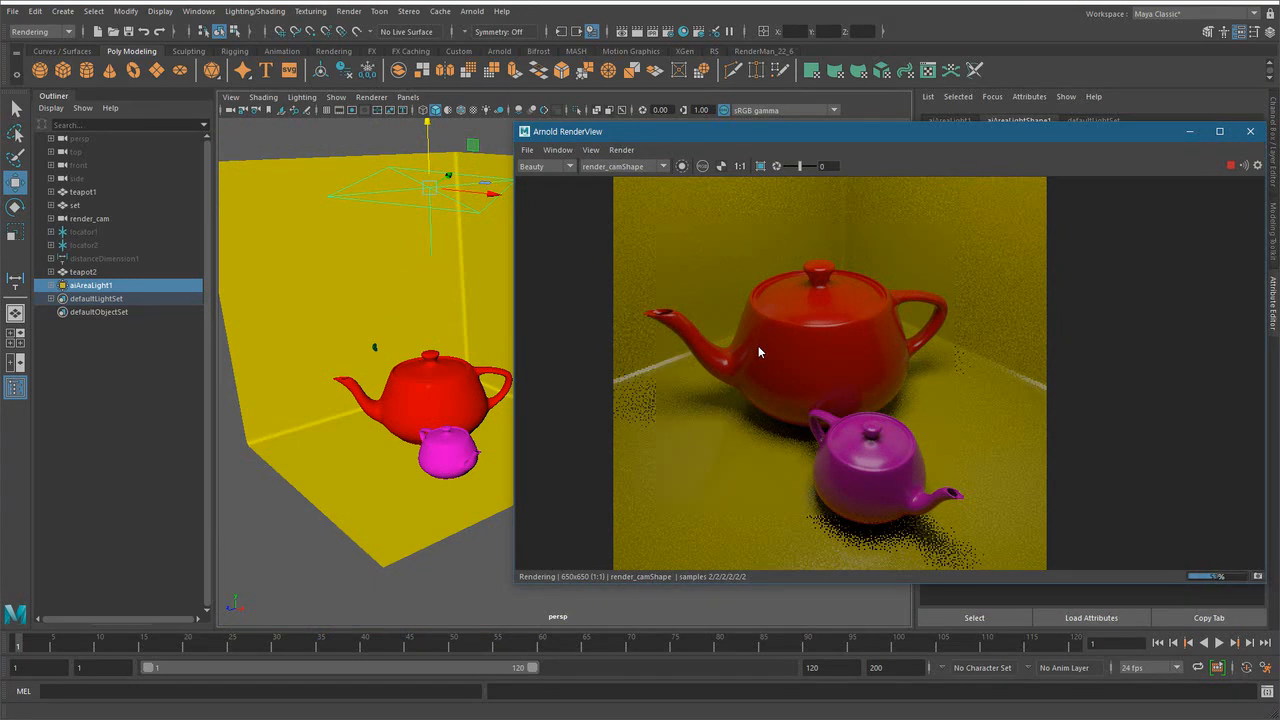
{"action": "left_click", "coordinate": [622, 151]}
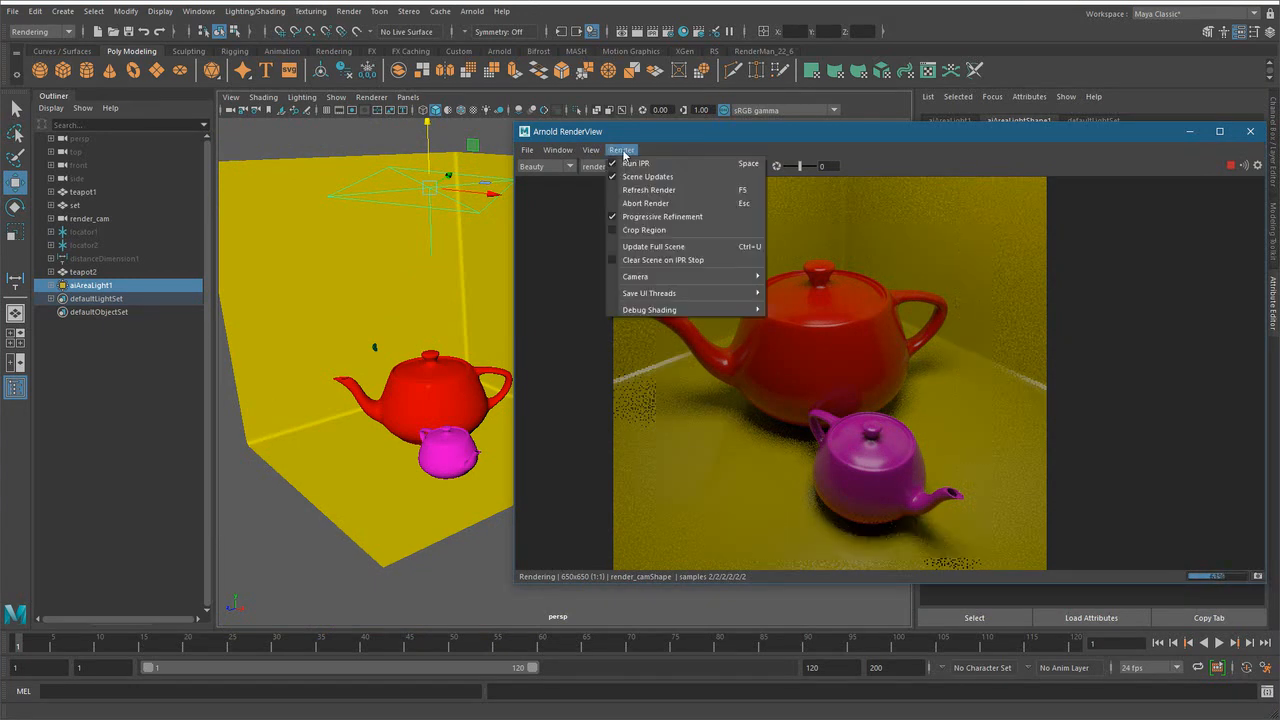
{"action": "mouse_move", "coordinate": [670, 294]}
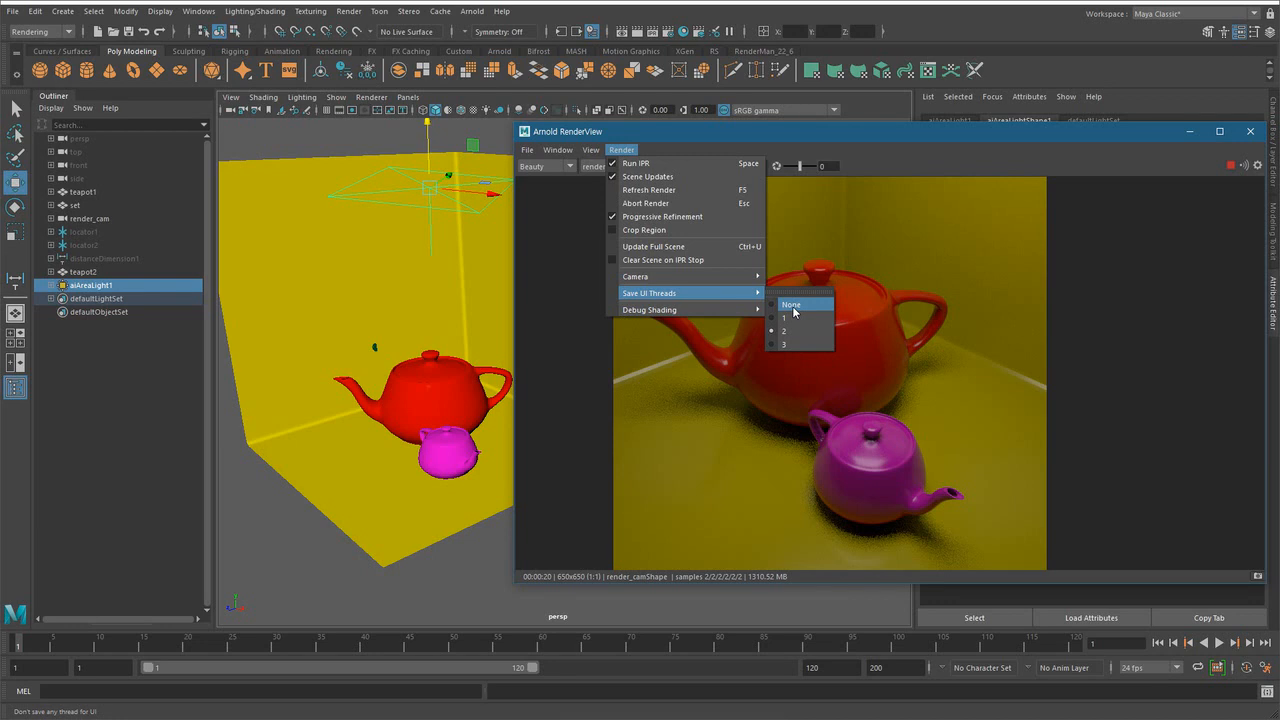
{"action": "left_click", "coordinate": [793, 308]}
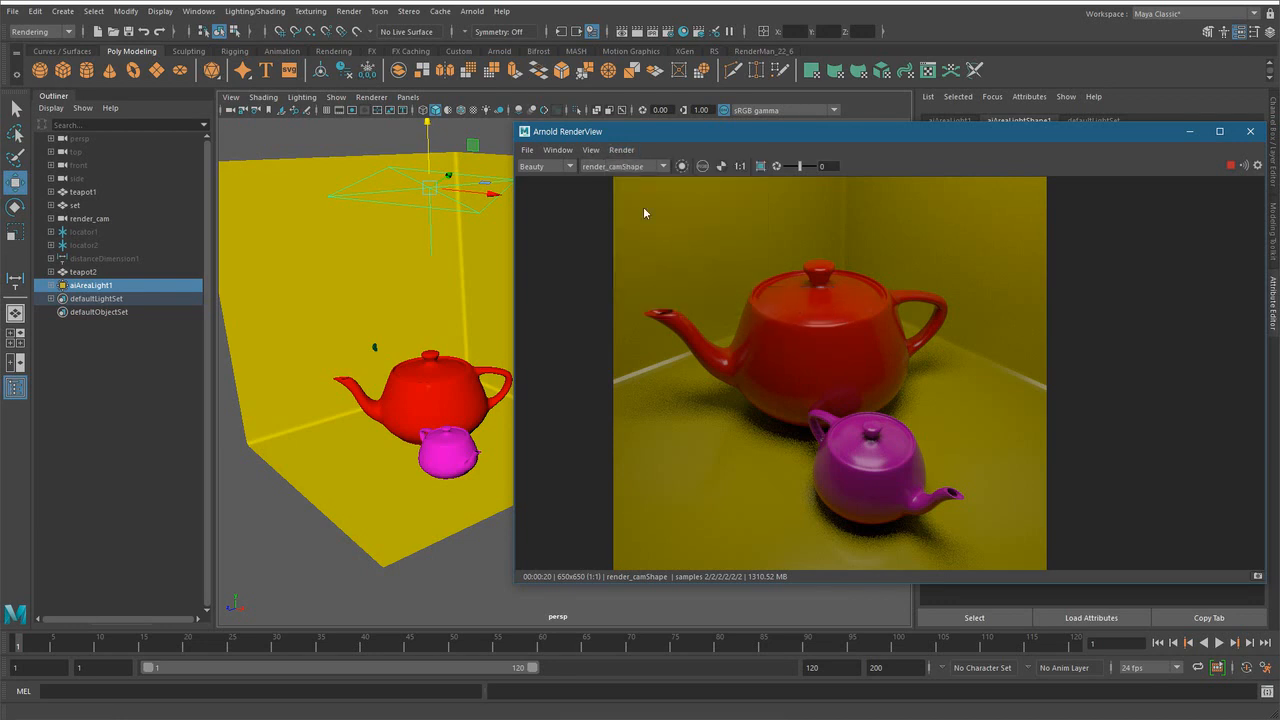
{"action": "left_click", "coordinate": [621, 149]}
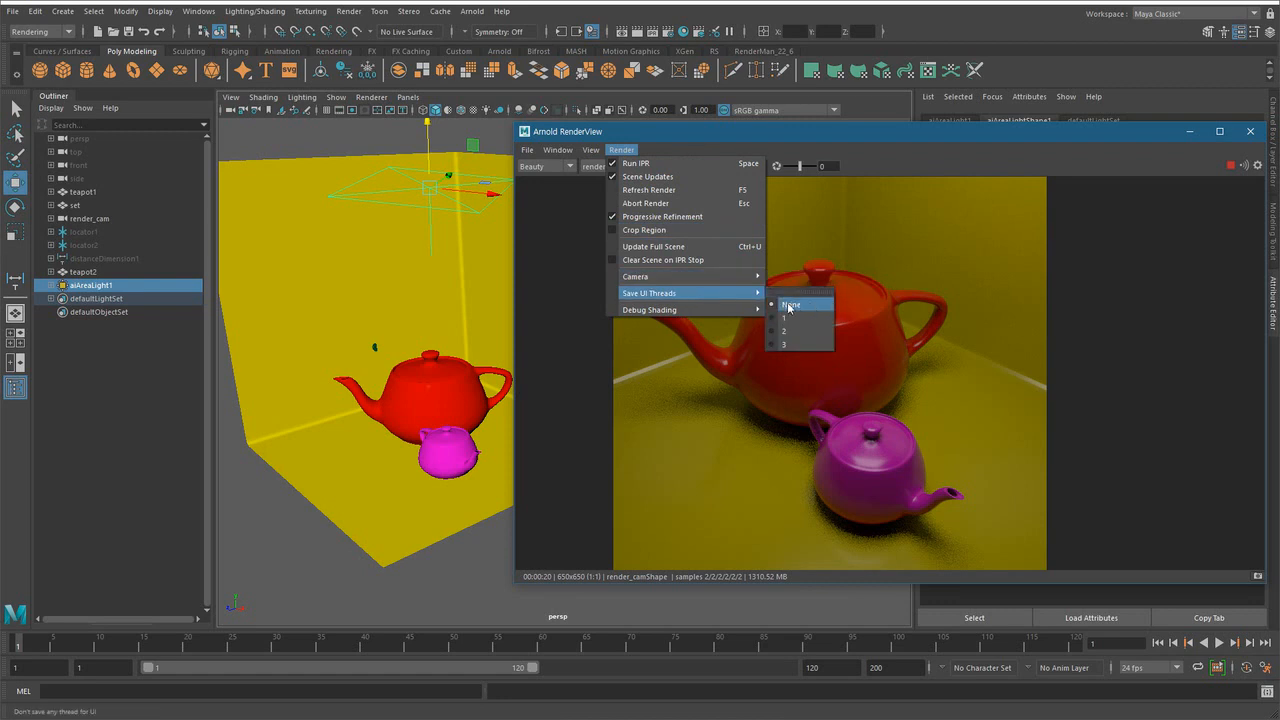
{"action": "left_click", "coordinate": [852, 138]}
- Uncover the area light in the viewport and shift it slightly sideways above the teapots
{"action": "left_click_drag", "start_coordinate": [852, 138], "coordinate": [704, 268]}
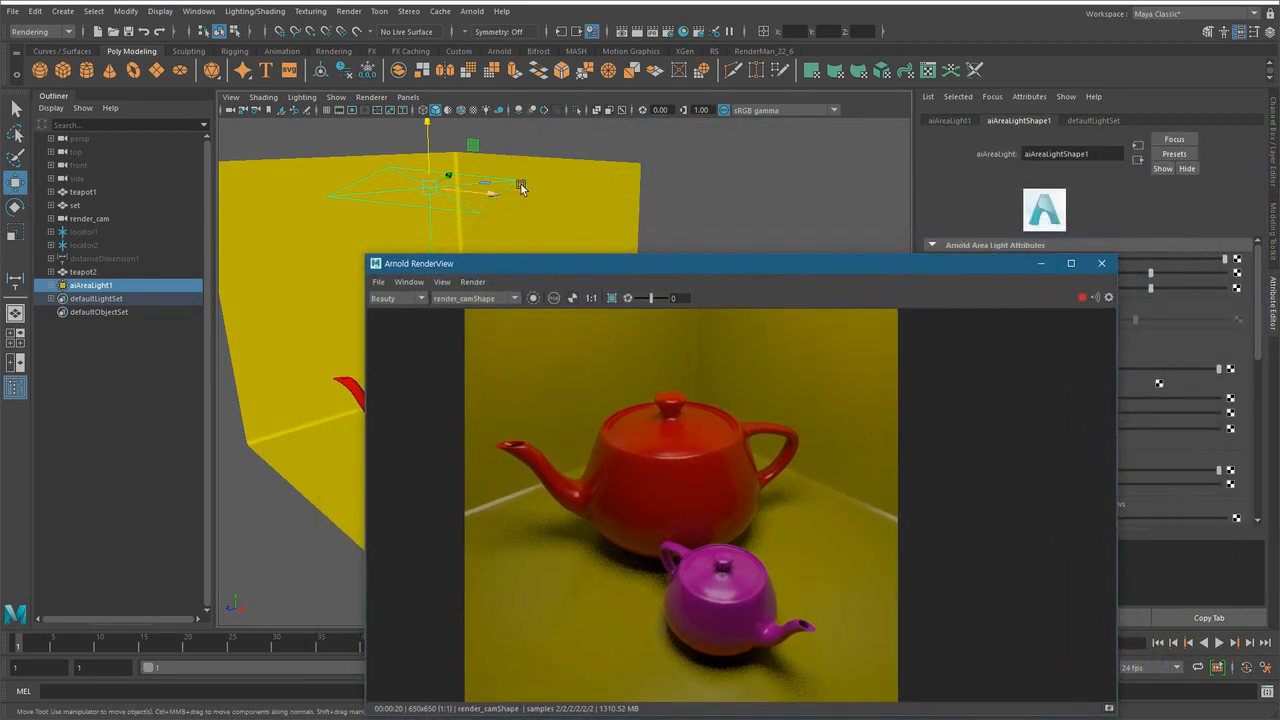
{"action": "left_click_drag", "start_coordinate": [481, 186], "coordinate": [506, 200]}
{"action": "mouse_move", "coordinate": [440, 152]}
{"action": "left_mouse_down"}
{"action": "mouse_move", "coordinate": [448, 234]}
{"action": "mouse_move", "coordinate": [448, 152]}
{"action": "left_mouse_up"}
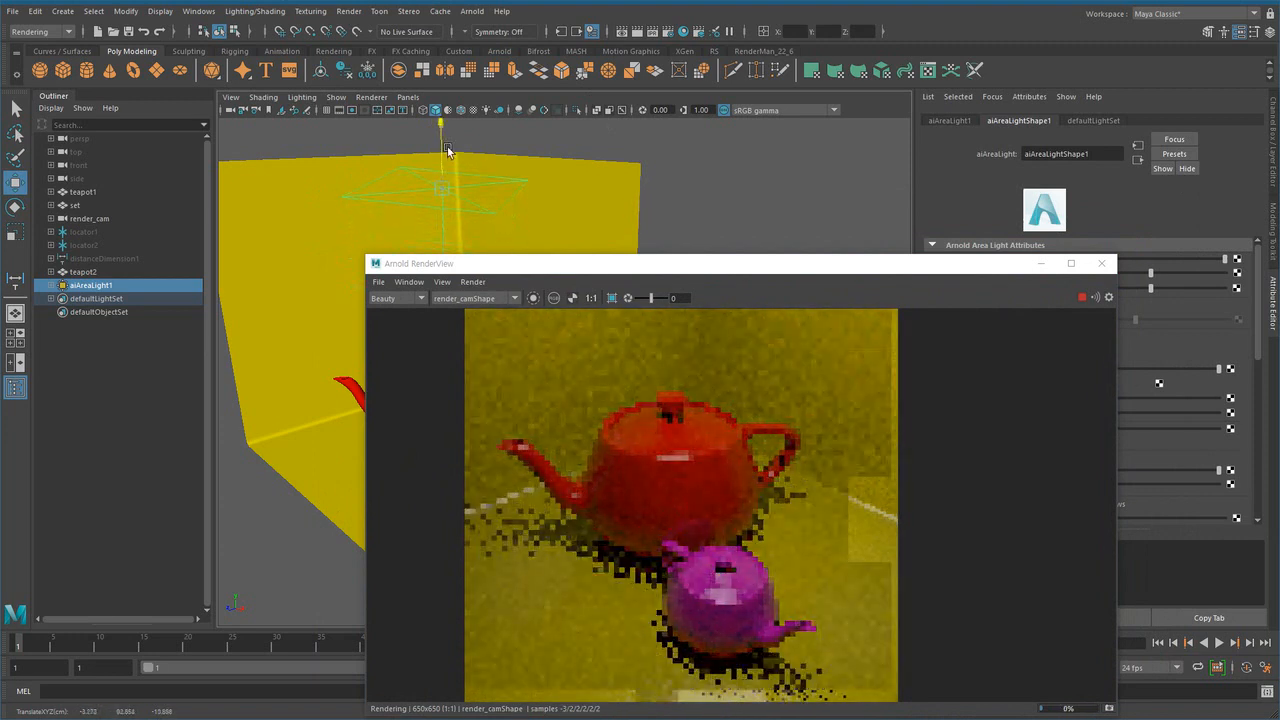
- Try an intensity of 5000 on the area light and restore it to 8000
{"action": "left_click_drag", "start_coordinate": [786, 265], "coordinate": [656, 230]}
{"action": "double_click", "coordinate": [1054, 274]}
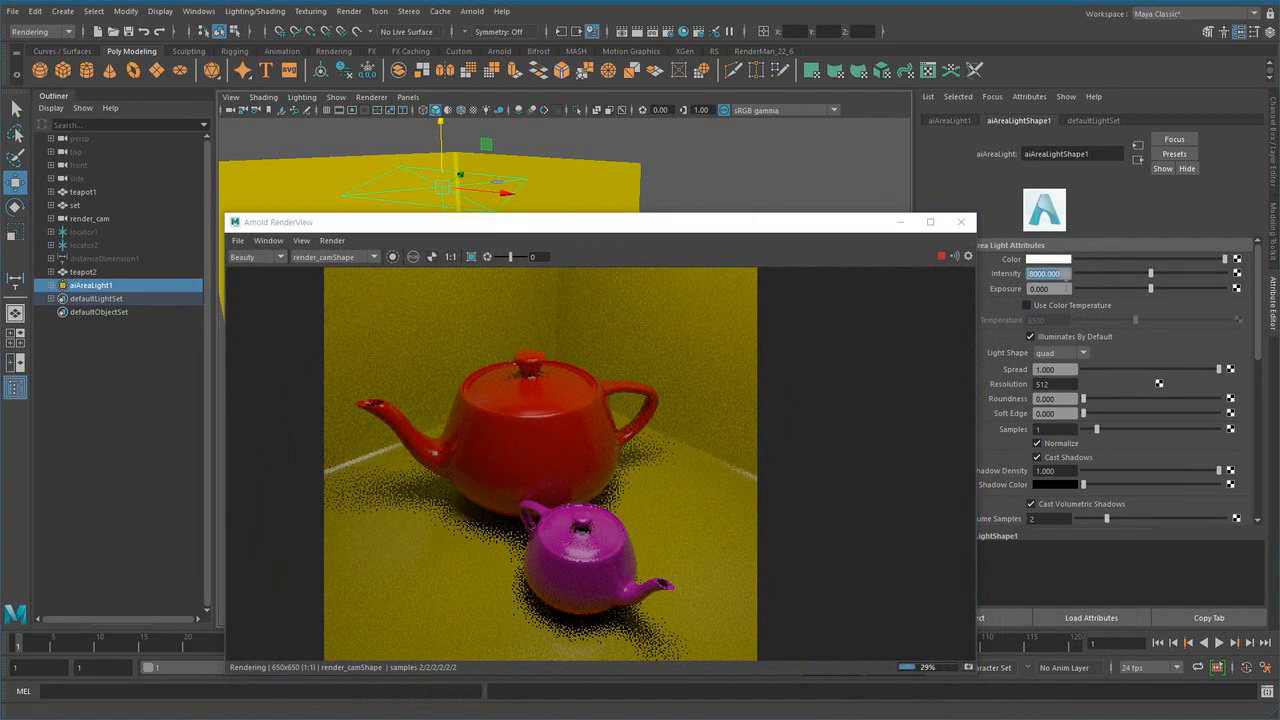
{"action": "type", "text": "5000"}
{"action": "key", "text": "Return"}
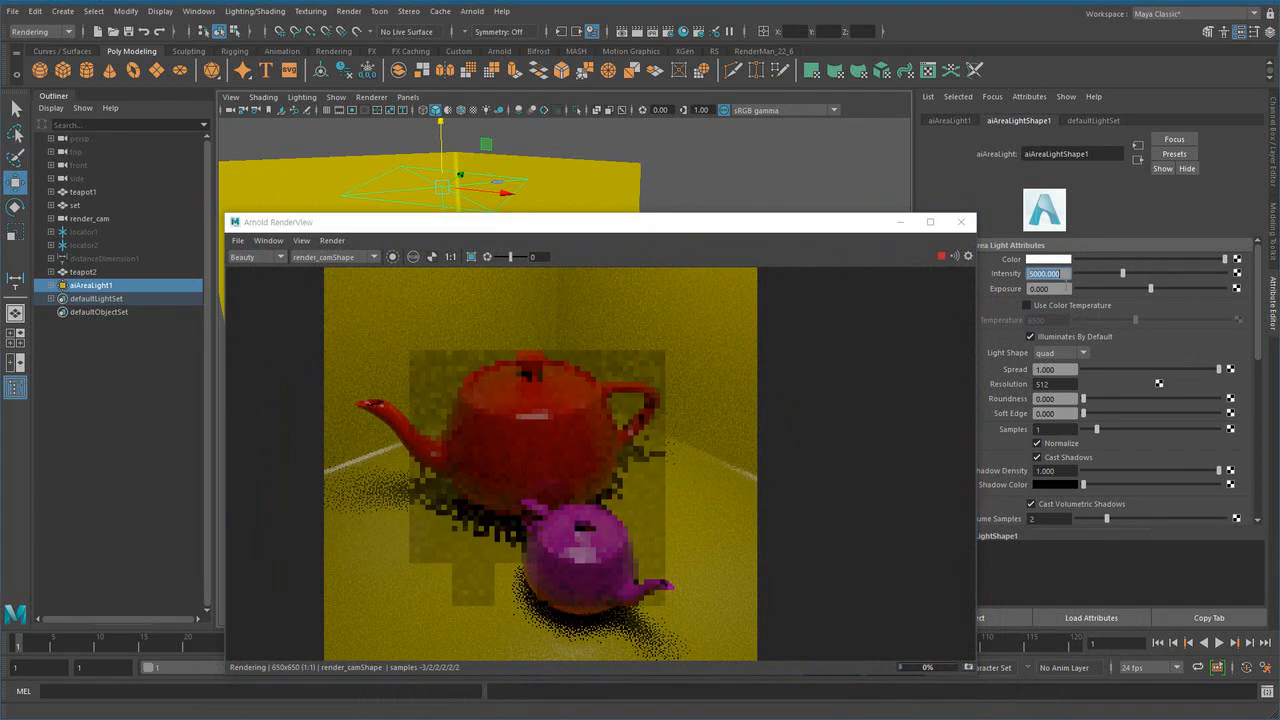
{"action": "type", "text": "8000"}
{"action": "key", "text": "Return"}
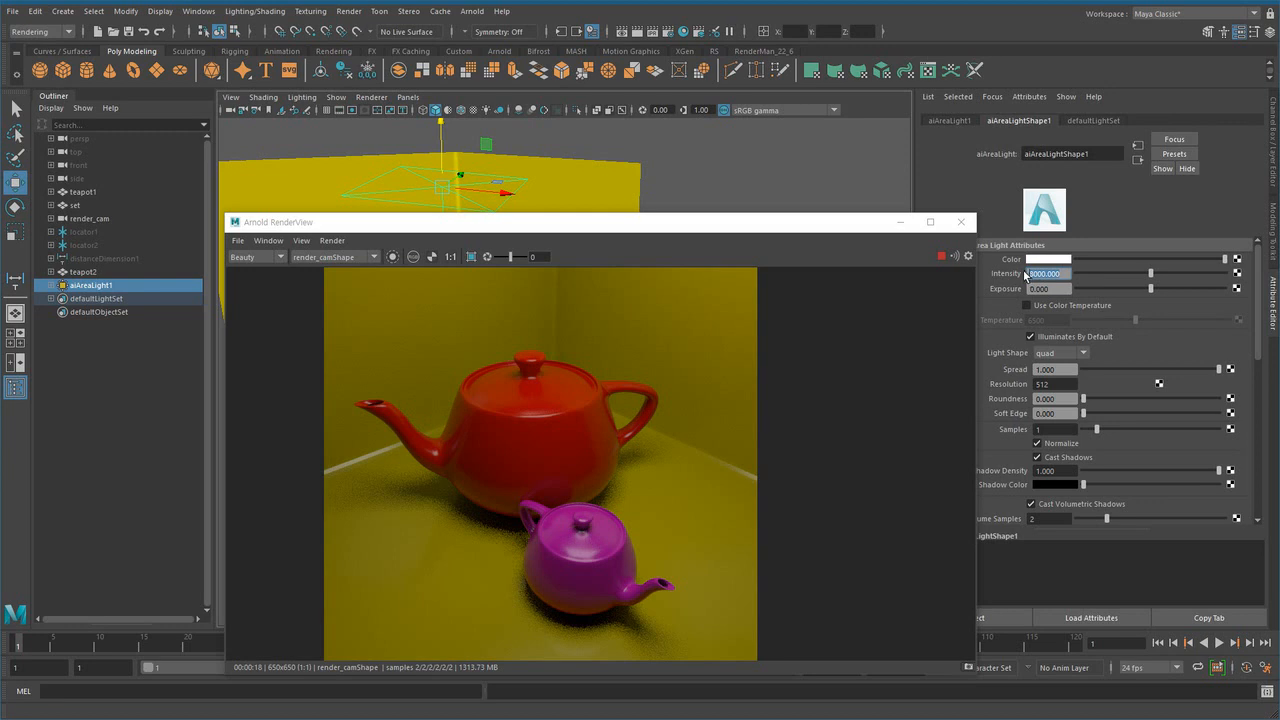
- Set the Arnold RenderView's Save UI Threads option to 2
{"action": "left_click", "coordinate": [332, 240]}
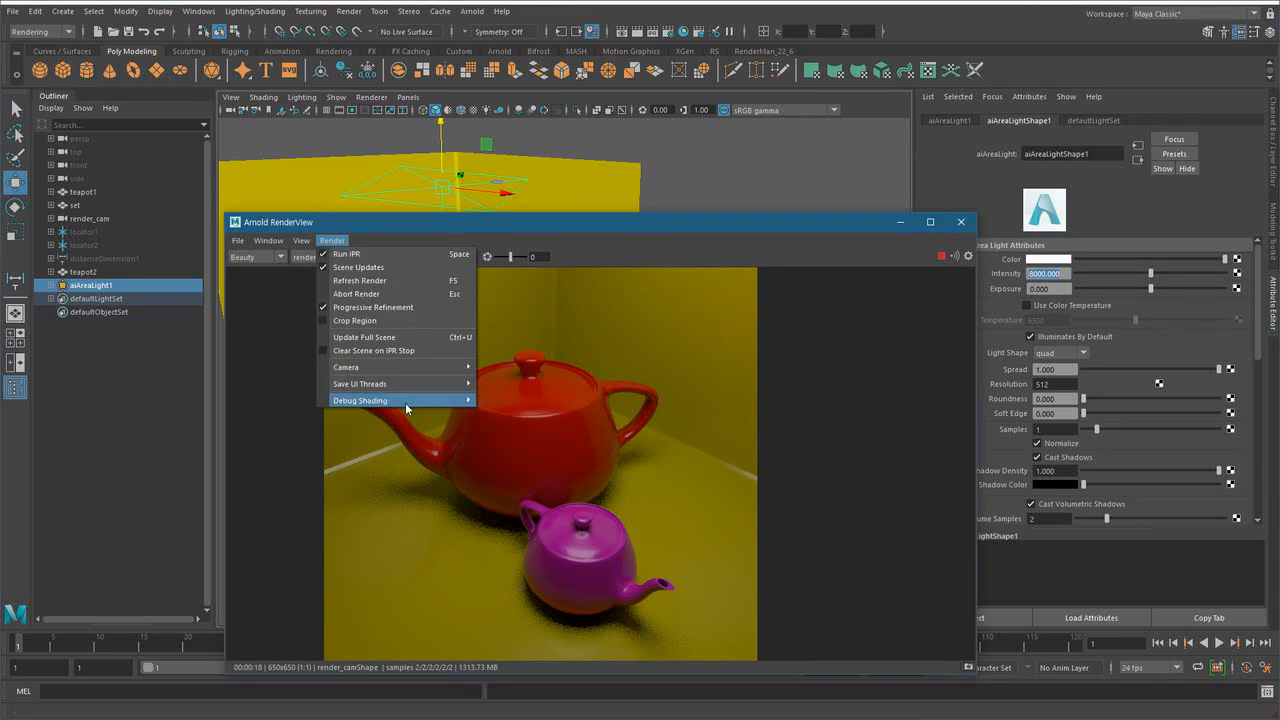
{"action": "mouse_move", "coordinate": [350, 389]}
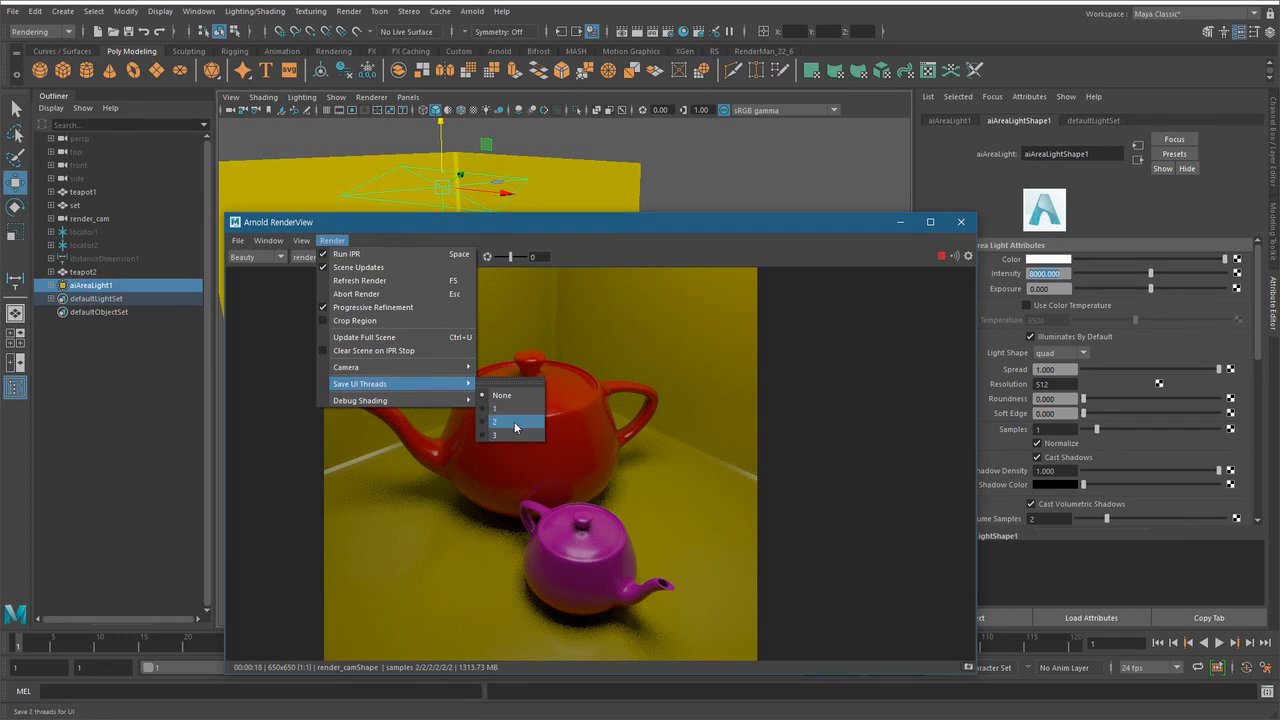
{"action": "left_click", "coordinate": [516, 427]}
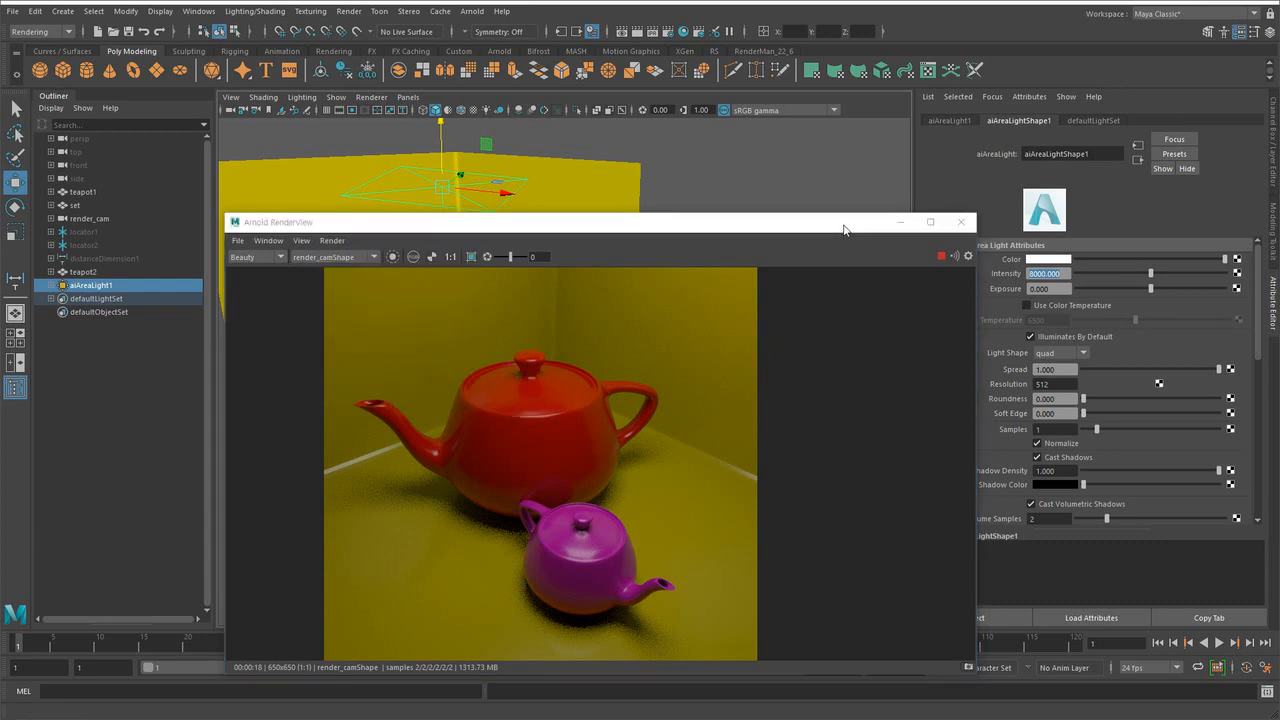
- Raise the area light's intensity to 16000, keeping its attributes clear of the Arnold RenderView
{"action": "left_click_drag", "start_coordinate": [869, 225], "coordinate": [813, 259]}
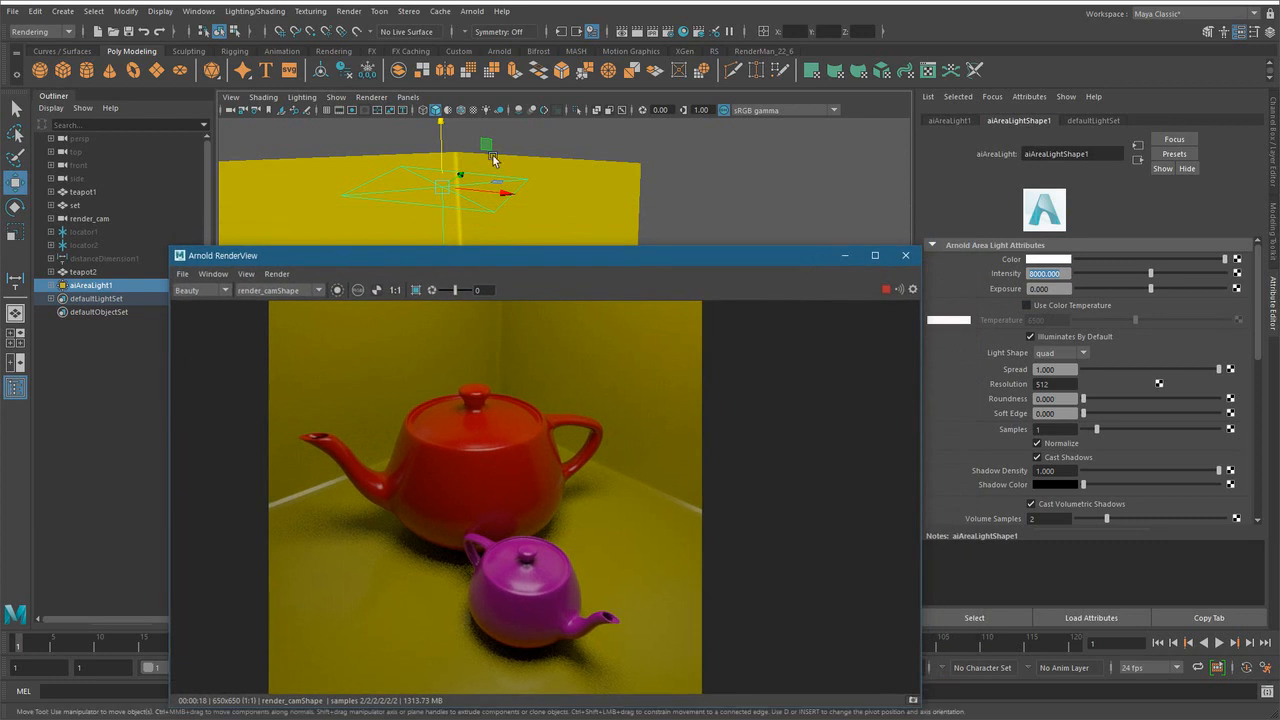
{"action": "left_click_drag", "start_coordinate": [1062, 274], "coordinate": [986, 274]}
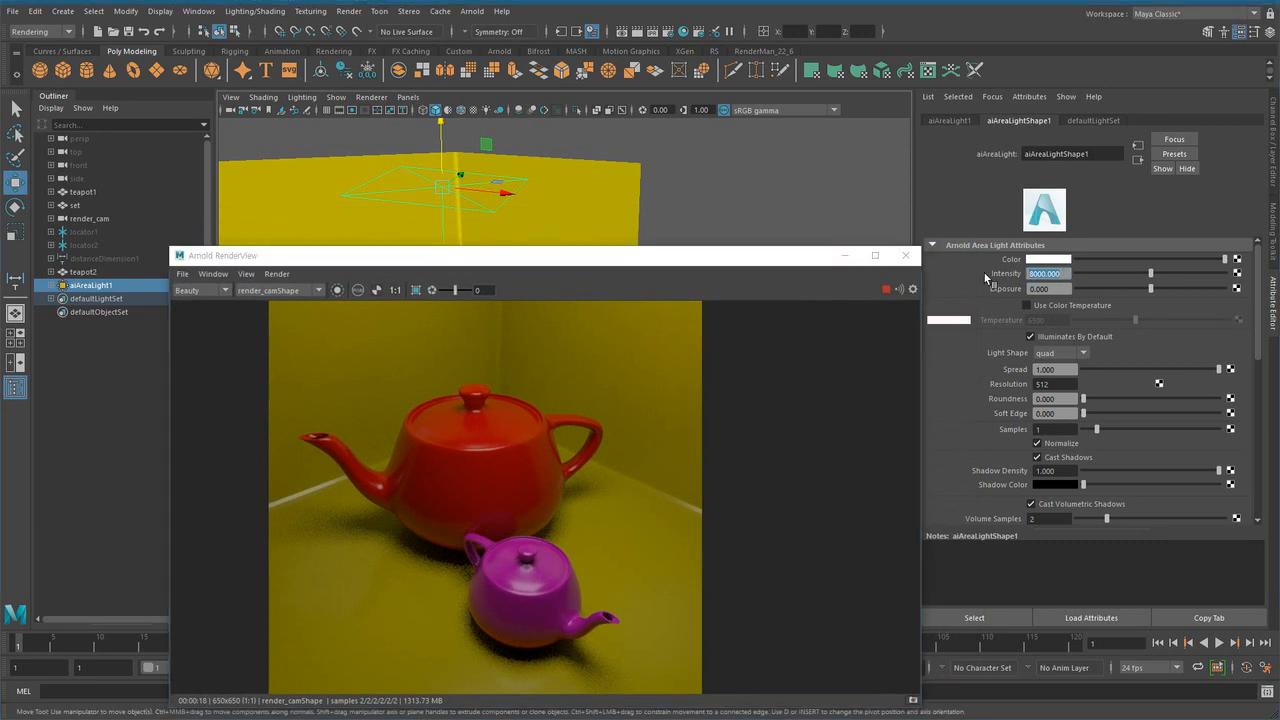
{"action": "type", "text": "16000"}
{"action": "key", "text": "Return"}
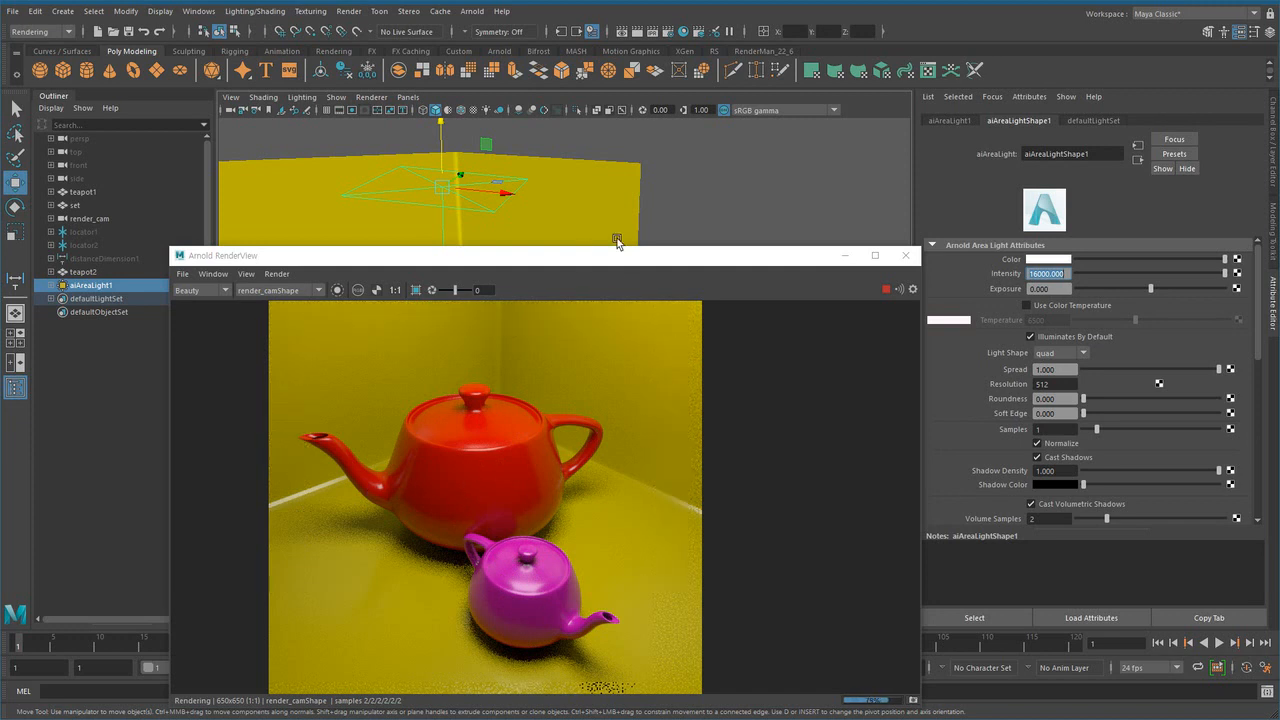
- Select the large teapot and show its material, teapot_mat1, beside the Arnold RenderView
{"action": "left_click_drag", "start_coordinate": [634, 255], "coordinate": [564, 465]}
{"action": "left_click", "coordinate": [424, 421]}
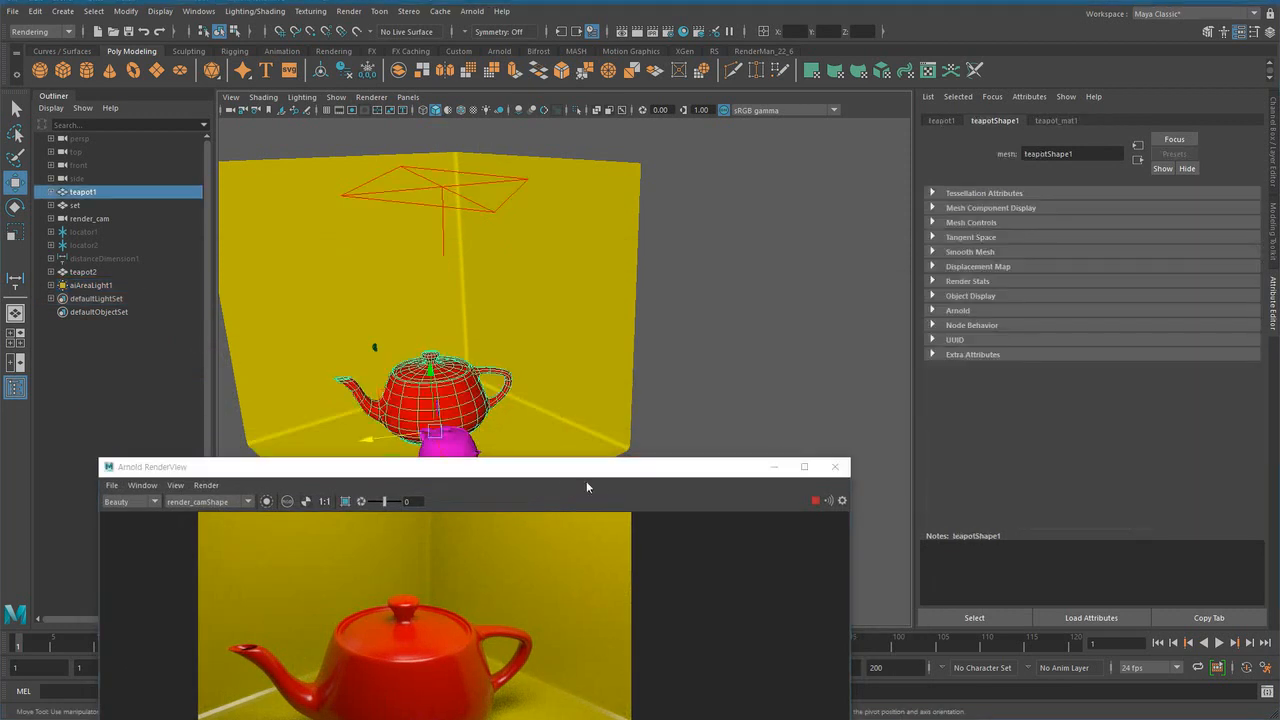
{"action": "left_click", "coordinate": [1060, 121]}
{"action": "left_click_drag", "start_coordinate": [706, 466], "coordinate": [744, 150]}
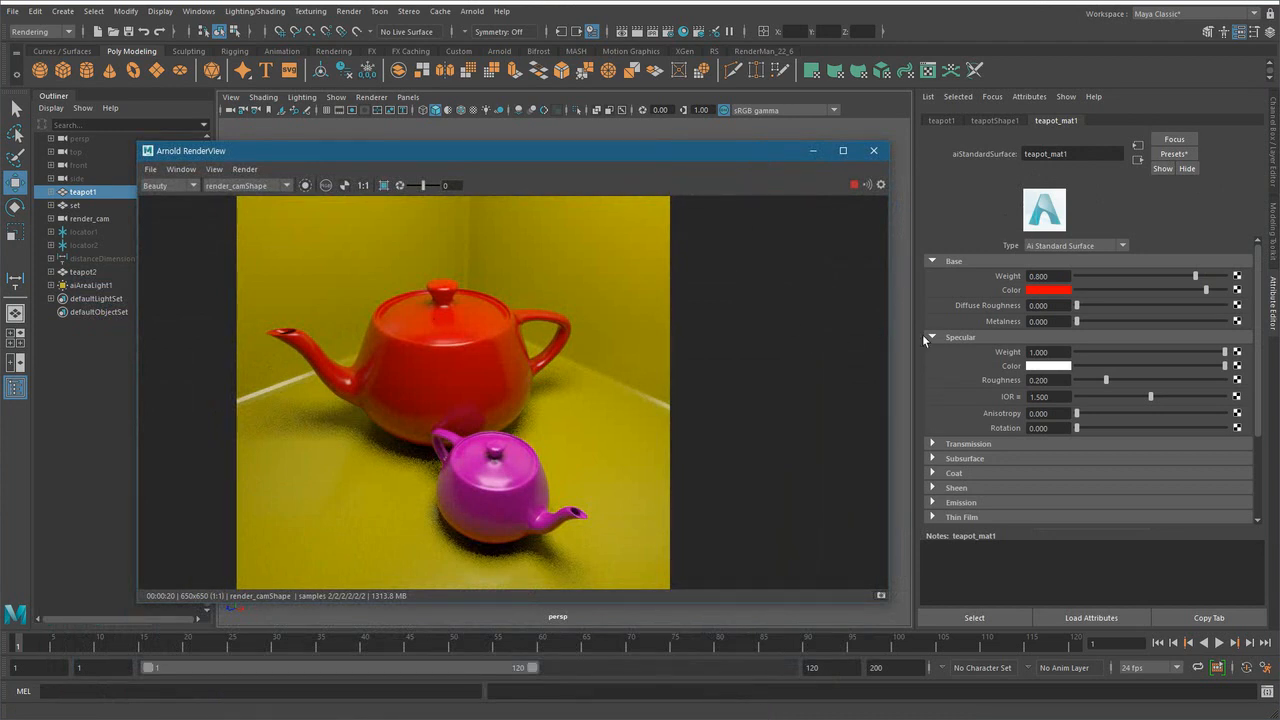
- Try yellow and pink as the base color of the large teapot's material, teapot_mat1, and restore the red
{"action": "left_click", "coordinate": [1050, 291]}
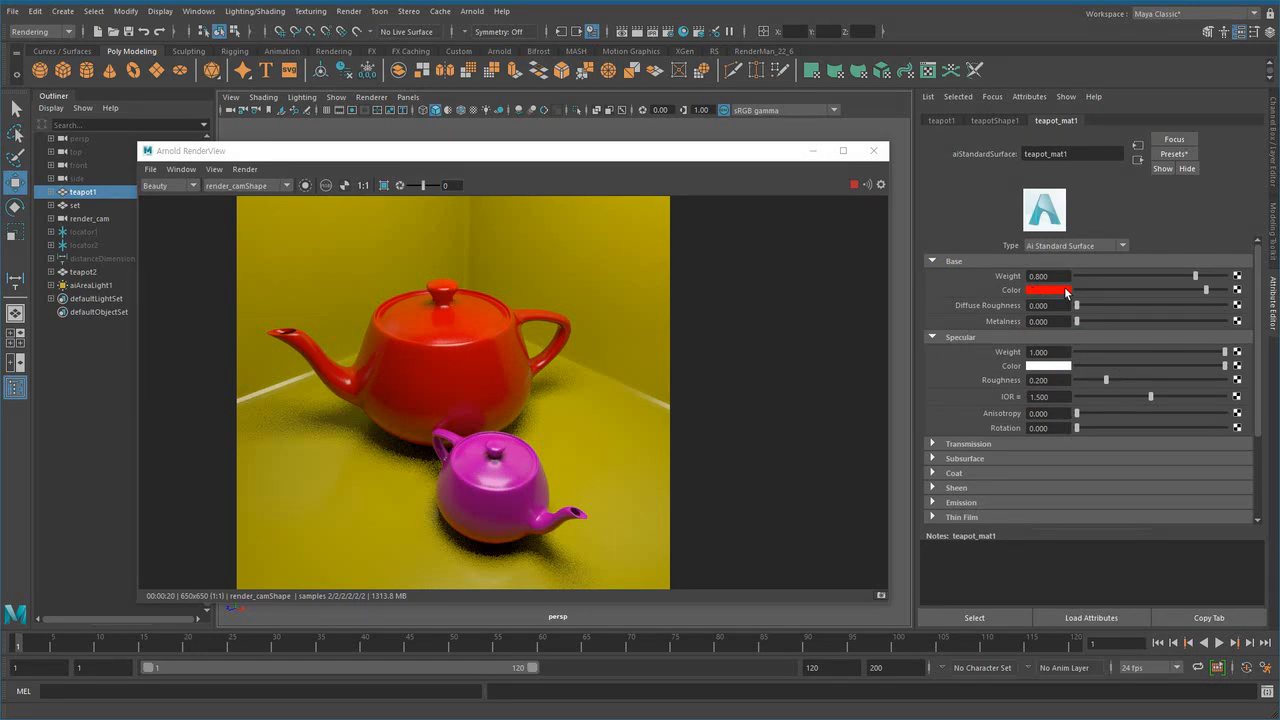
{"action": "left_click", "coordinate": [1066, 291]}
{"action": "left_click_drag", "start_coordinate": [546, 198], "coordinate": [1018, 226]}
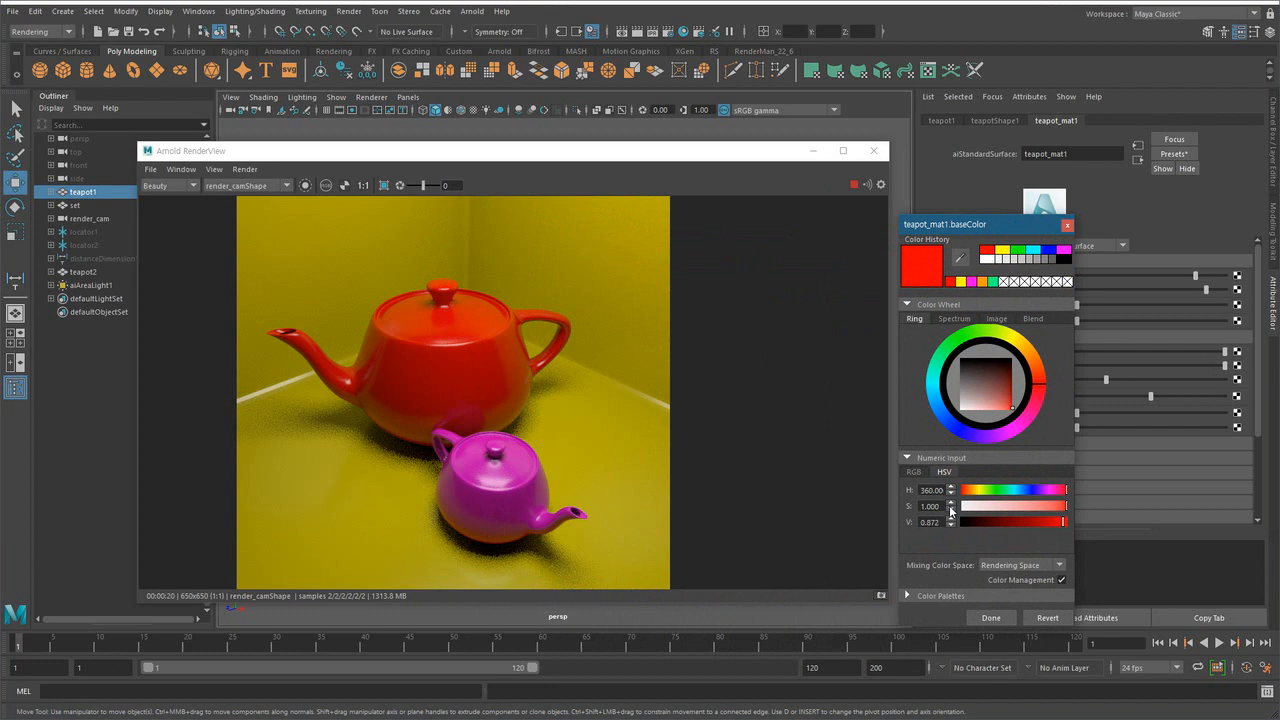
{"action": "left_click_drag", "start_coordinate": [1006, 234], "coordinate": [928, 224]}
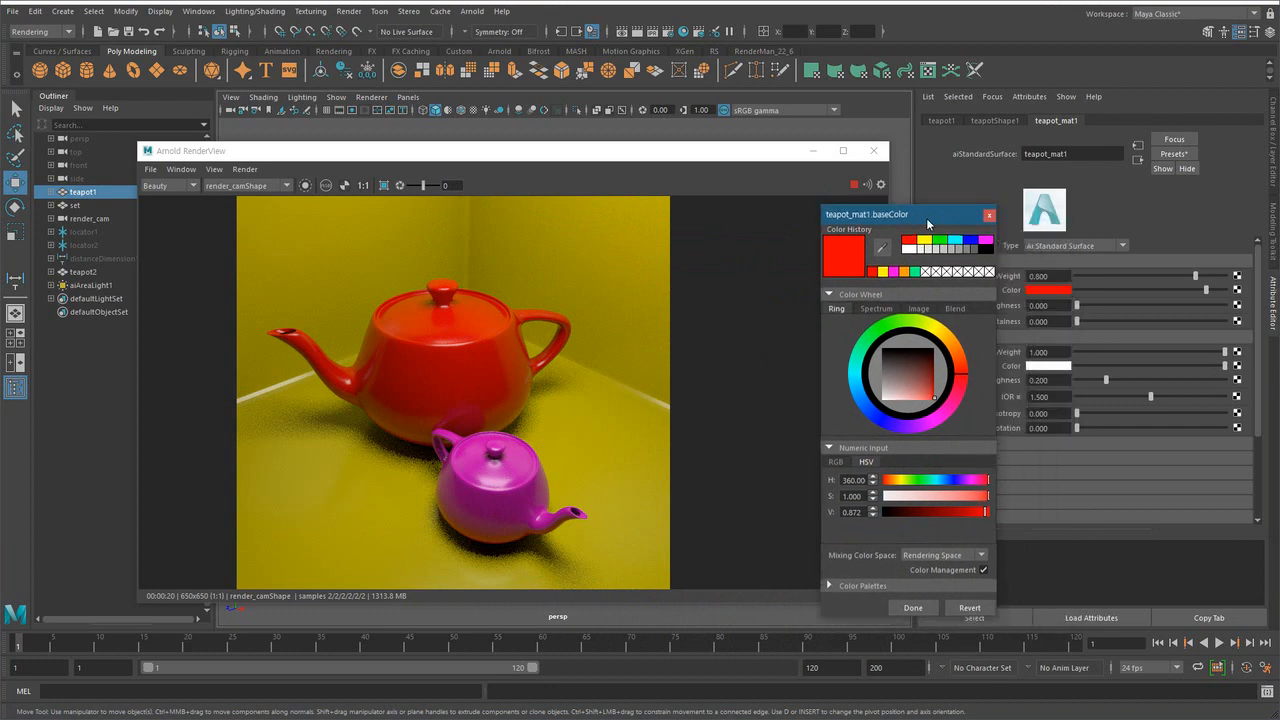
{"action": "left_click", "coordinate": [944, 331]}
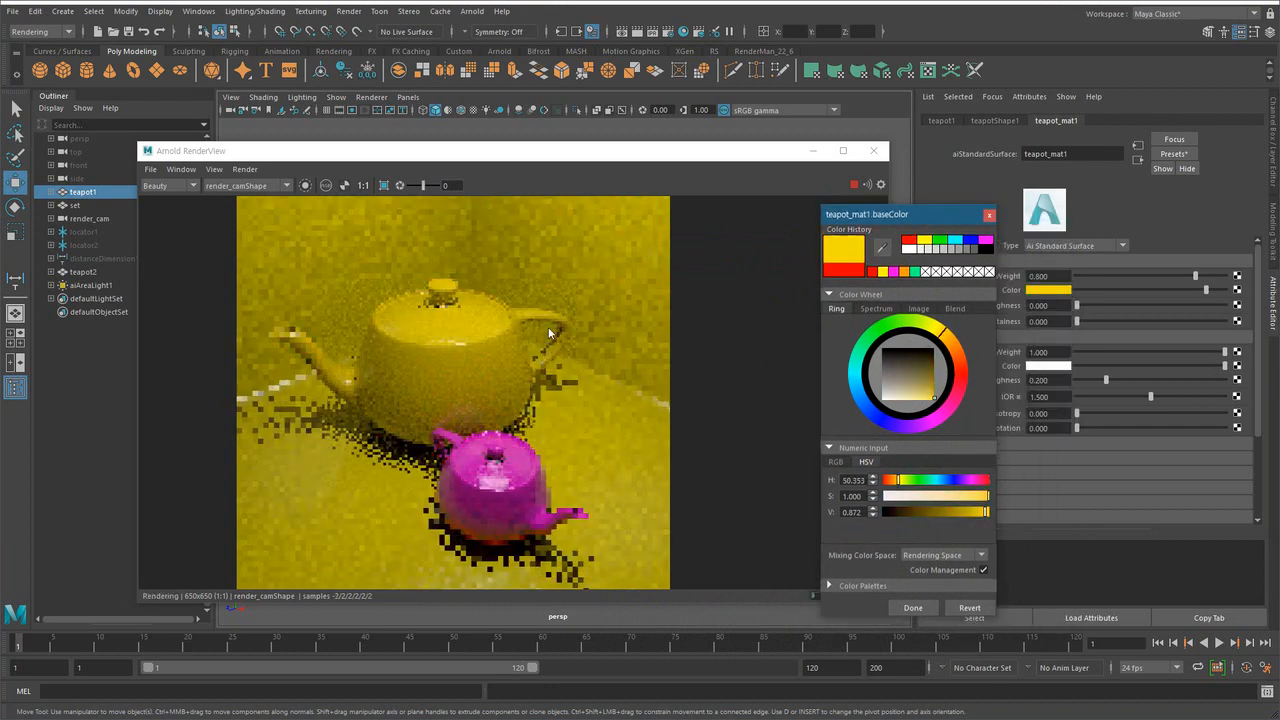
{"action": "left_click", "coordinate": [915, 328]}
{"action": "left_click_drag", "start_coordinate": [915, 328], "coordinate": [969, 396]}
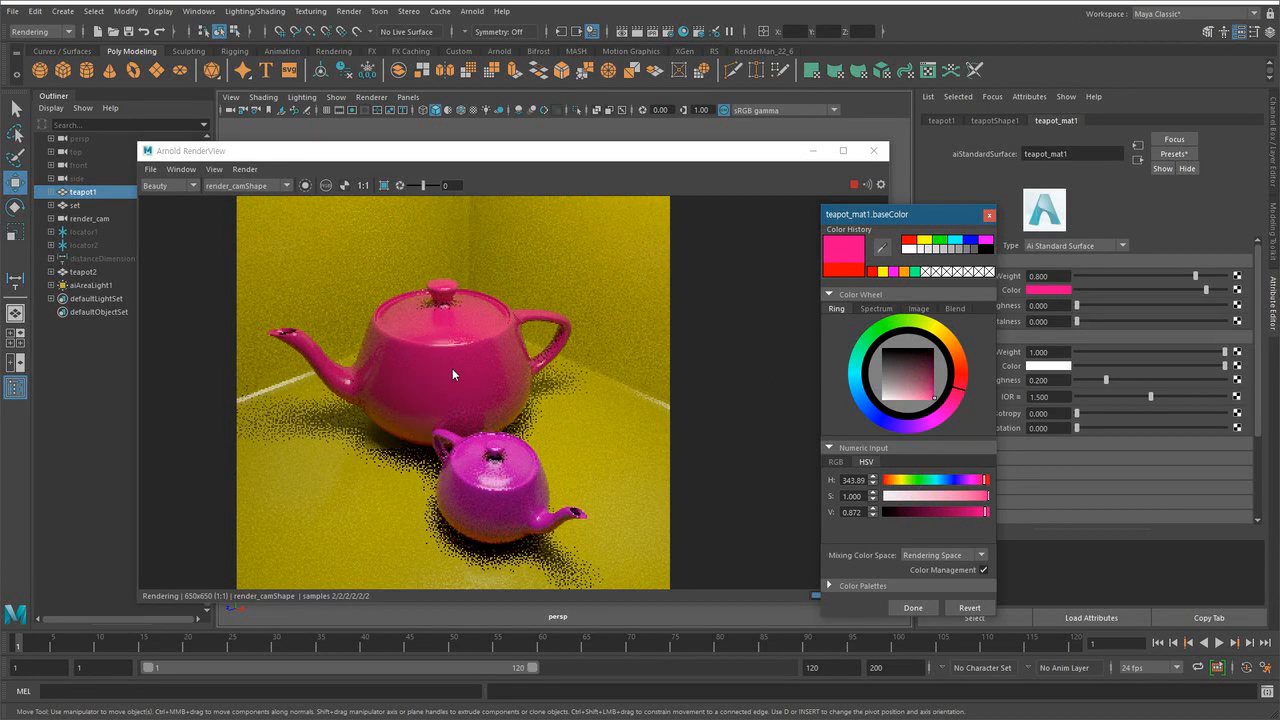
{"action": "left_click", "coordinate": [989, 215]}
- Select the small teapot and change the base color of small_teapot_mat1 to a bright cyan blue
{"action": "left_click_drag", "start_coordinate": [750, 150], "coordinate": [809, 163]}
{"action": "left_click", "coordinate": [445, 440]}
{"action": "left_click", "coordinate": [1035, 293]}
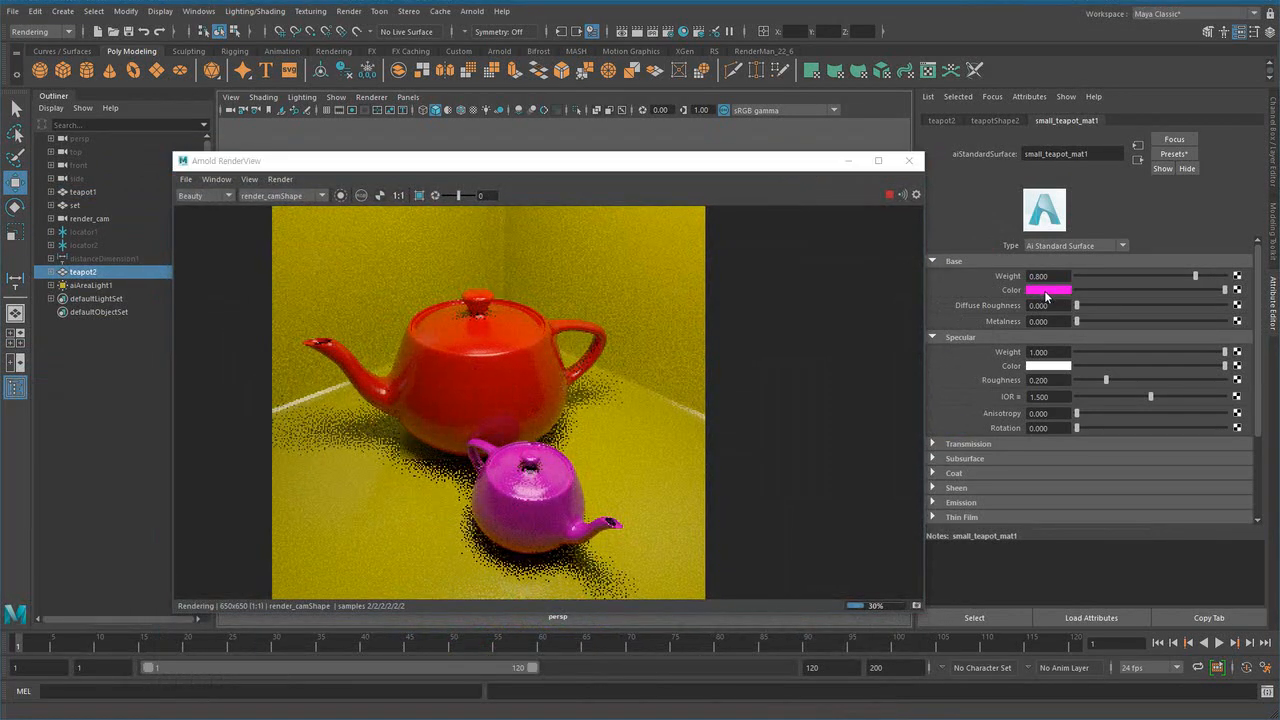
{"action": "left_click_drag", "start_coordinate": [1137, 338], "coordinate": [1105, 313]}
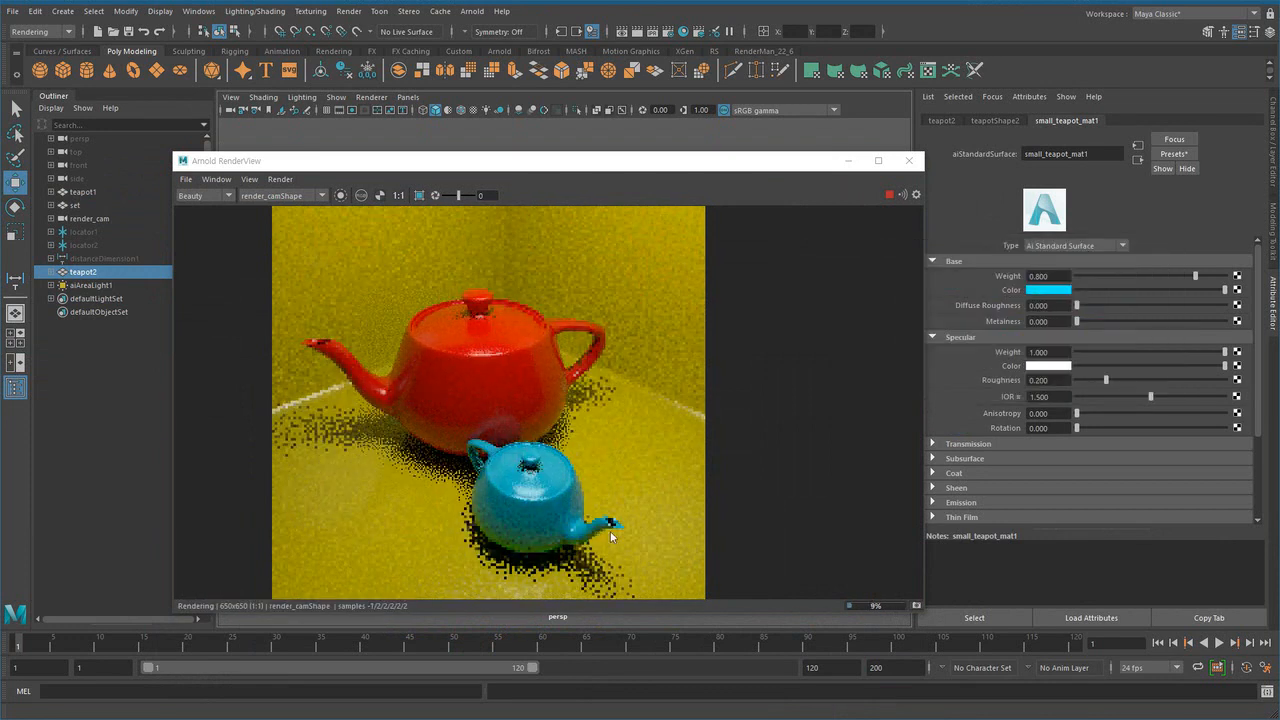
- Uncover the viewport and select the set so that its material, set_mat1, is shown with the walls and teapot in view
{"action": "left_click_drag", "start_coordinate": [766, 161], "coordinate": [751, 348]}
{"action": "left_click", "coordinate": [609, 328]}
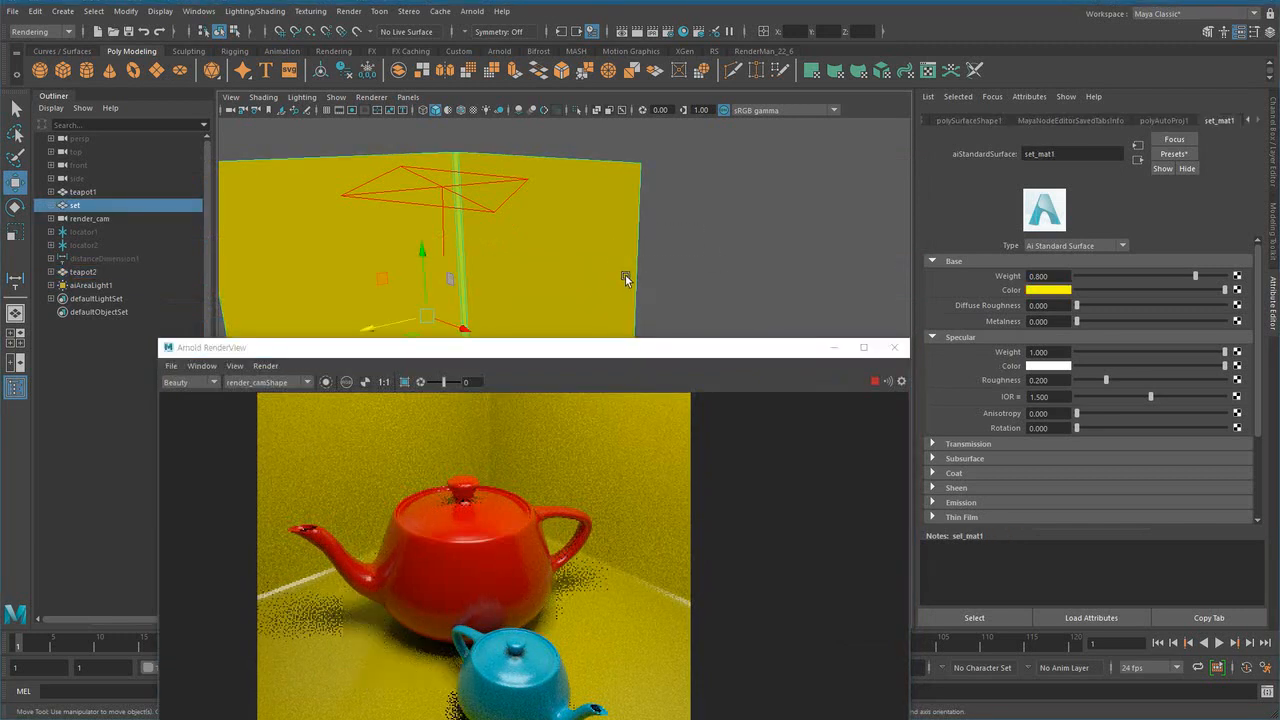
{"action": "right_click_drag", "start_coordinate": [737, 260], "coordinate": [711, 288], "text": "alt"}
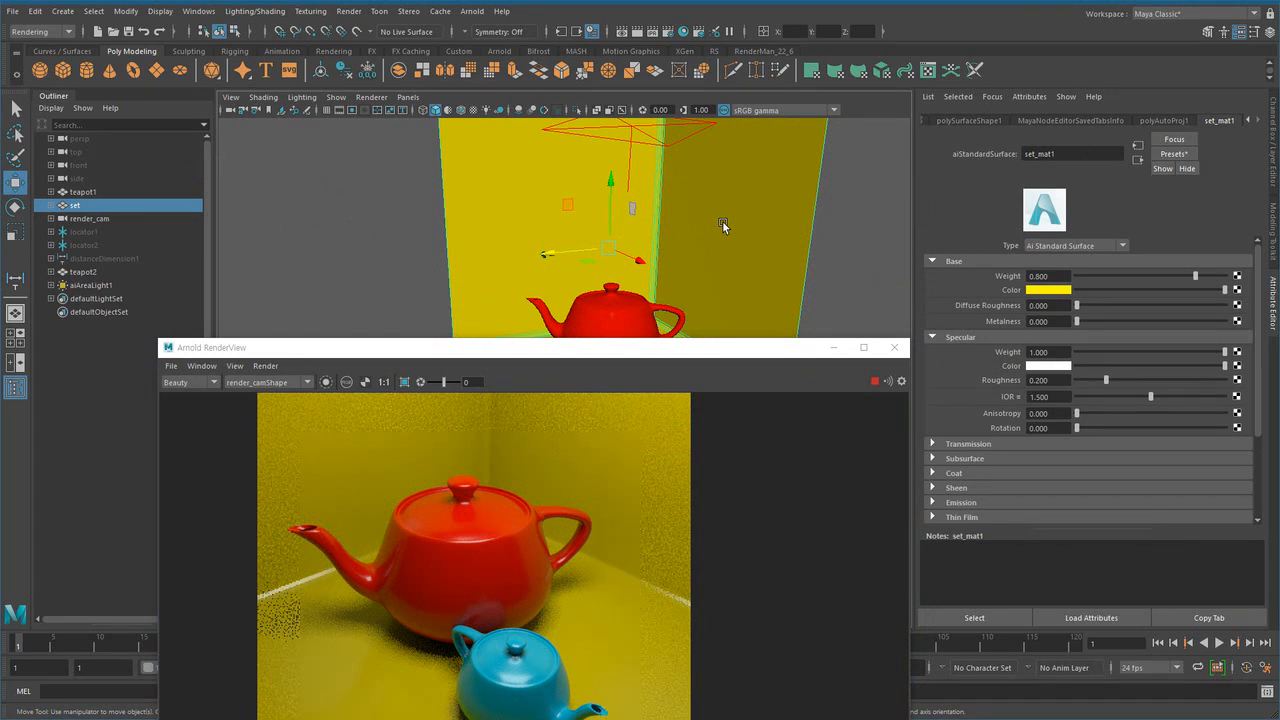
{"action": "left_click", "coordinate": [843, 252]}
{"action": "key", "text": "ctrl+z"}
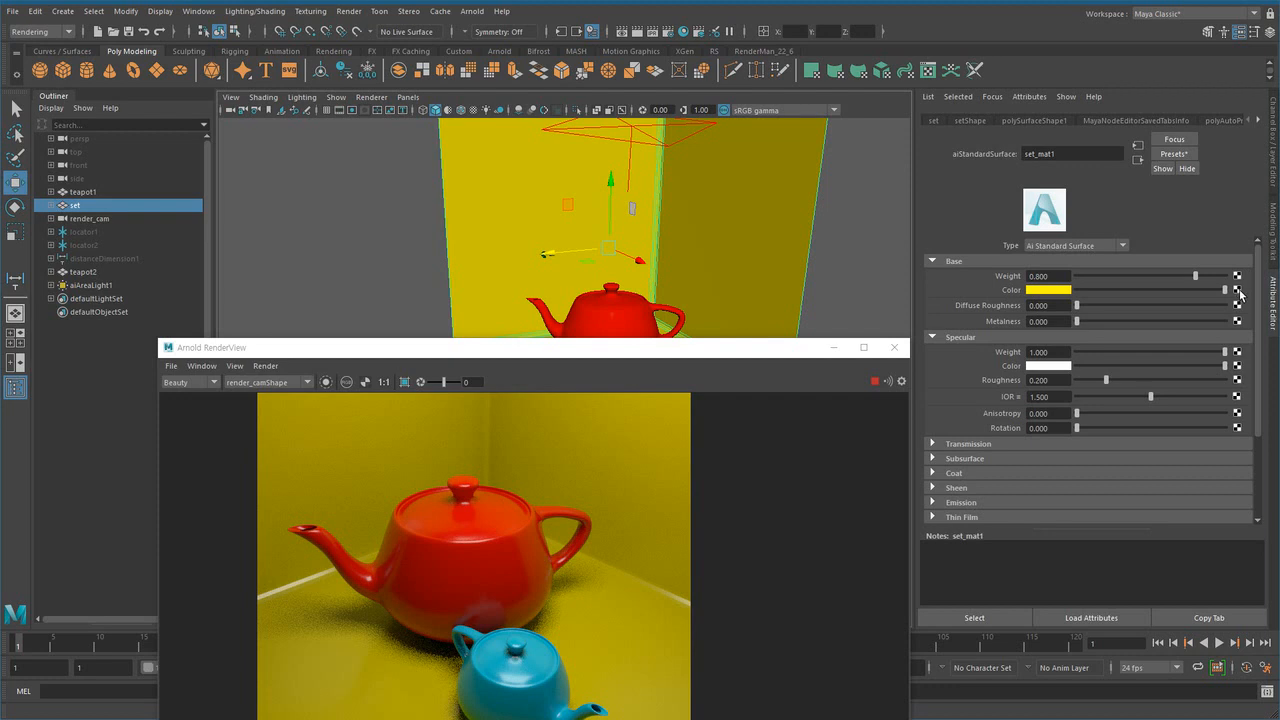
- Map the base color of set_mat1 with a File node from the 2D textures, enlarging the node icons while choosing
{"action": "left_click", "coordinate": [1239, 291]}
{"action": "left_click_drag", "start_coordinate": [585, 268], "coordinate": [820, 158]}
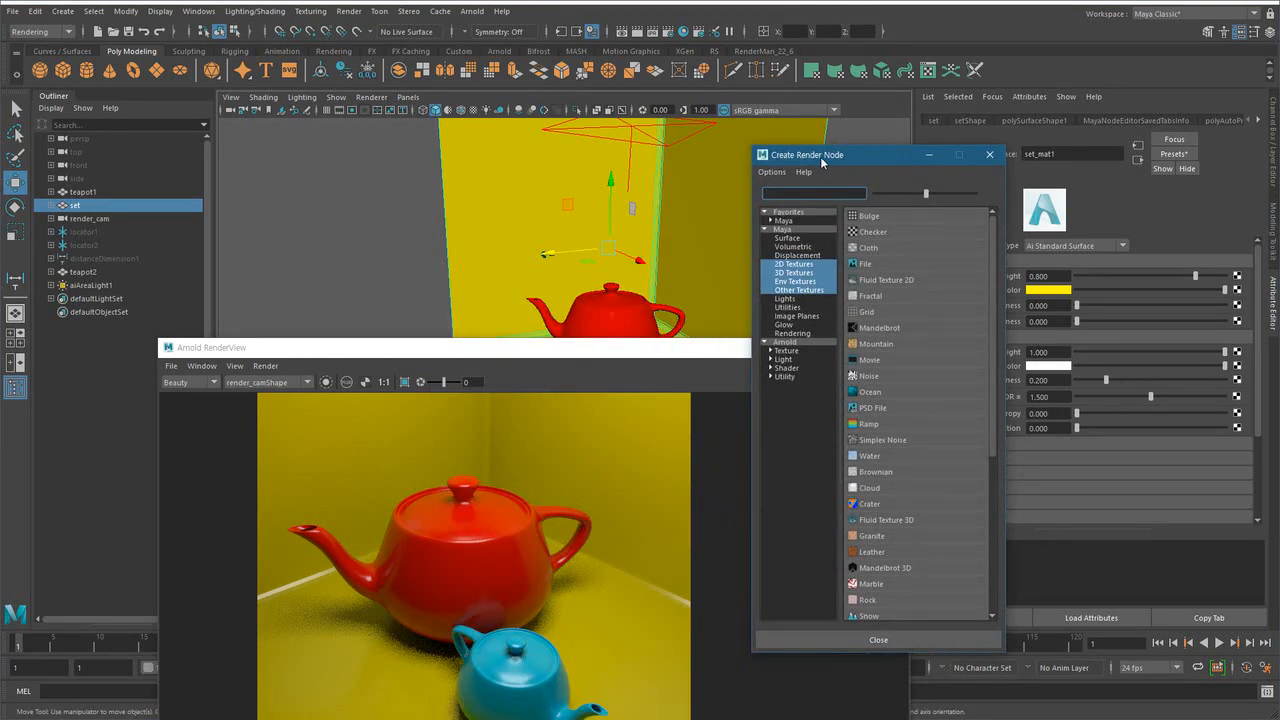
{"action": "left_click", "coordinate": [796, 264]}
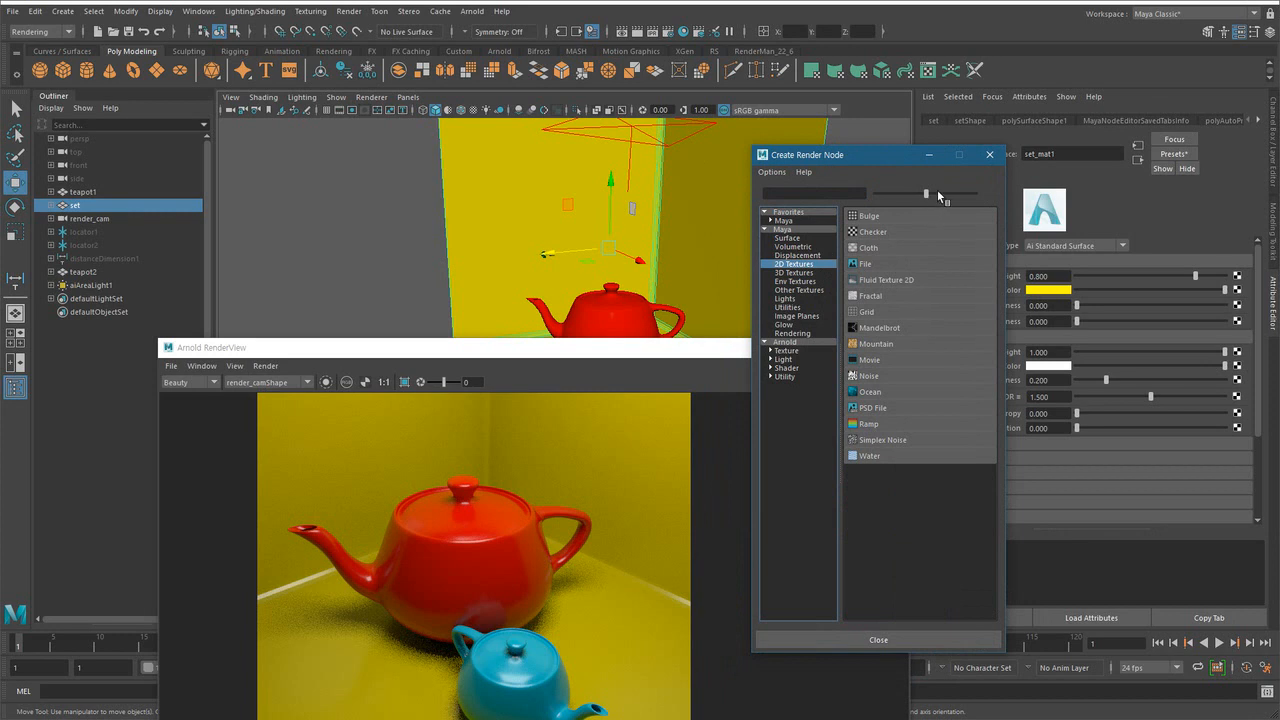
{"action": "left_click_drag", "start_coordinate": [930, 194], "coordinate": [976, 194]}
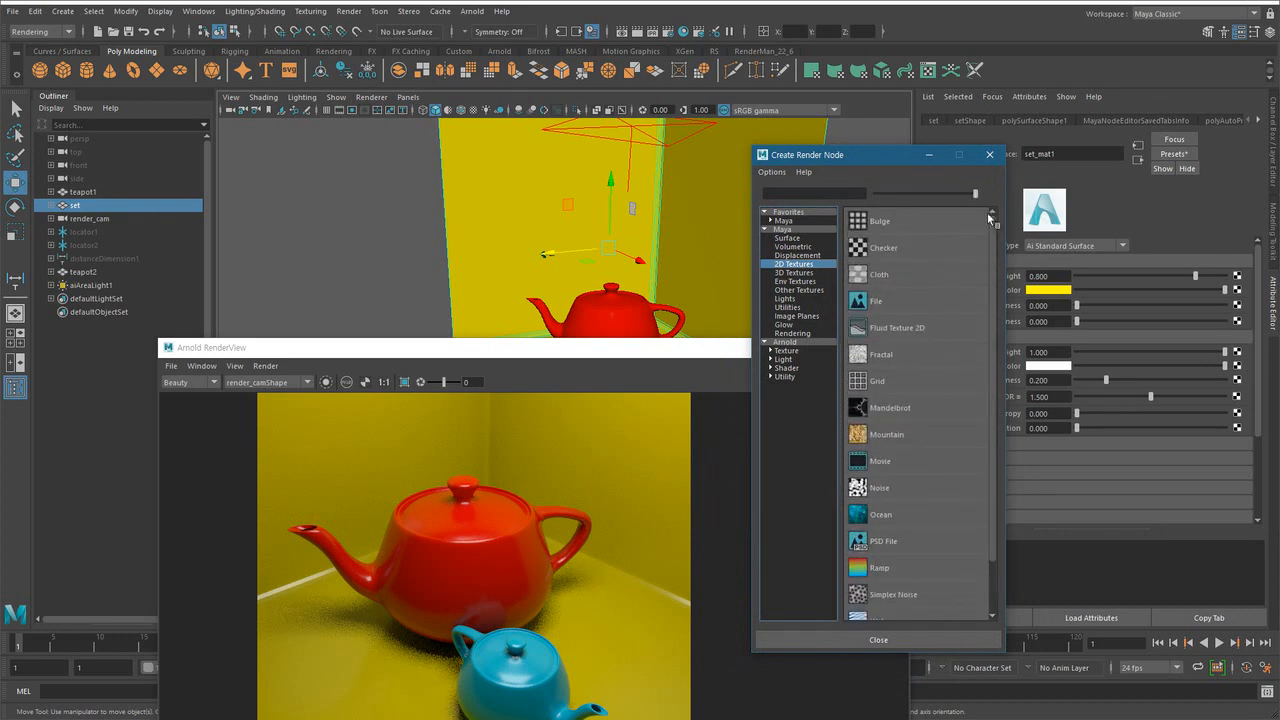
{"action": "left_click", "coordinate": [905, 299]}
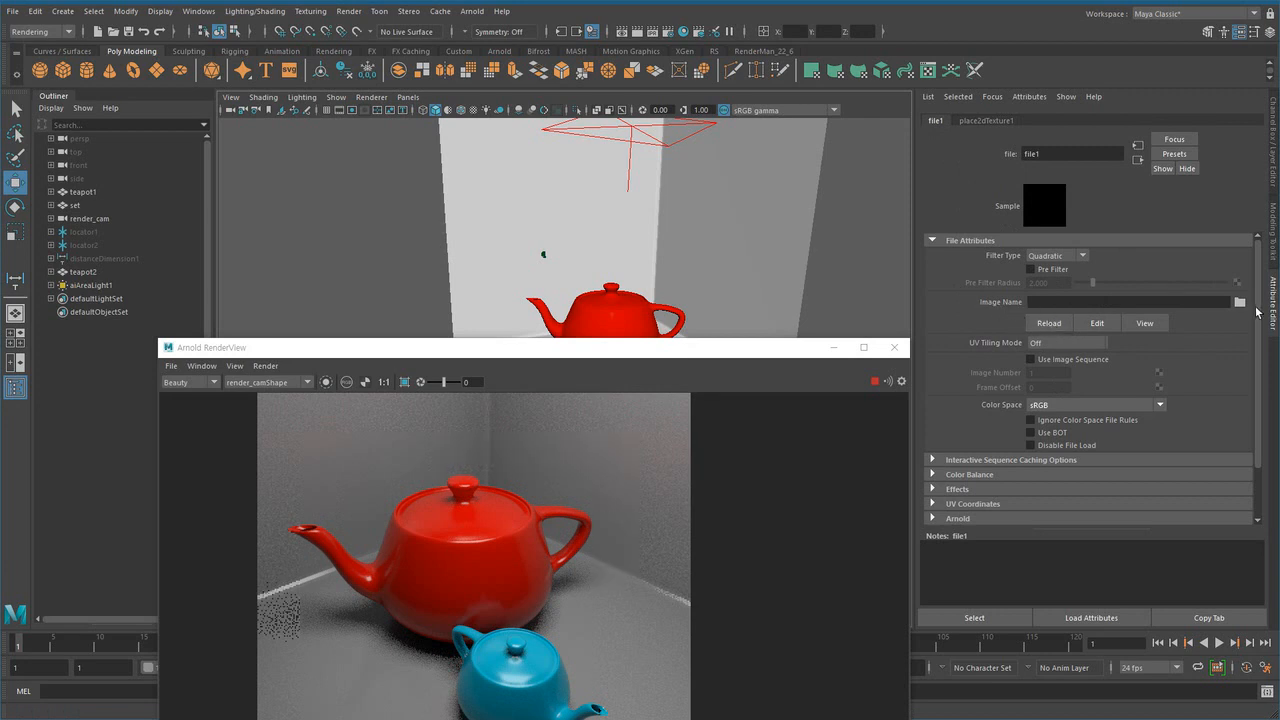
- Preview the wood images in the sourceimages folder and load Wood-1357.jpg as the file texture's image
{"action": "left_click", "coordinate": [1240, 302]}
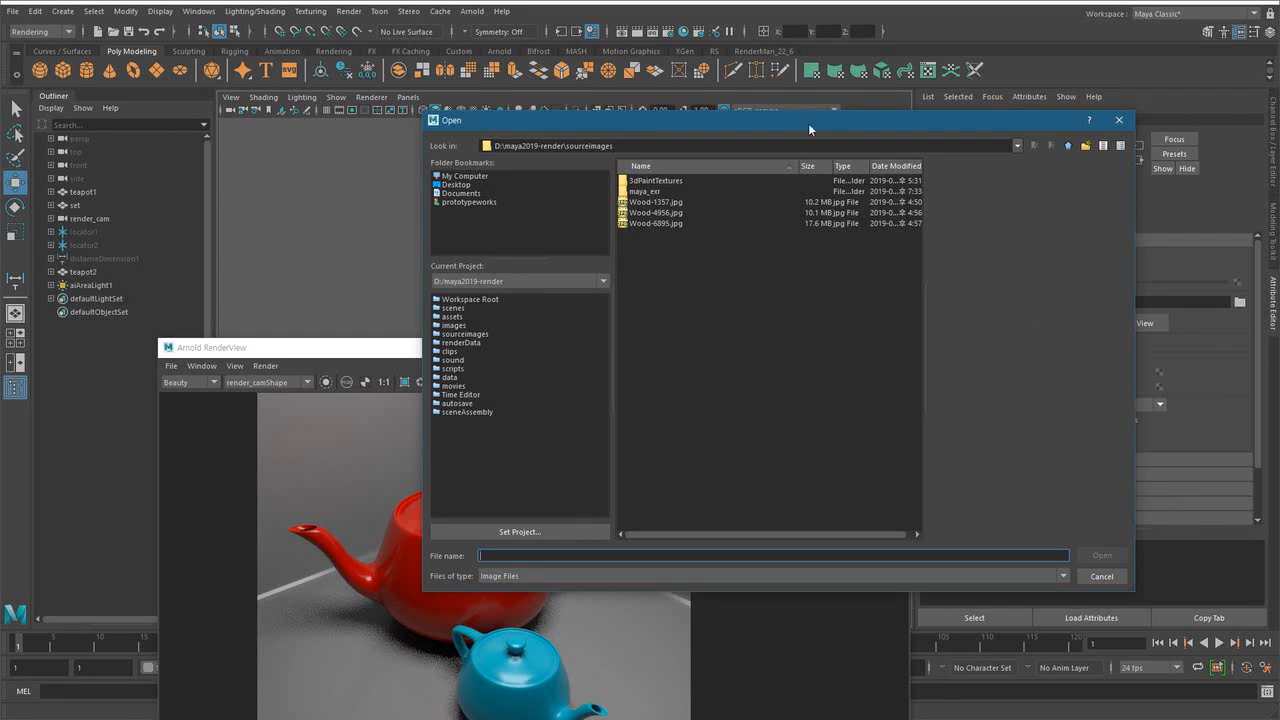
{"action": "left_click_drag", "start_coordinate": [798, 122], "coordinate": [824, 124]}
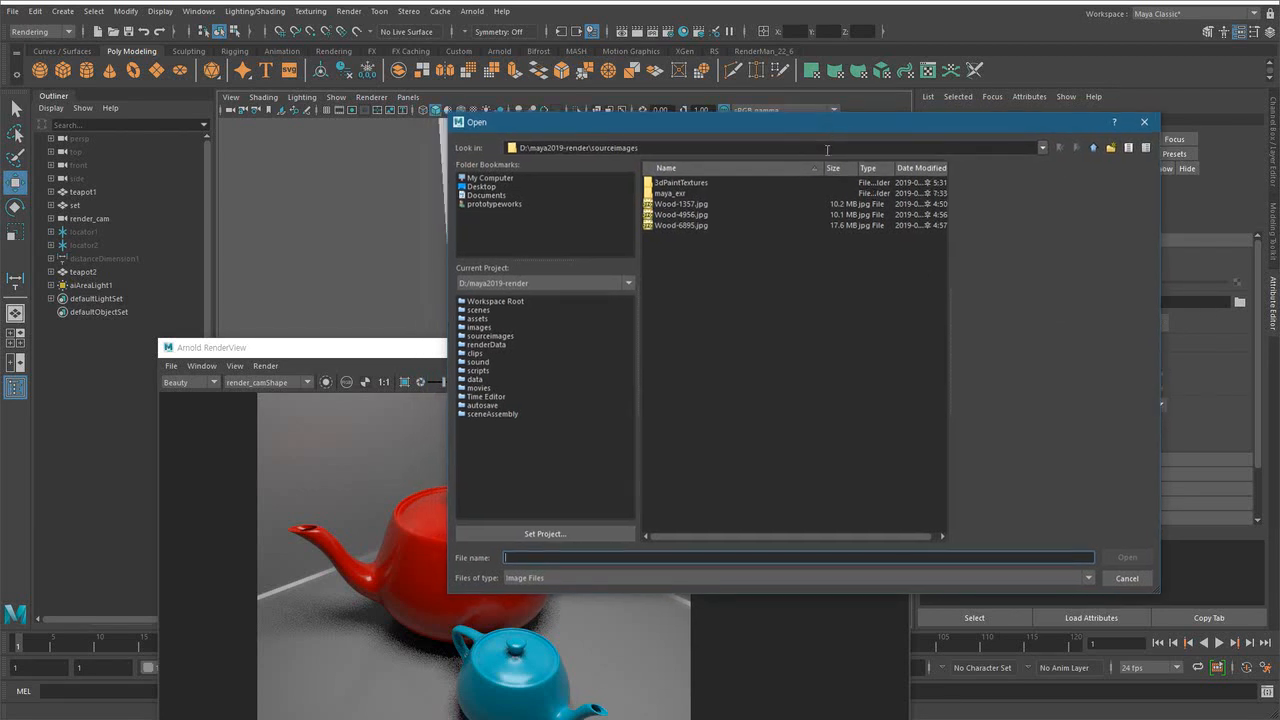
{"action": "left_click", "coordinate": [703, 215]}
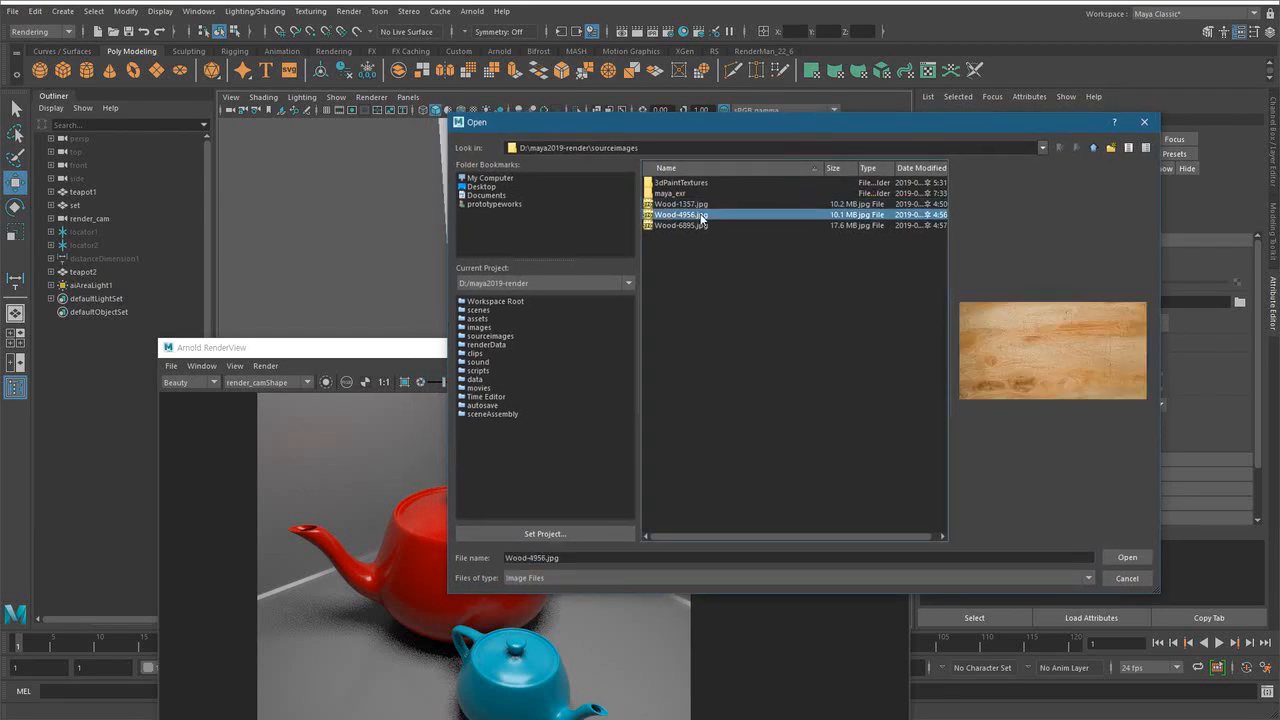
{"action": "left_click", "coordinate": [698, 225]}
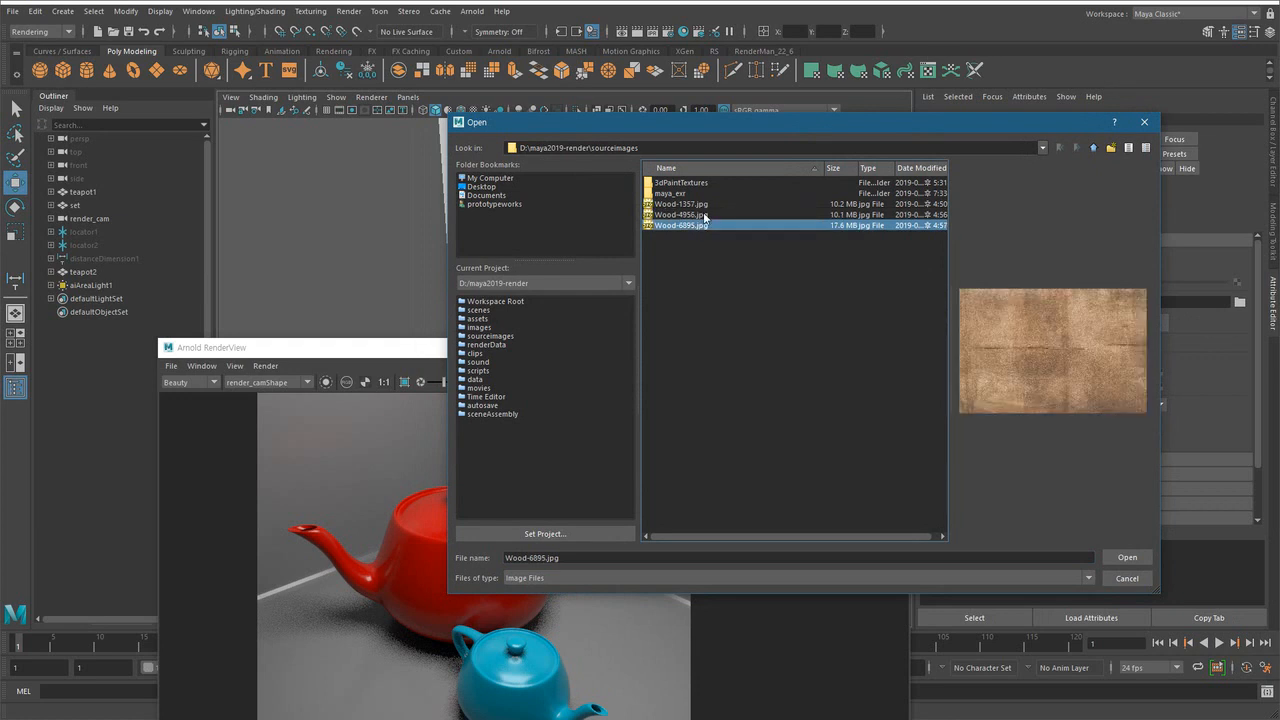
{"action": "left_click", "coordinate": [703, 213]}
{"action": "left_click", "coordinate": [709, 203]}
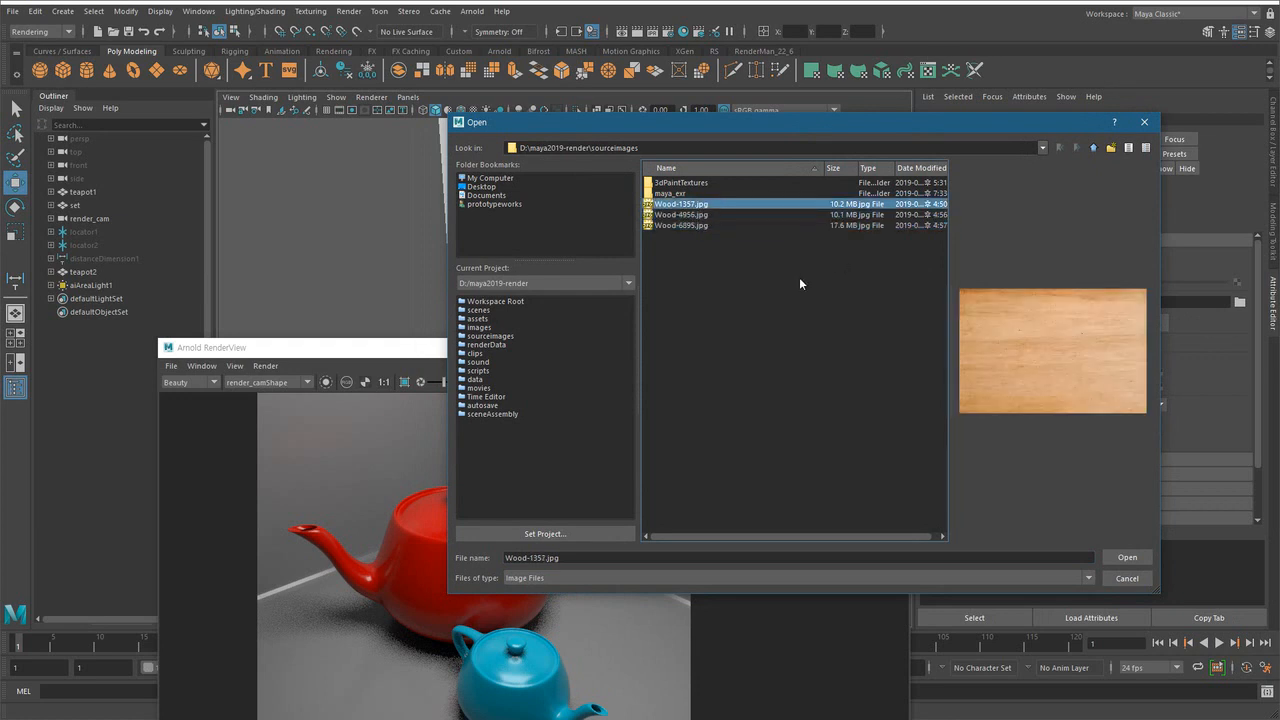
{"action": "left_click", "coordinate": [1110, 557]}
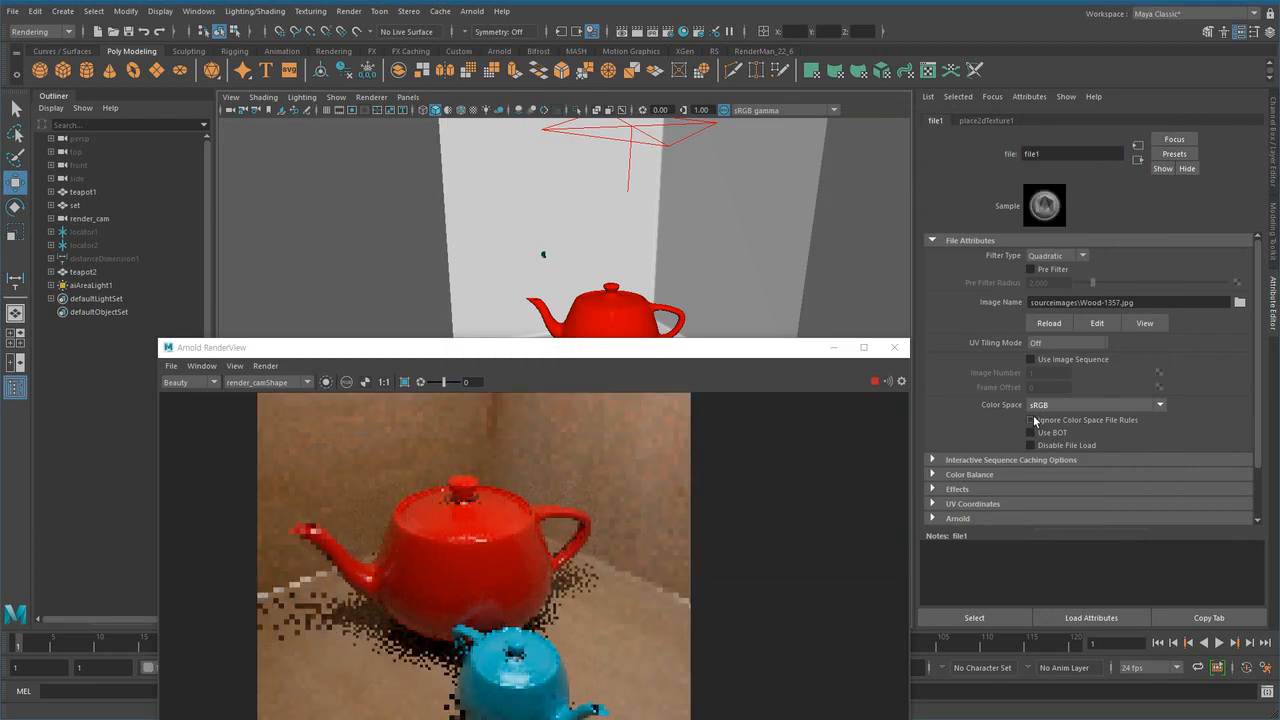
- Reselect the set in the viewport and open the UV Editor from the Modeling menu set
{"action": "left_click_drag", "start_coordinate": [652, 349], "coordinate": [864, 149]}
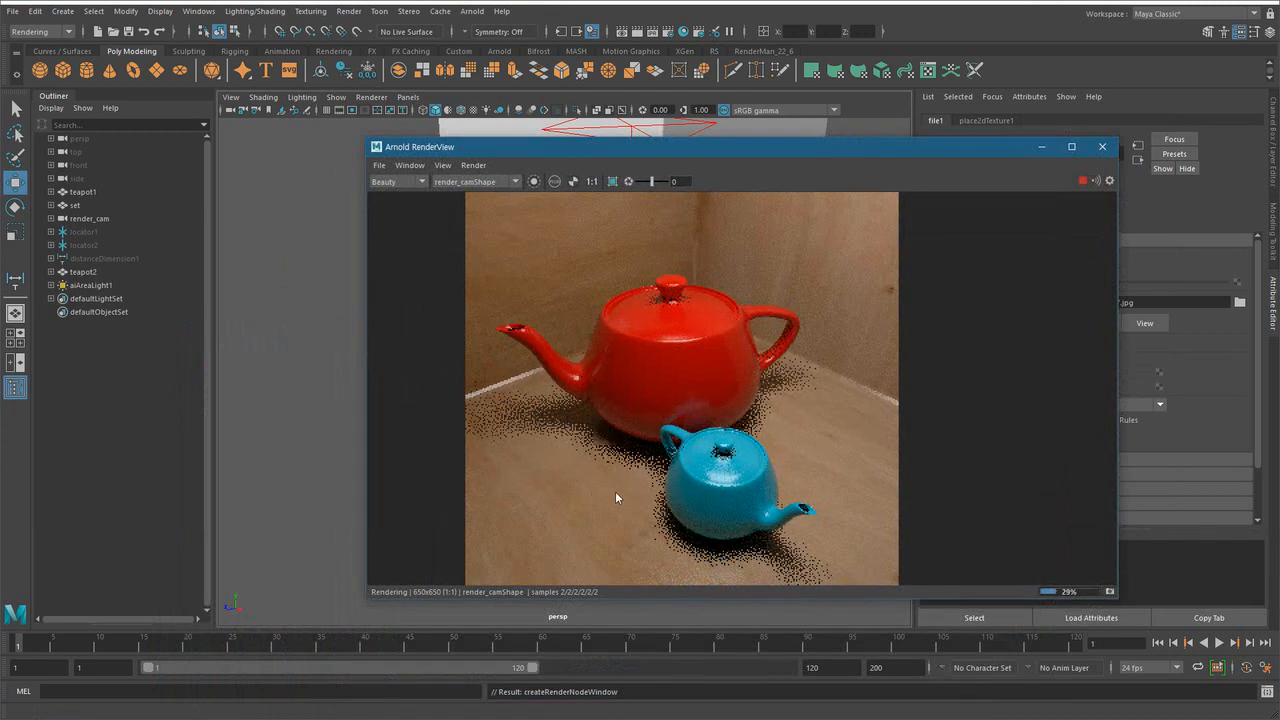
{"action": "left_click_drag", "start_coordinate": [799, 155], "coordinate": [550, 227]}
{"action": "left_click", "coordinate": [871, 104]}
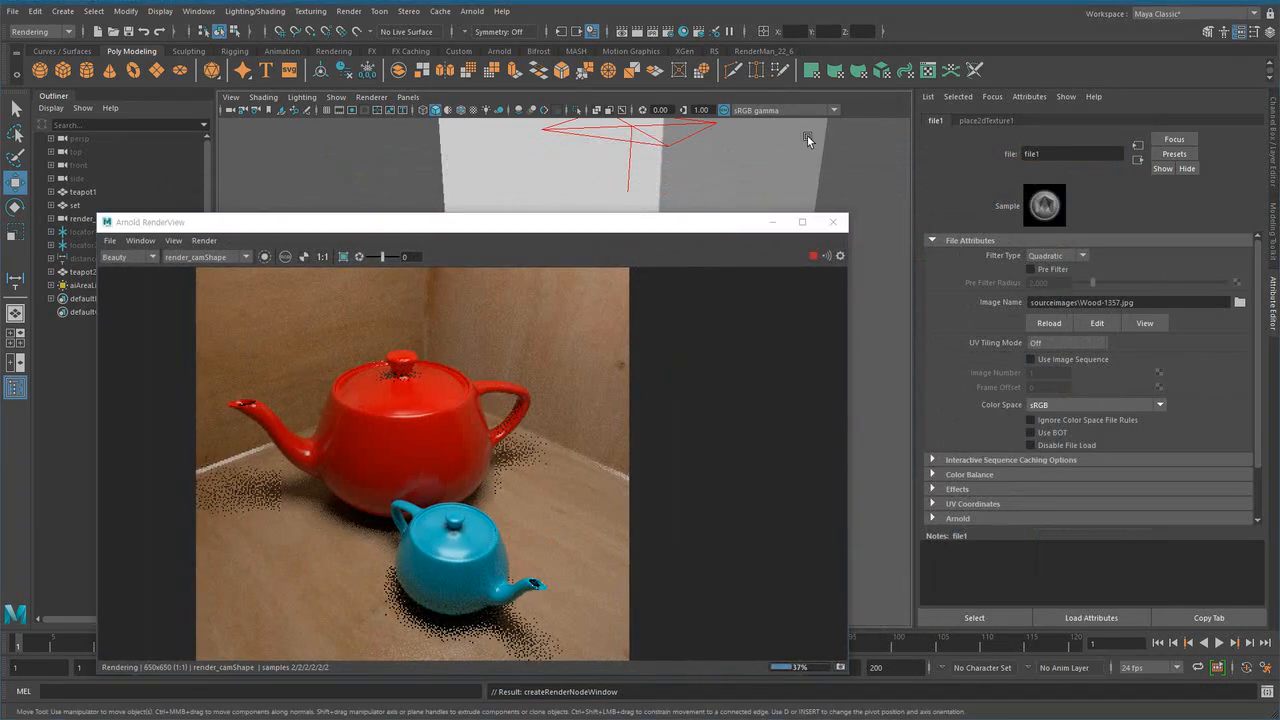
{"action": "left_click", "coordinate": [471, 166]}
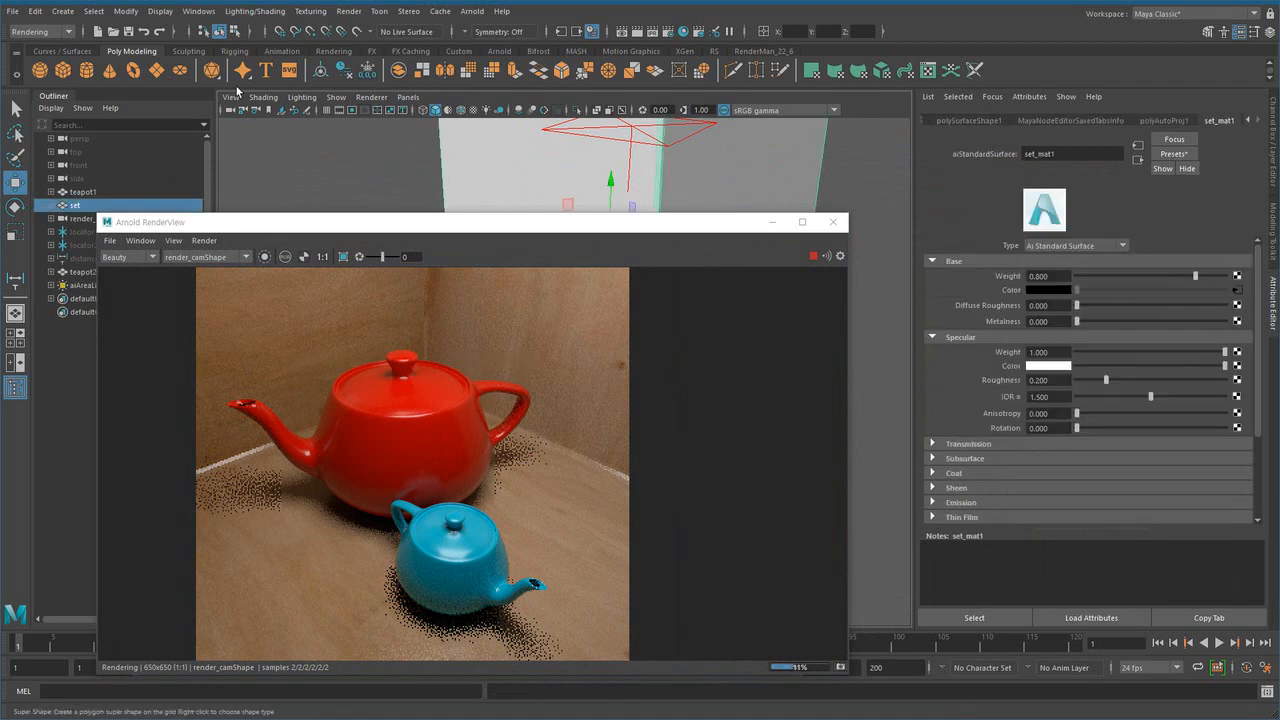
{"action": "key", "text": "F2"}
{"action": "left_click", "coordinate": [512, 11]}
{"action": "left_click", "coordinate": [540, 35]}
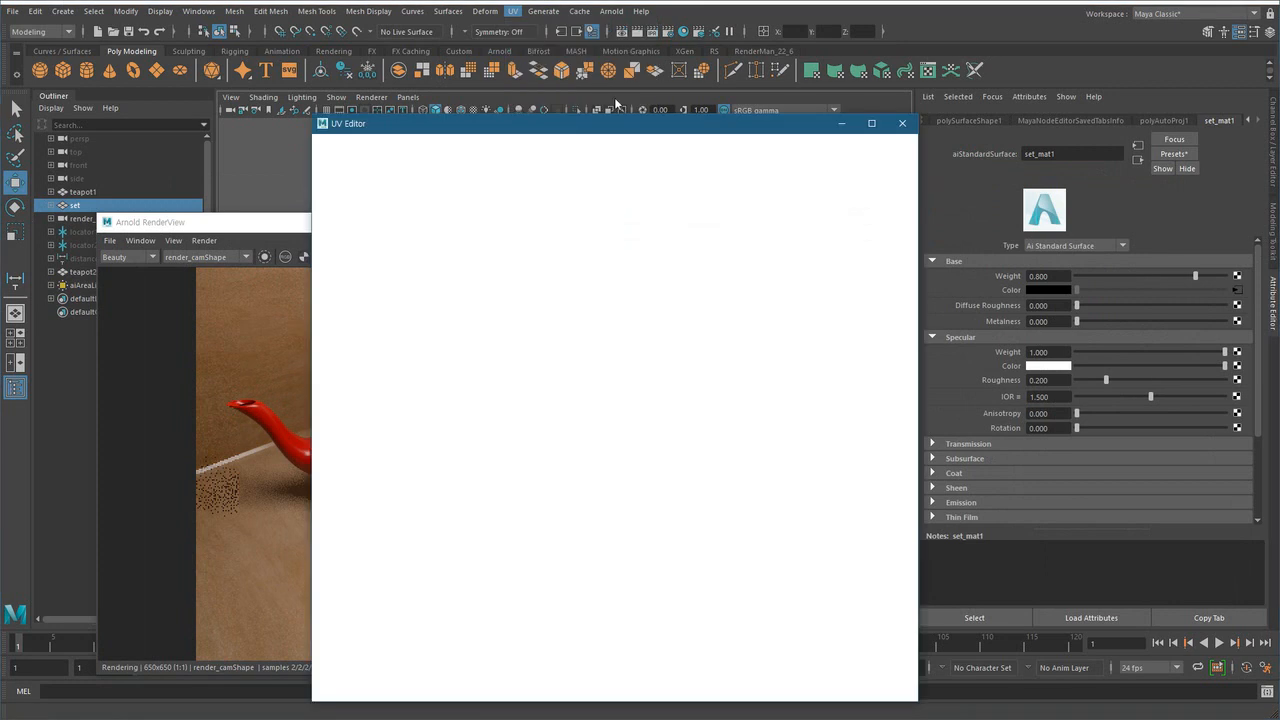
- Turn off the checker map to view the set's UV shells over the wood texture, and close the UV Editor and UV Toolkit
{"action": "left_click_drag", "start_coordinate": [728, 128], "coordinate": [983, 154]}
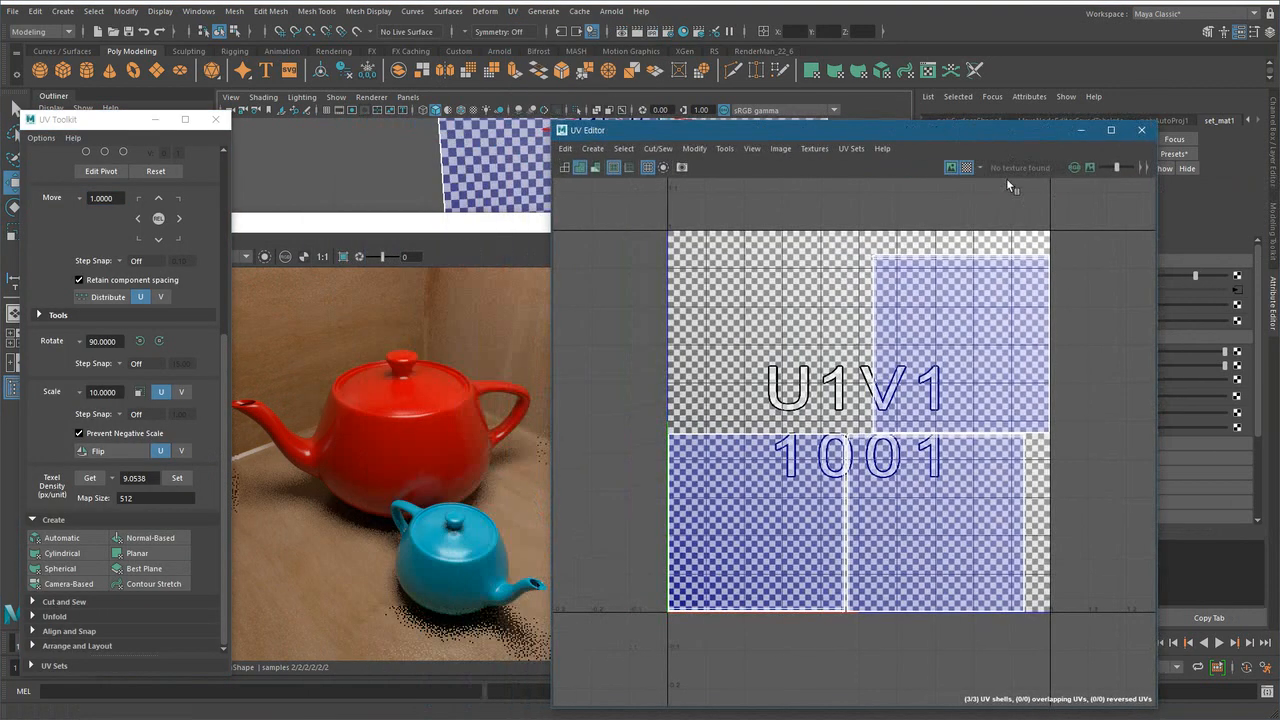
{"action": "left_click", "coordinate": [966, 167]}
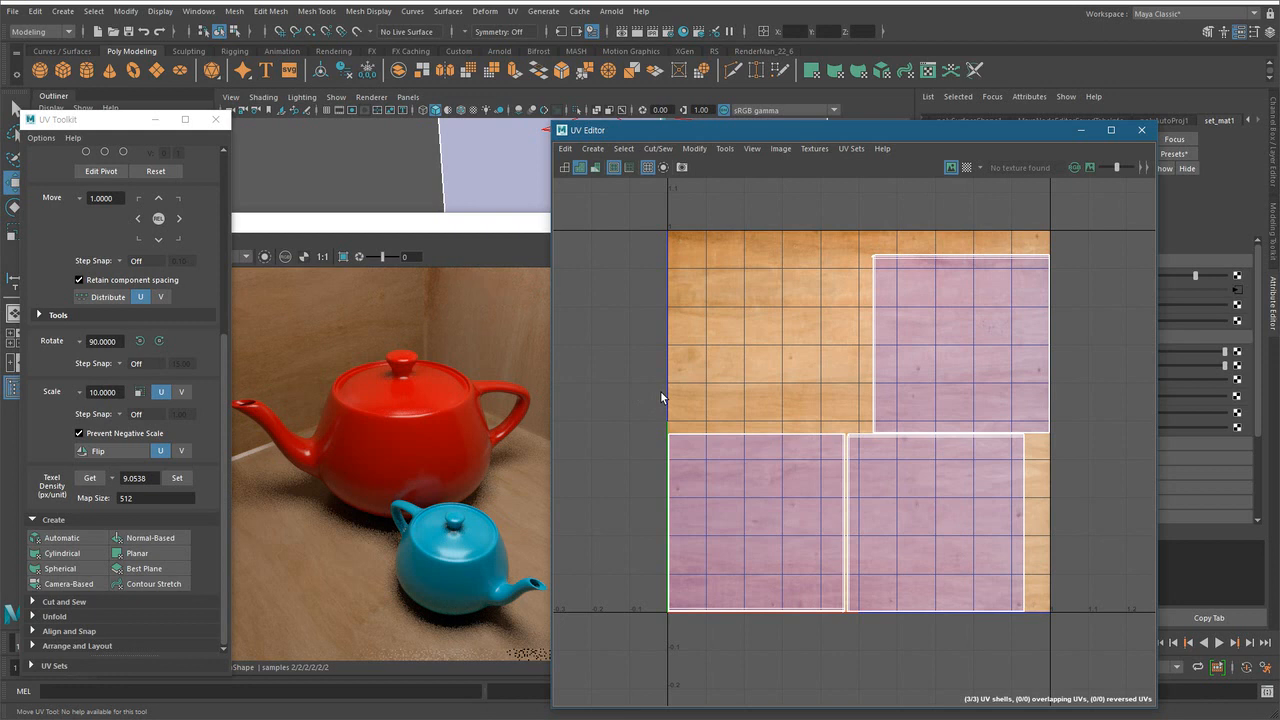
{"action": "left_click", "coordinate": [1141, 130]}
{"action": "left_click", "coordinate": [215, 119]}
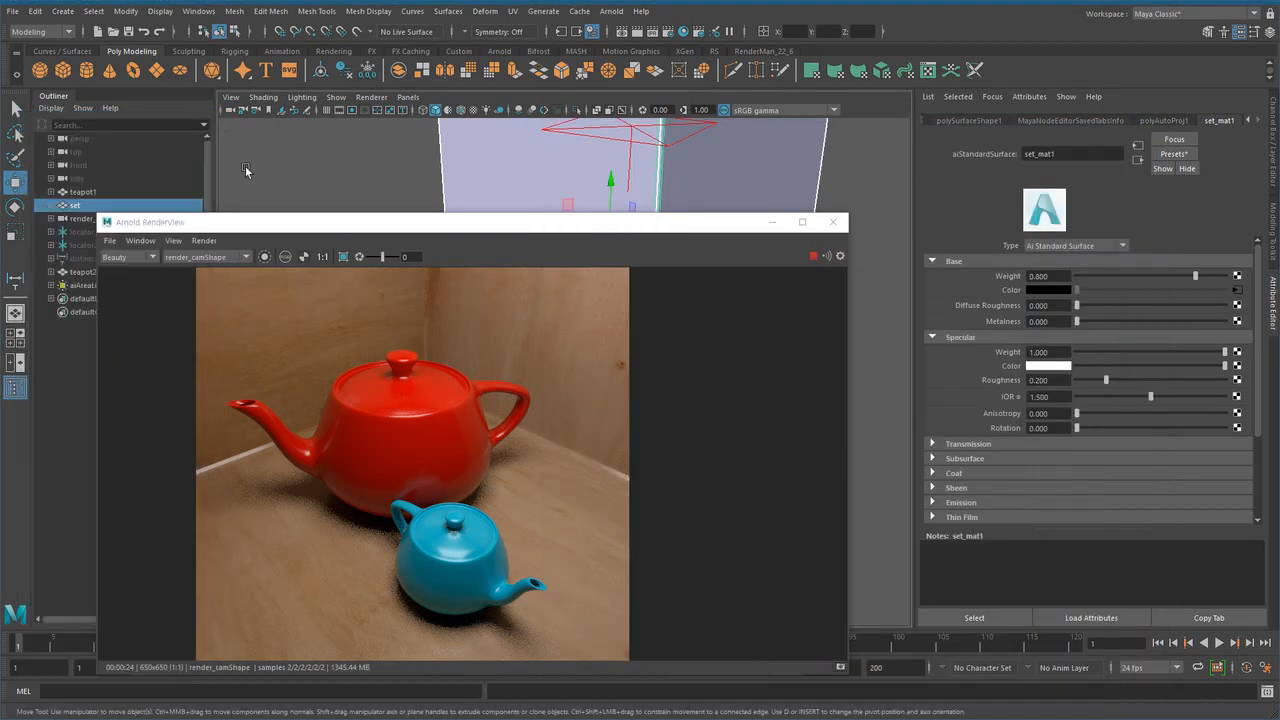
- Examine the wood floor and the small teapot's shadow up close in the Arnold RenderView, and return to the full image
{"action": "left_click_drag", "start_coordinate": [529, 226], "coordinate": [607, 182]}
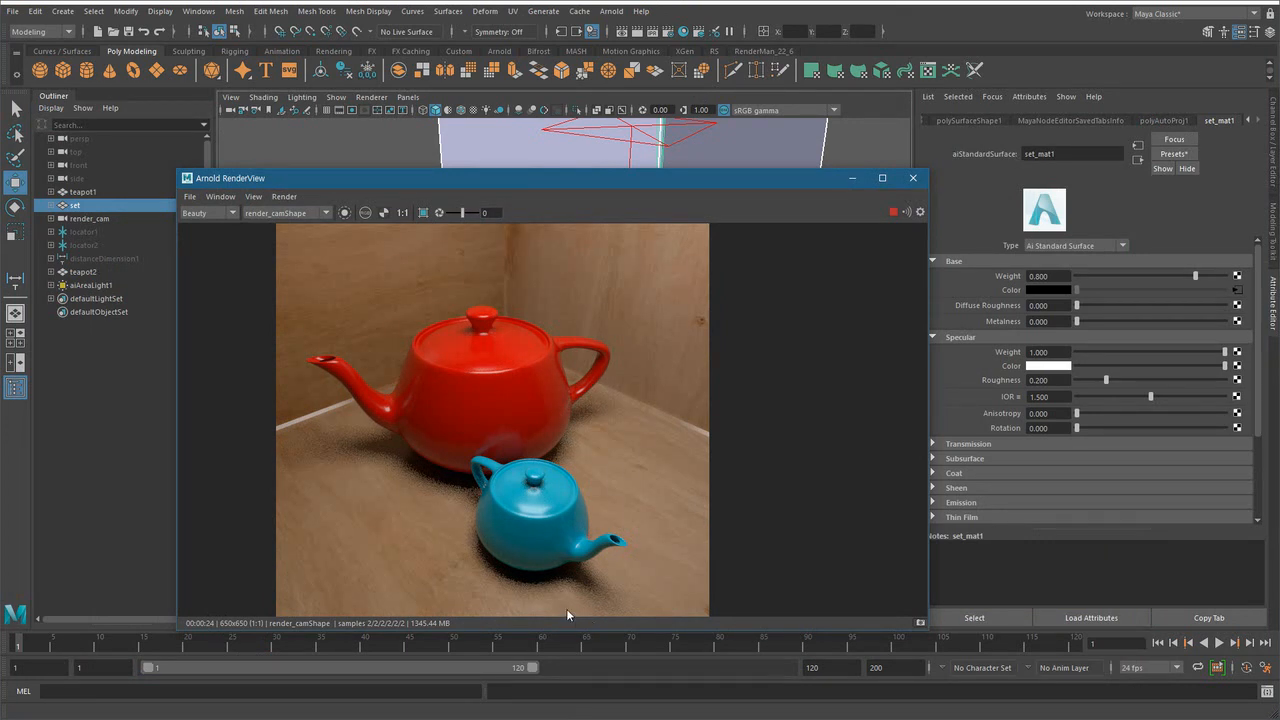
{"action": "scroll", "coordinate": [760, 480], "scroll_direction": "up", "scroll_amount": 5}
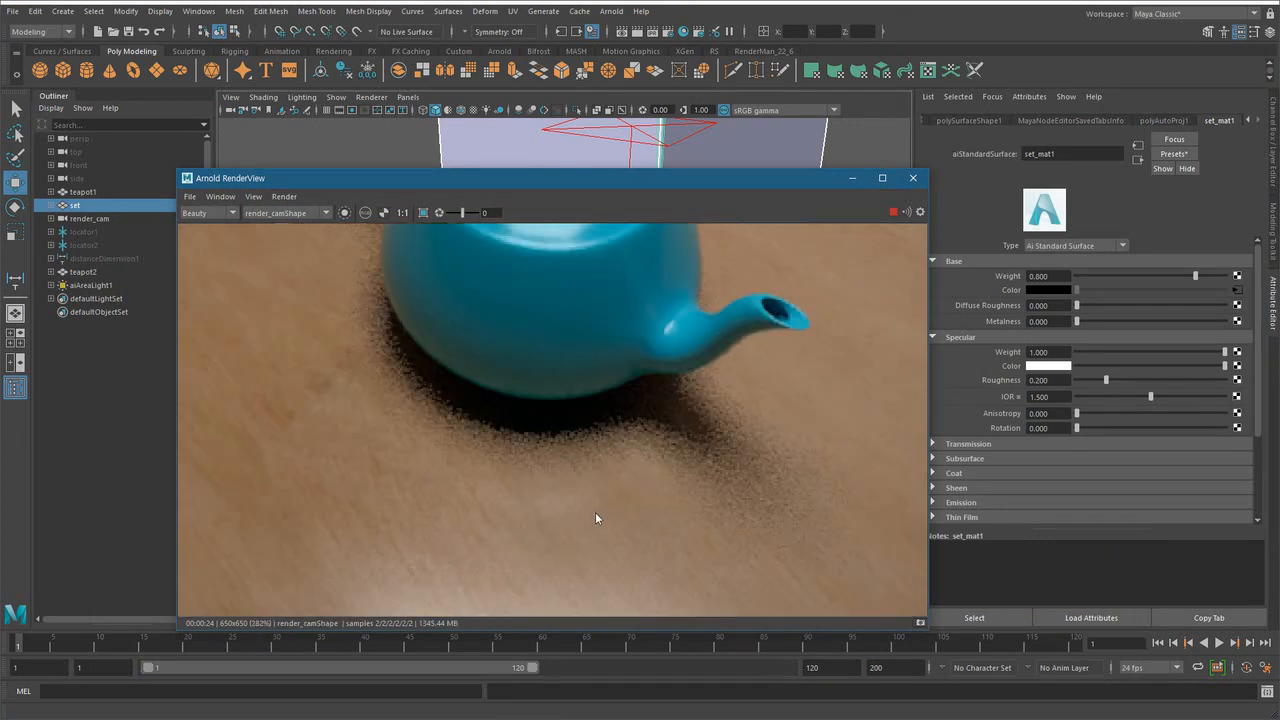
{"action": "scroll", "coordinate": [482, 378], "scroll_direction": "down", "scroll_amount": 5}
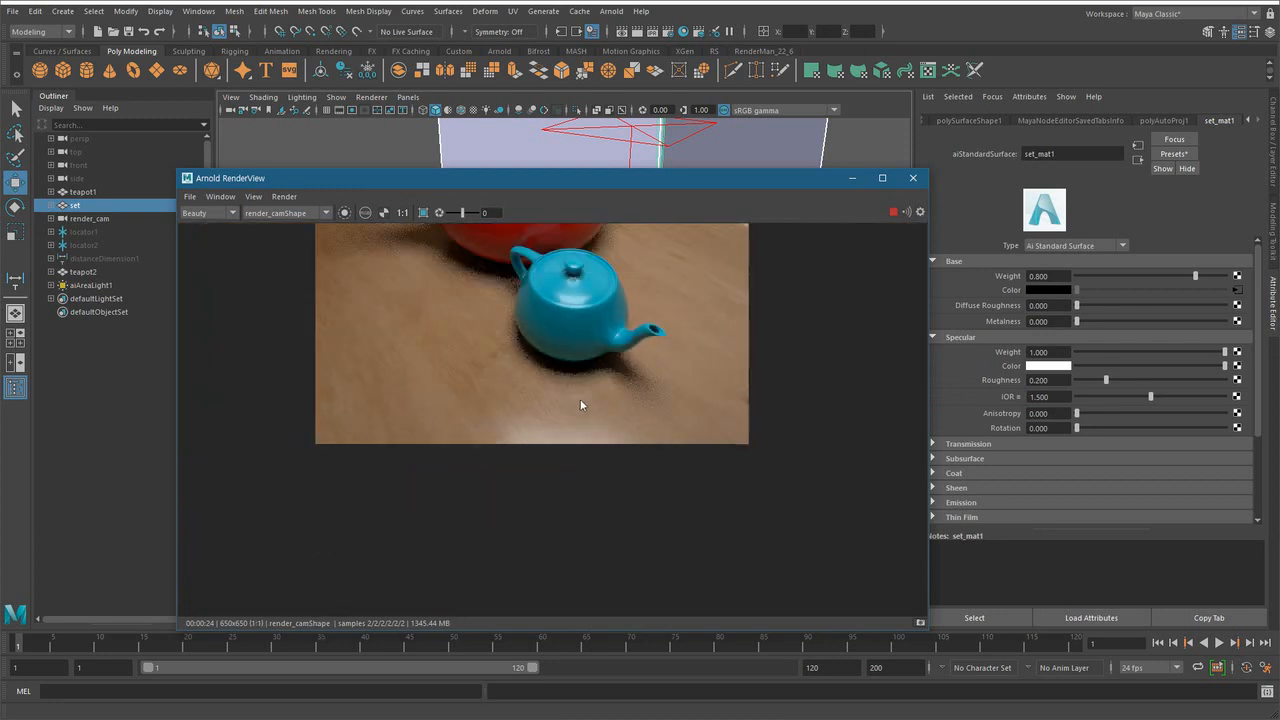
{"action": "middle_click_drag", "start_coordinate": [631, 463], "coordinate": [652, 490]}
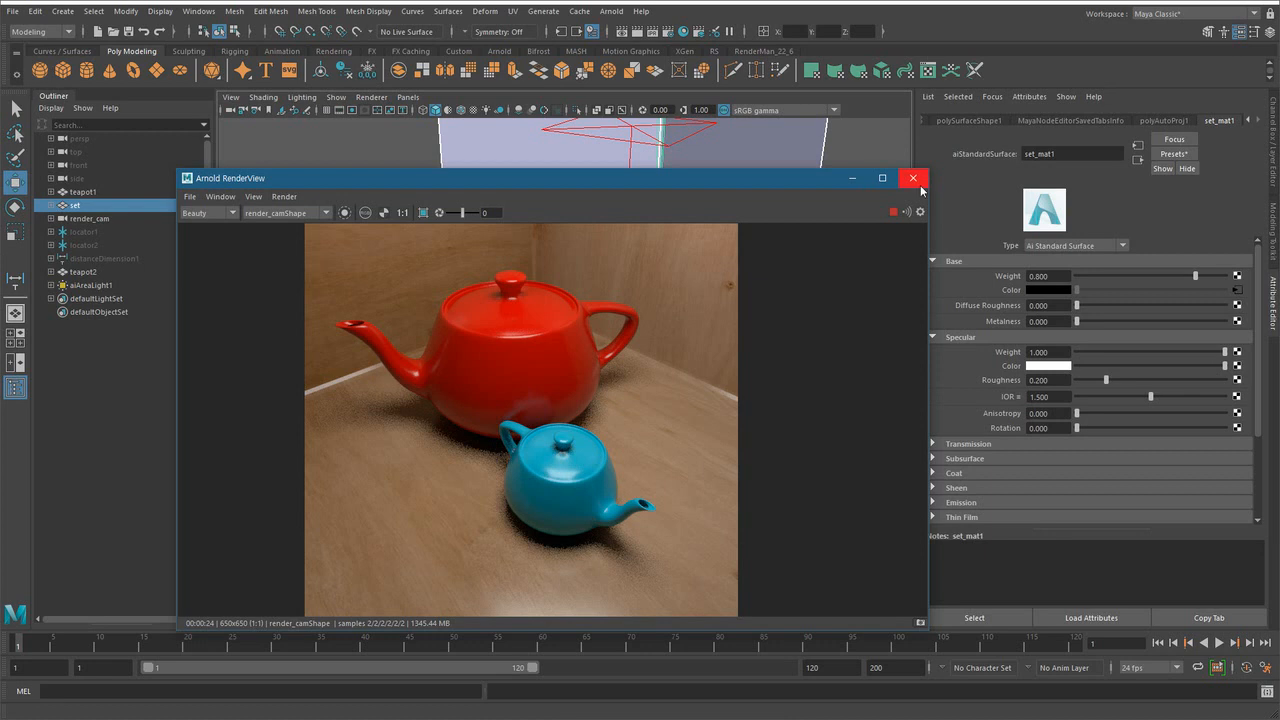
- Reposition the Arnold RenderView beside the set material's specular settings and store a snapshot of the current render
{"action": "left_click_drag", "start_coordinate": [801, 183], "coordinate": [755, 178]}
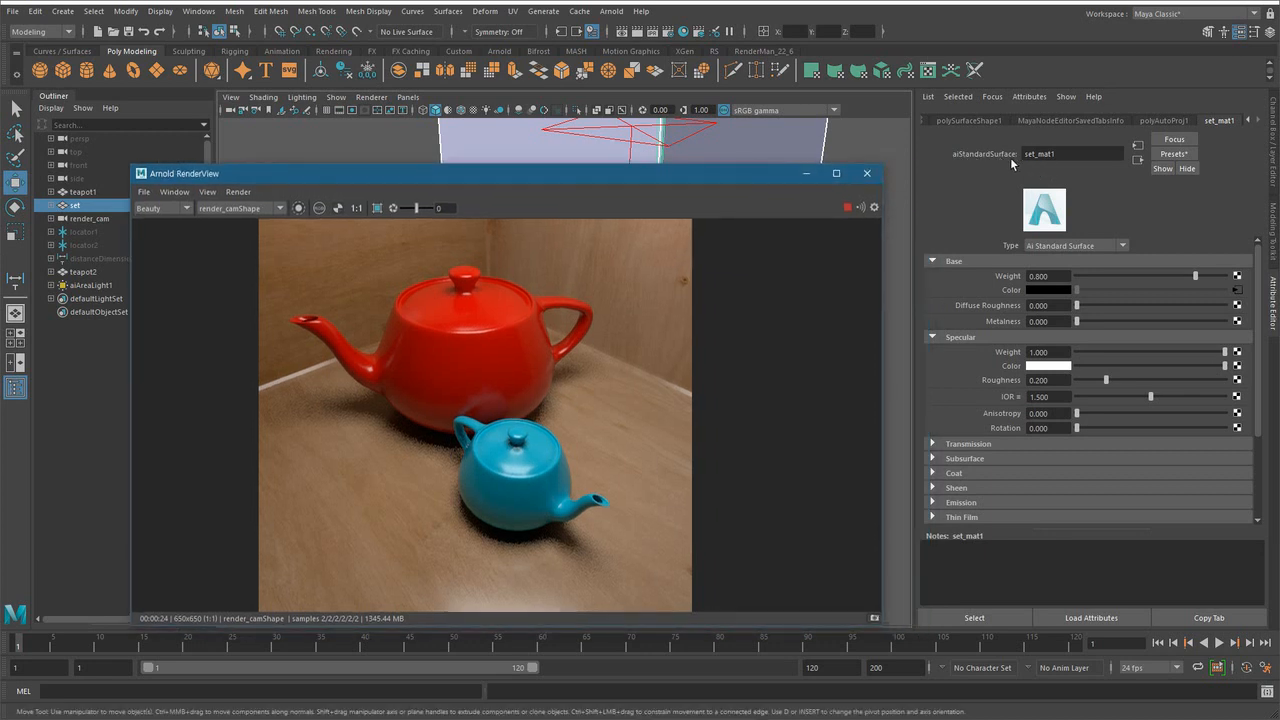
{"action": "left_click", "coordinate": [967, 341]}
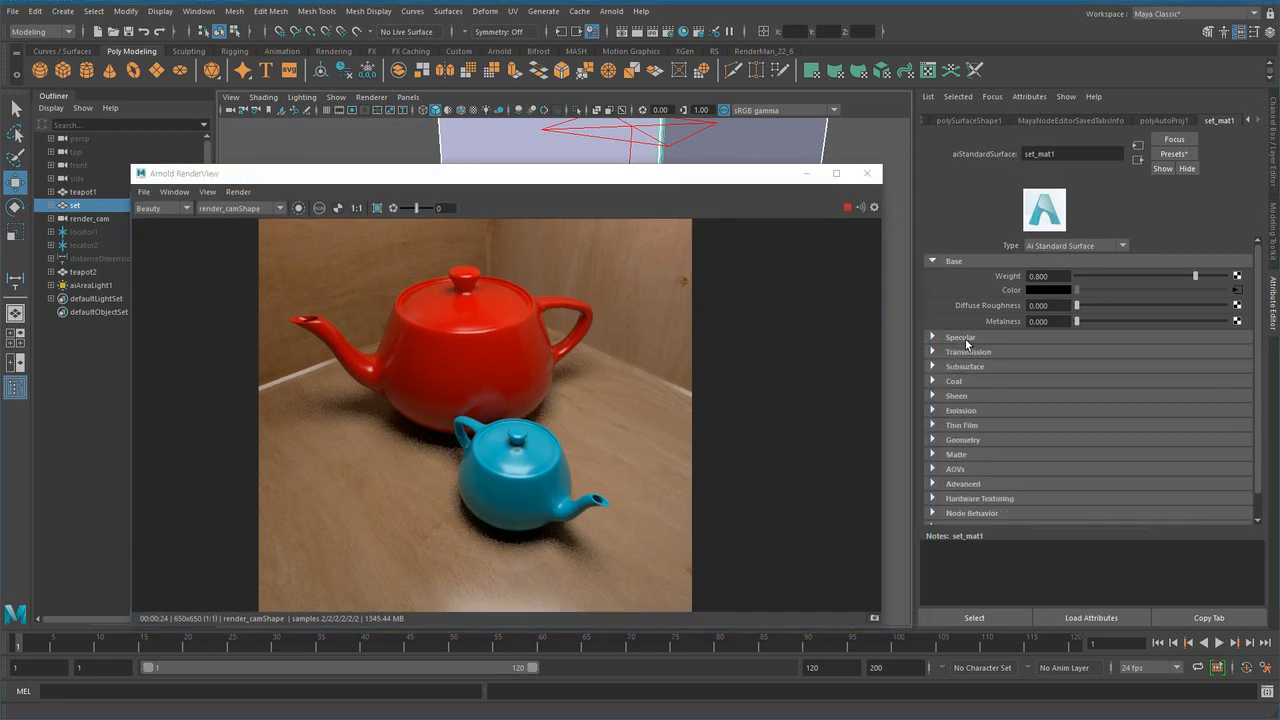
{"action": "left_click", "coordinate": [968, 342]}
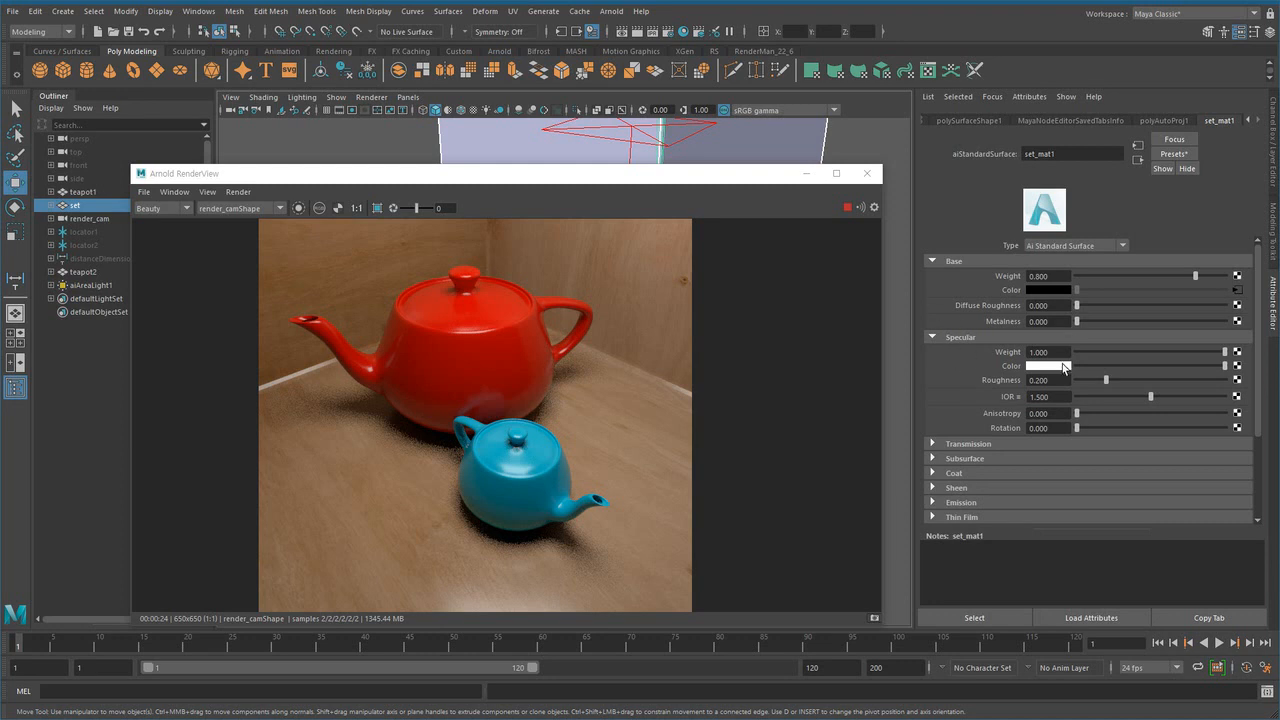
{"action": "left_click_drag", "start_coordinate": [1056, 352], "coordinate": [999, 354]}
{"action": "left_click_drag", "start_coordinate": [677, 168], "coordinate": [677, 97]}
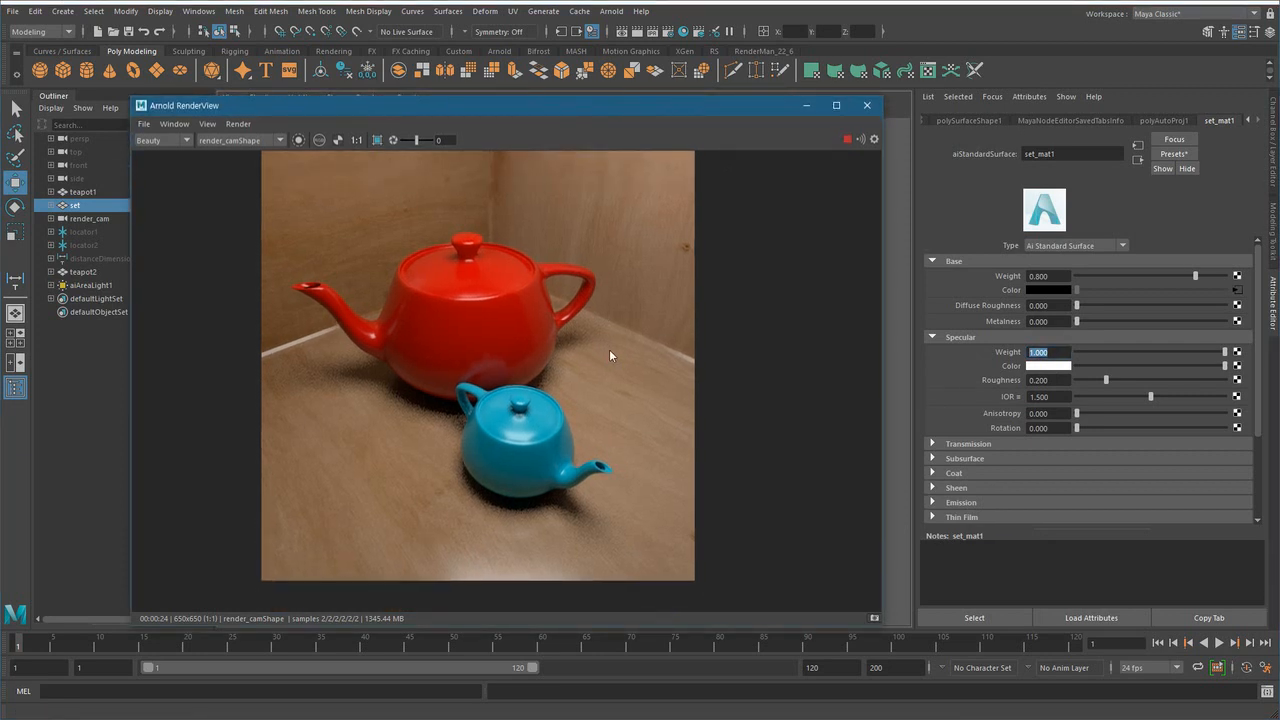
{"action": "middle_click_drag", "start_coordinate": [603, 347], "coordinate": [637, 359]}
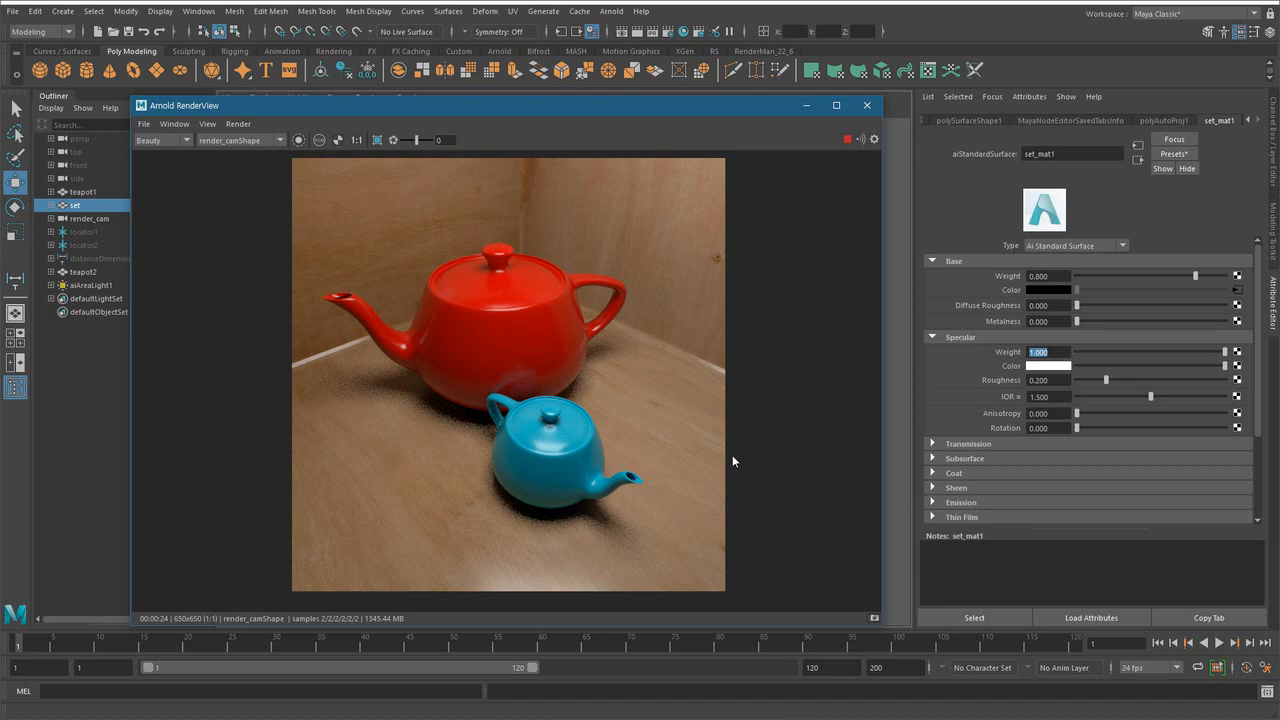
{"action": "left_click", "coordinate": [874, 619]}
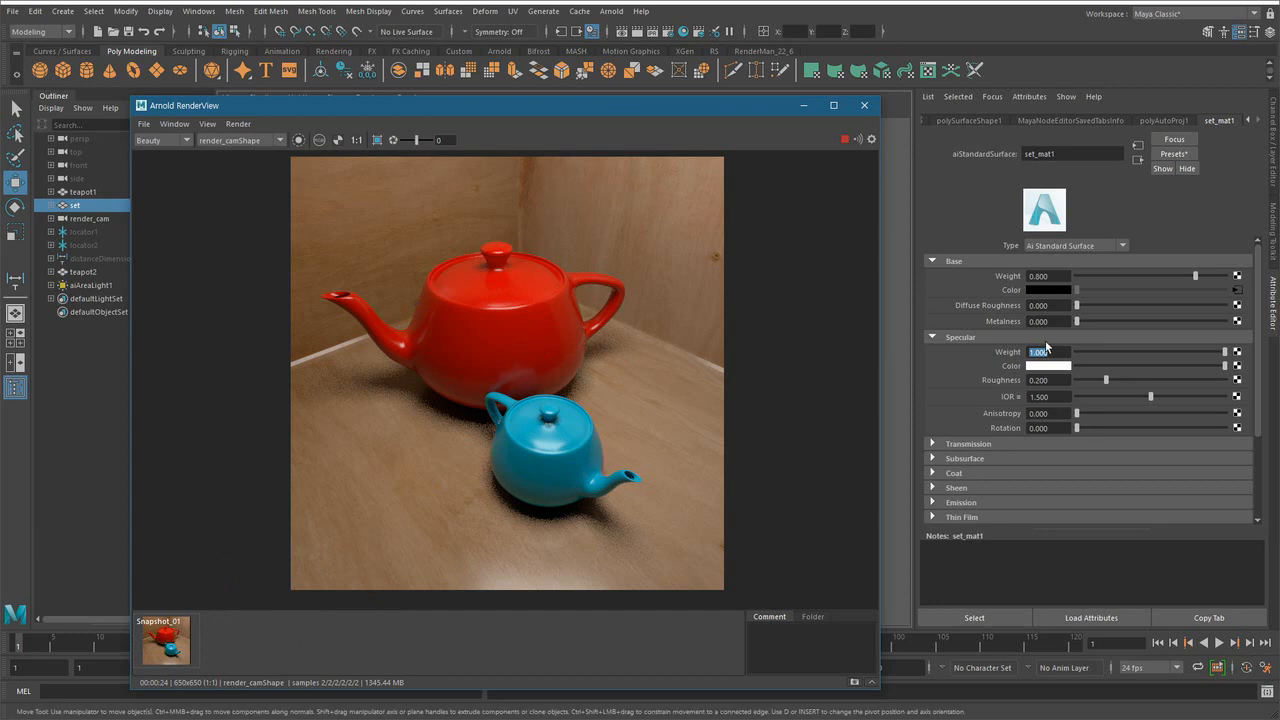
- Set the specular weight of set_mat1 to 0 and store a second snapshot of the updated render
{"action": "left_click", "coordinate": [1030, 352]}
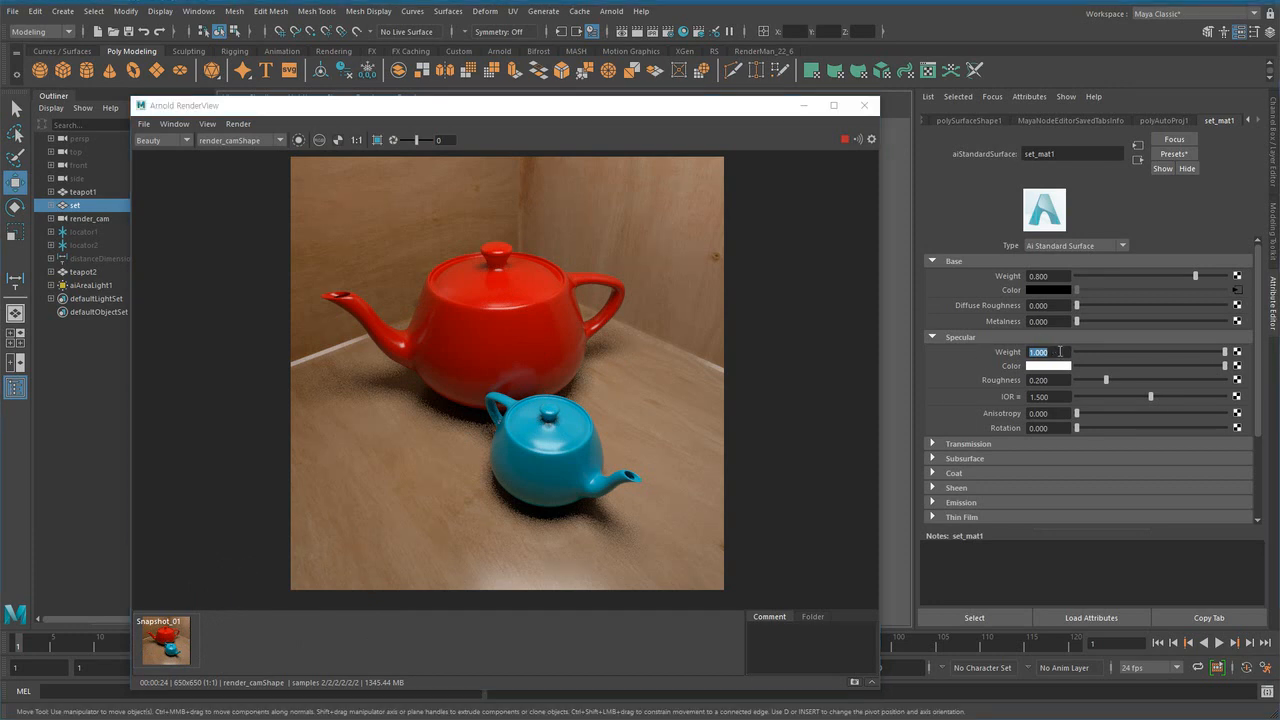
{"action": "type", "text": "0"}
{"action": "key", "text": "Return"}
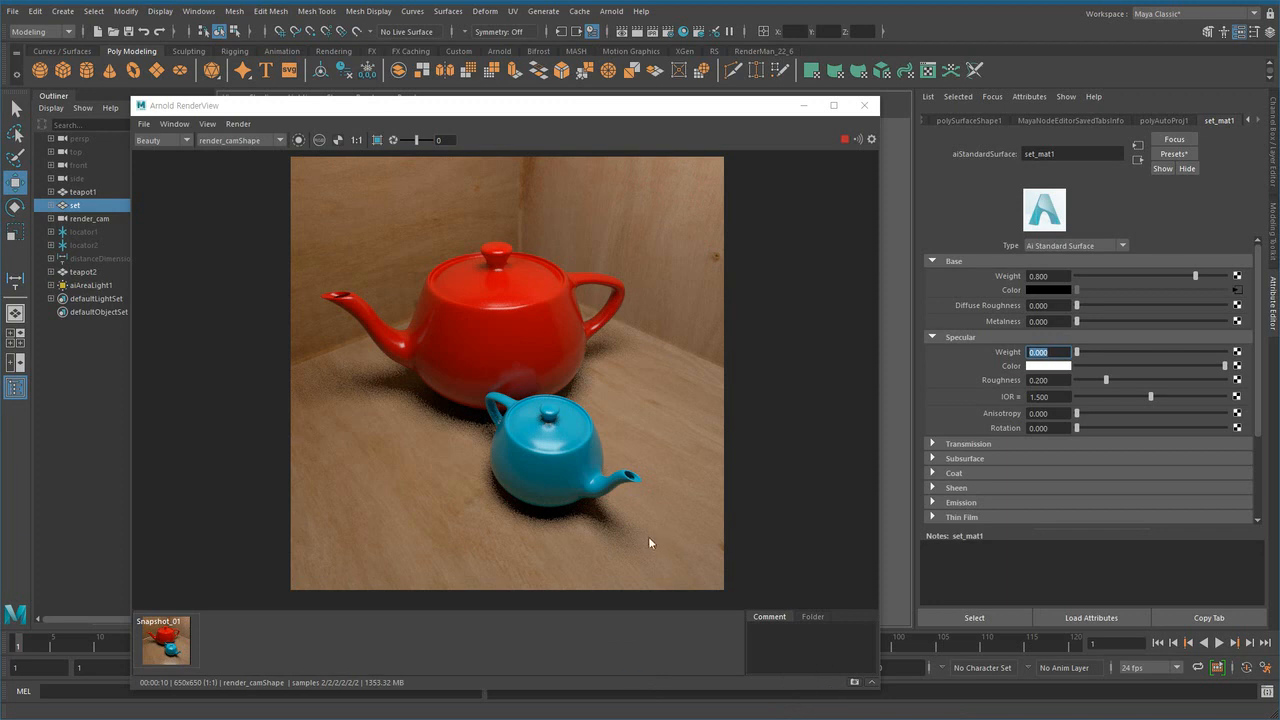
{"action": "left_click", "coordinate": [710, 118]}
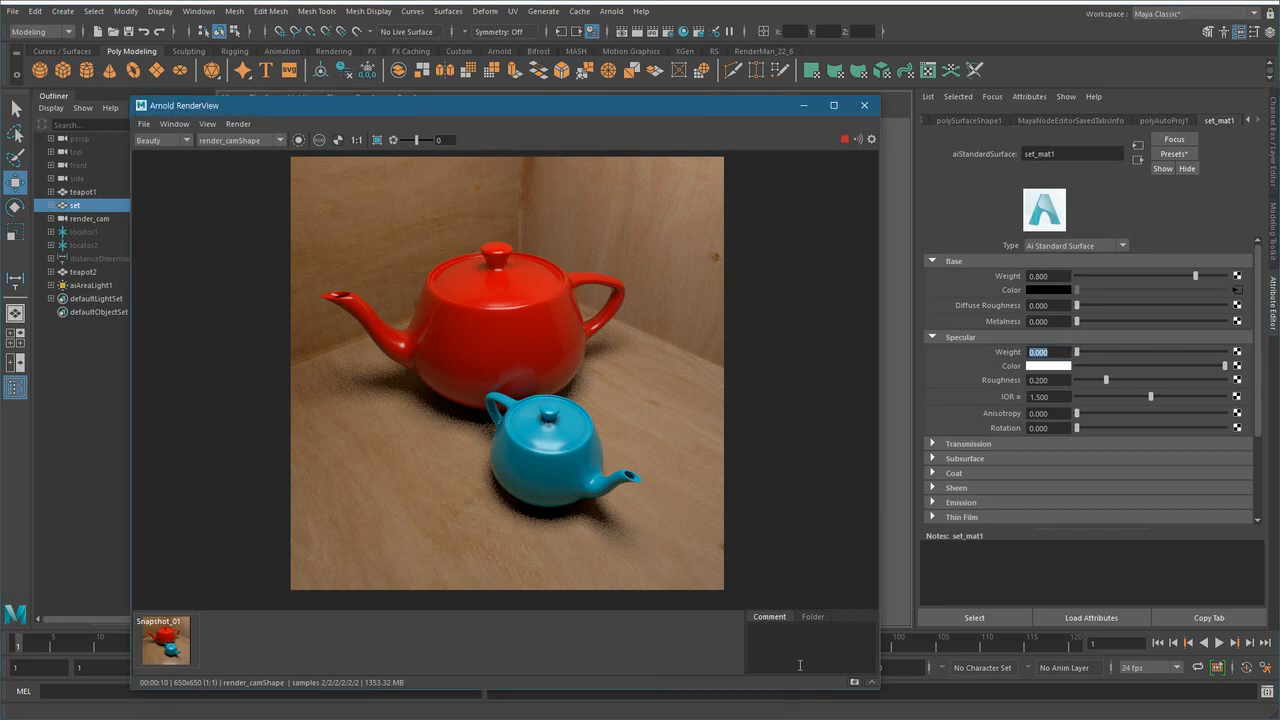
{"action": "left_click", "coordinate": [855, 684]}
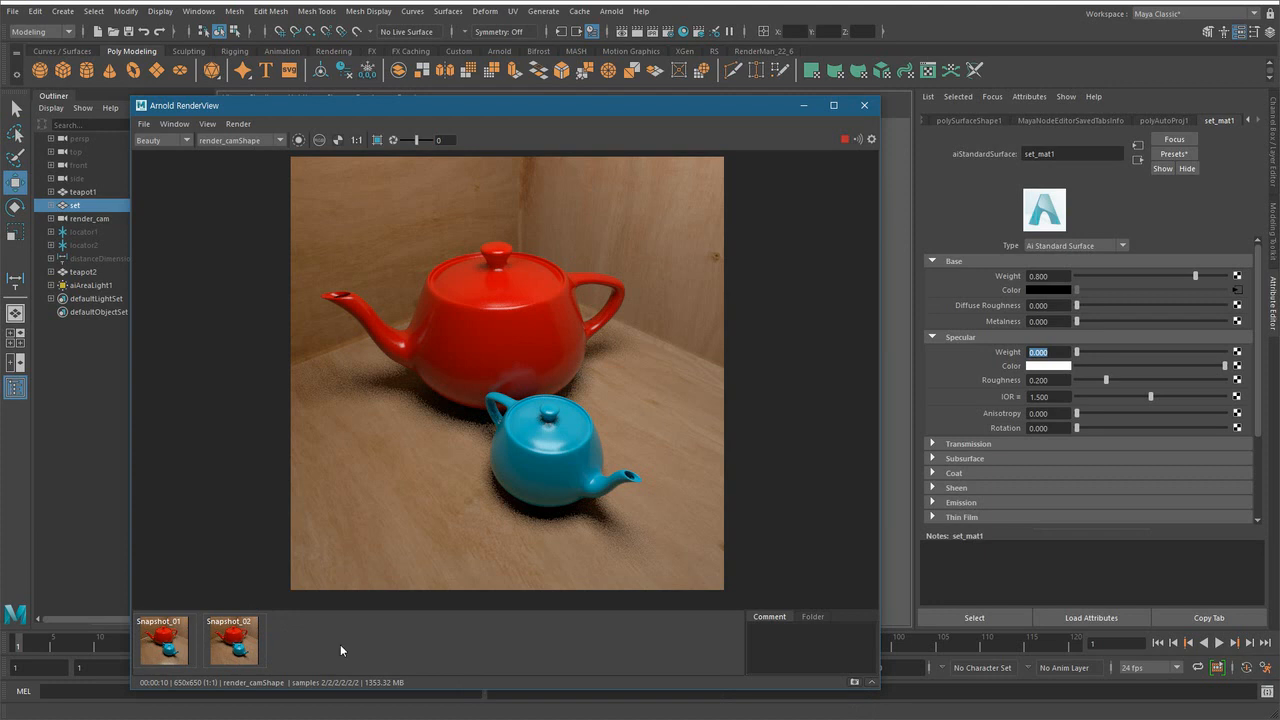
- Compare Snapshot_01 and Snapshot_02 by switching between them to examine the specular difference on the wood surfaces
{"action": "left_click", "coordinate": [173, 647]}
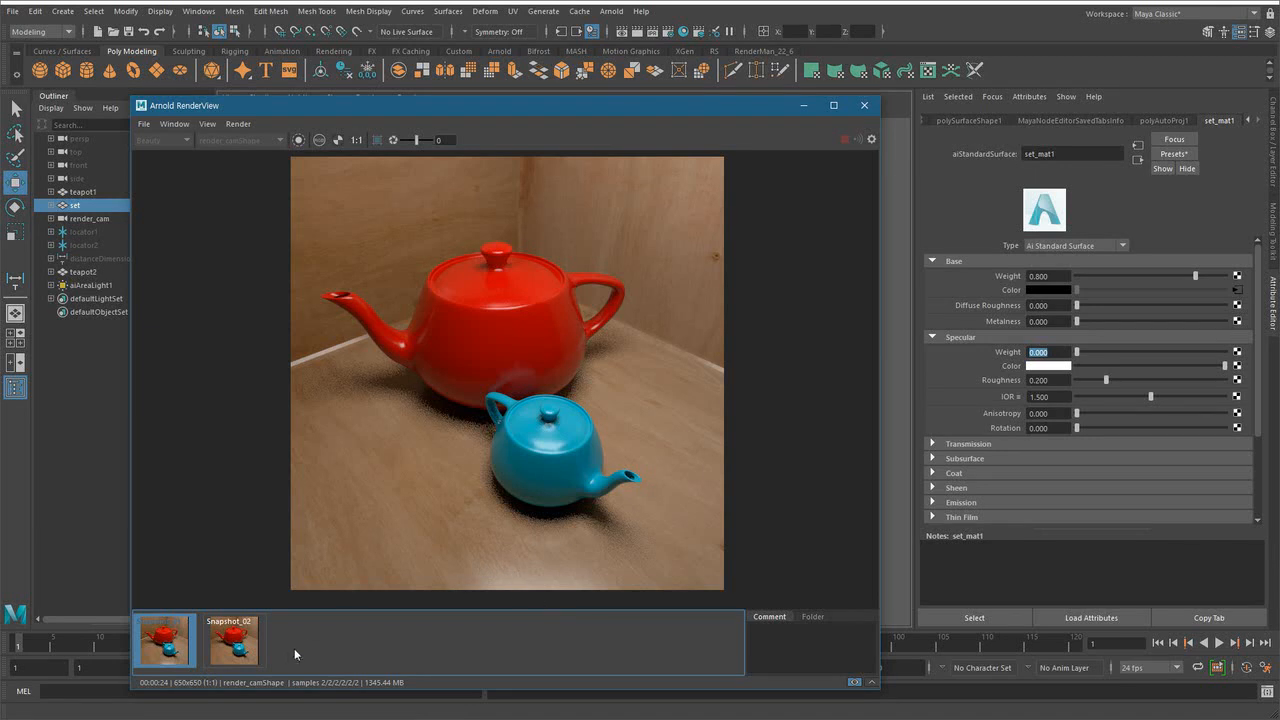
{"action": "left_click", "coordinate": [245, 638]}
{"action": "left_click", "coordinate": [180, 639]}
{"action": "left_click", "coordinate": [219, 634]}
{"action": "left_click", "coordinate": [165, 640]}
{"action": "left_click", "coordinate": [214, 642]}
{"action": "left_click", "coordinate": [173, 648]}
{"action": "left_click", "coordinate": [215, 645]}
{"action": "left_click", "coordinate": [170, 655]}
{"action": "left_click", "coordinate": [223, 655]}
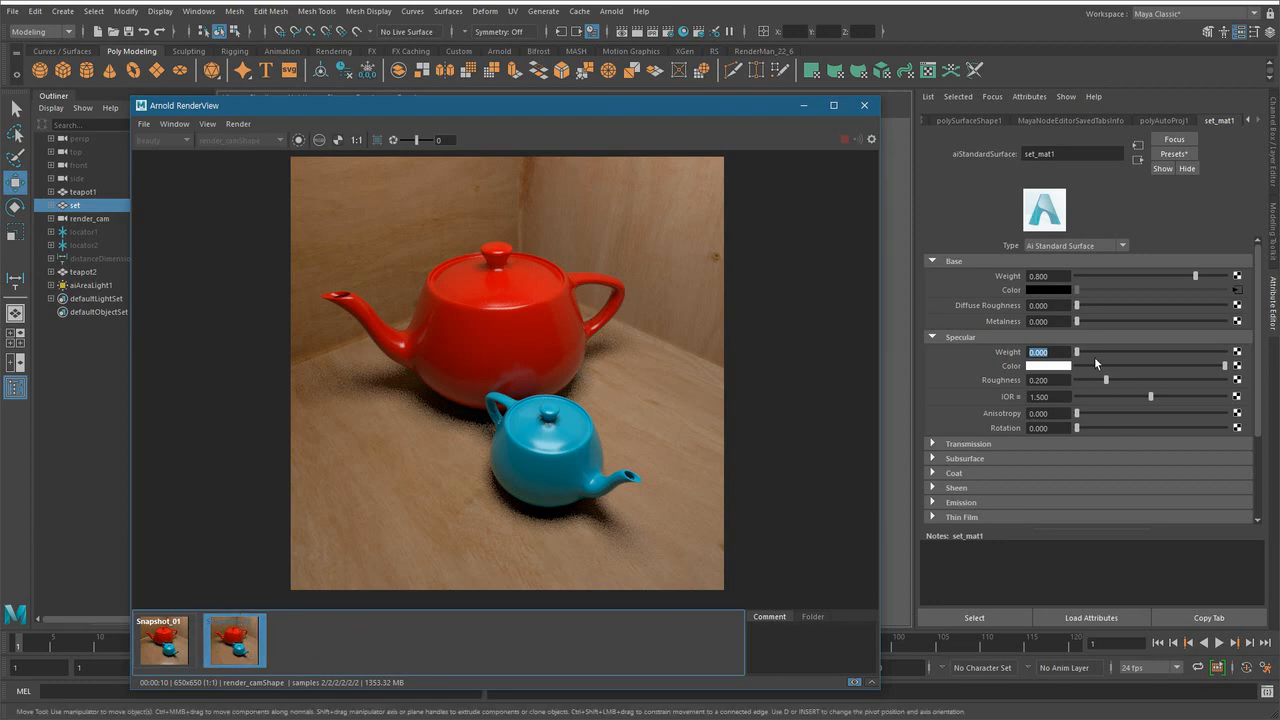
- Set the specular weight of set_mat1 to 0.5, return to the live render and store a third snapshot
{"action": "left_click", "coordinate": [1062, 352]}
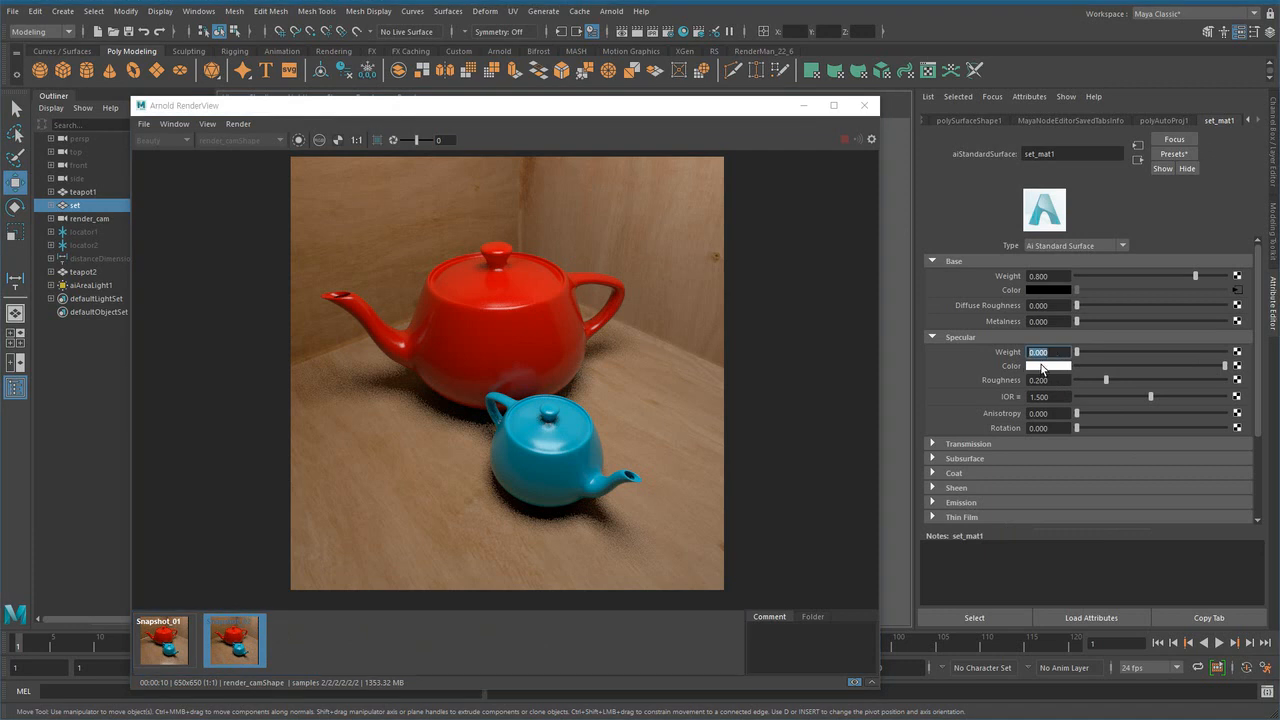
{"action": "type", "text": "0.5"}
{"action": "key", "text": "Return"}
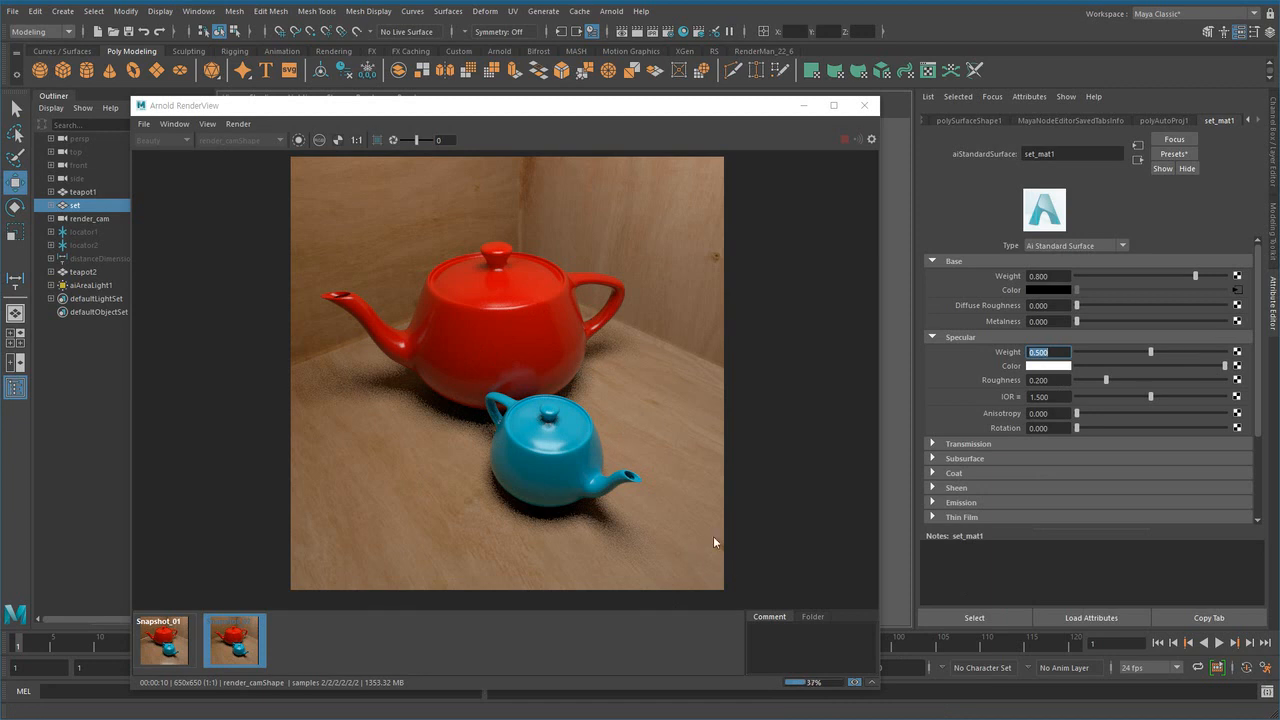
{"action": "left_click", "coordinate": [258, 648]}
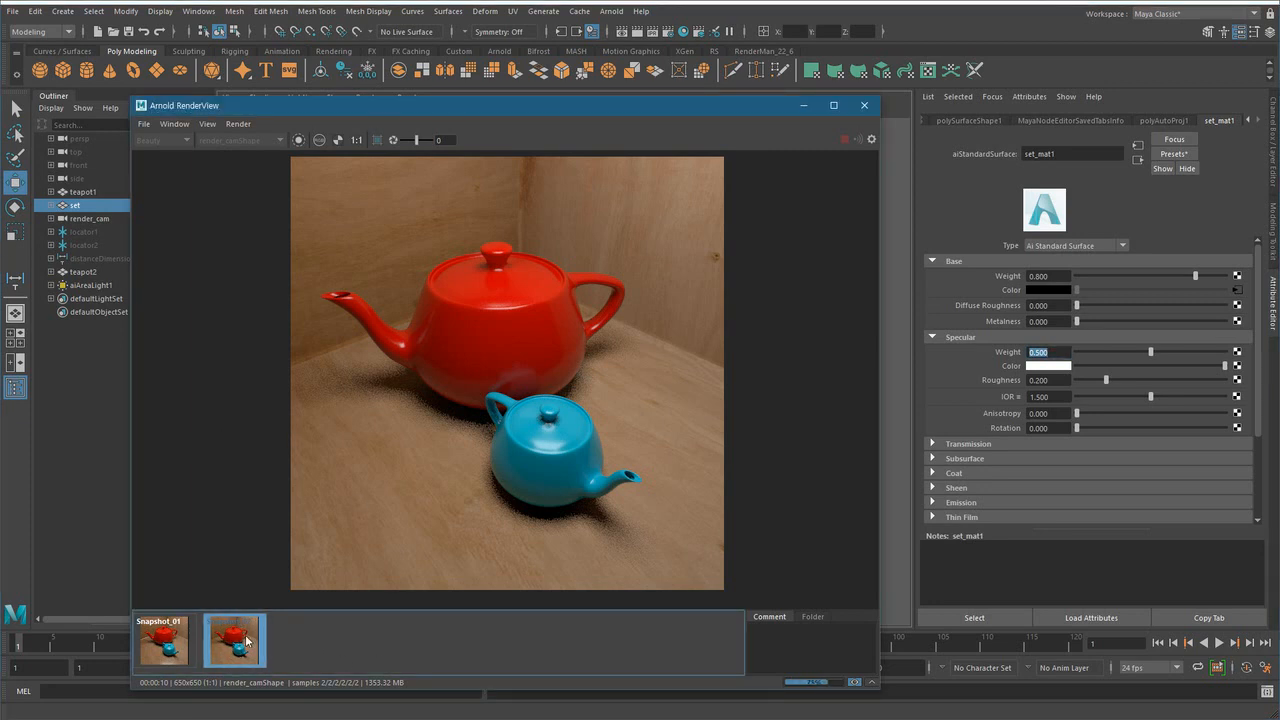
{"action": "left_click", "coordinate": [250, 638]}
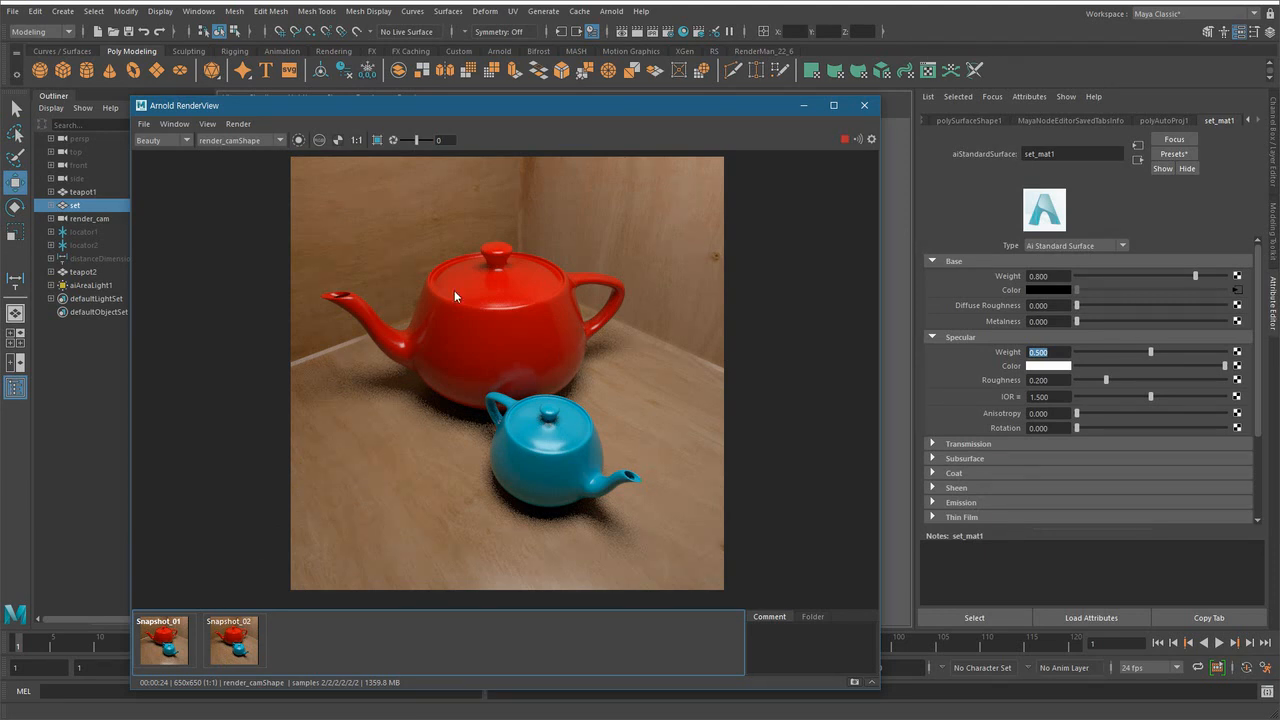
{"action": "left_click", "coordinate": [854, 682]}
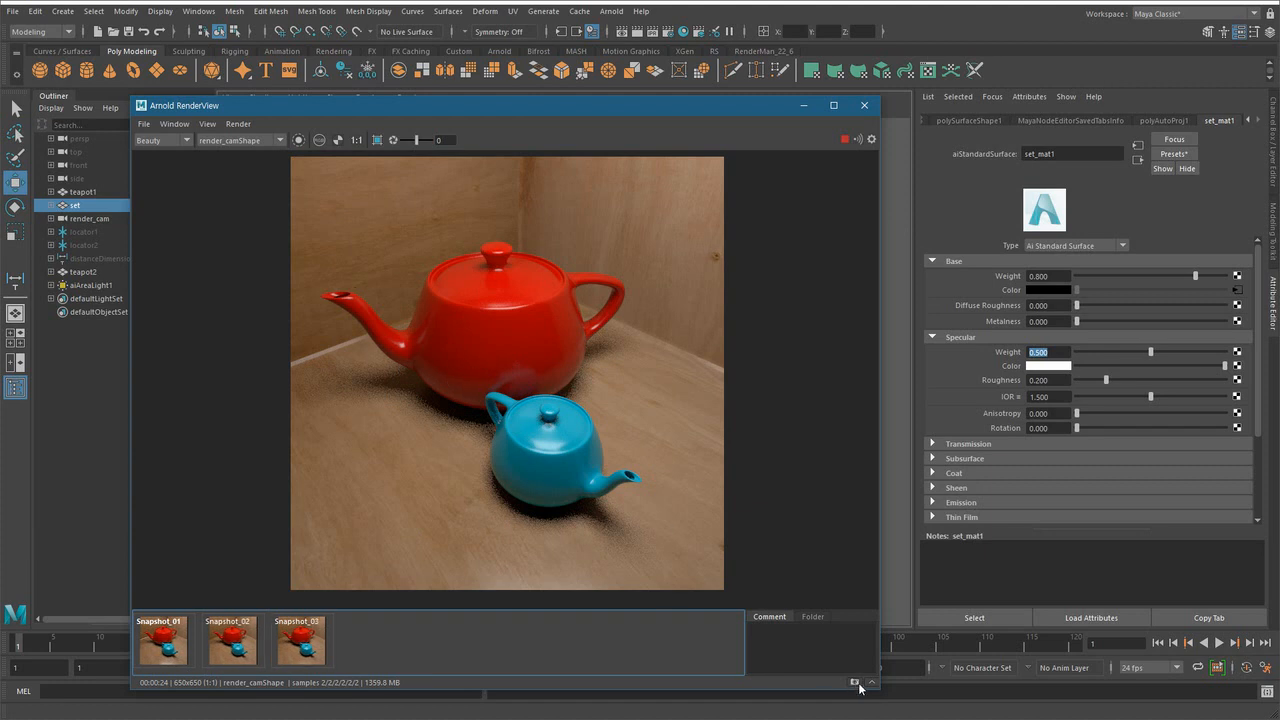
- Compare all three snapshots to examine how the specular weight affects the wood's reflections, and return to the live render
{"action": "left_click", "coordinate": [234, 642]}
{"action": "left_click", "coordinate": [300, 642]}
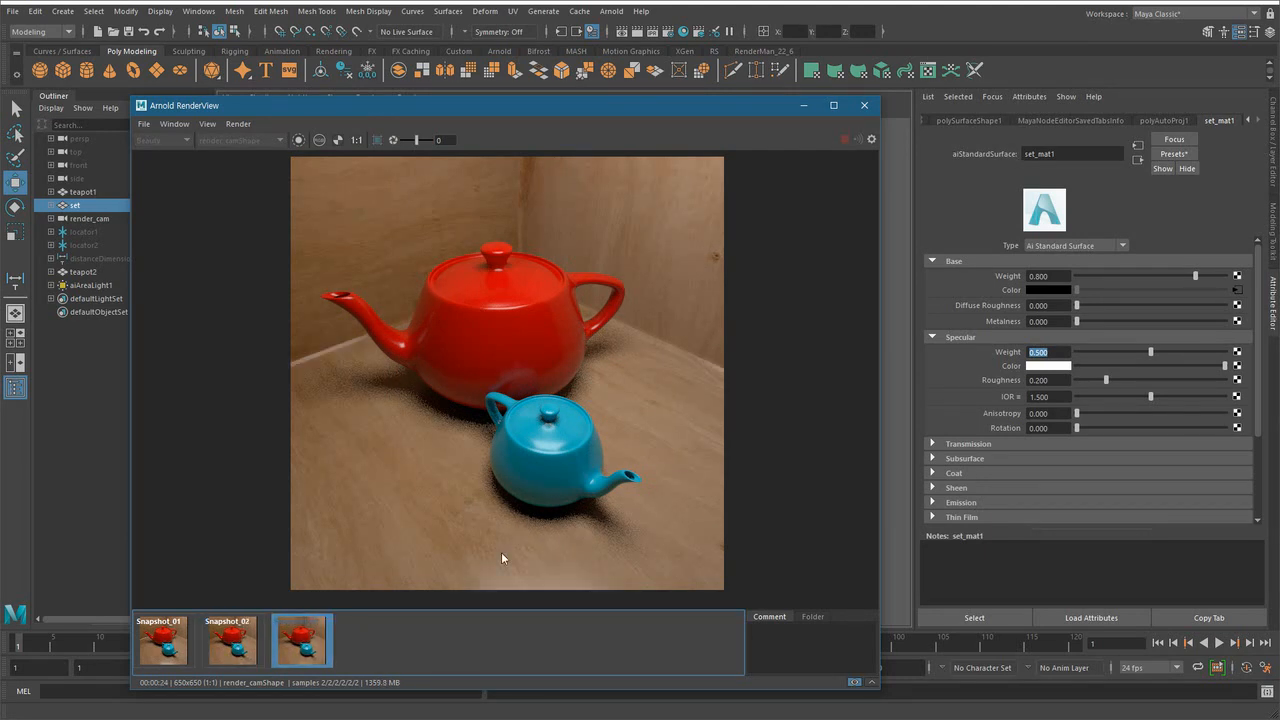
{"action": "left_click", "coordinate": [234, 642]}
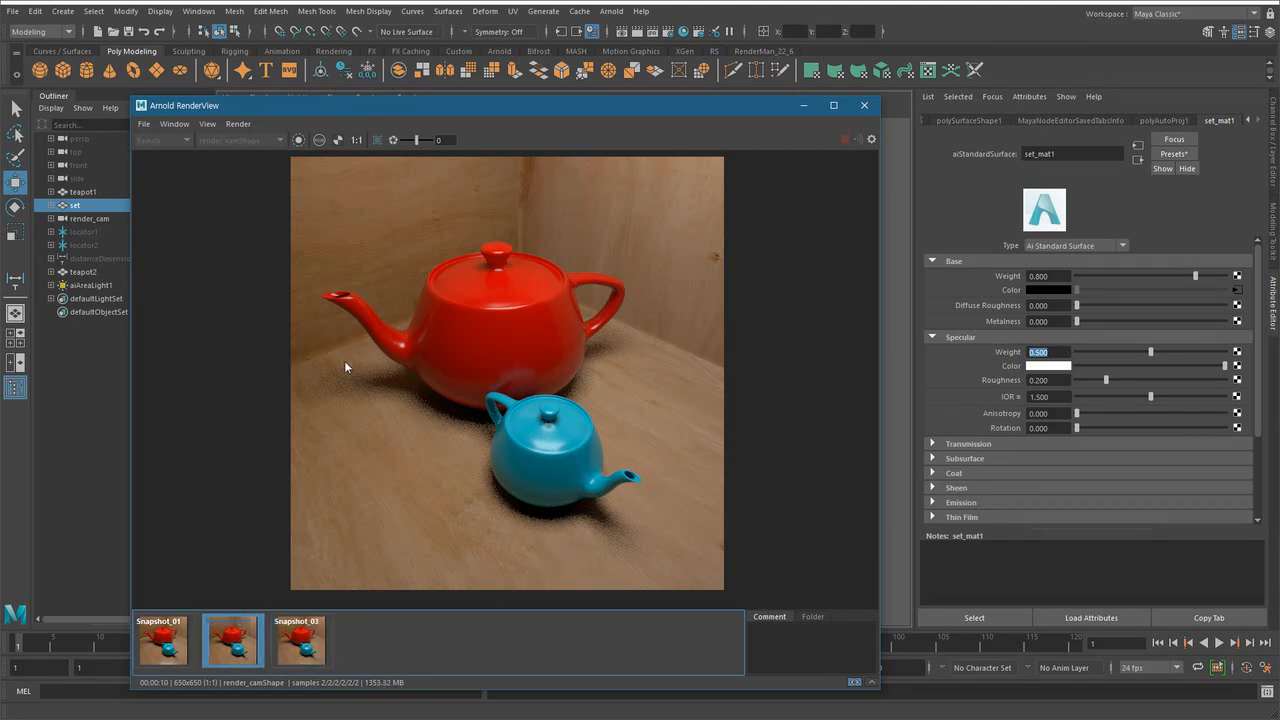
{"action": "left_click", "coordinate": [300, 642]}
{"action": "left_click", "coordinate": [234, 642]}
{"action": "left_click", "coordinate": [300, 642]}
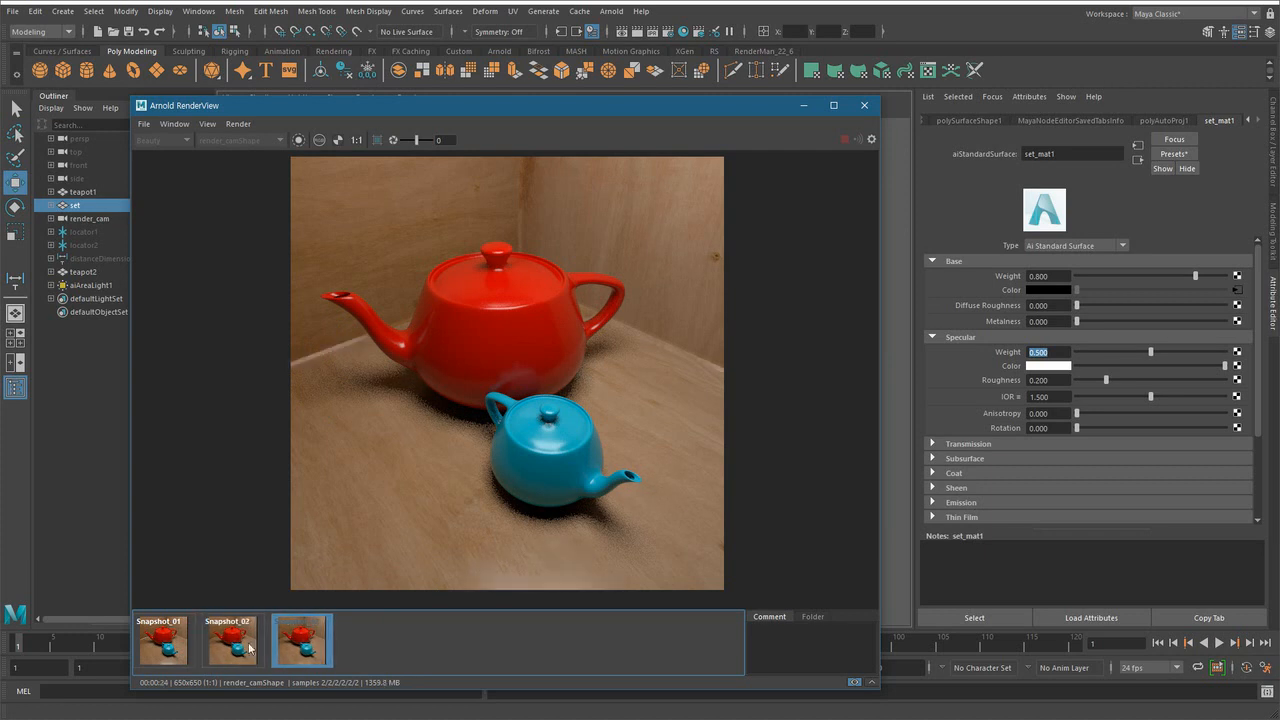
{"action": "left_click", "coordinate": [178, 652]}
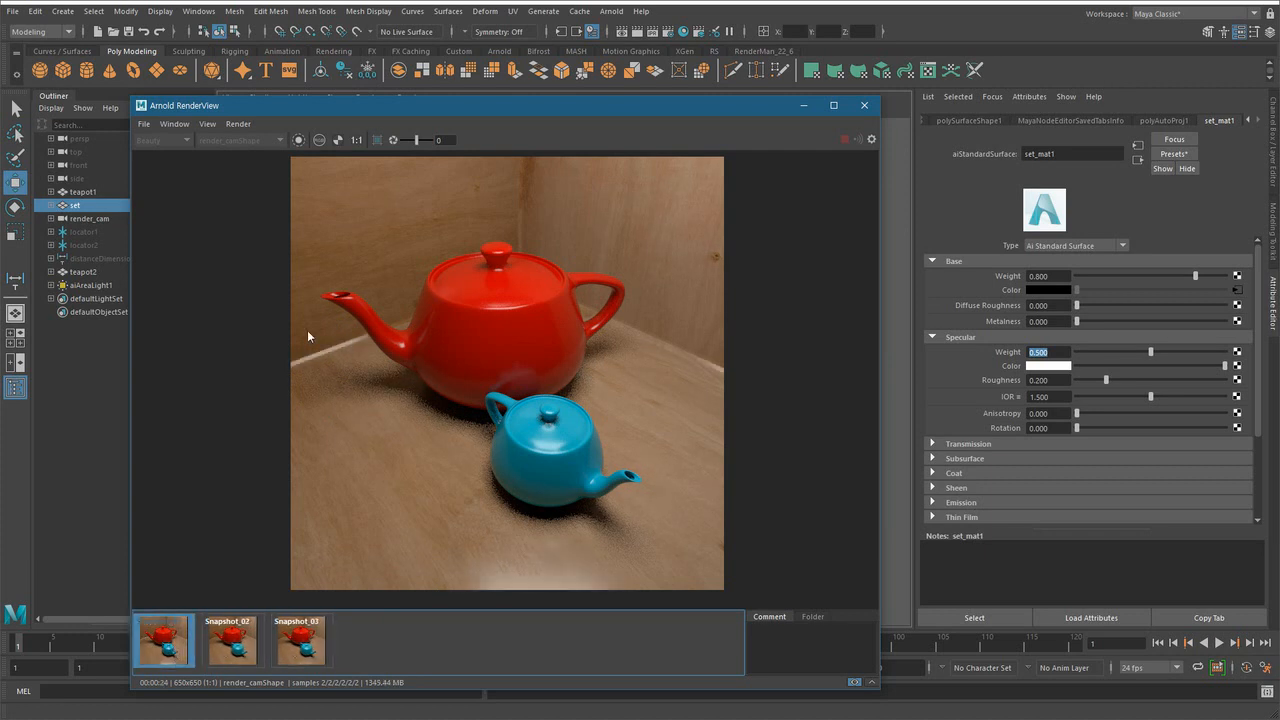
{"action": "left_click", "coordinate": [304, 654]}
{"action": "left_click", "coordinate": [246, 654]}
{"action": "left_click", "coordinate": [288, 654]}
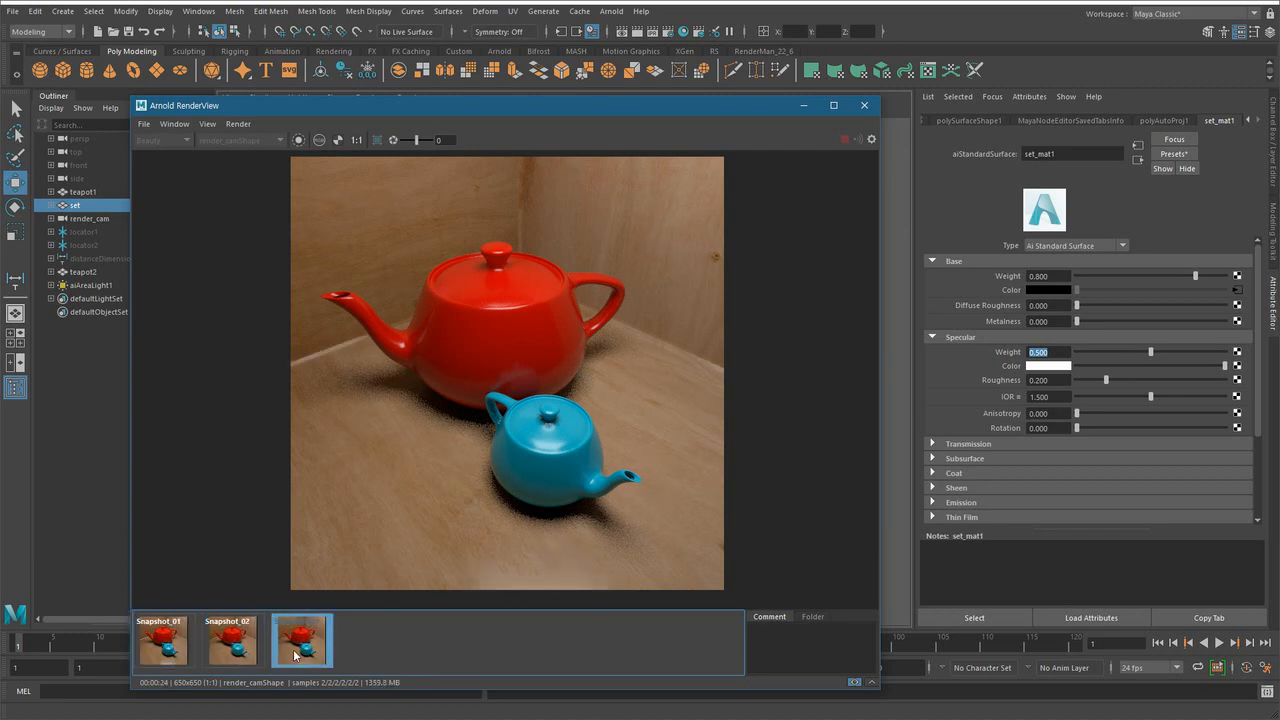
{"action": "left_click", "coordinate": [338, 652]}
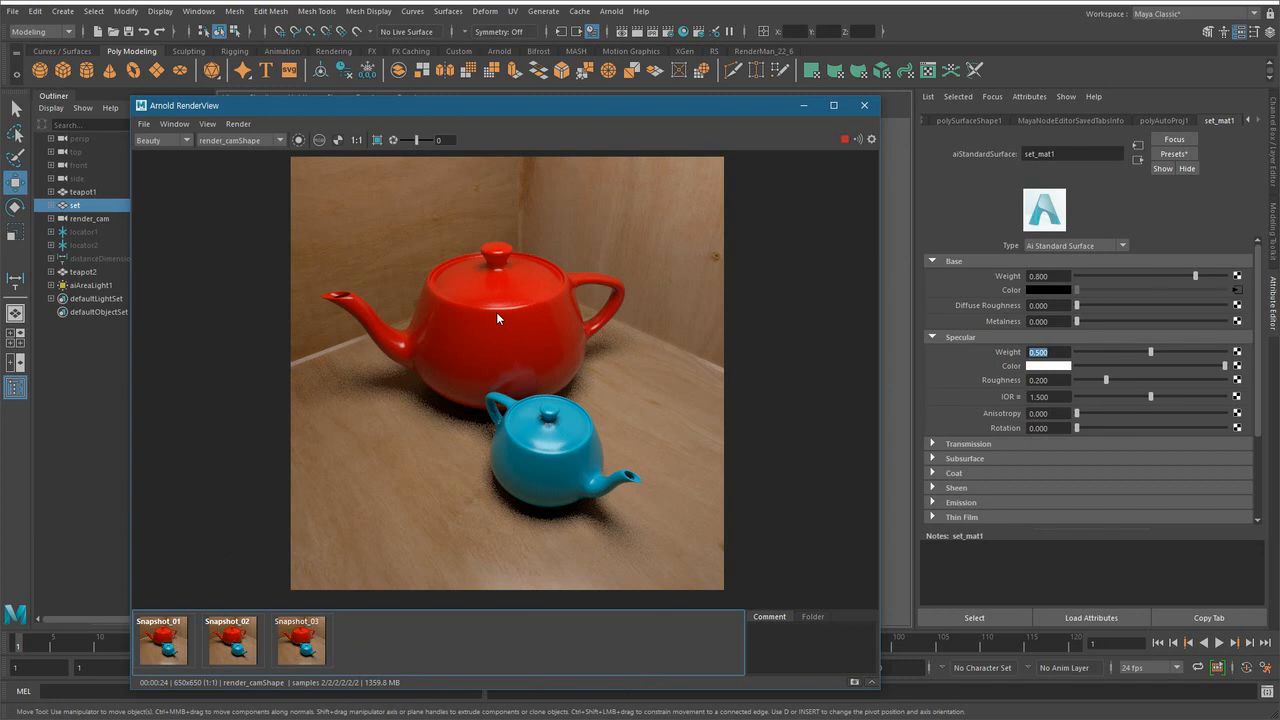
- Select teapot1 and look through its material's Transmission, Subsurface, Coat and Geometry attributes
{"action": "left_click_drag", "start_coordinate": [620, 107], "coordinate": [653, 104]}
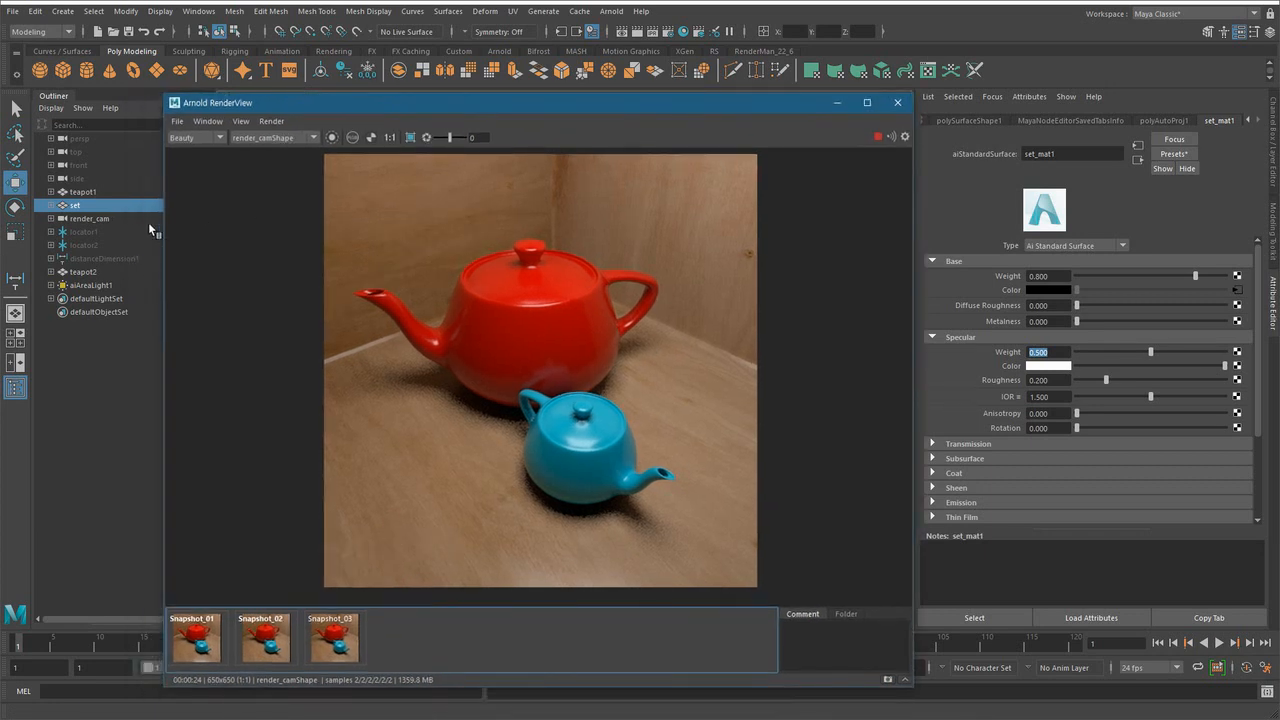
{"action": "left_click", "coordinate": [86, 191]}
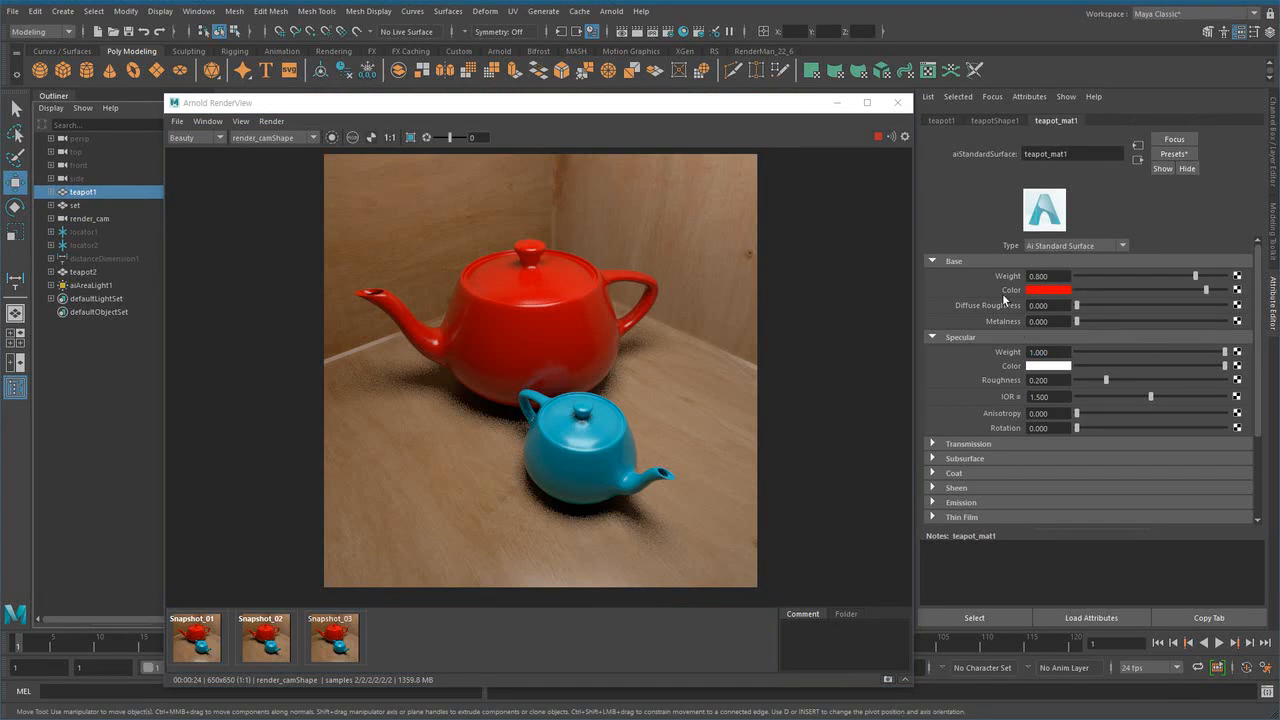
{"action": "scroll", "coordinate": [1161, 405], "scroll_direction": "down", "scroll_amount": 3}
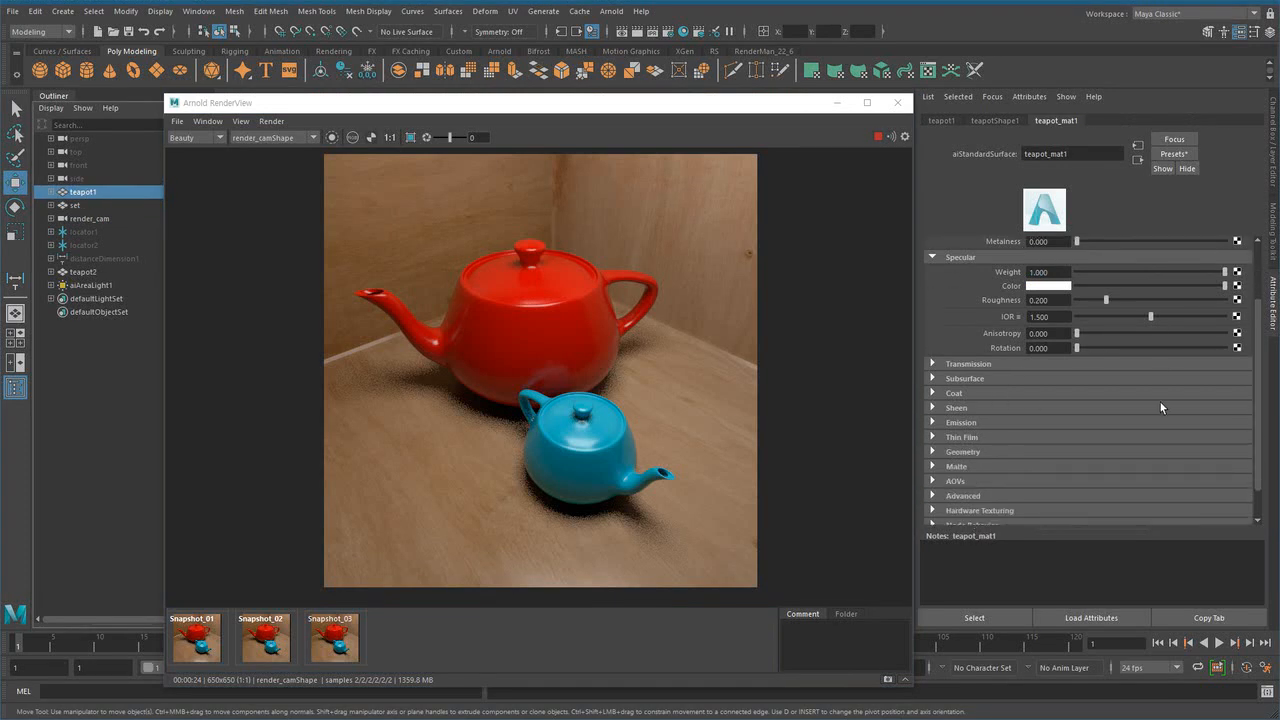
{"action": "left_click", "coordinate": [962, 379]}
{"action": "left_click", "coordinate": [979, 365]}
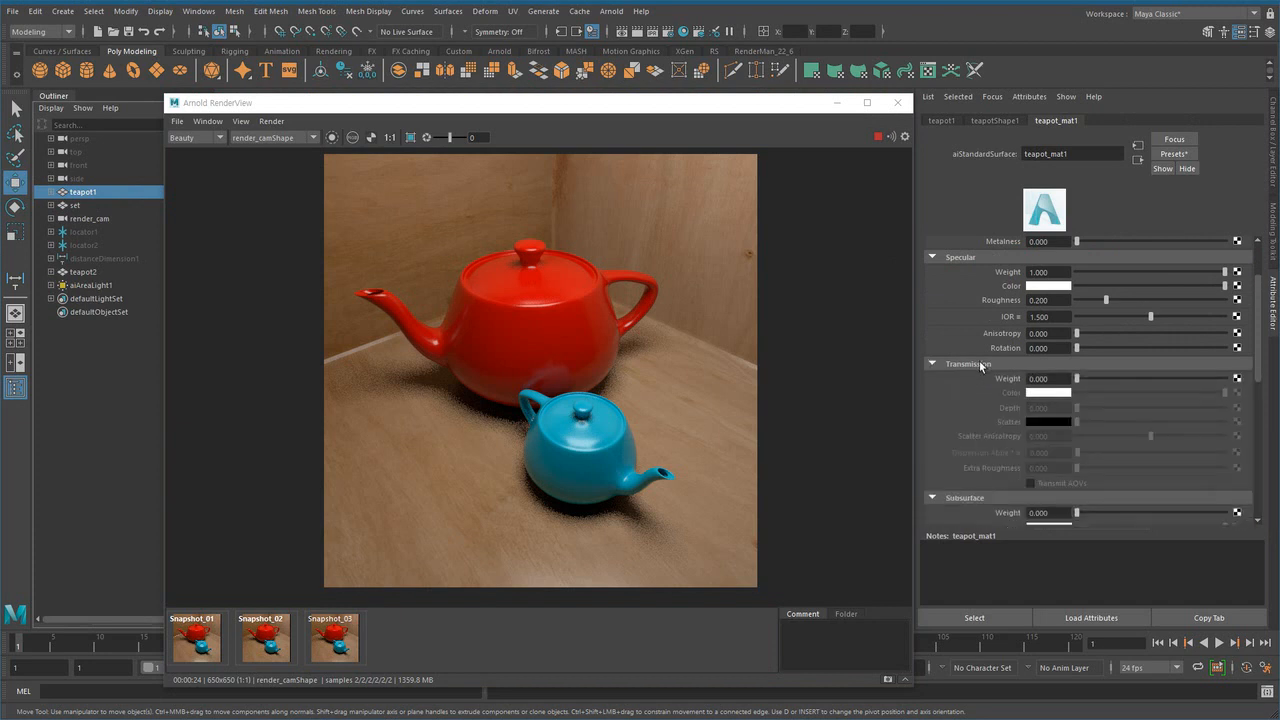
{"action": "scroll", "coordinate": [1042, 416], "scroll_direction": "down", "scroll_amount": 5}
{"action": "left_click", "coordinate": [978, 415]}
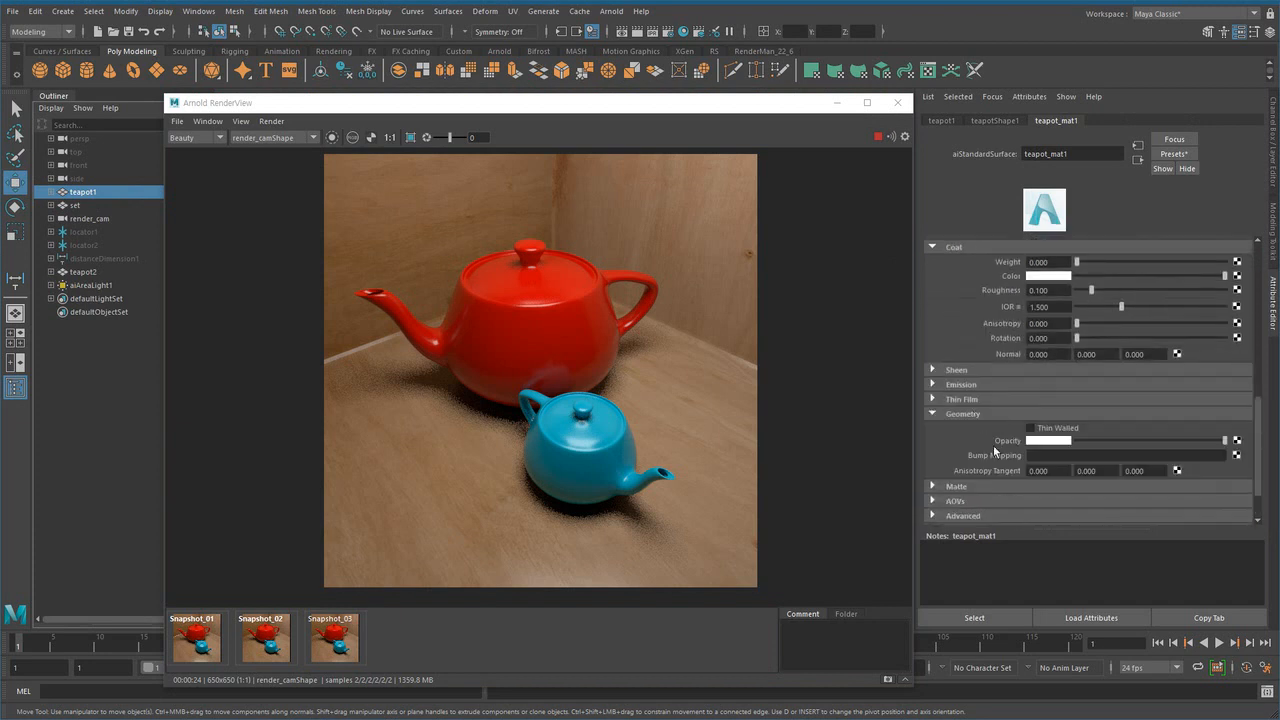
{"action": "scroll", "coordinate": [1068, 425], "scroll_direction": "up", "scroll_amount": 10}
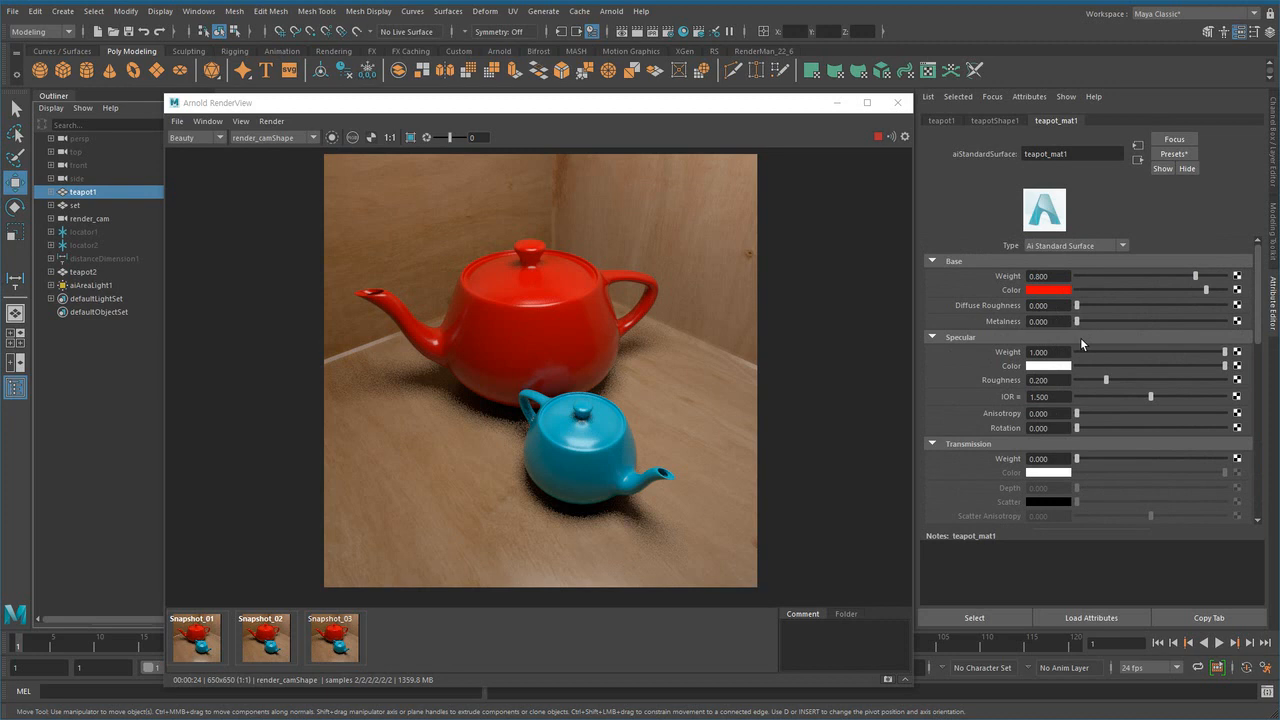
- Replace the settings of teapot_mat1 with the Copper material preset
{"action": "left_click", "coordinate": [1071, 156]}
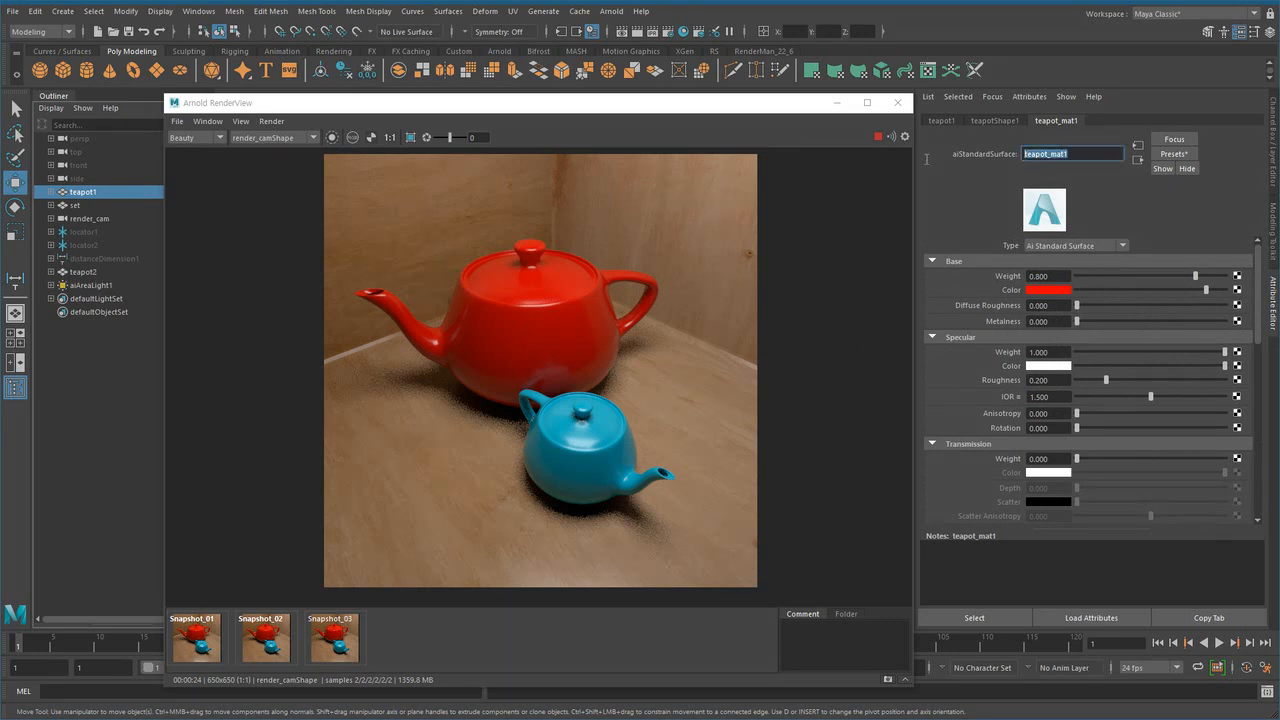
{"action": "left_click", "coordinate": [1185, 156]}
{"action": "mouse_move", "coordinate": [1181, 207]}
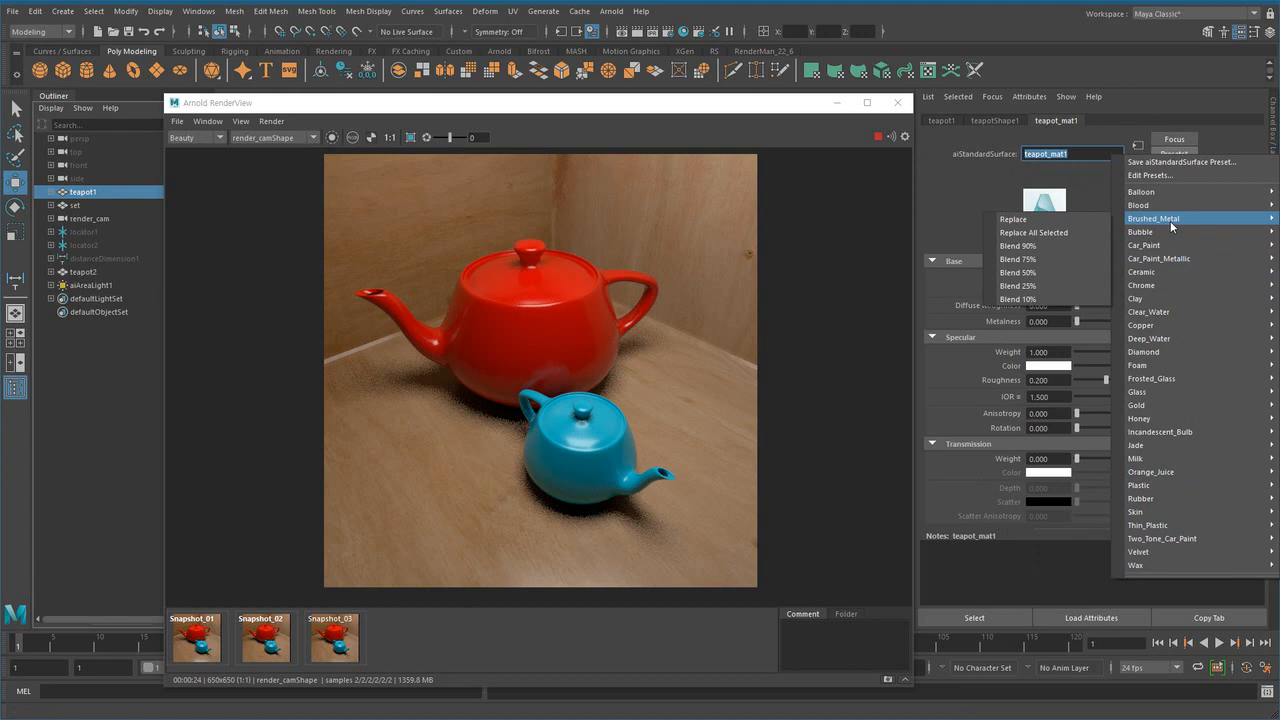
{"action": "mouse_move", "coordinate": [1146, 333]}
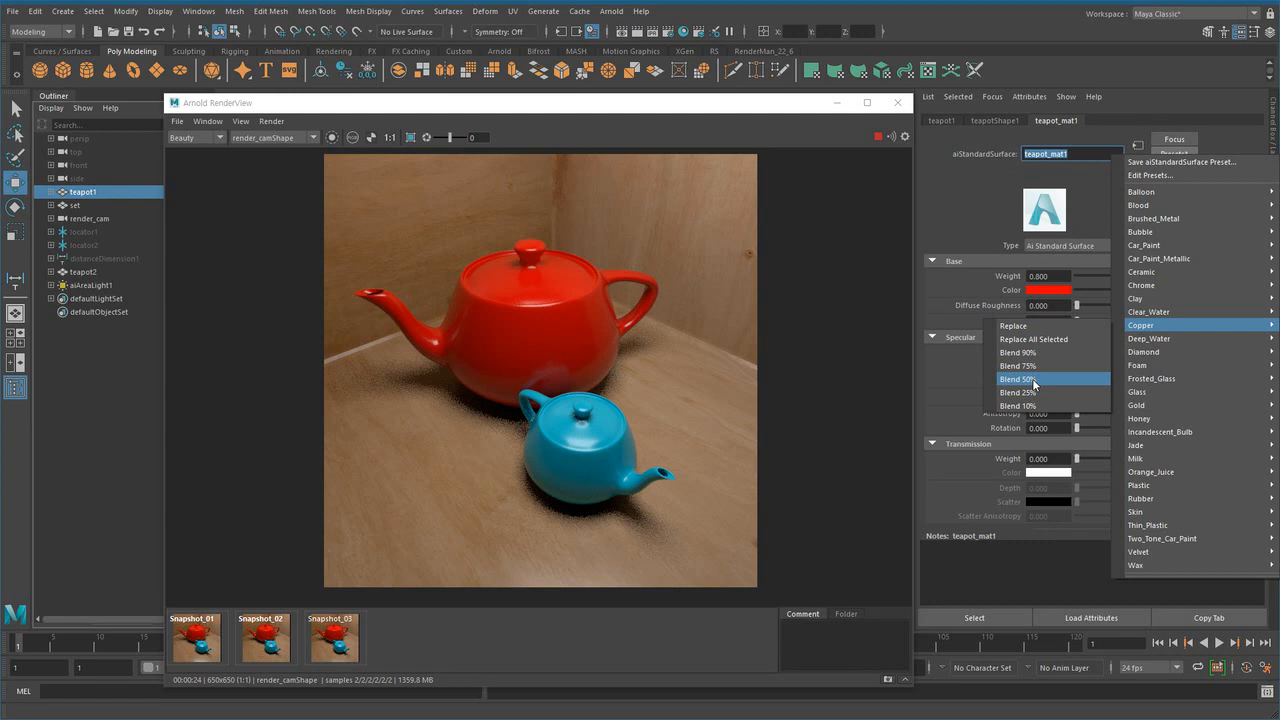
{"action": "left_click", "coordinate": [1046, 326]}
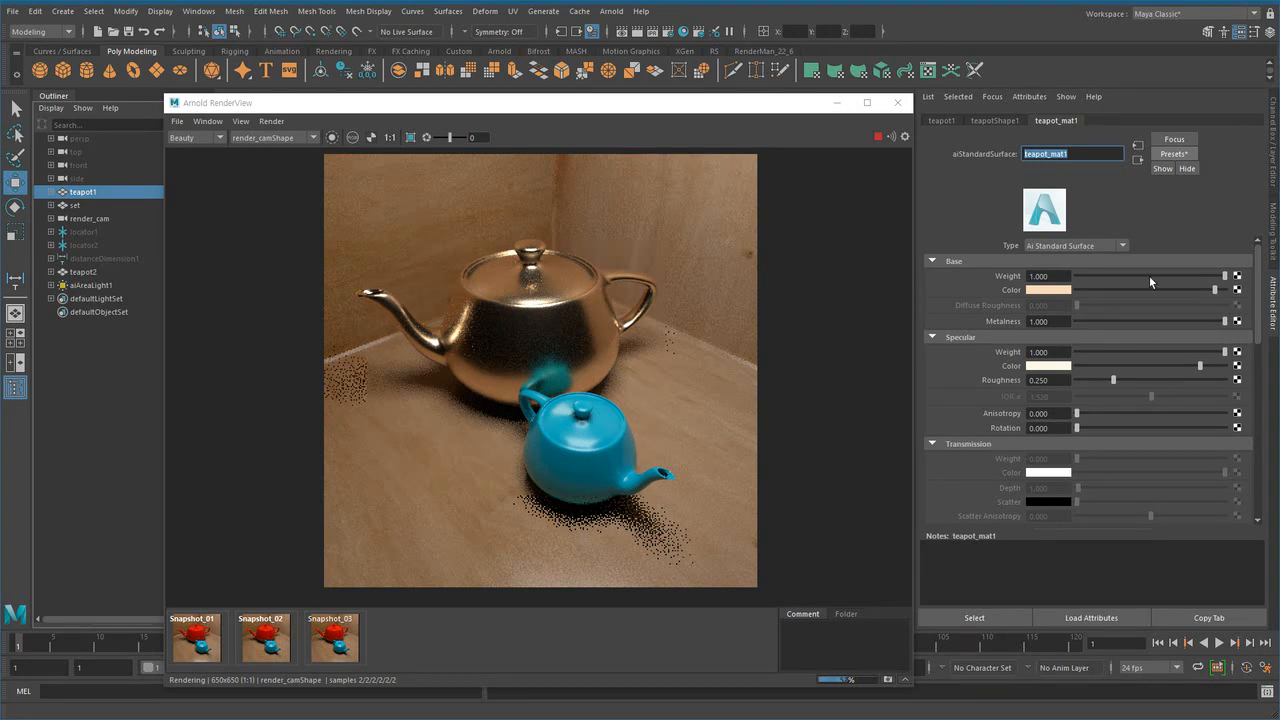
- Replace the settings of teapot_mat1 with the Gold material preset
{"action": "left_click", "coordinate": [1185, 155]}
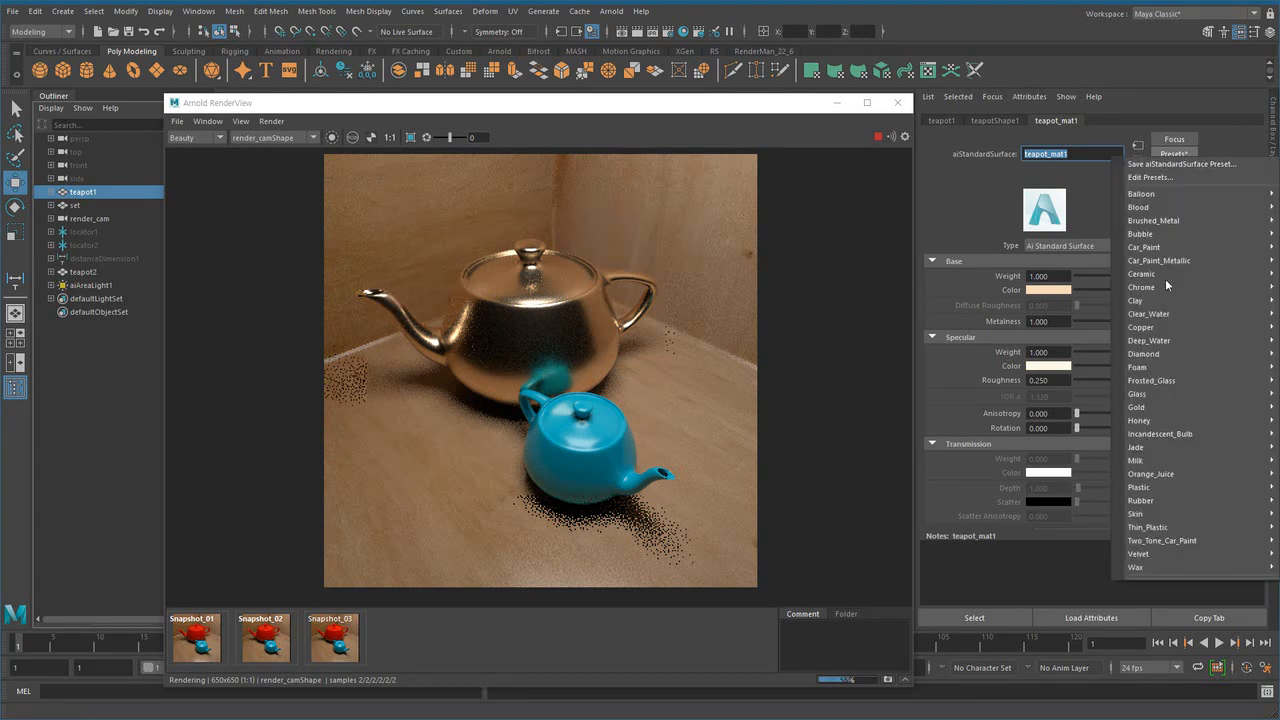
{"action": "mouse_move", "coordinate": [1160, 408]}
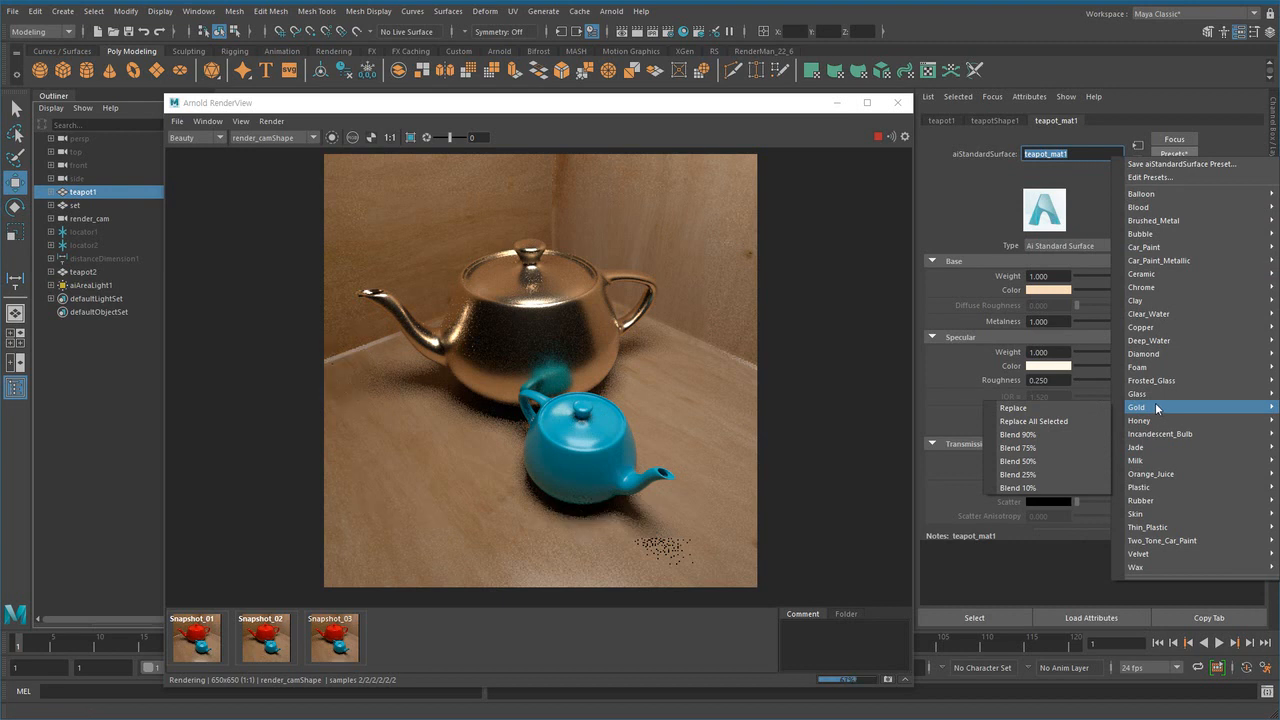
{"action": "left_click", "coordinate": [1076, 412]}
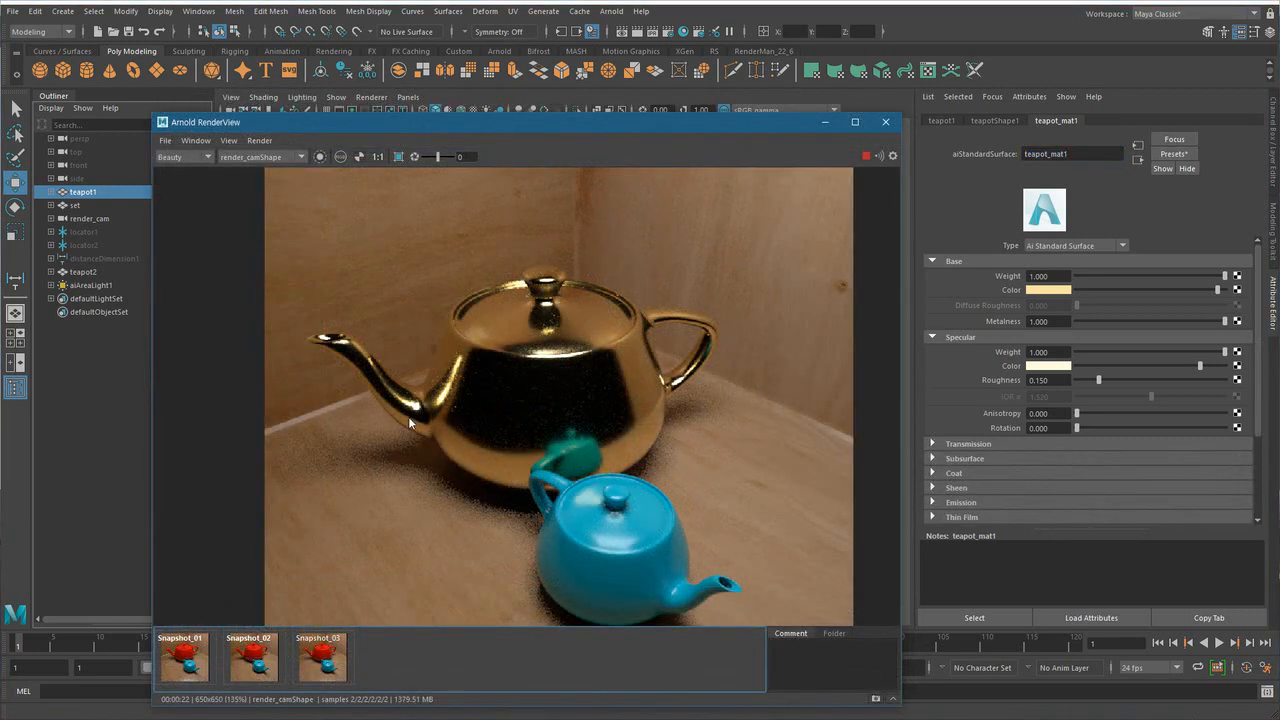
- Examine the gold teapot's reflections in the render, and look around the teapots, set walls and area light in the perspective view
{"action": "scroll", "coordinate": [586, 454], "scroll_direction": "up", "scroll_amount": 3}
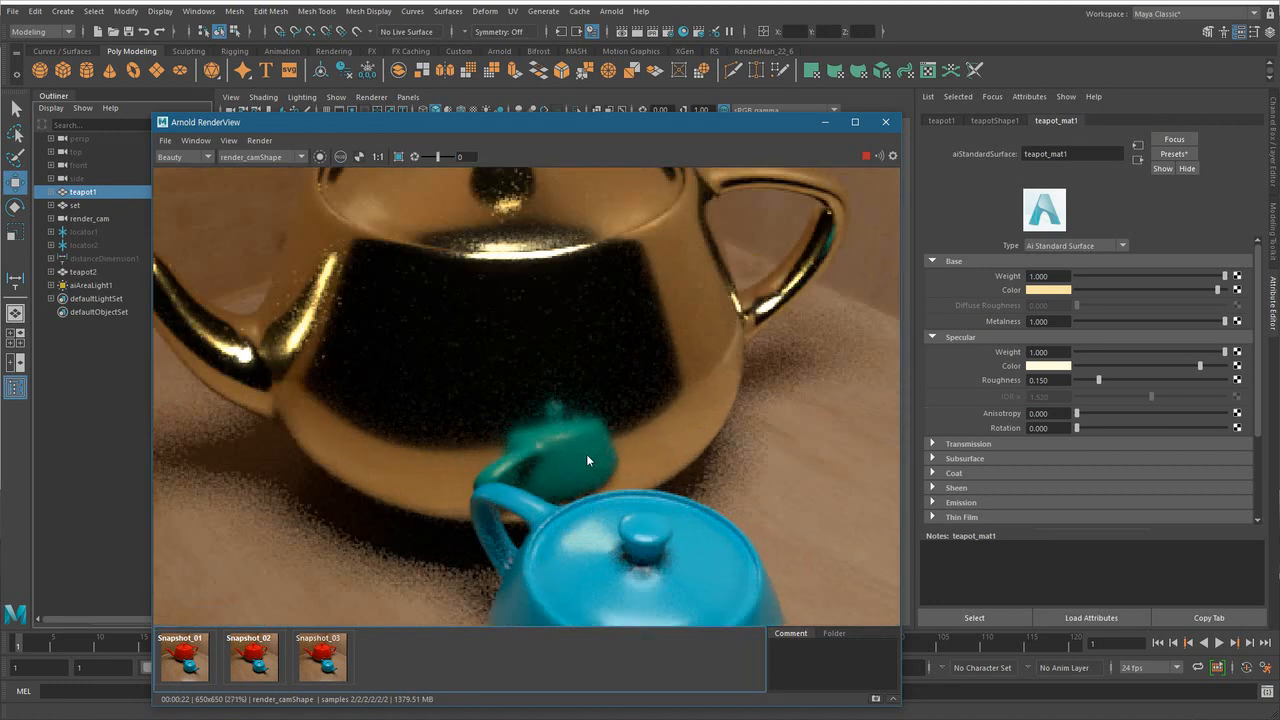
{"action": "scroll", "coordinate": [496, 400], "scroll_direction": "down", "scroll_amount": 2}
{"action": "middle_click_drag", "start_coordinate": [446, 338], "coordinate": [556, 406]}
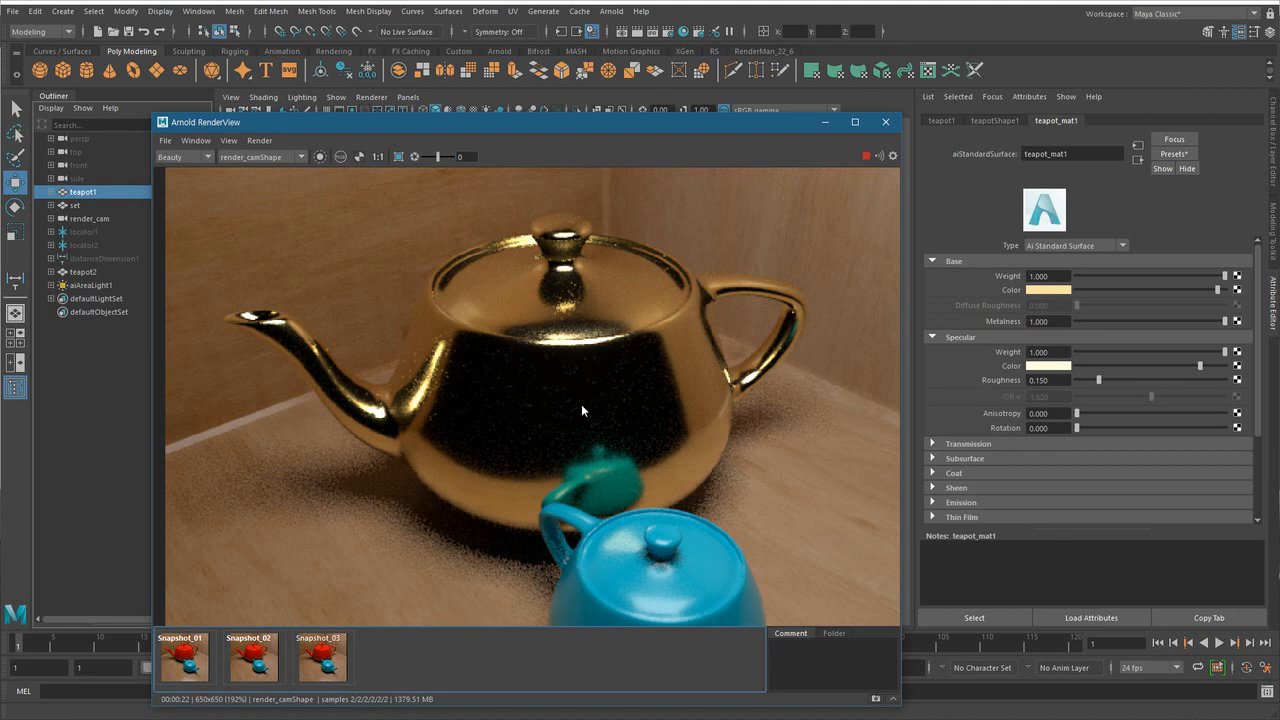
{"action": "left_click", "coordinate": [817, 122]}
{"action": "left_click_drag", "start_coordinate": [340, 450], "coordinate": [545, 499], "text": "alt"}
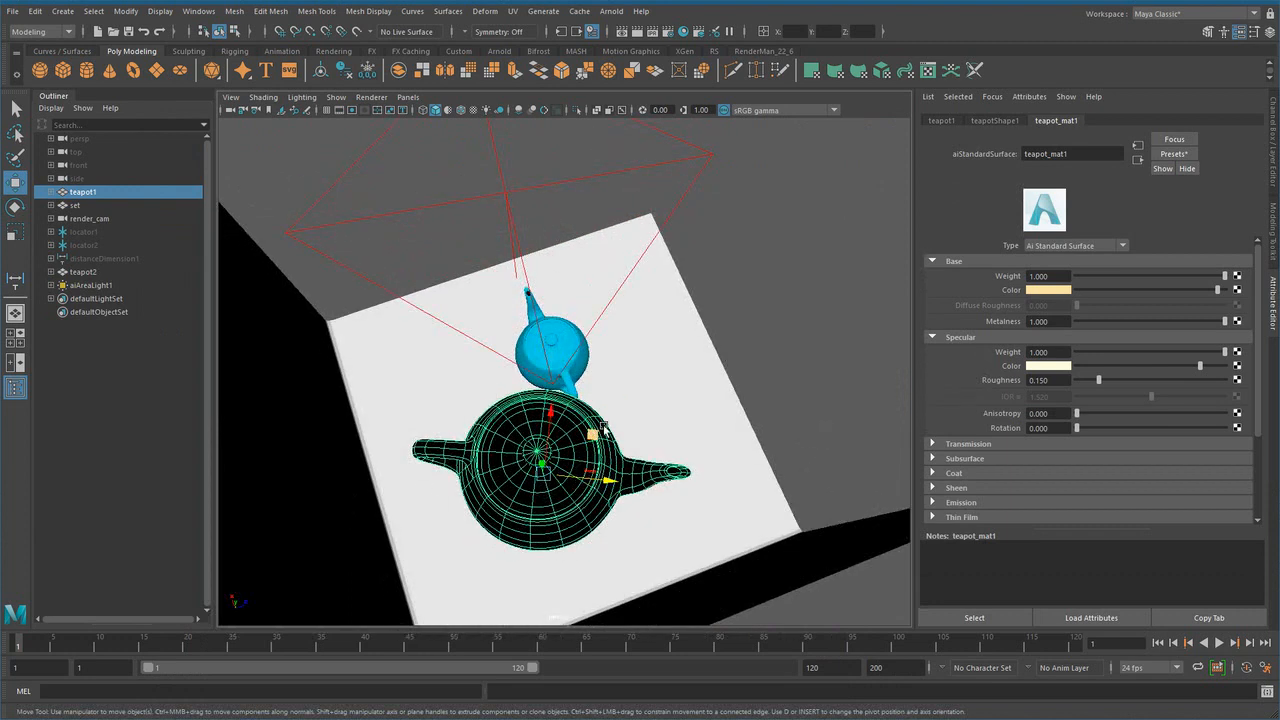
{"action": "left_click_drag", "start_coordinate": [490, 410], "coordinate": [481, 418], "text": "alt"}
{"action": "left_click_drag", "start_coordinate": [677, 330], "coordinate": [471, 245], "text": "alt"}
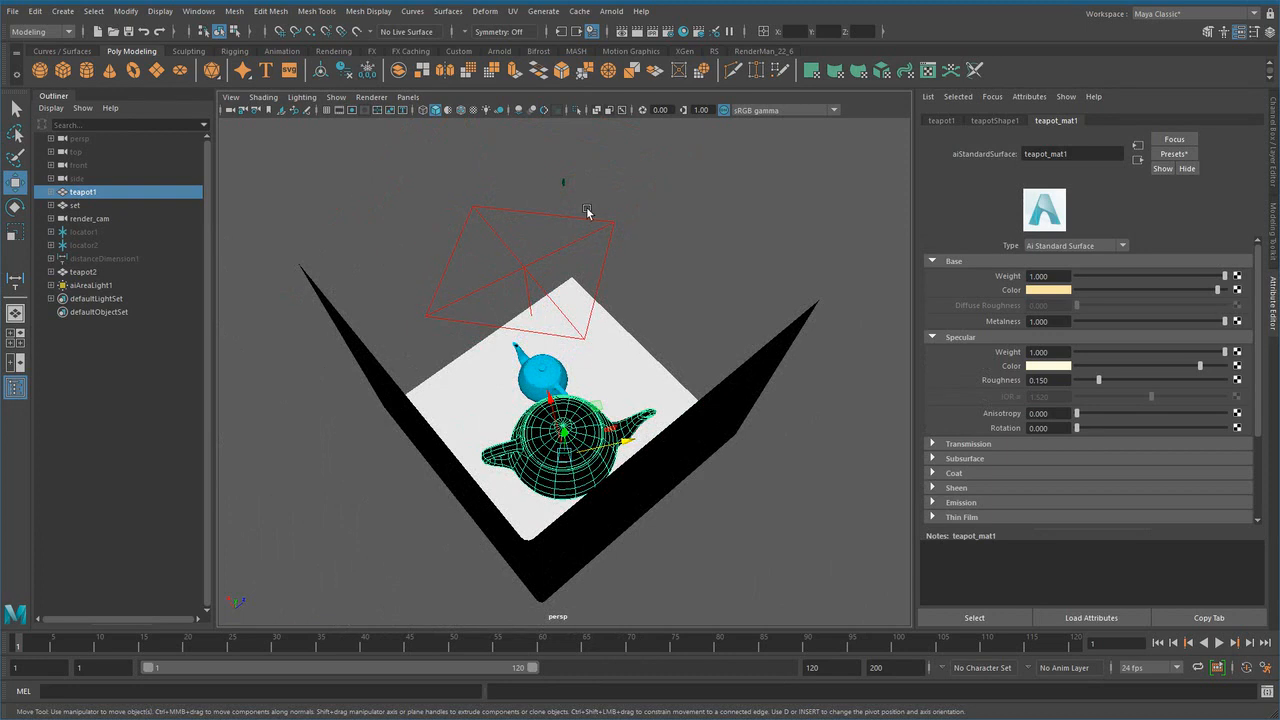
{"action": "left_click_drag", "start_coordinate": [589, 211], "coordinate": [734, 191], "text": "alt"}
{"action": "scroll", "coordinate": [734, 191], "scroll_direction": "up", "scroll_amount": 3}
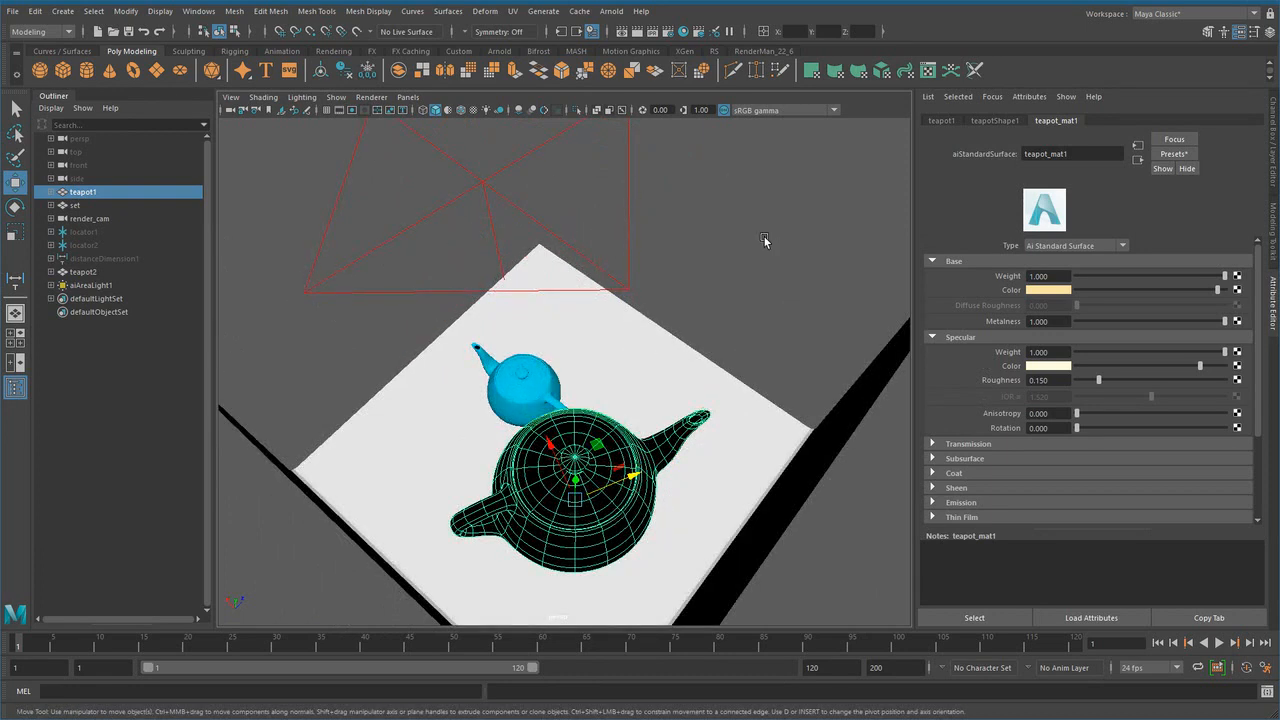
{"action": "left_click_drag", "start_coordinate": [720, 280], "coordinate": [471, 329], "text": "alt"}
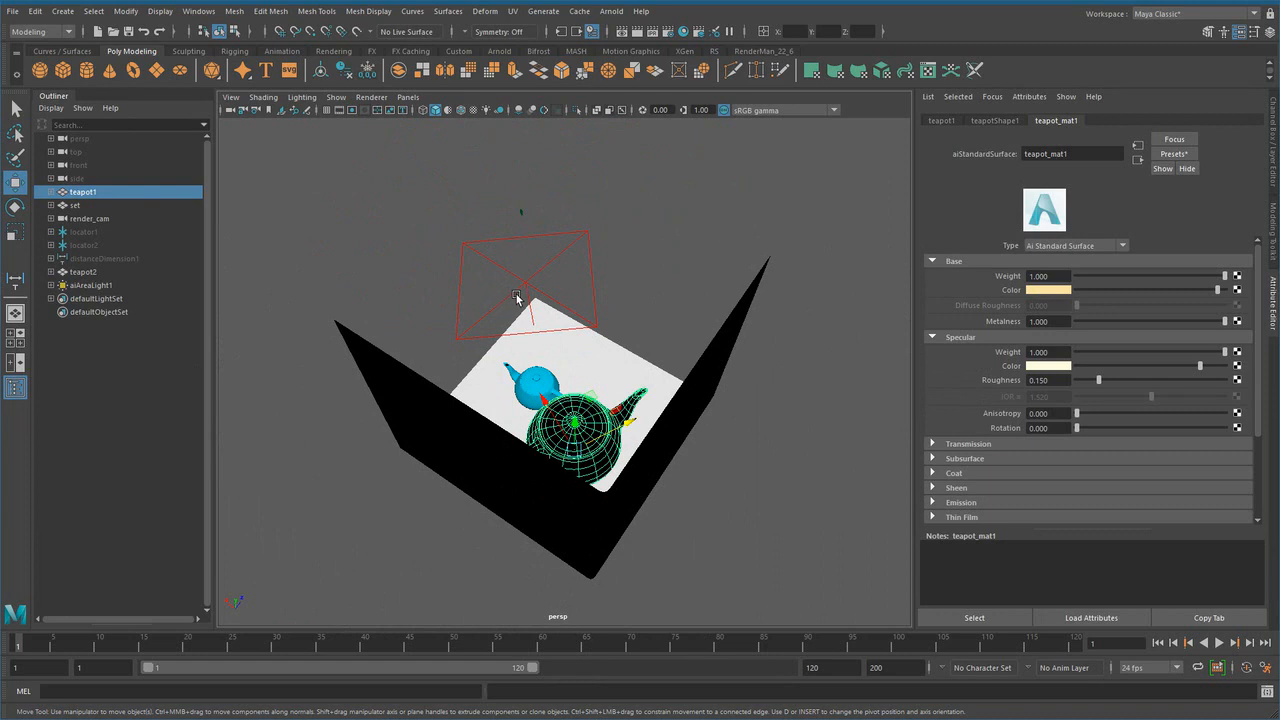
{"action": "left_click_drag", "start_coordinate": [700, 277], "coordinate": [483, 380], "text": "alt"}
{"action": "right_click_drag", "start_coordinate": [483, 380], "coordinate": [621, 391], "text": "alt"}
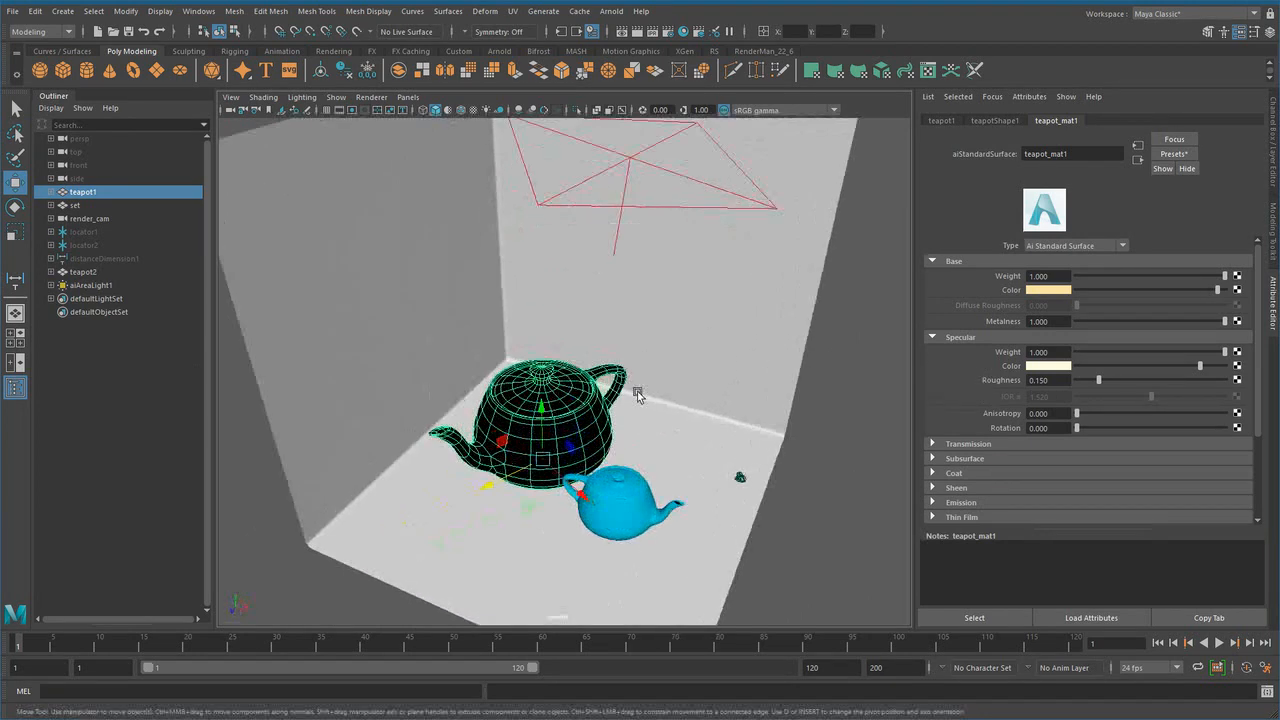
{"action": "middle_click_drag", "start_coordinate": [621, 391], "coordinate": [612, 361], "text": "alt"}
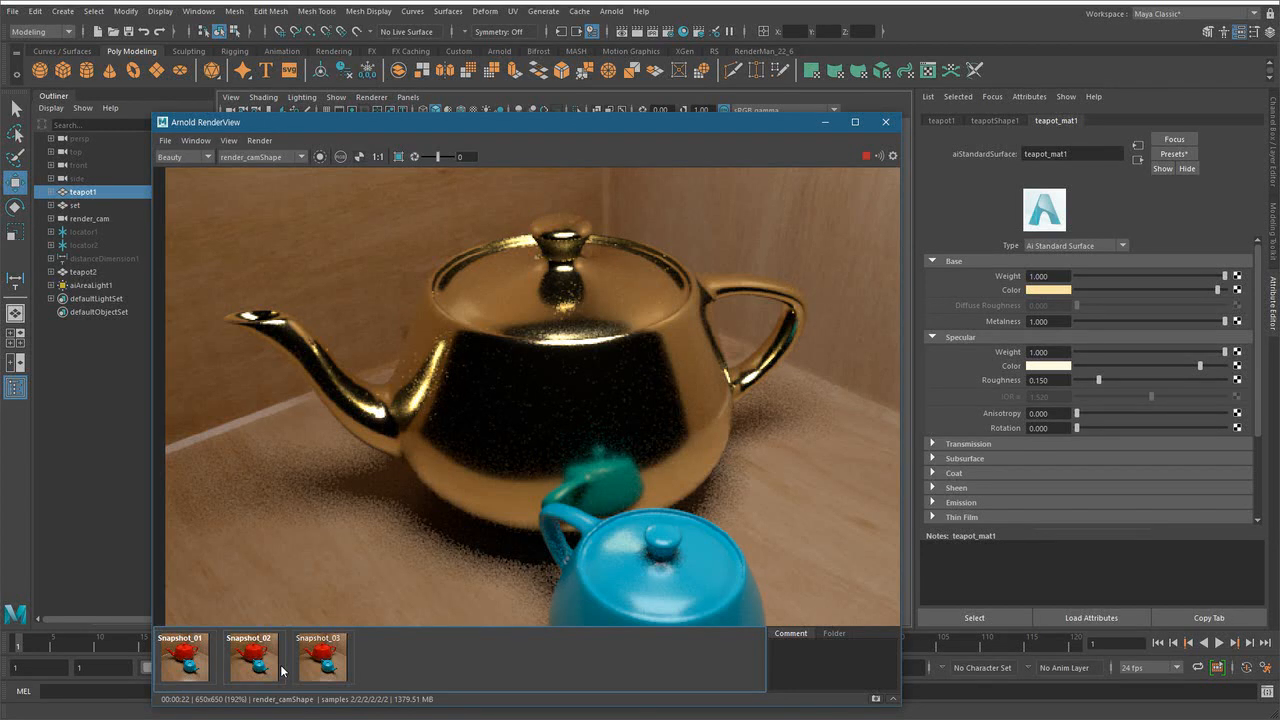
- Show the whole rendered frame again and store a fourth snapshot with the gold teapot
{"action": "scroll", "coordinate": [488, 501], "scroll_direction": "down", "scroll_amount": 4}
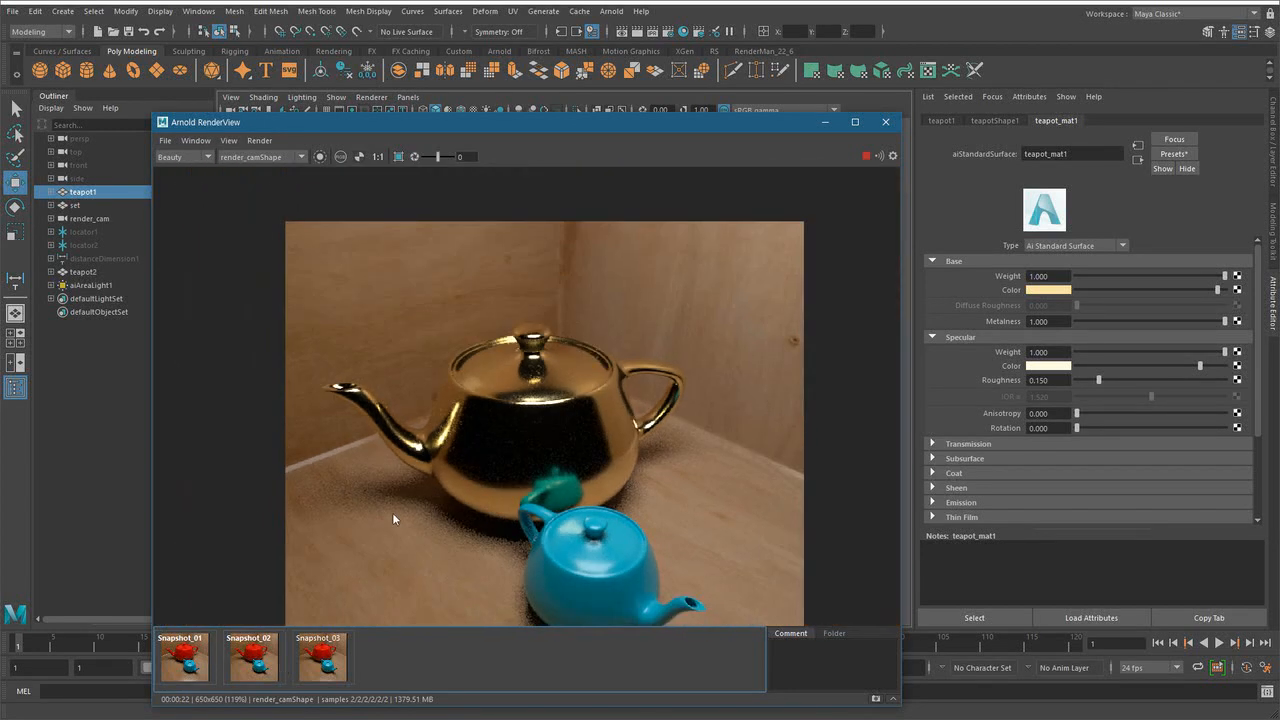
{"action": "middle_click_drag", "start_coordinate": [629, 505], "coordinate": [621, 451]}
{"action": "scroll", "coordinate": [613, 487], "scroll_direction": "down", "scroll_amount": 1}
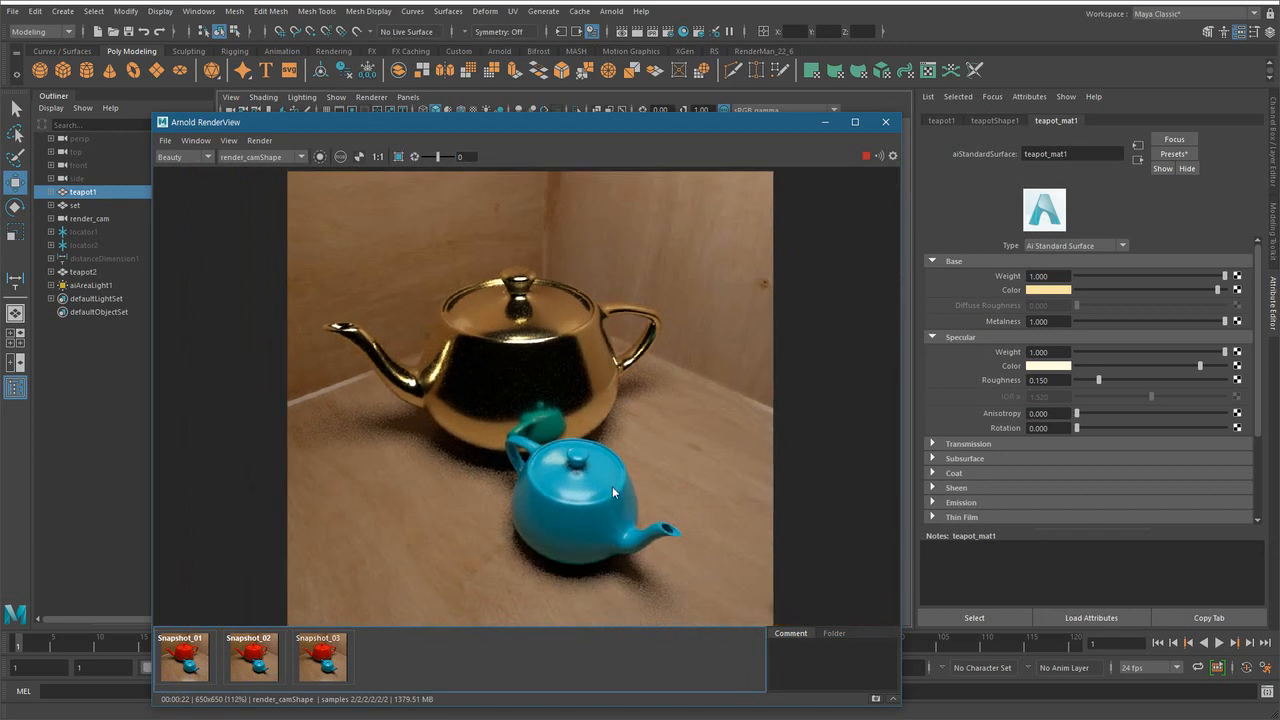
{"action": "left_click", "coordinate": [877, 700]}
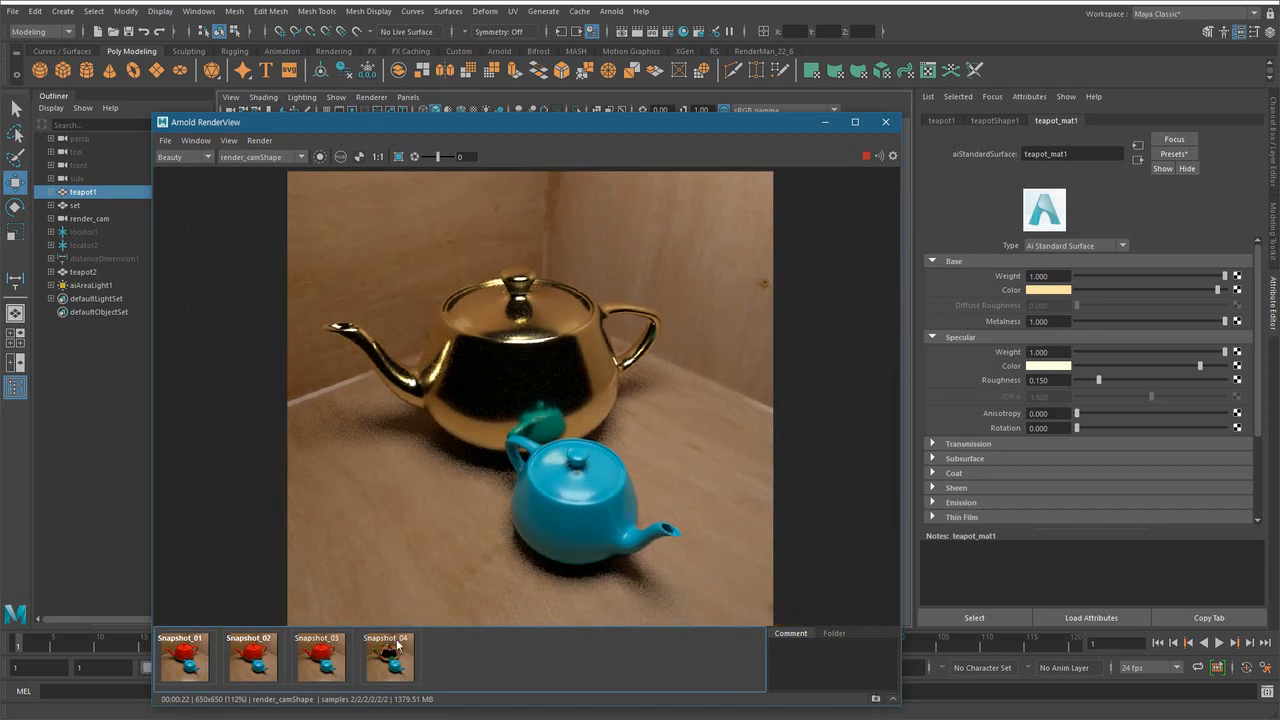
- Replace the settings of teapot_mat1 with the Ceramic material preset
{"action": "left_click", "coordinate": [1174, 154]}
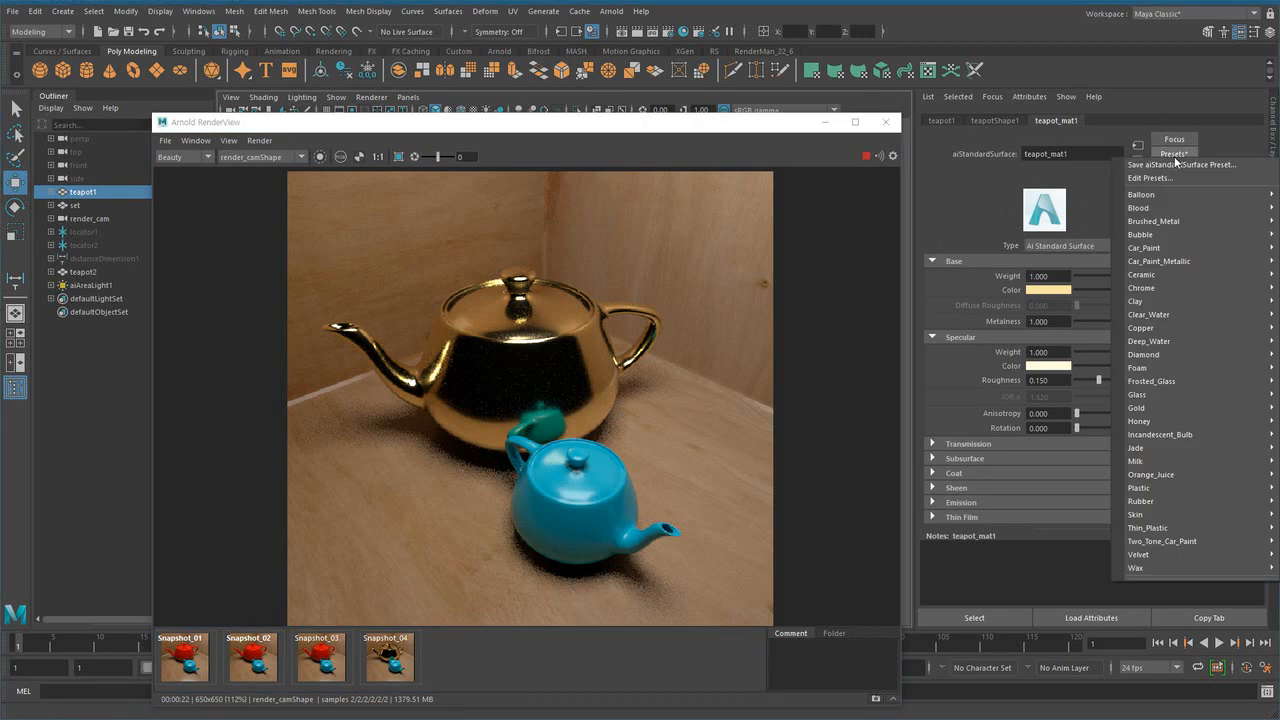
{"action": "mouse_move", "coordinate": [1180, 287]}
{"action": "left_click", "coordinate": [1079, 276]}
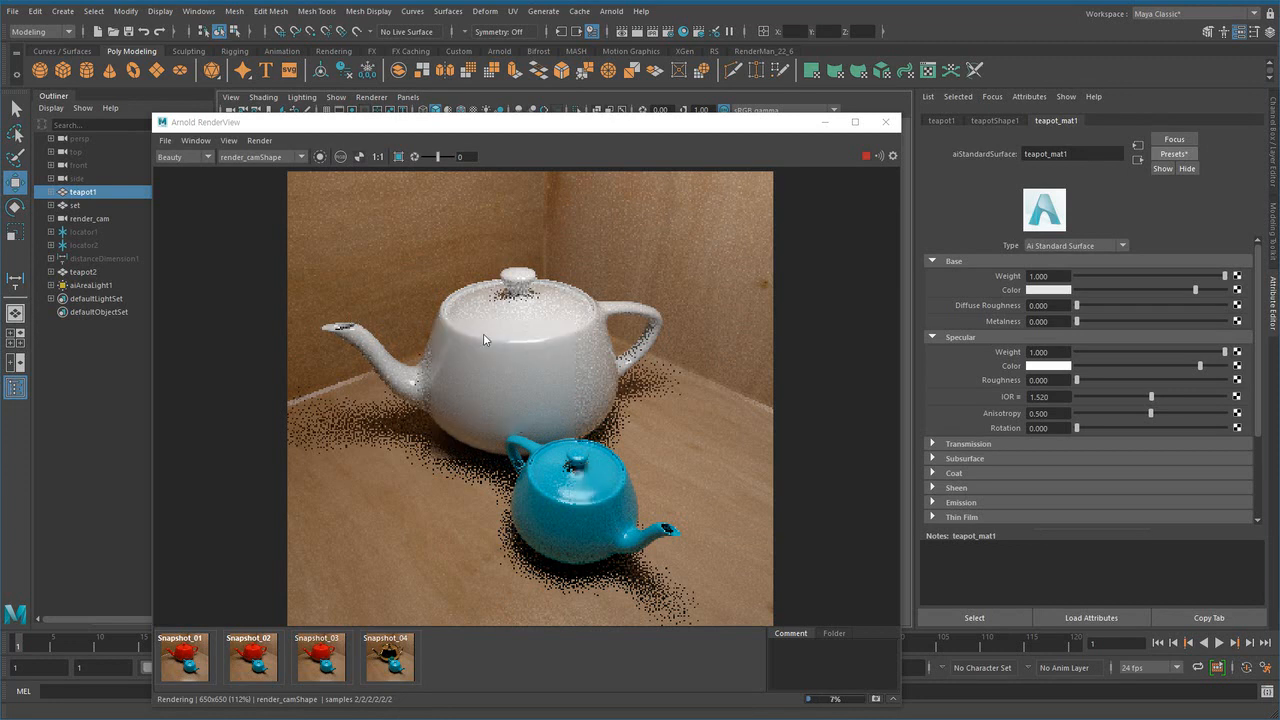
- Select the small blue teapot and replace the settings of small_teapot_mat1 with the Chrome material preset
{"action": "left_click_drag", "start_coordinate": [480, 122], "coordinate": [153, 120]}
{"action": "left_click", "coordinate": [620, 480]}
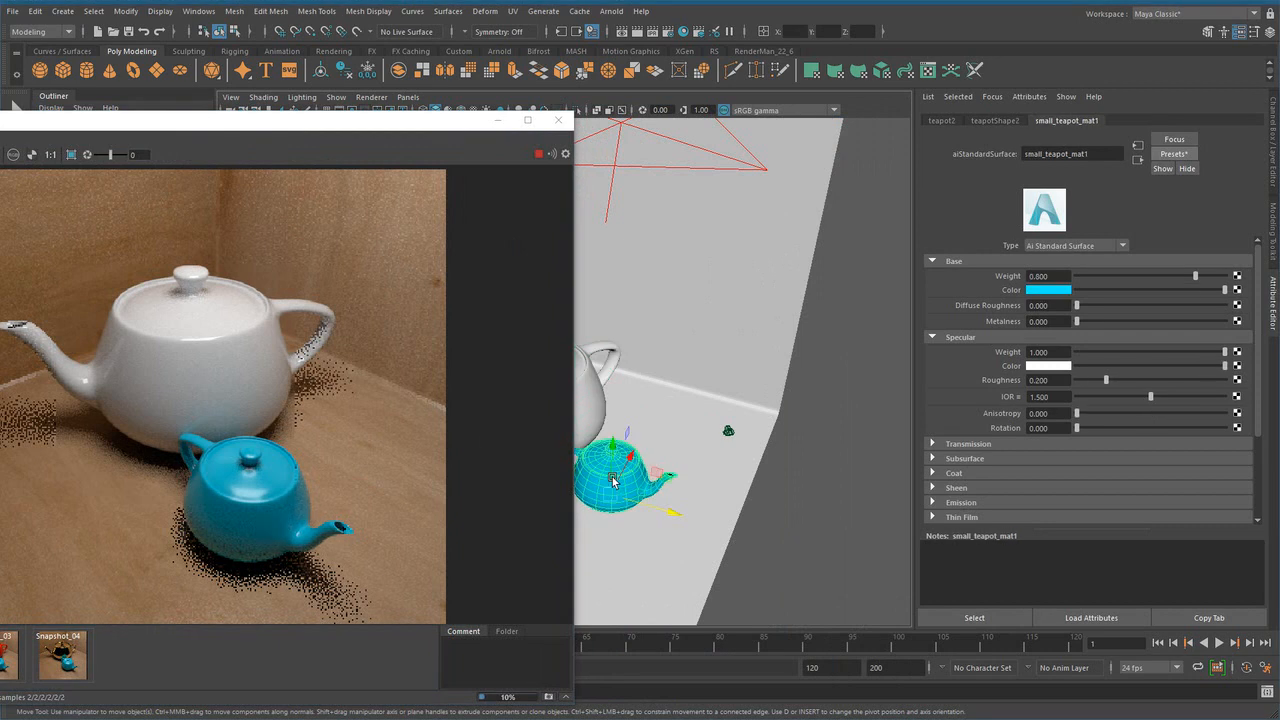
{"action": "left_click_drag", "start_coordinate": [437, 124], "coordinate": [668, 75]}
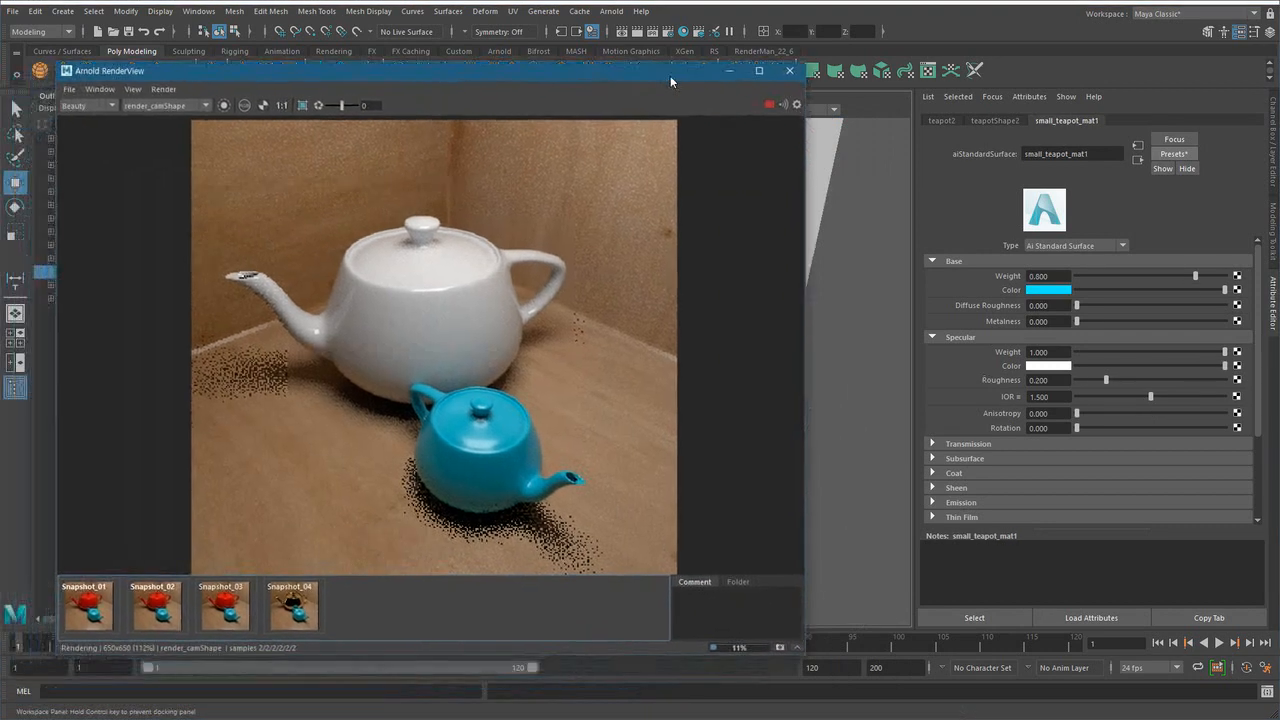
{"action": "left_click", "coordinate": [1166, 155]}
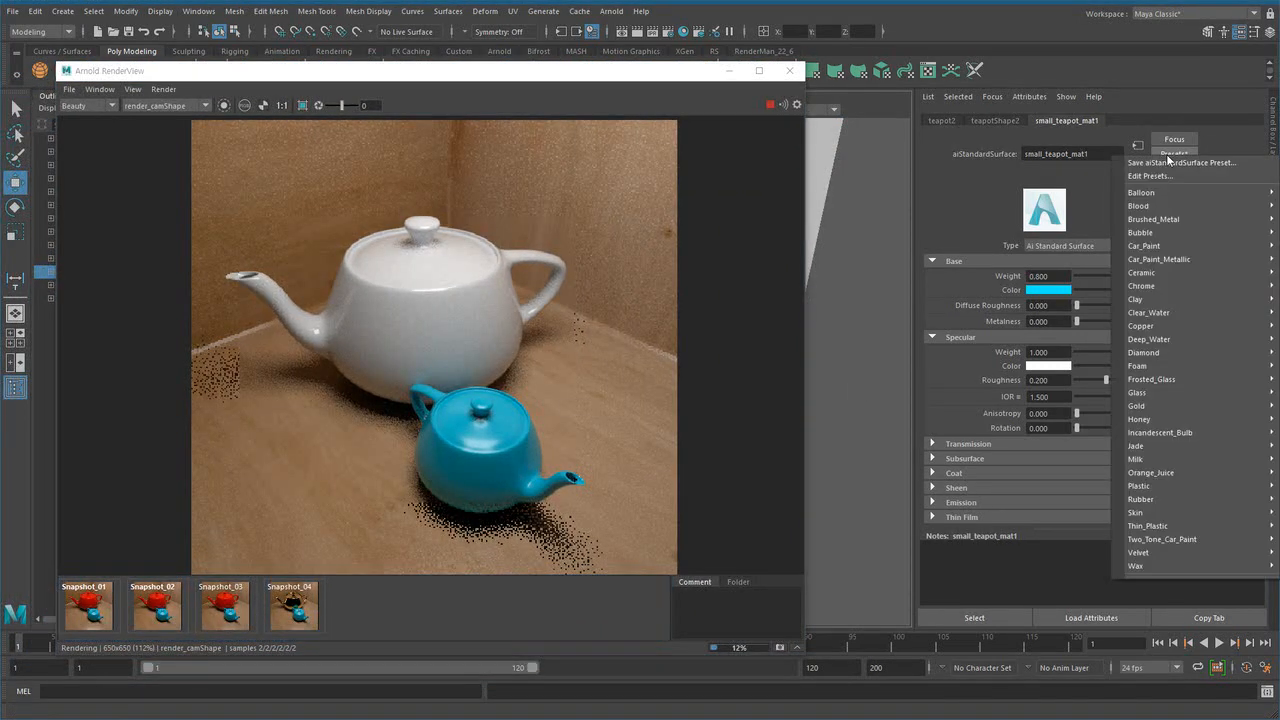
{"action": "mouse_move", "coordinate": [1167, 286]}
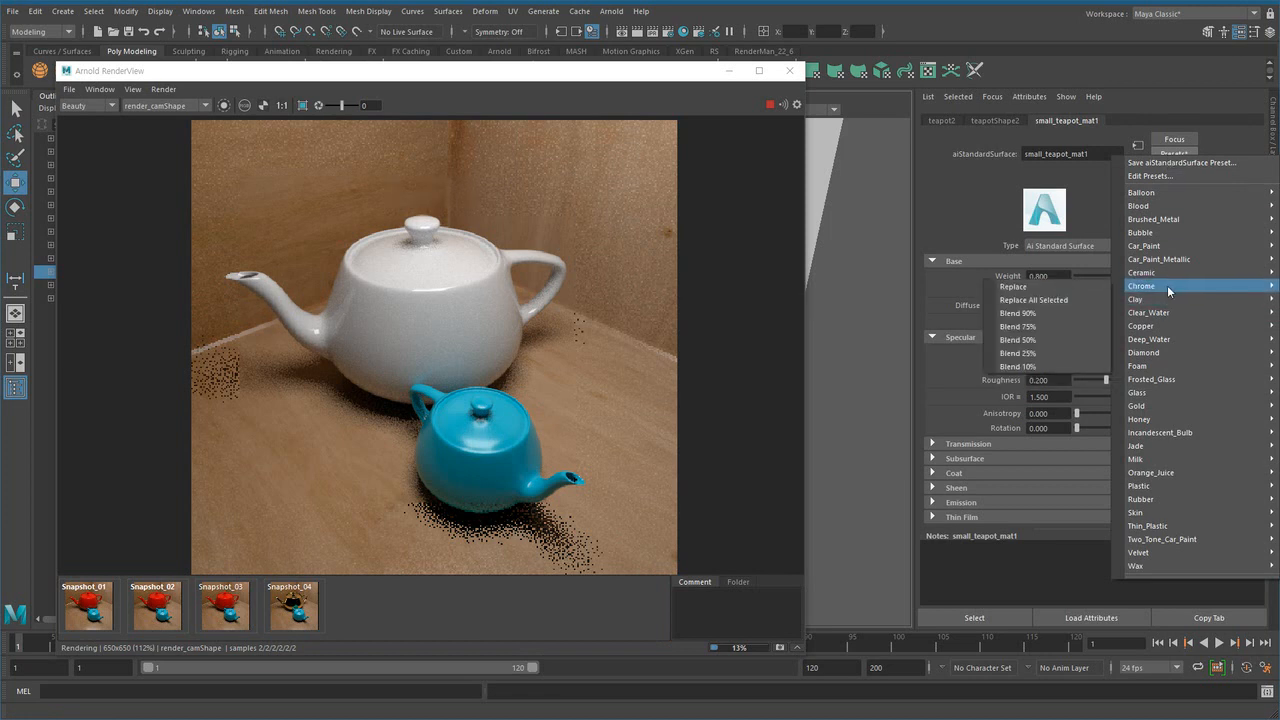
{"action": "left_click", "coordinate": [1070, 288]}
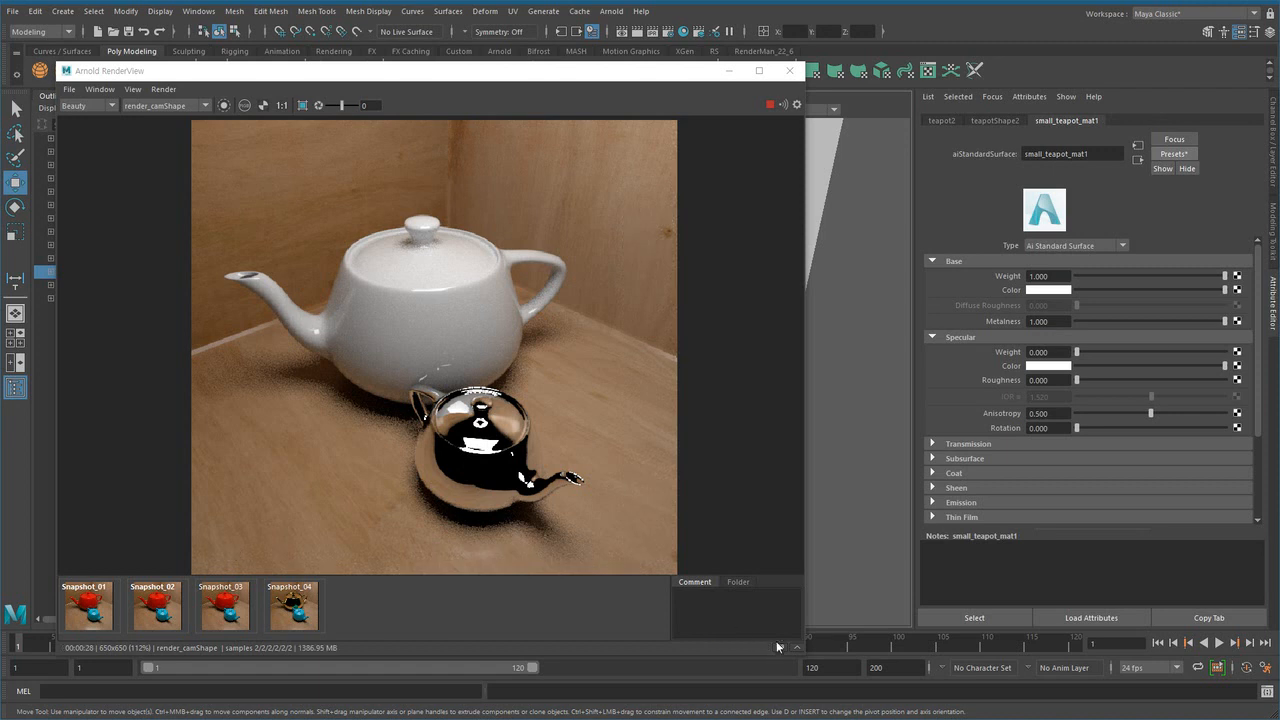
- Store a fifth snapshot with the ceramic and chrome teapots and compare it repeatedly with Snapshot_04
{"action": "left_click", "coordinate": [779, 646]}
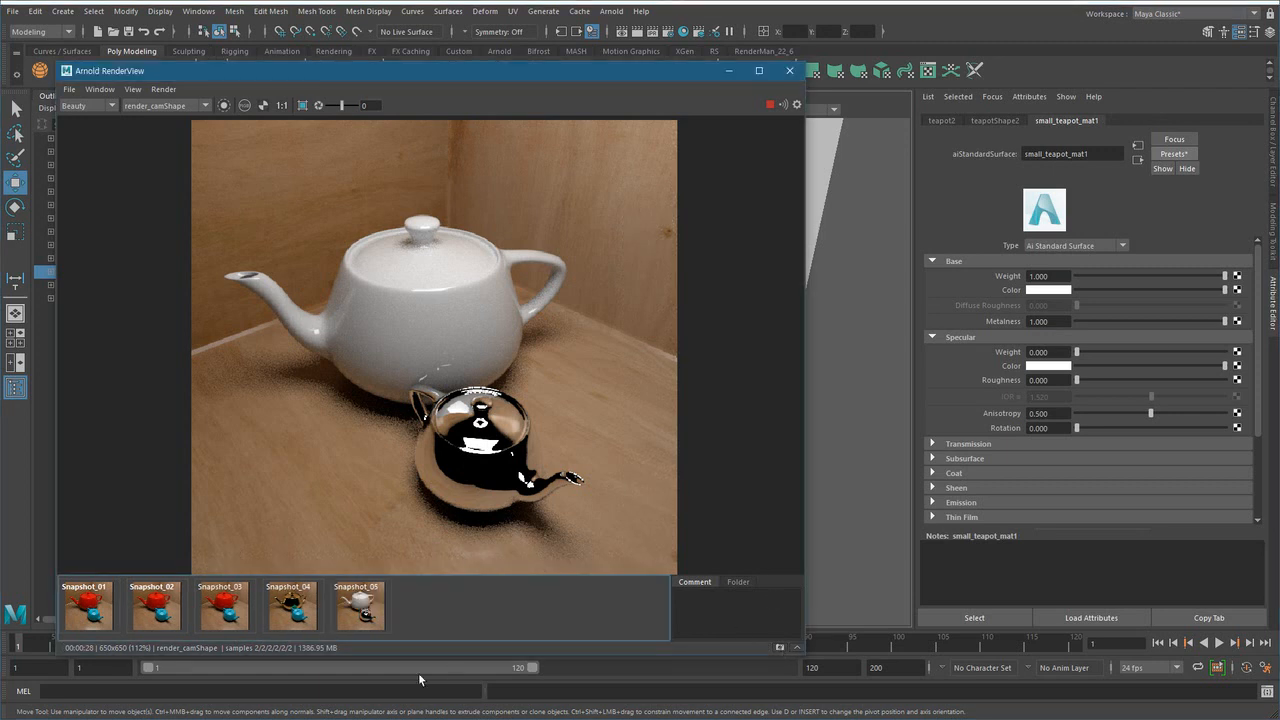
{"action": "left_click", "coordinate": [298, 607]}
{"action": "left_click", "coordinate": [350, 610]}
{"action": "left_click", "coordinate": [303, 608]}
{"action": "left_click", "coordinate": [346, 611]}
{"action": "left_click", "coordinate": [300, 610]}
{"action": "left_click", "coordinate": [350, 610]}
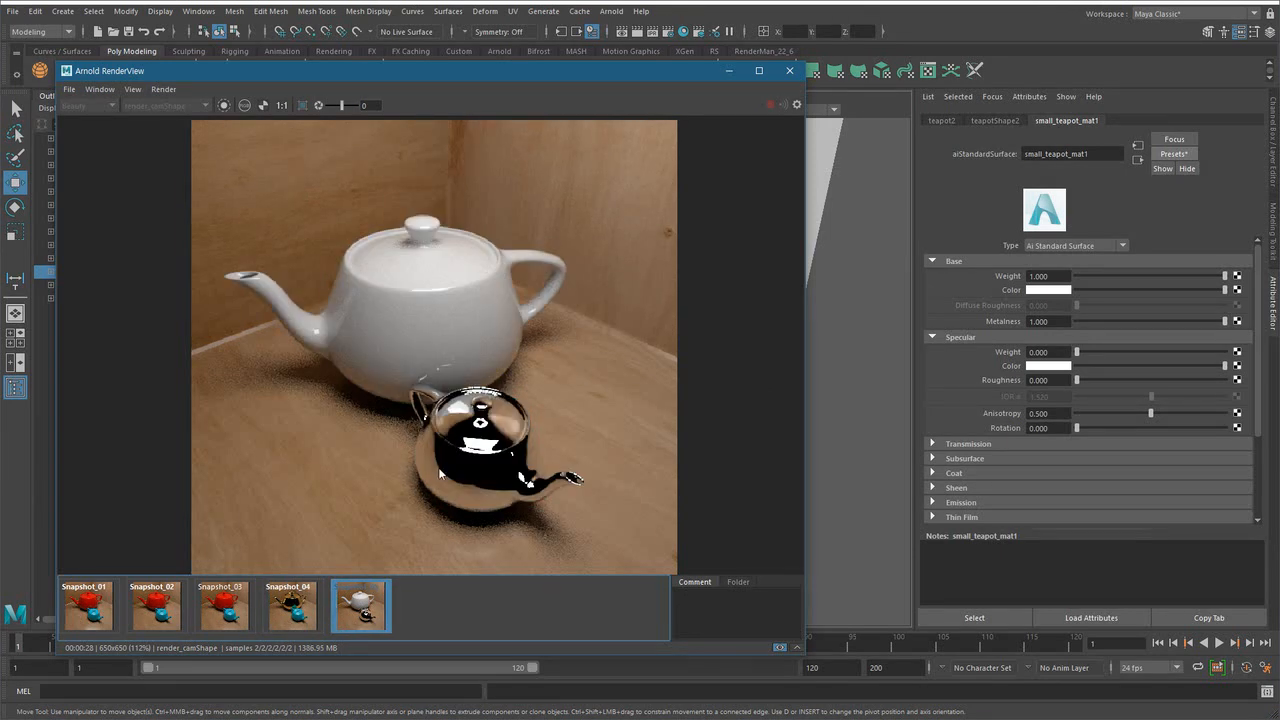
{"action": "left_click", "coordinate": [304, 618]}
{"action": "left_click", "coordinate": [362, 604]}
- Save the displayed render as test-teapot1.jpg in the images folder of the maya2019-render project
{"action": "left_click_drag", "start_coordinate": [490, 68], "coordinate": [619, 77]}
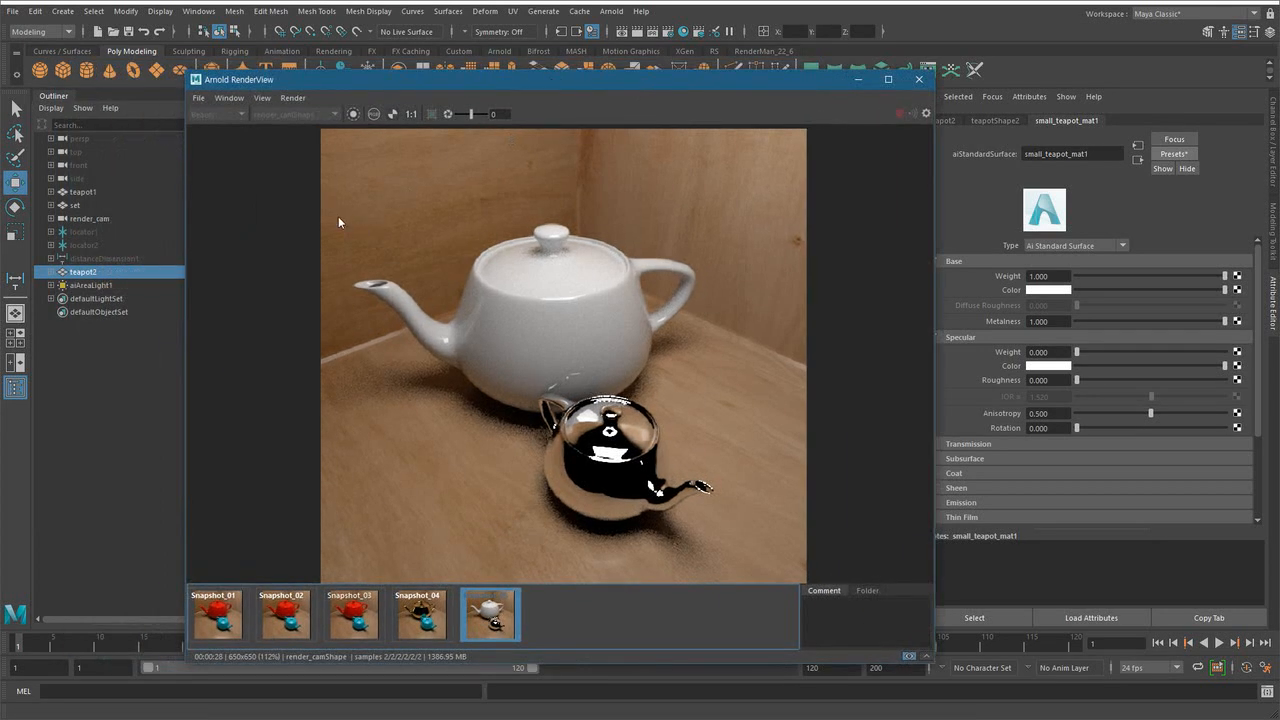
{"action": "left_click", "coordinate": [199, 98]}
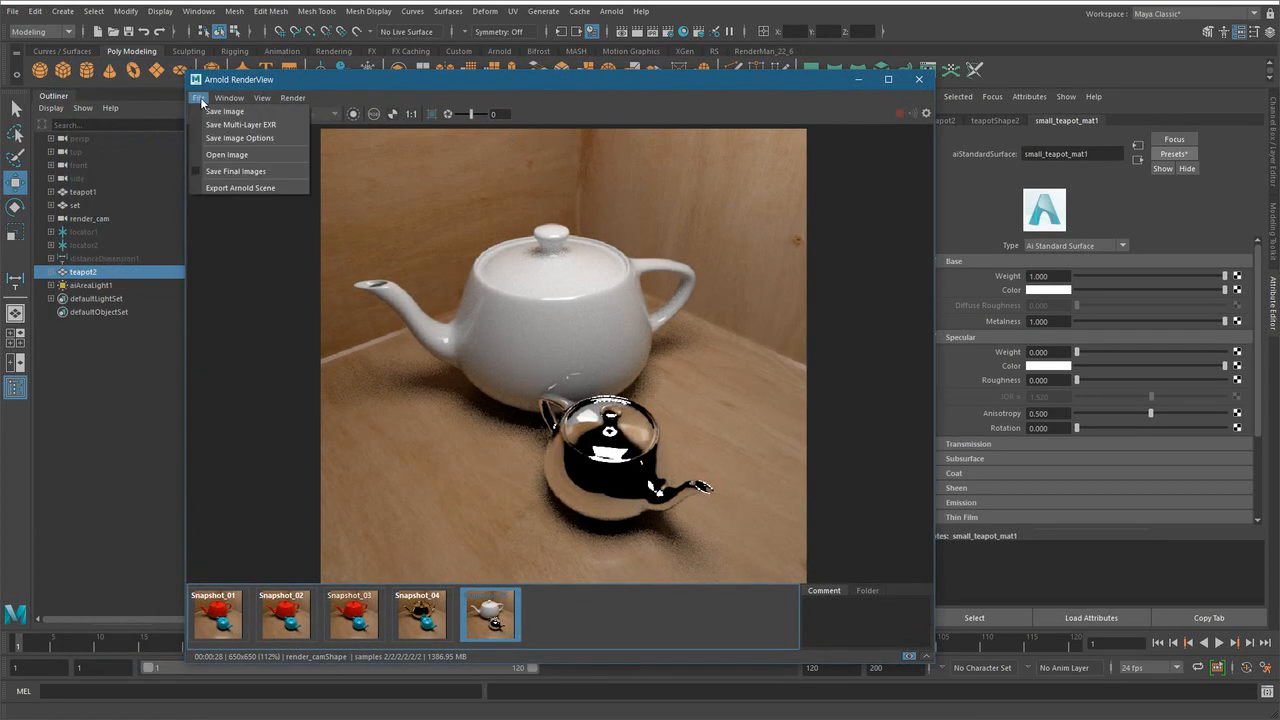
{"action": "left_click", "coordinate": [240, 113]}
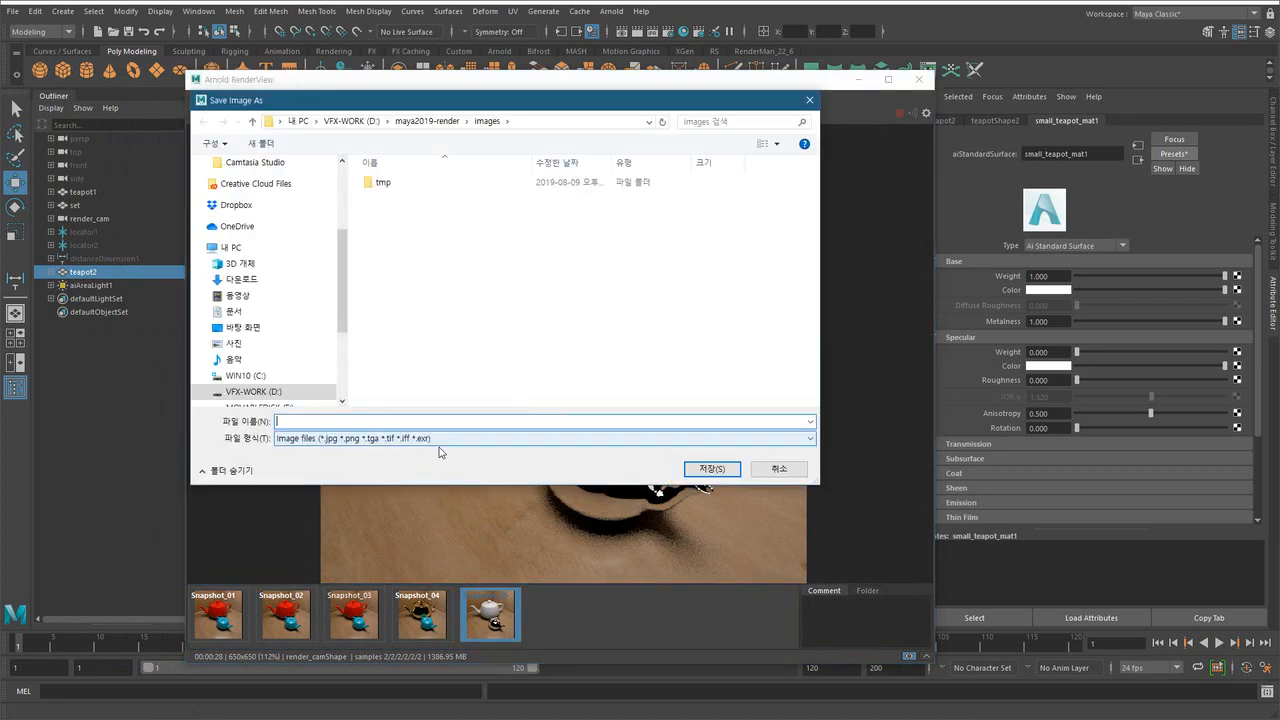
{"action": "left_click", "coordinate": [447, 440]}
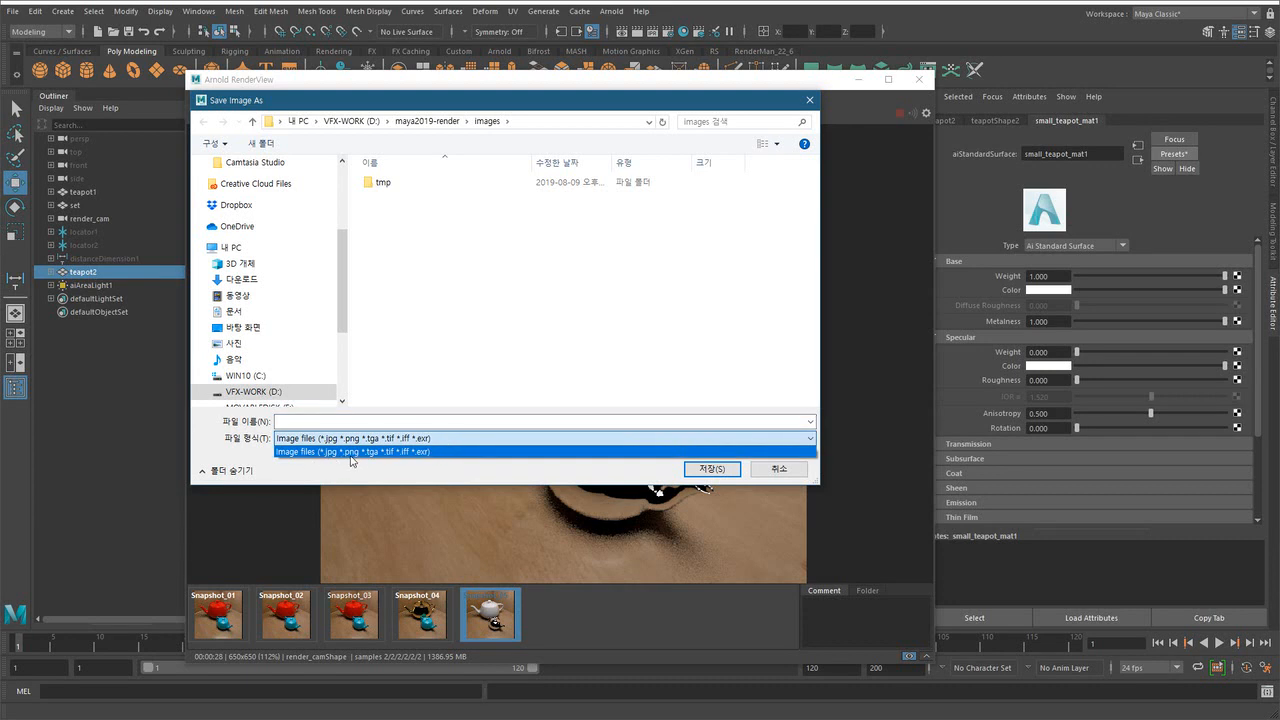
{"action": "left_click", "coordinate": [432, 452]}
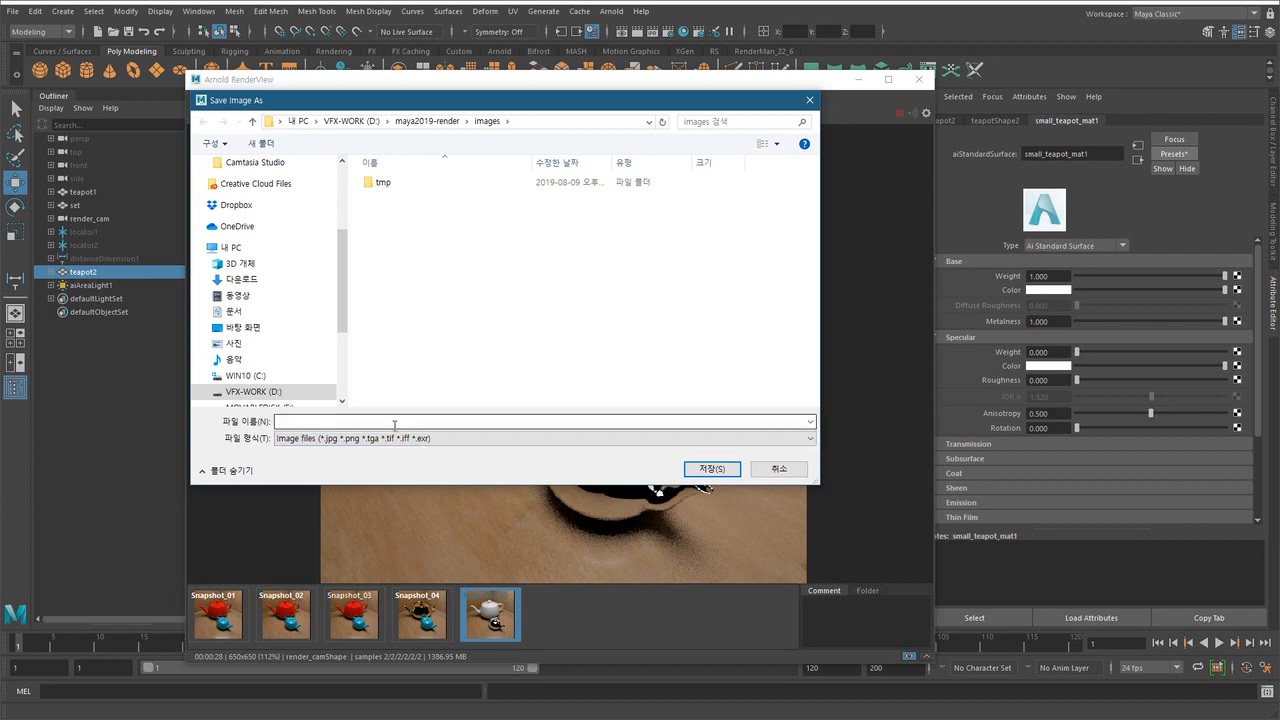
{"action": "left_click", "coordinate": [406, 423]}
{"action": "type", "text": "test-teapo"}
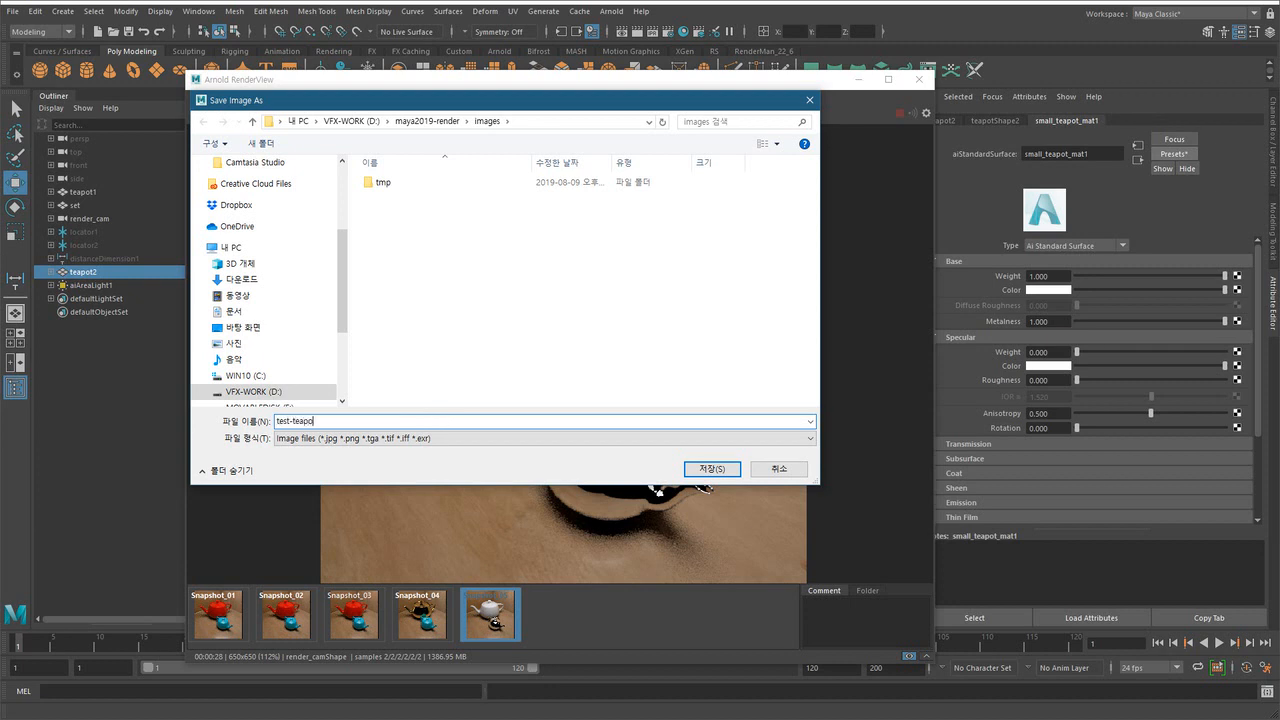
{"action": "type", "text": "t1.jpg"}
{"action": "left_click", "coordinate": [427, 121]}
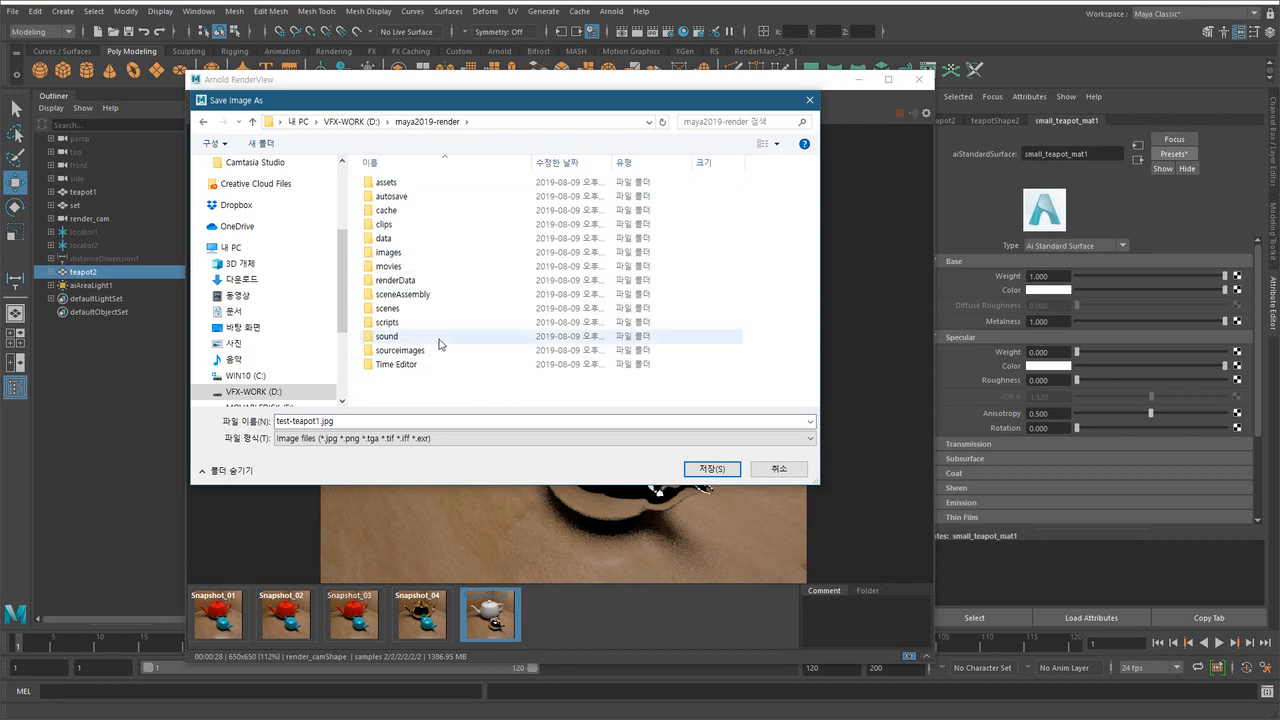
{"action": "double_click", "coordinate": [394, 254]}
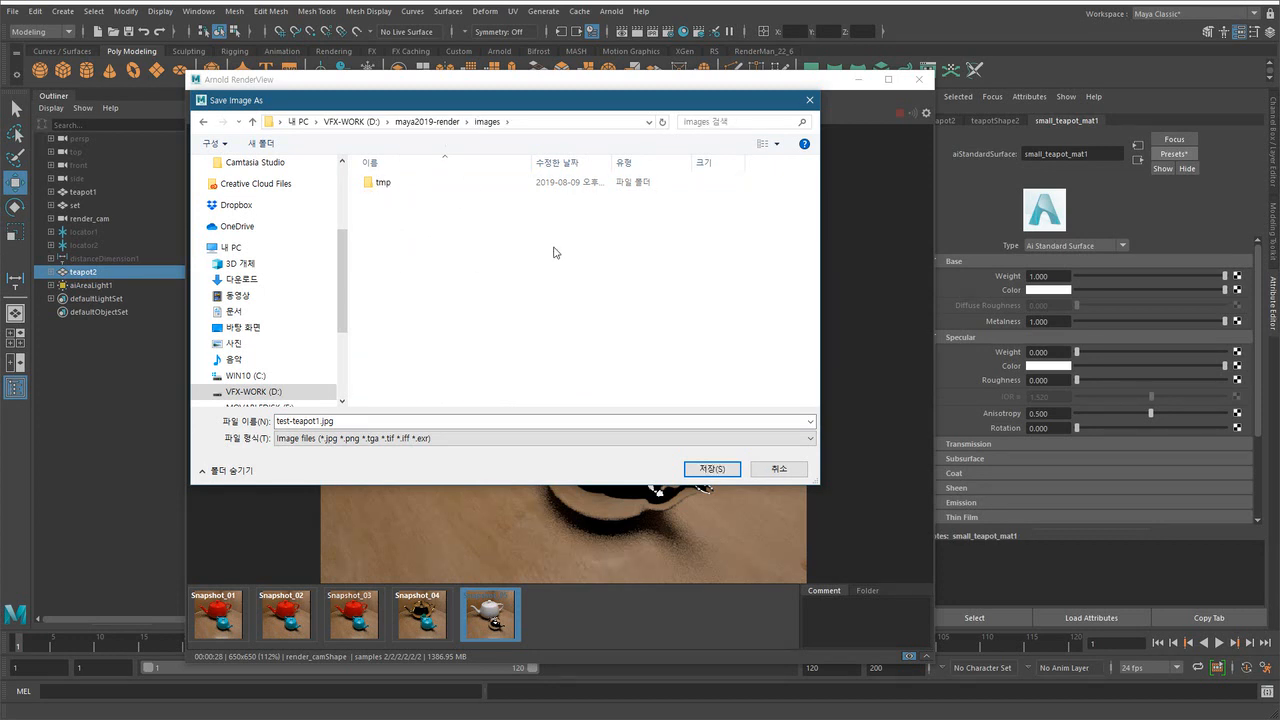
{"action": "left_click", "coordinate": [354, 422]}
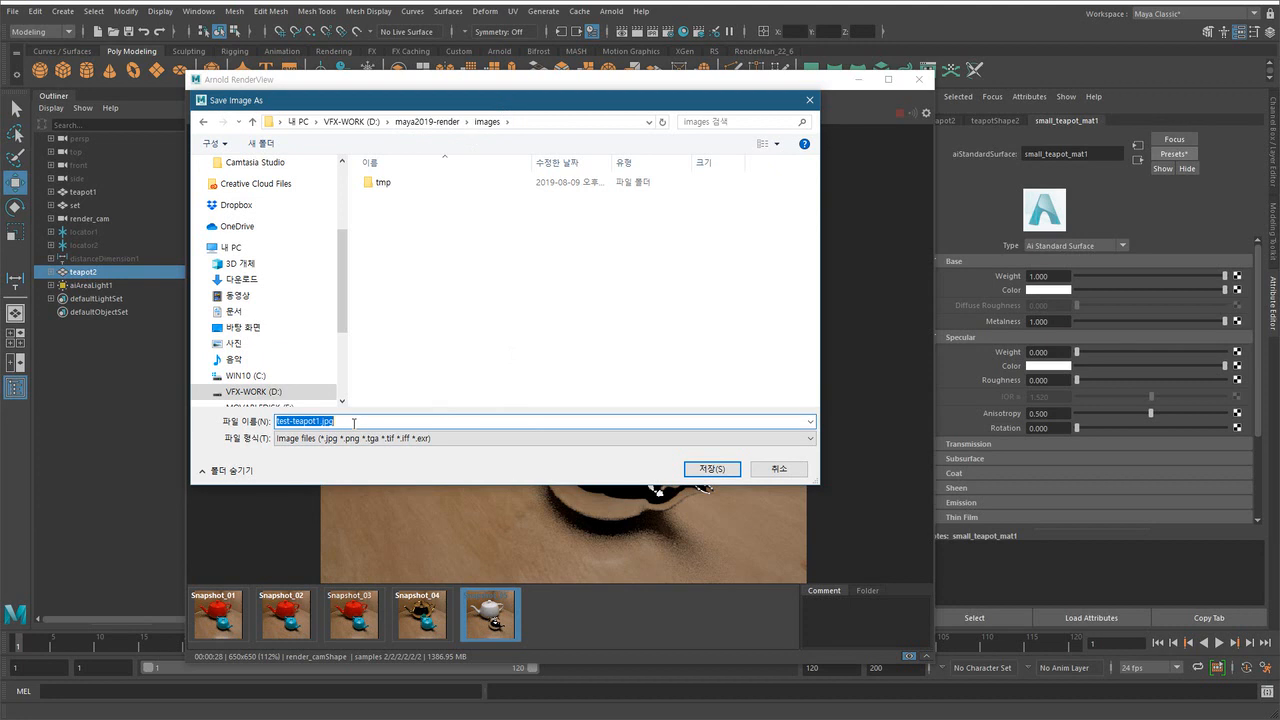
{"action": "left_click", "coordinate": [719, 471]}
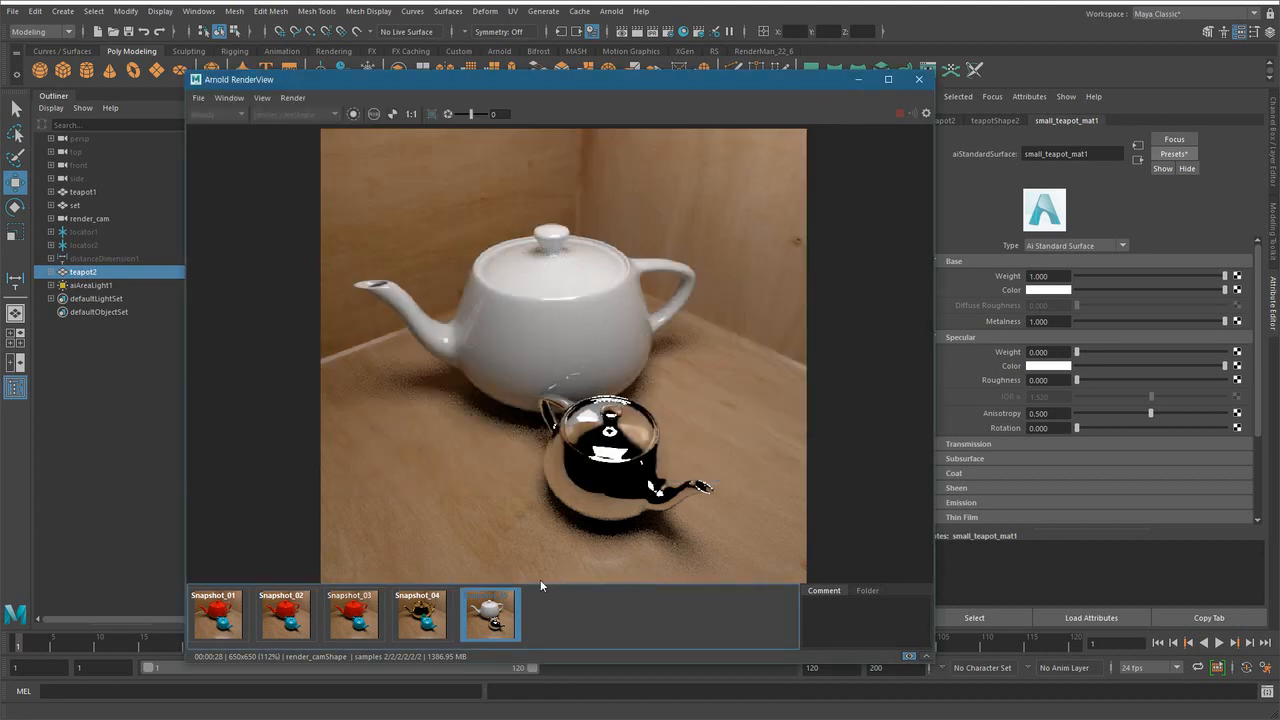
- Switch to File Explorer and locate test-teapot1.jpg in the maya2019-render project's images folder
{"action": "key", "text": "alt+Tab"}
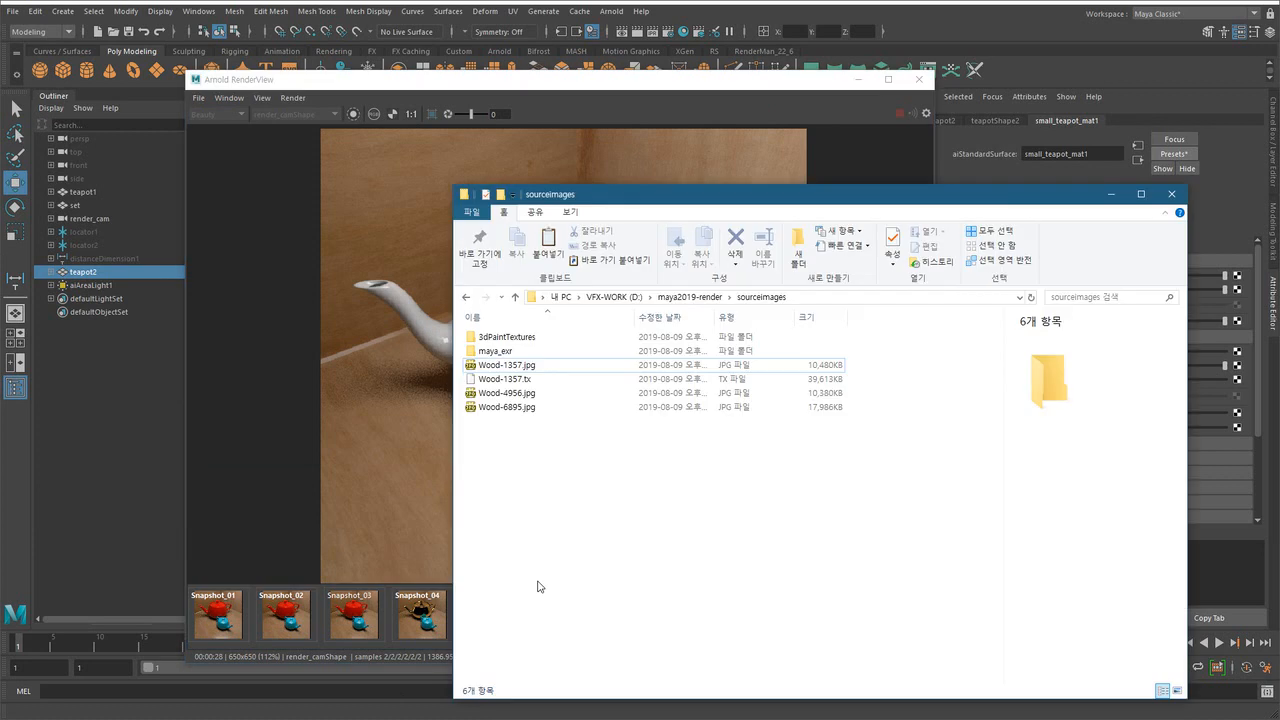
{"action": "left_click", "coordinate": [685, 300]}
{"action": "left_click", "coordinate": [495, 409]}
{"action": "double_click", "coordinate": [496, 412]}
{"action": "left_click", "coordinate": [557, 356]}
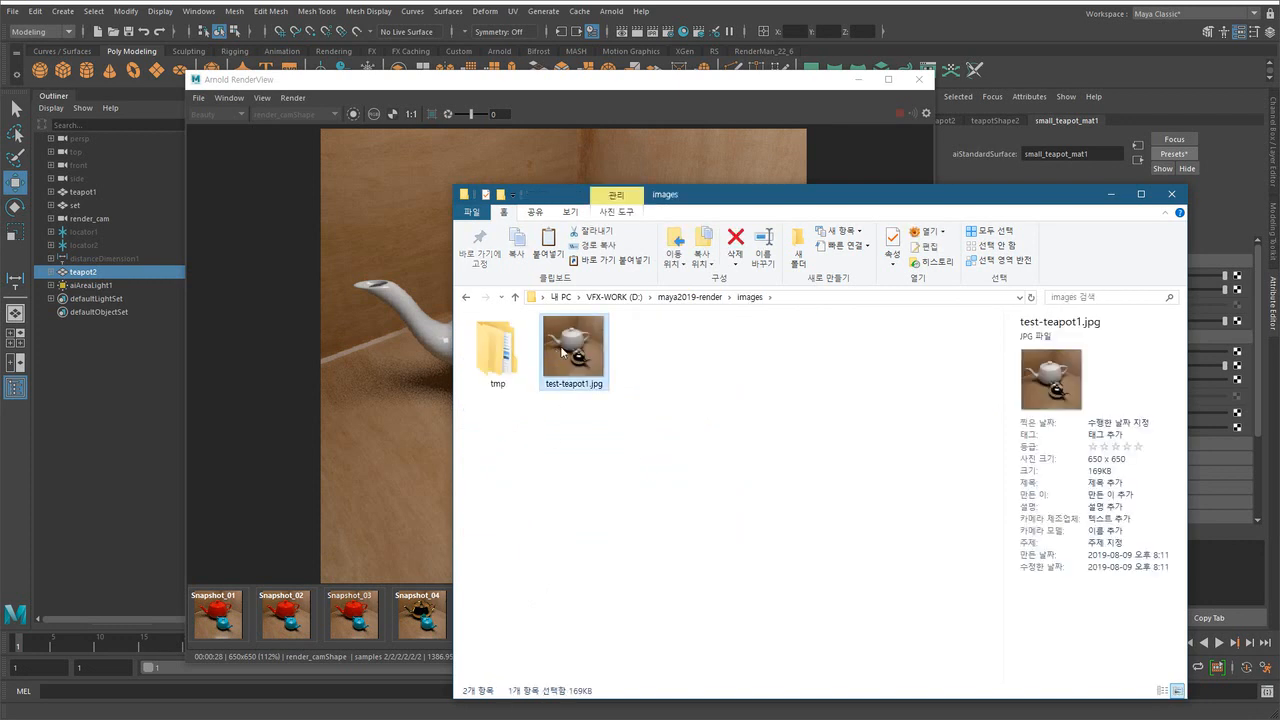
- Move the images folder window up and open test-teapot1.jpg with the Photos (사진) app to examine the saved render
{"action": "left_click", "coordinate": [612, 405]}
{"action": "left_click_drag", "start_coordinate": [717, 195], "coordinate": [759, 91]}
{"action": "left_click", "coordinate": [630, 236]}
{"action": "right_click", "coordinate": [632, 227]}
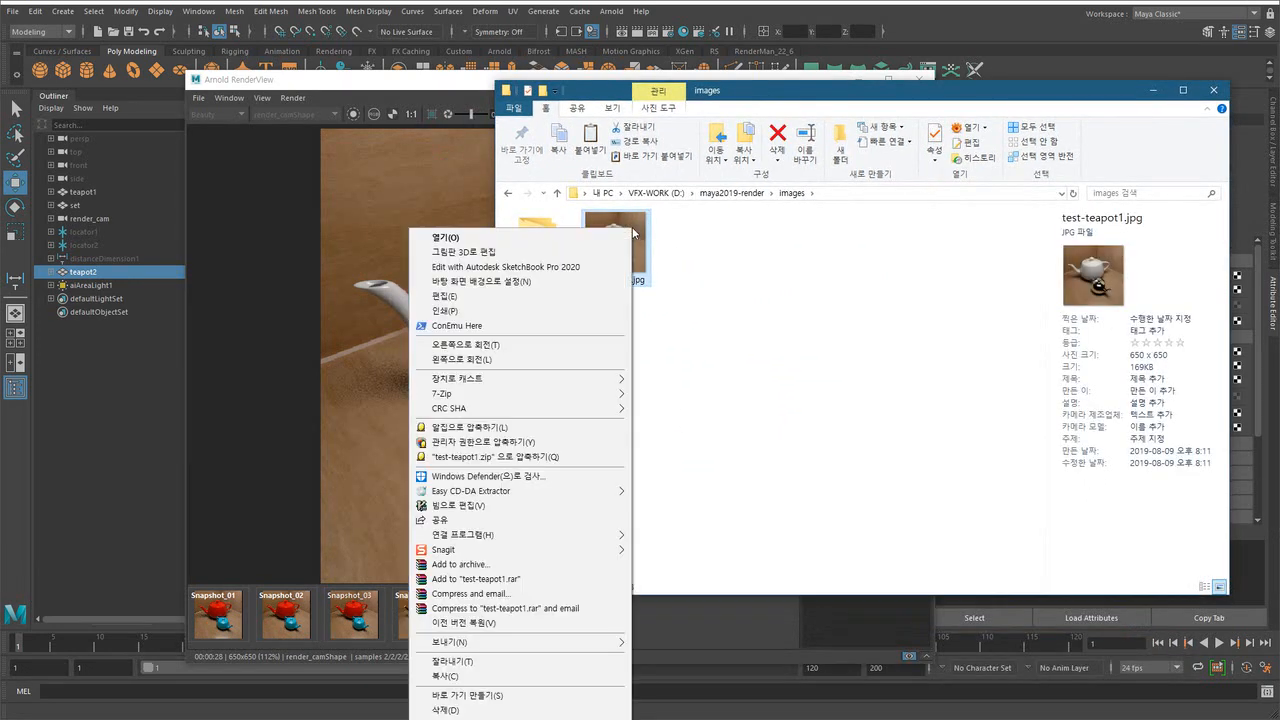
{"action": "mouse_move", "coordinate": [598, 534]}
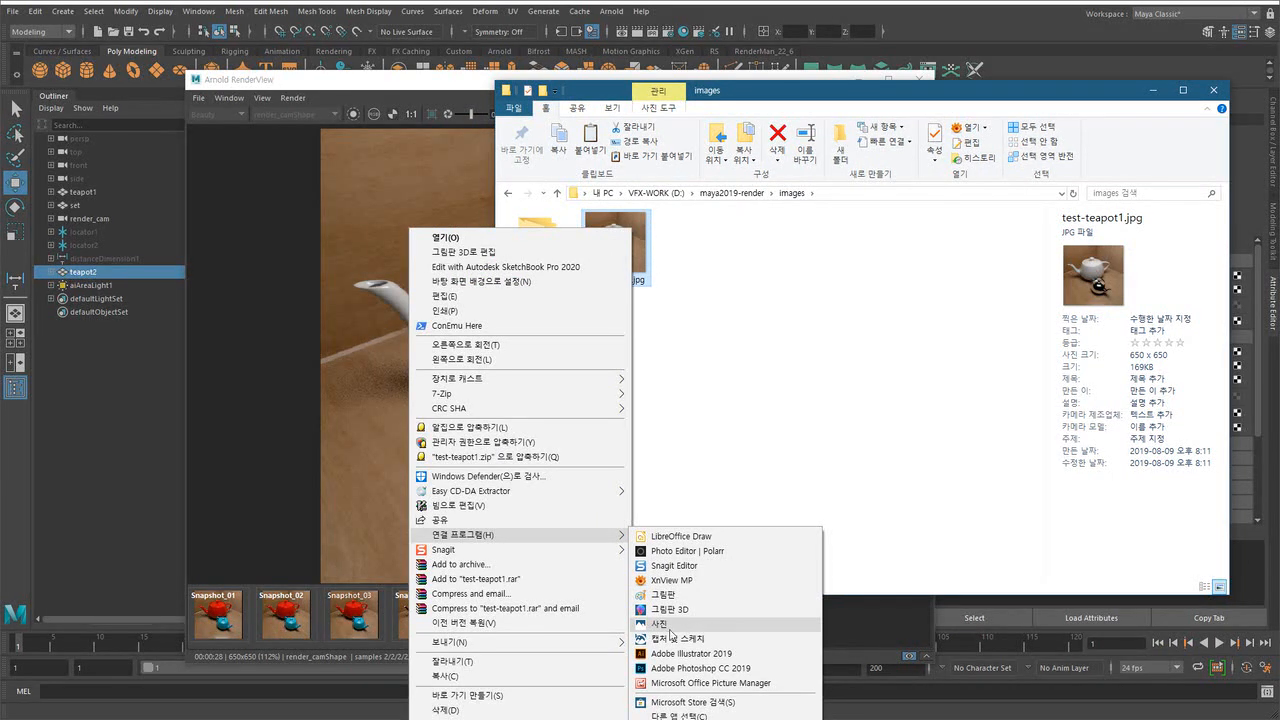
{"action": "left_click", "coordinate": [746, 630]}
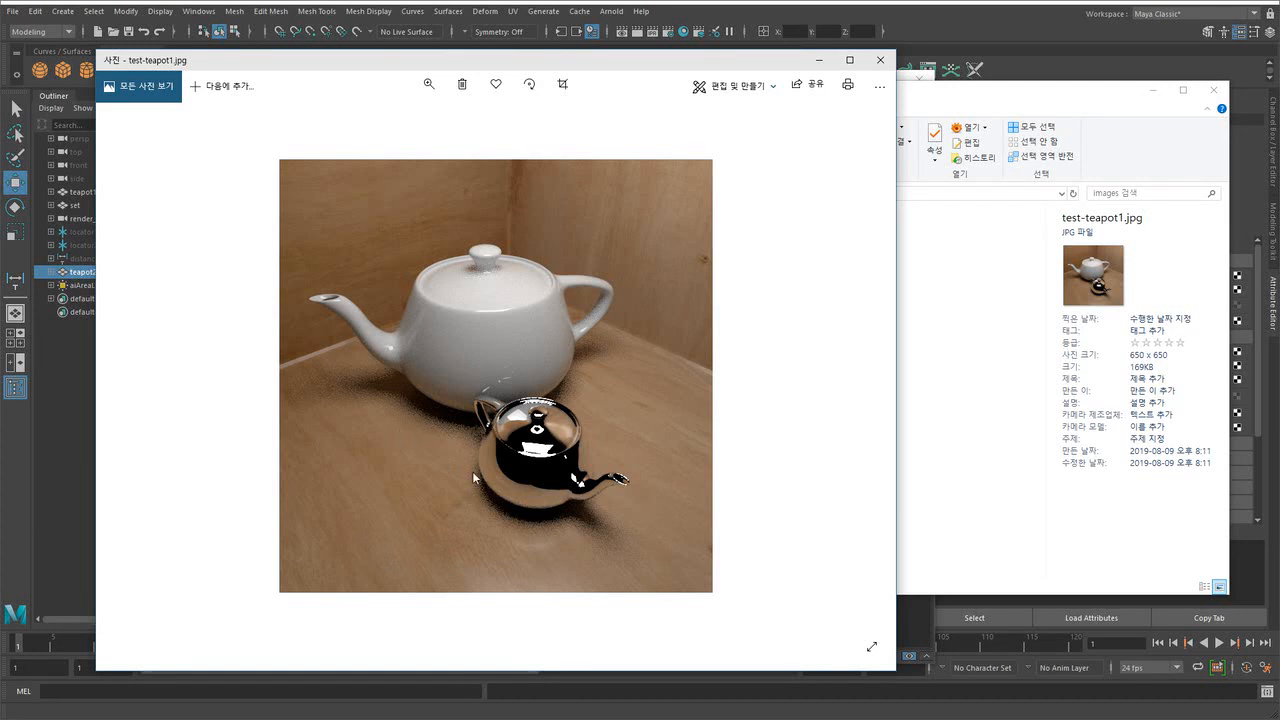
- Close the test-teapot1.jpg preview and minimize the images folder window to return to the Arnold RenderView
{"action": "scroll", "coordinate": [489, 484], "scroll_direction": "down", "scroll_amount": 1}
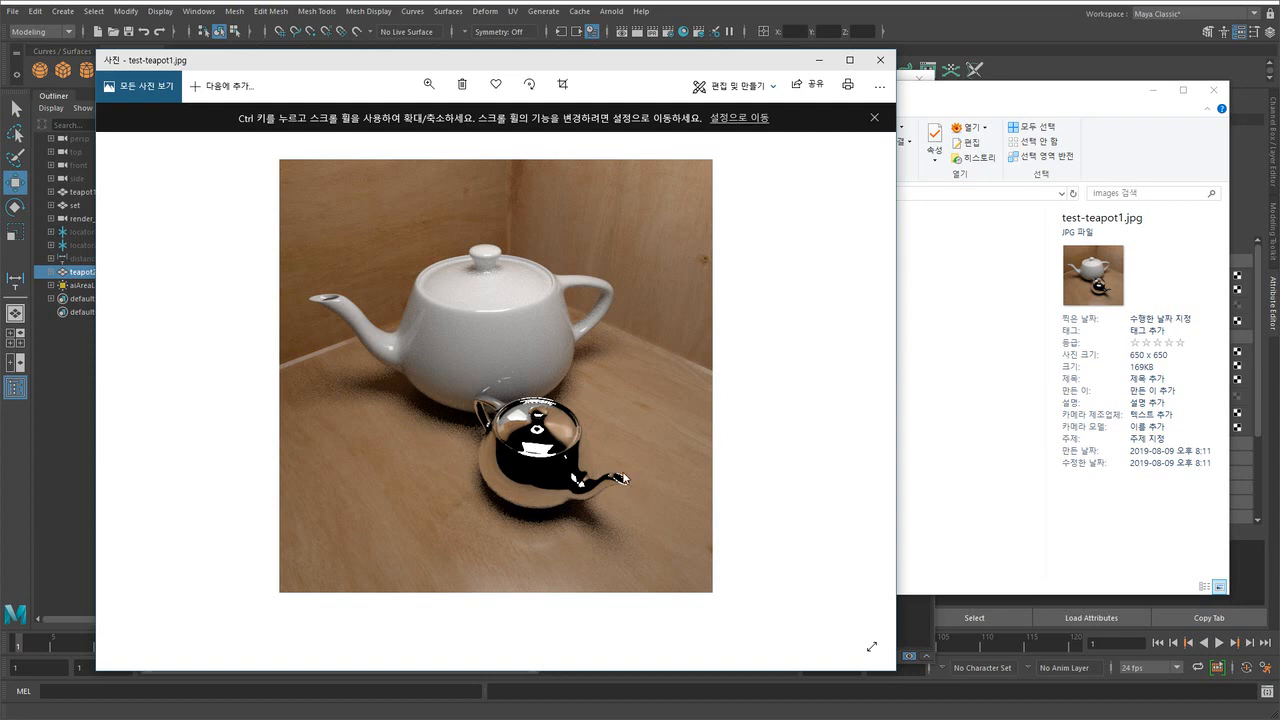
{"action": "left_click", "coordinate": [880, 60]}
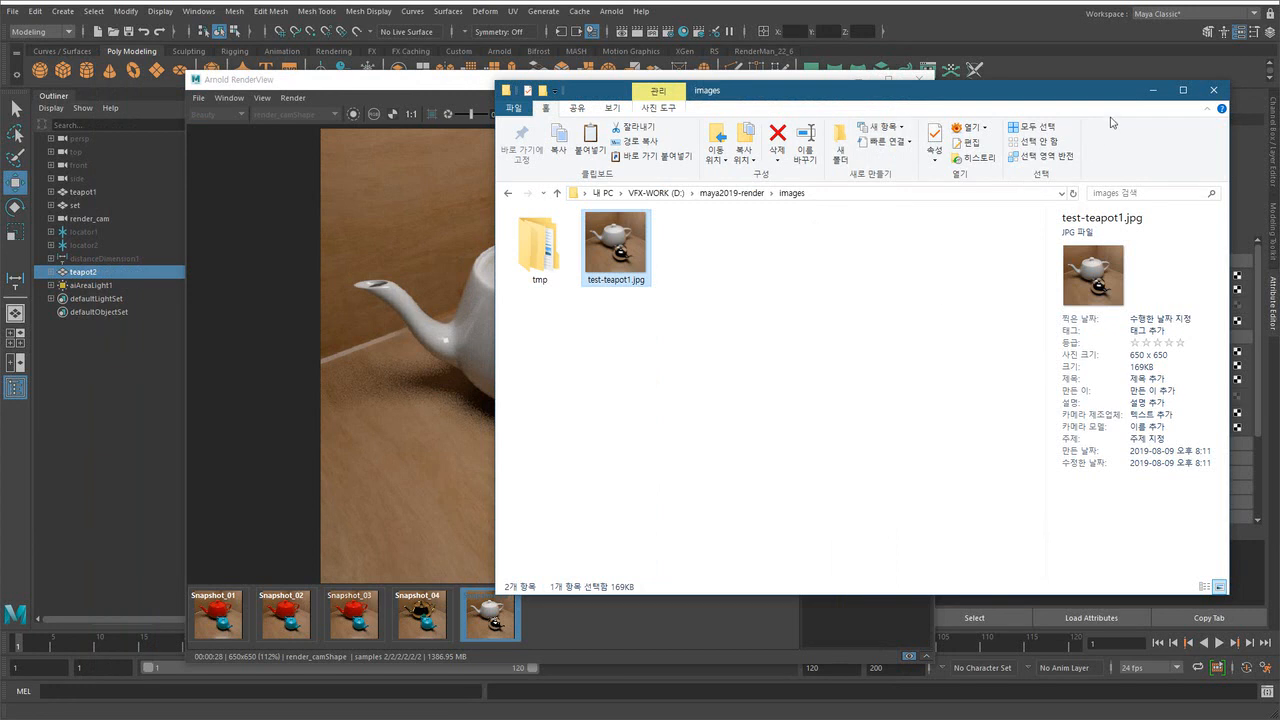
{"action": "left_click", "coordinate": [1153, 90]}
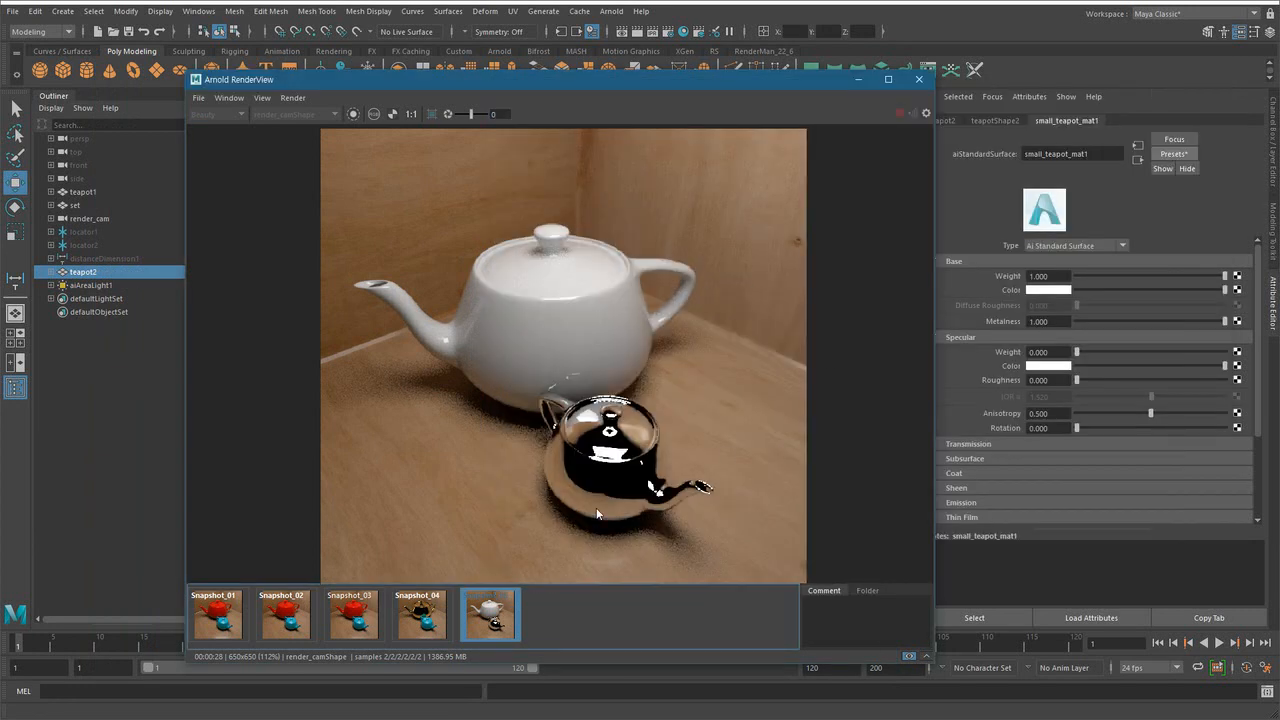